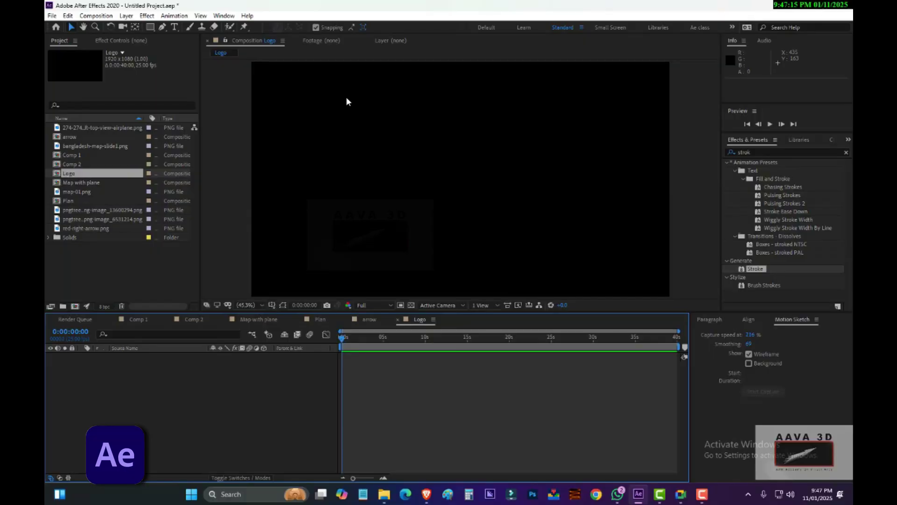
Add the maple leaf image ending in 13600294.png to the Logo composition and return to its first frame
mouse_move(368, 335)
left_mouse_down()
mouse_move(402, 336)
mouse_move(381, 337)
left_mouse_up()
left_click(103, 211)
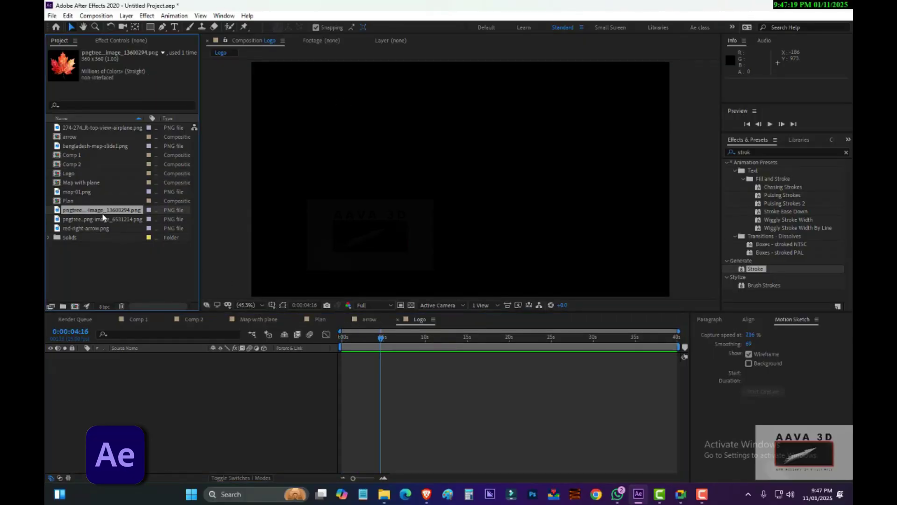
left_click_drag(102, 212, 208, 409)
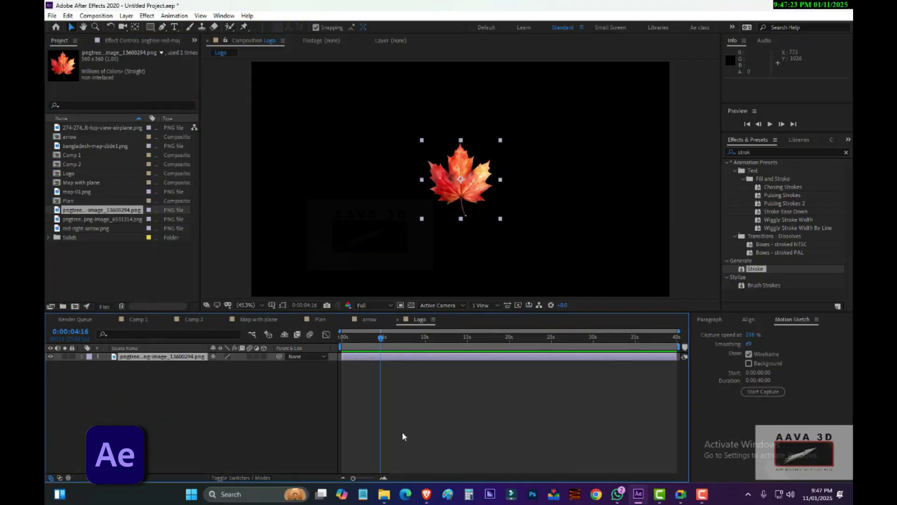
left_click_drag(388, 335, 322, 347)
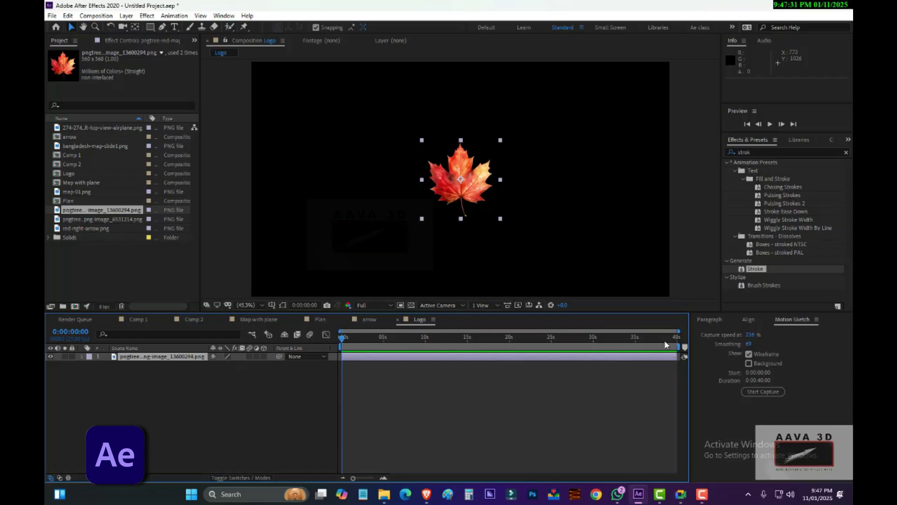
left_click(461, 336)
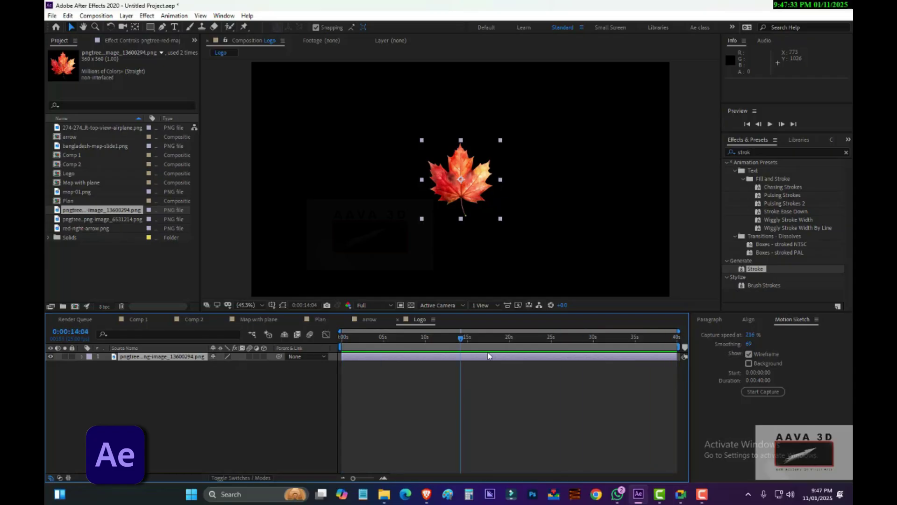
key("Home")
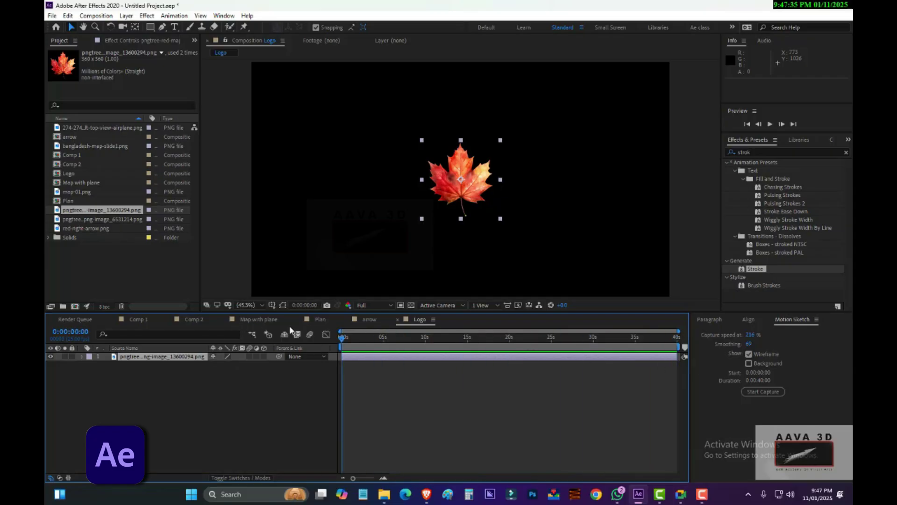
Auto-trace the maple leaf layer's alpha channel on the current frame, applying the result to a new layer
left_click(131, 357)
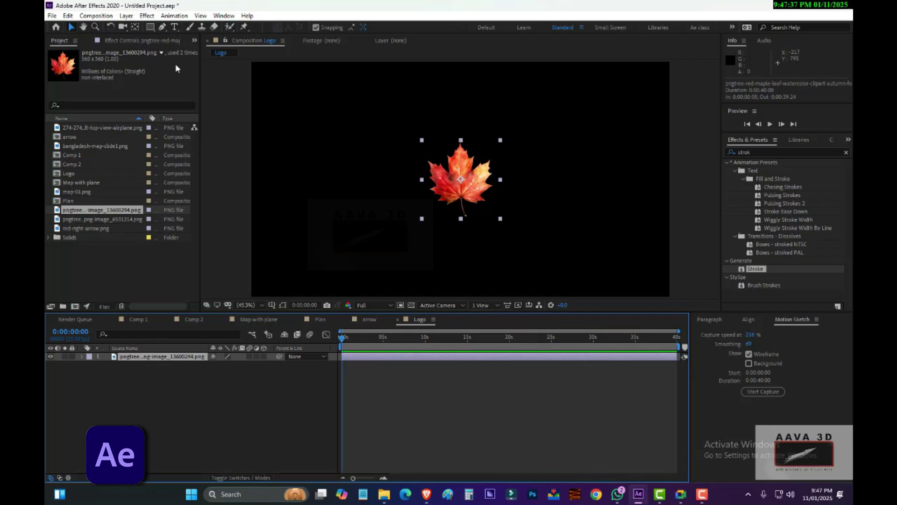
left_click(218, 17)
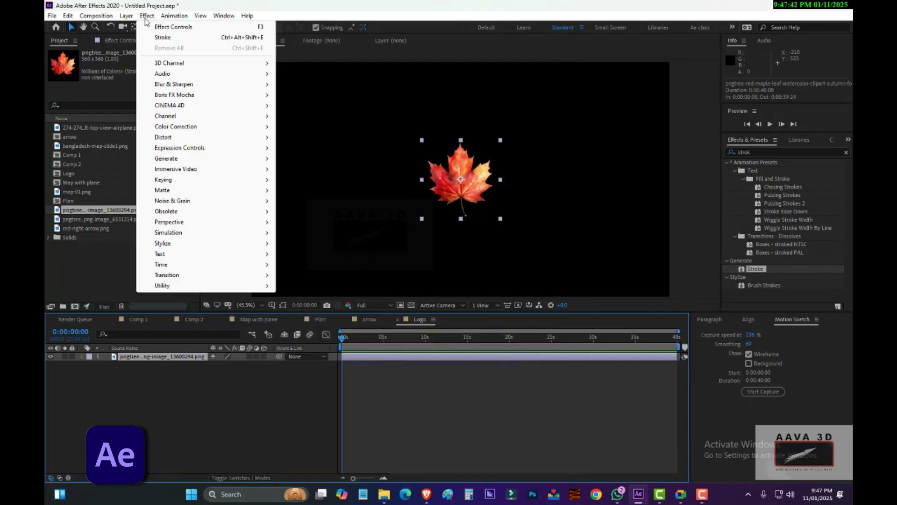
mouse_move(126, 16)
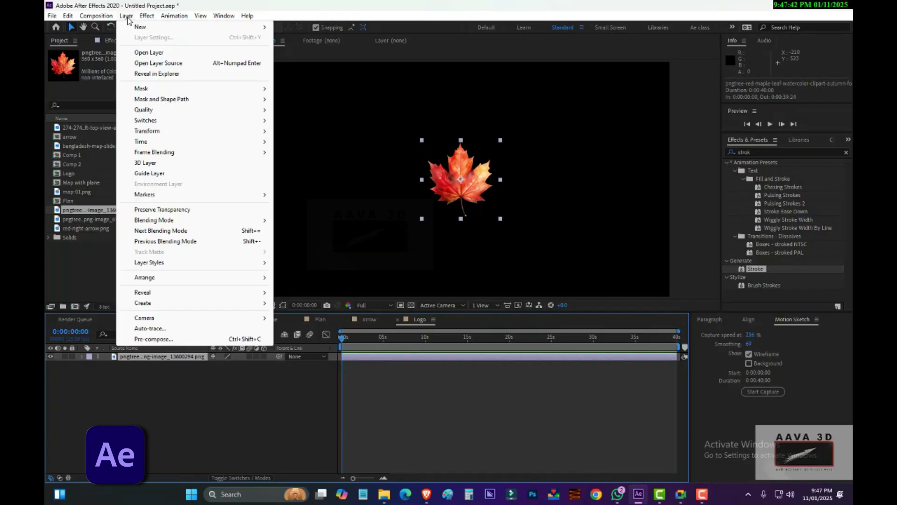
left_click(154, 329)
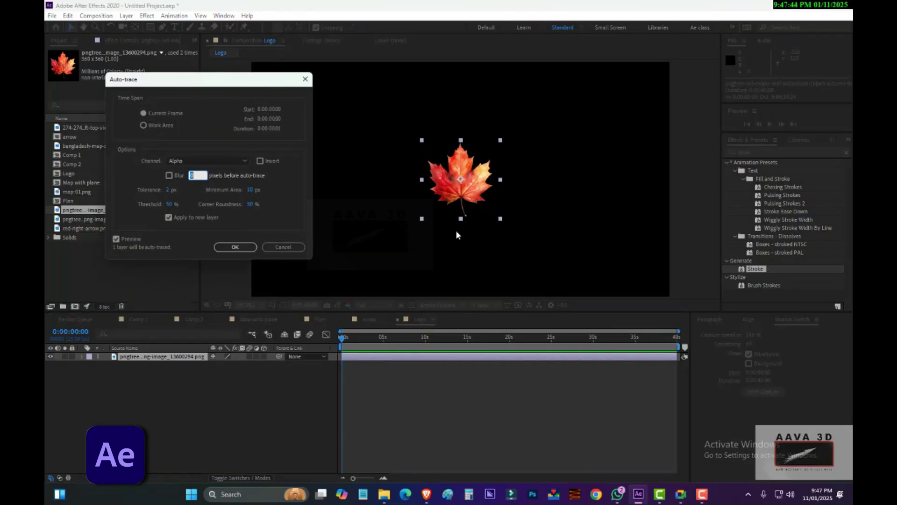
left_click(234, 246)
Hide the original leaf image layer and display the mask outline of the auto-traced layer
left_click(156, 365)
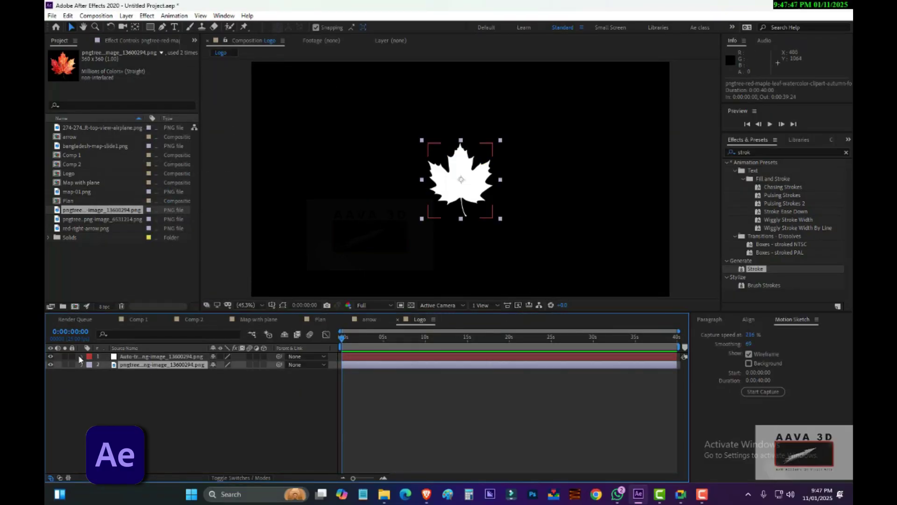
left_click(50, 364)
left_click(130, 355)
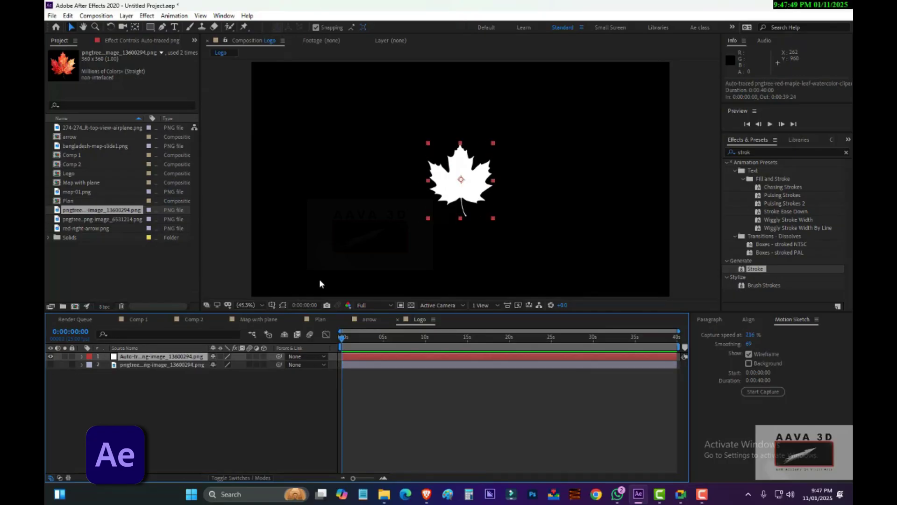
left_click(284, 305)
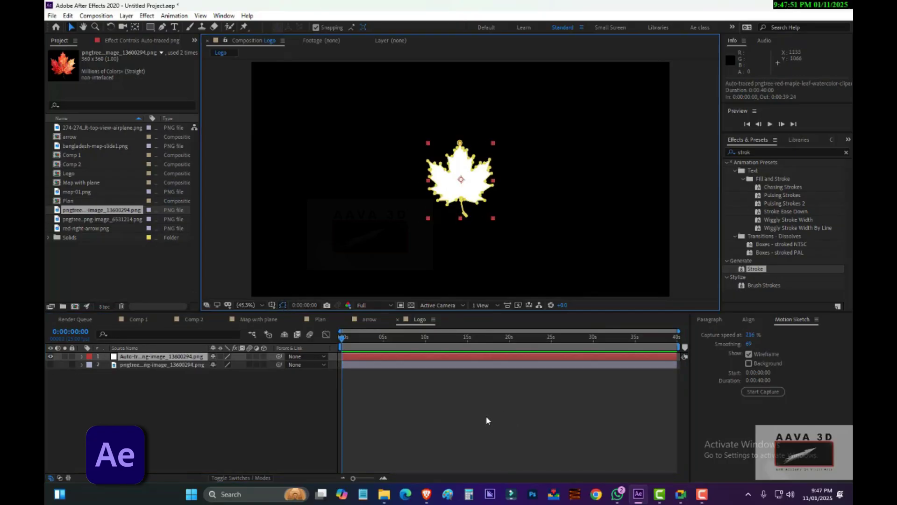
Apply the Stroke effect to the auto-traced layer for all masks and set its color to EA1919
double_click(756, 269)
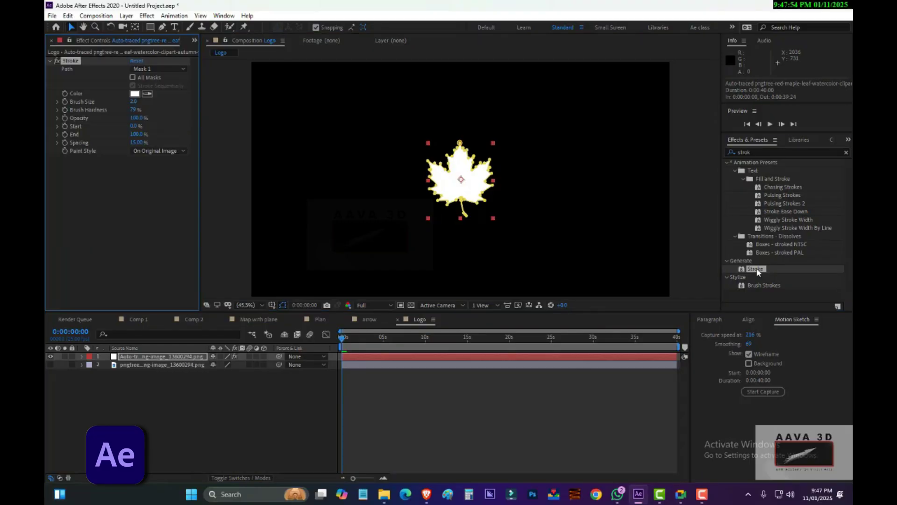
left_click(133, 77)
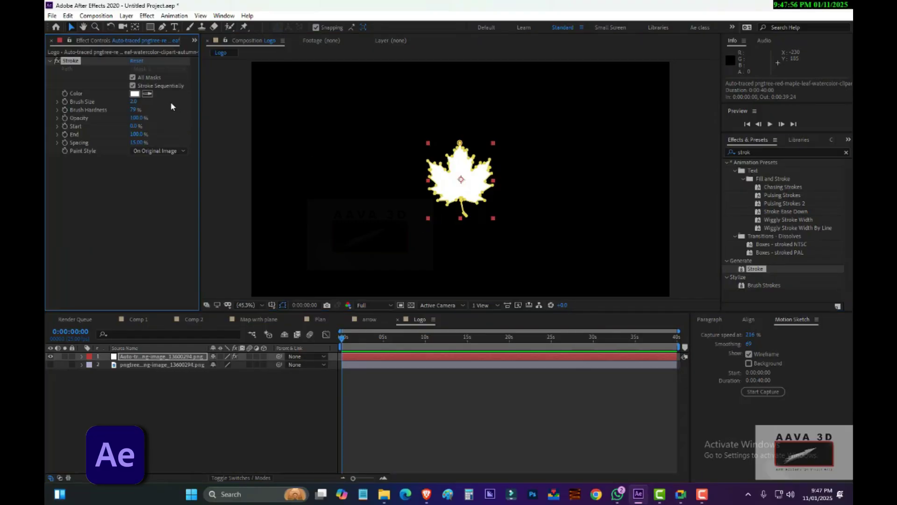
left_click(135, 94)
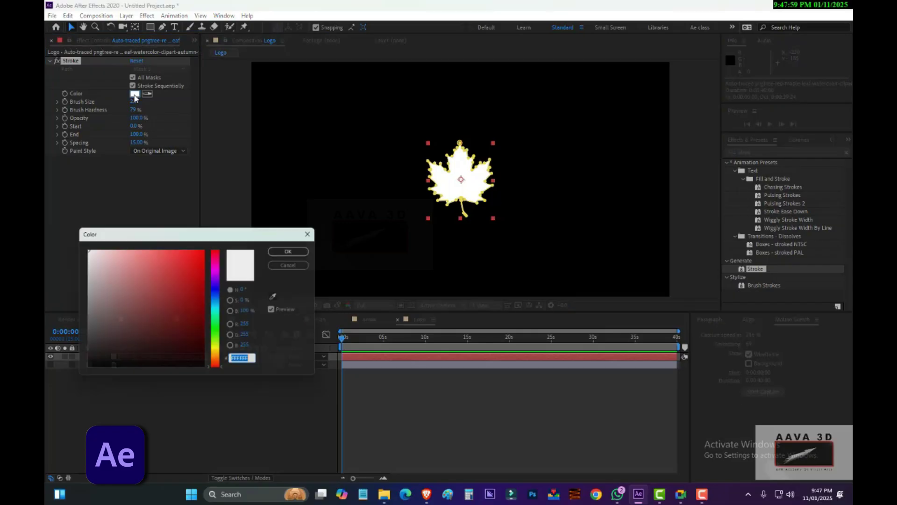
type("EA1919")
left_click(280, 252)
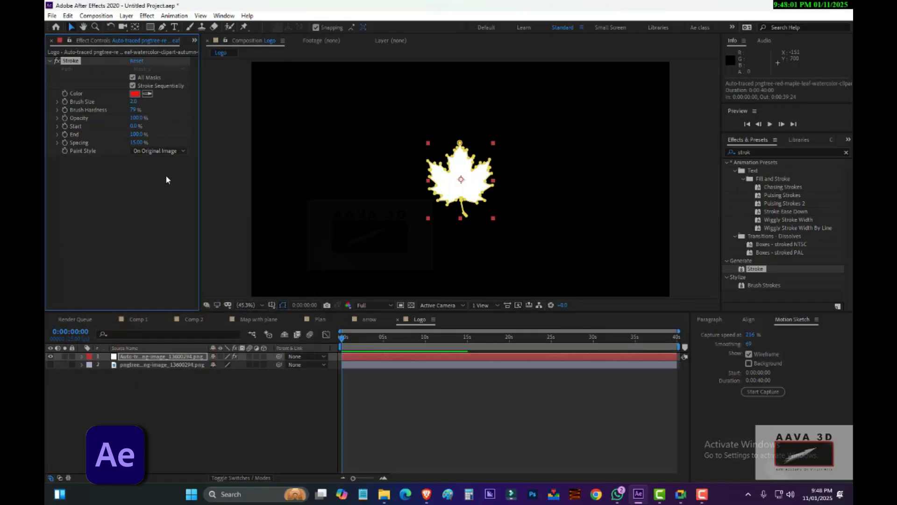
Set the Stroke's paint style to On Transparent and hide the mask outline in the viewer
left_click(159, 151)
left_click(167, 172)
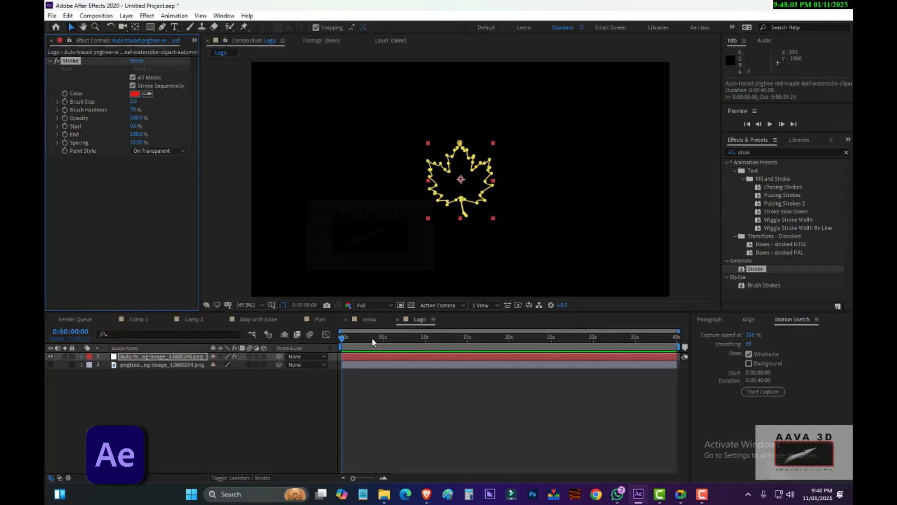
left_click_drag(347, 341, 393, 346)
left_click(283, 304)
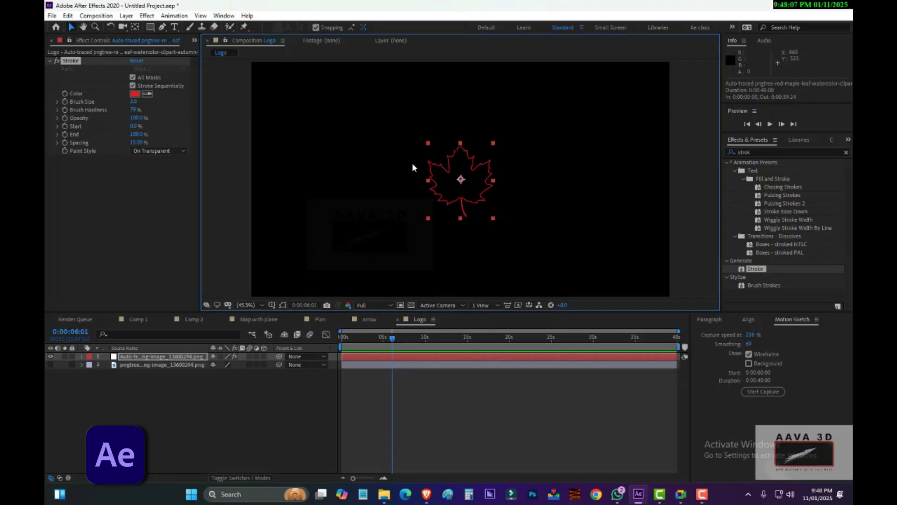
Change the leaf outline's stroke color to orange F58500
left_click(135, 94)
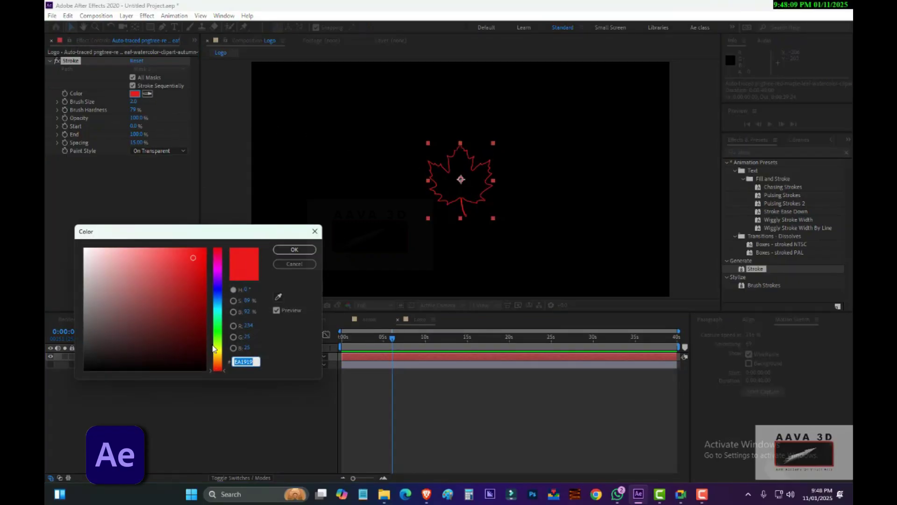
left_click_drag(212, 348, 215, 360)
left_click_drag(196, 260, 206, 251)
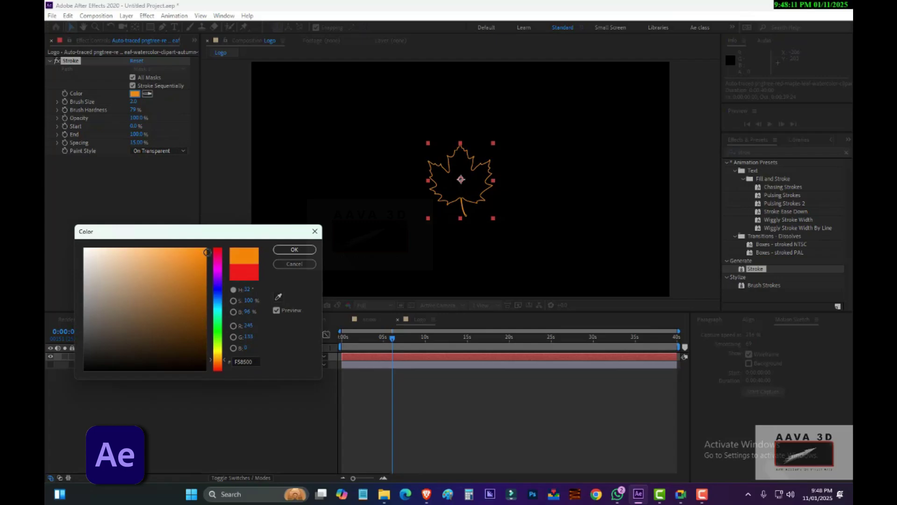
left_click(291, 253)
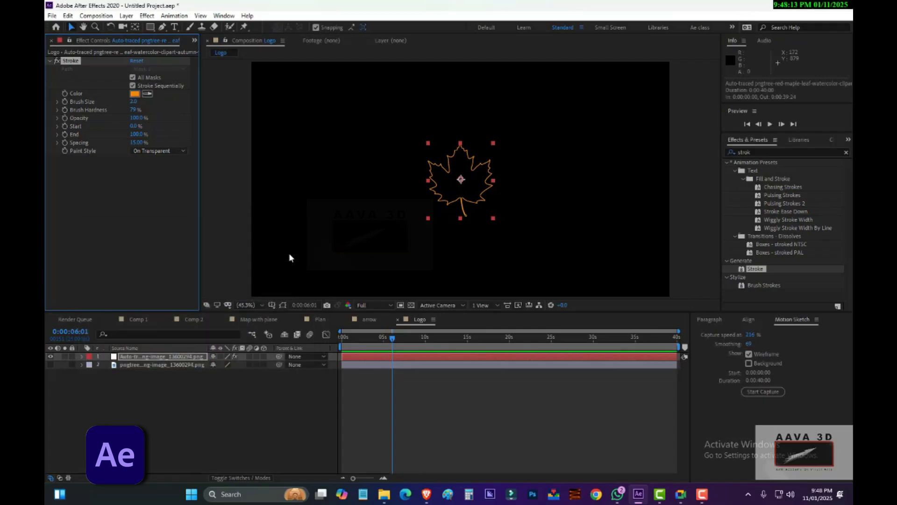
left_click_drag(374, 348, 330, 348)
left_click(51, 356)
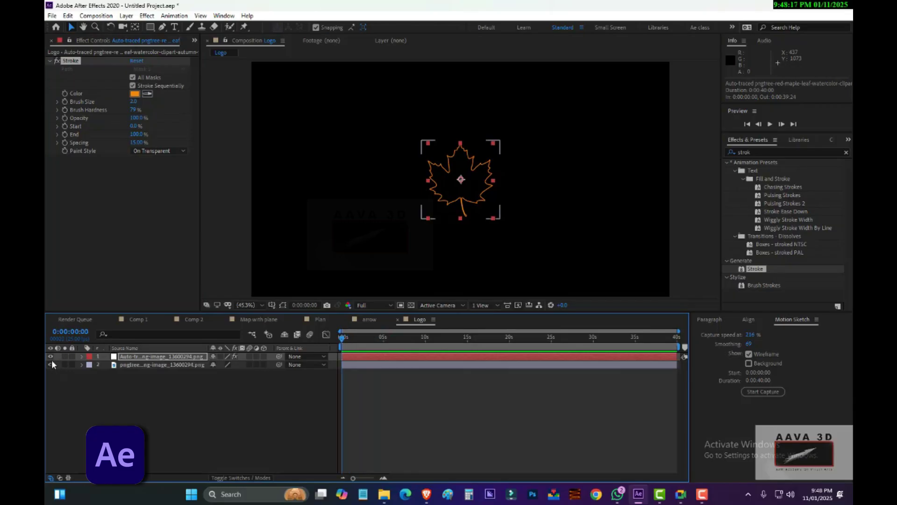
left_click(50, 364)
left_click(136, 365)
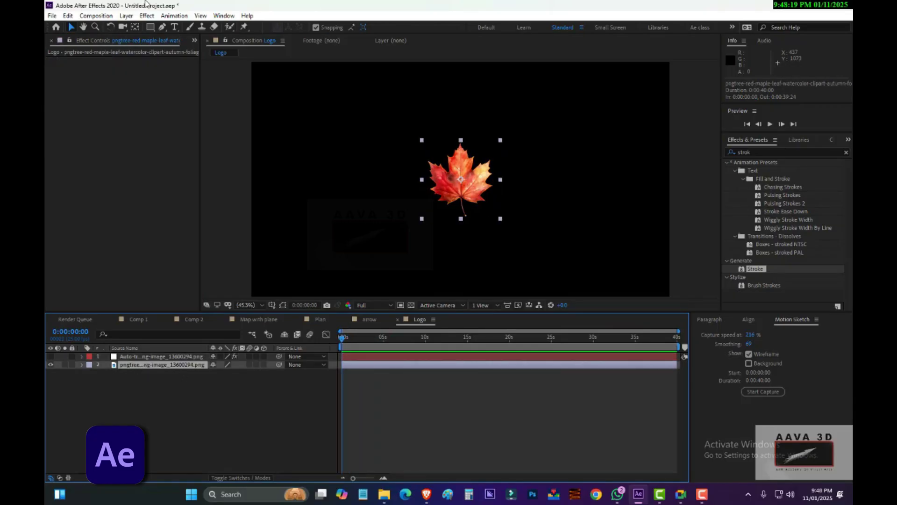
left_click(126, 15)
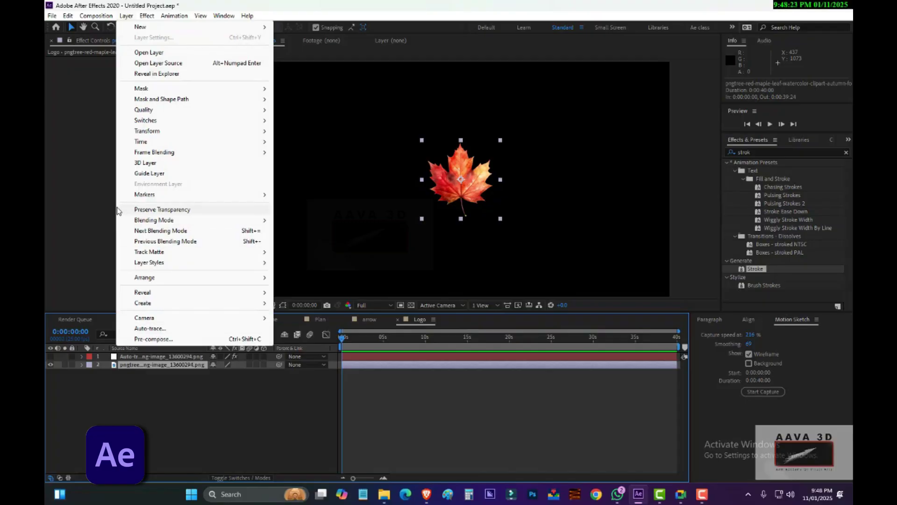
left_click(98, 194)
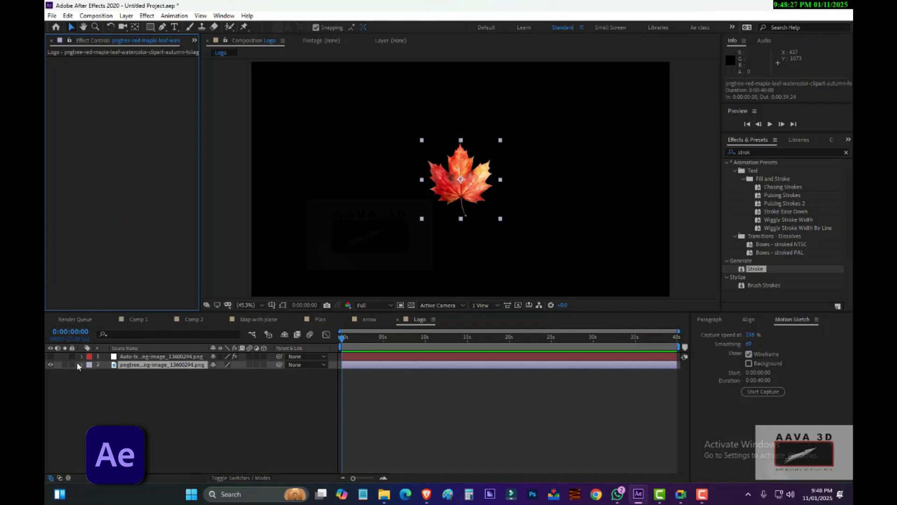
left_click(51, 364)
left_click(50, 356)
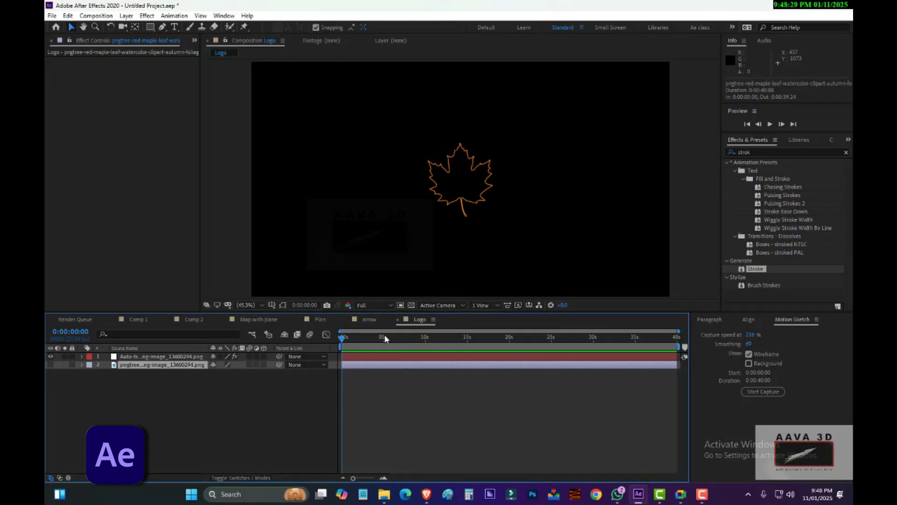
Animate the auto-traced layer's Scale from 733% on the first frame to 100% at 0:00:09:15
left_click_drag(385, 338, 331, 339)
left_click(156, 358)
left_click(243, 96)
left_click(180, 358)
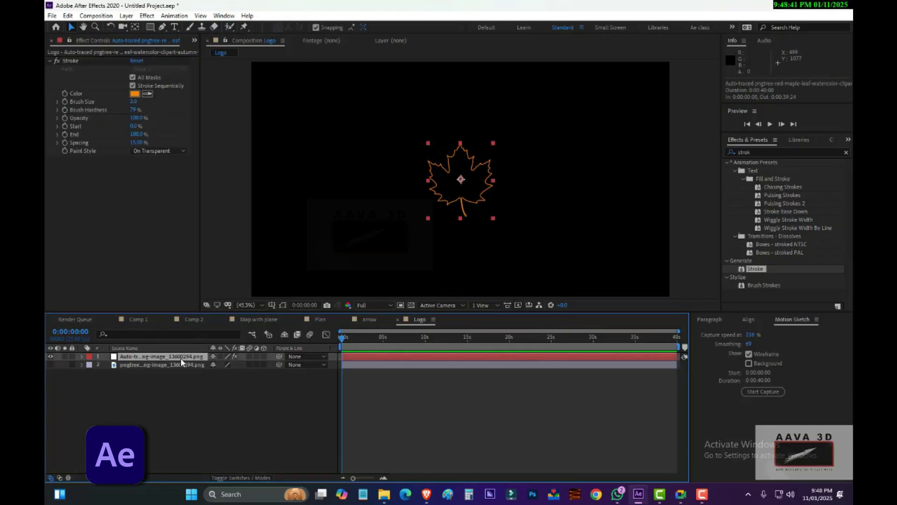
key("s")
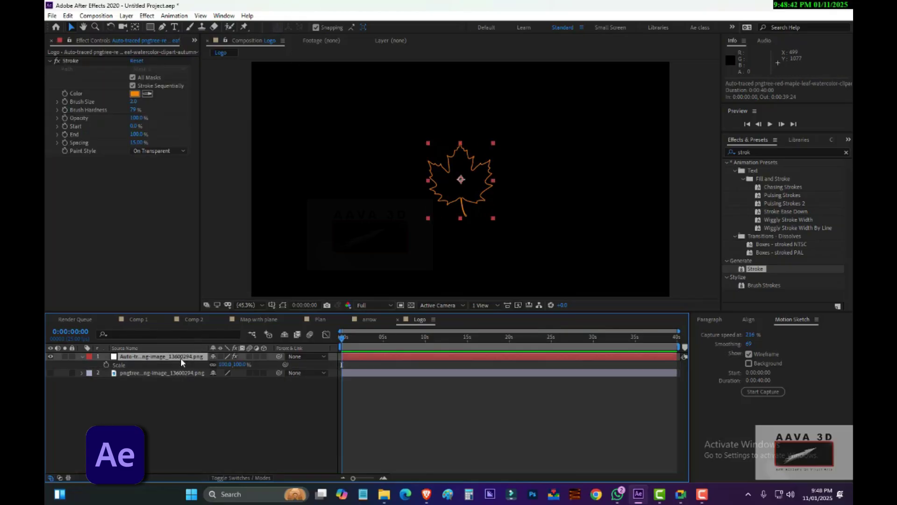
left_click(107, 365)
left_click_drag(344, 365, 422, 365)
left_click_drag(225, 364, 262, 364)
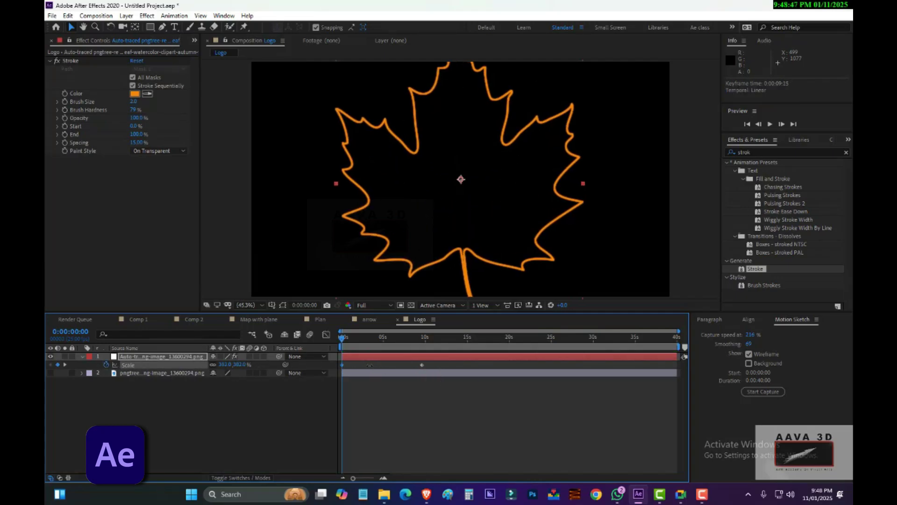
left_click_drag(370, 365, 530, 363)
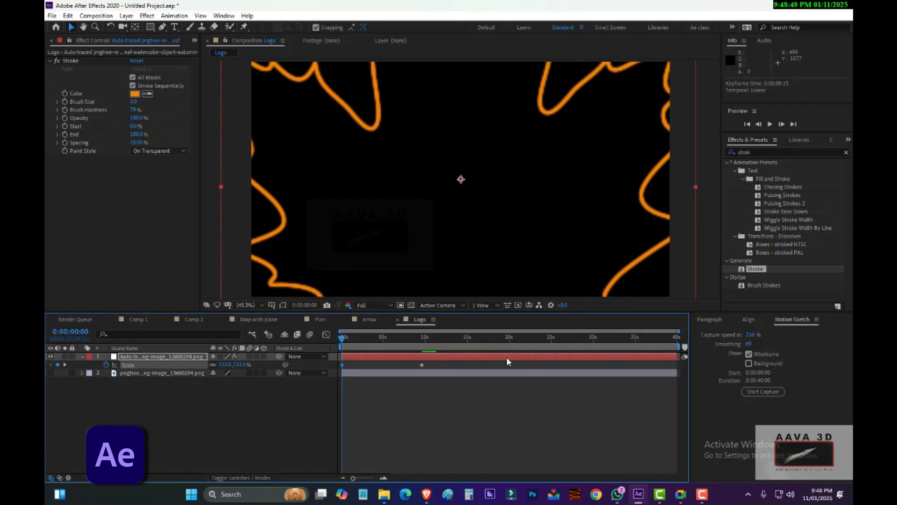
Animate the Stroke's End from 0% on the first frame to 100% at 0:00:09:15, aligned with the Scale keyframes
left_click(65, 135)
key("u")
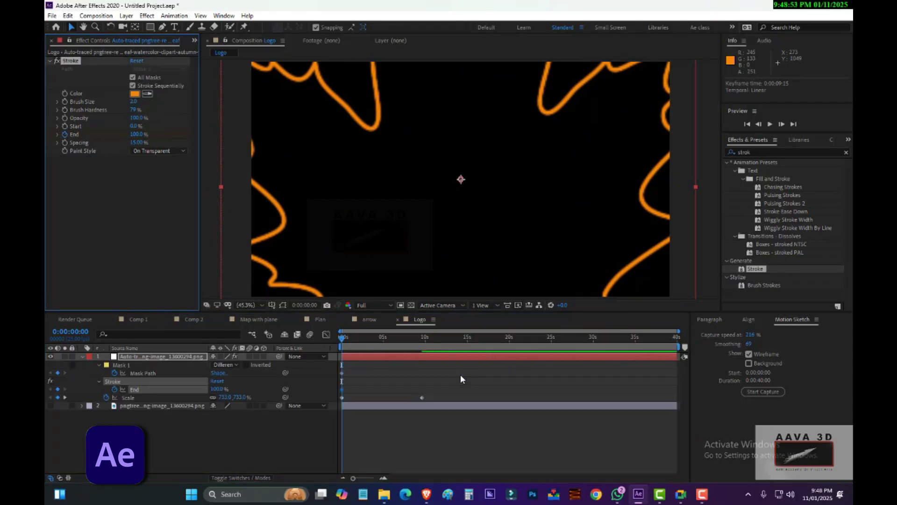
left_click(342, 373)
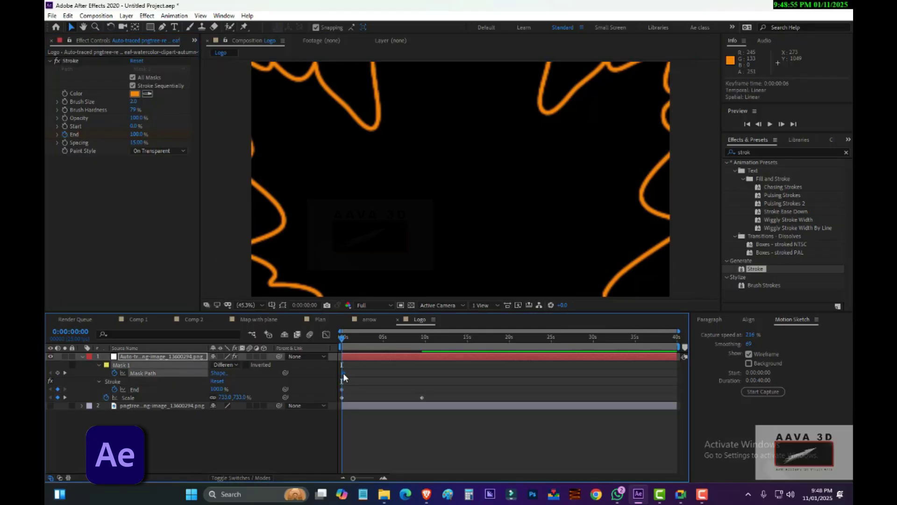
left_click_drag(343, 374, 427, 397)
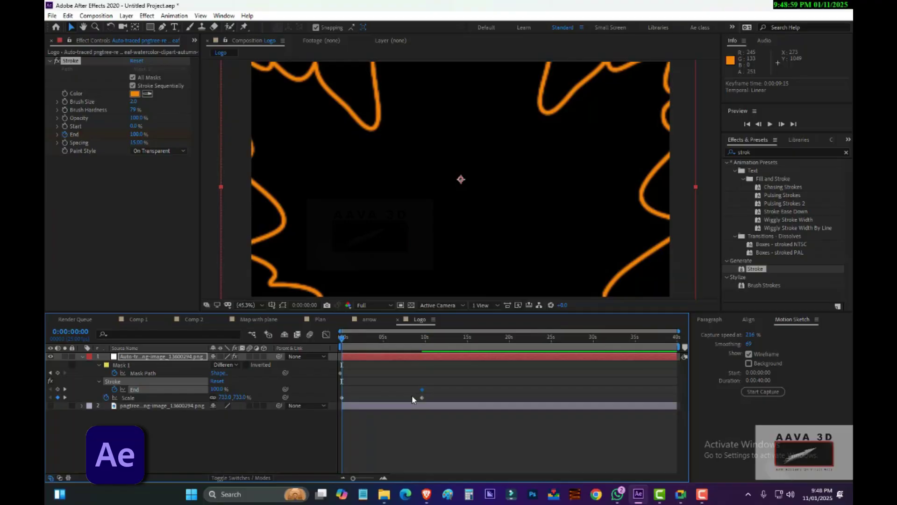
left_click_drag(133, 134, 53, 138)
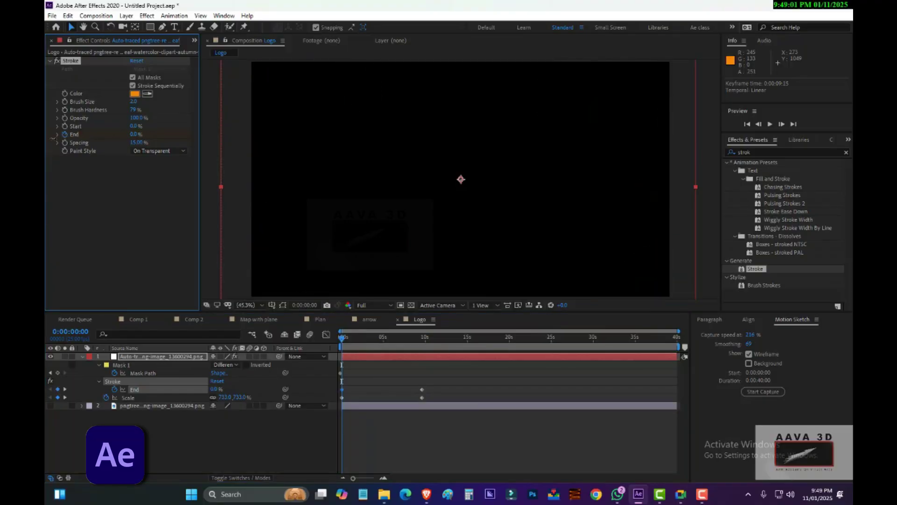
left_click(236, 261)
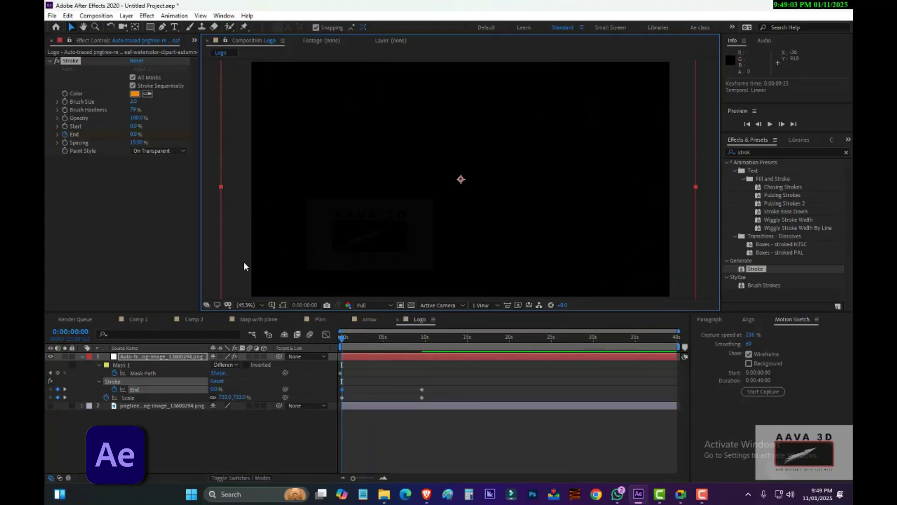
Move the final Stroke End and Scale keyframes together to 0:00:01:21 and preview the faster outline animation
key("space")
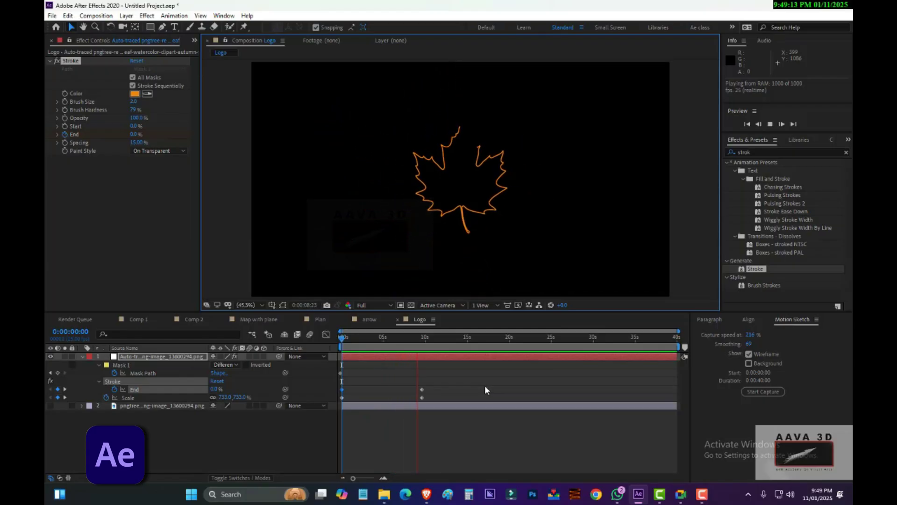
key("space")
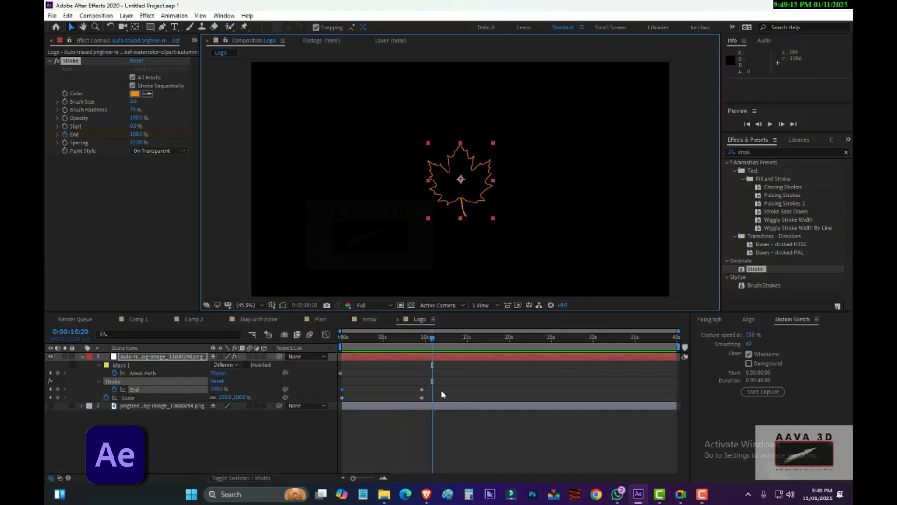
left_click(341, 370)
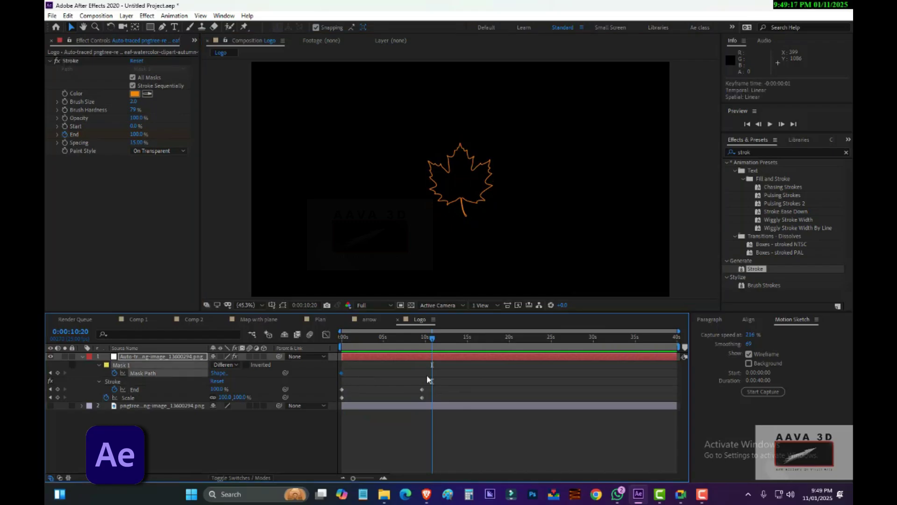
left_click_drag(428, 379, 357, 397)
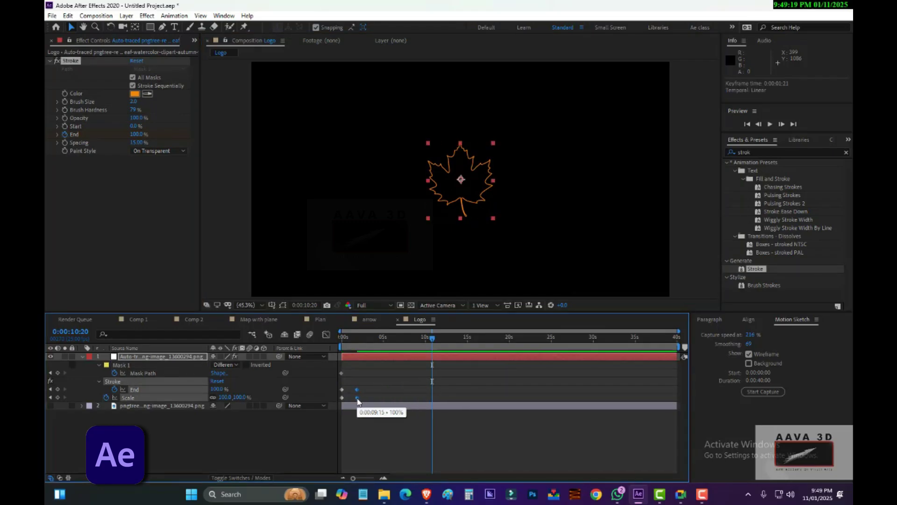
key("space")
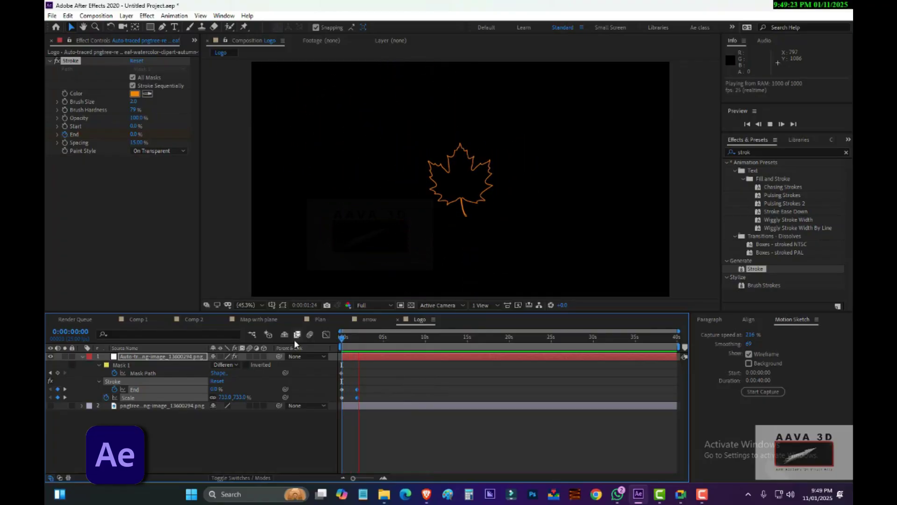
mouse_move(340, 338)
left_mouse_down()
mouse_move(362, 344)
mouse_move(329, 347)
left_mouse_up()
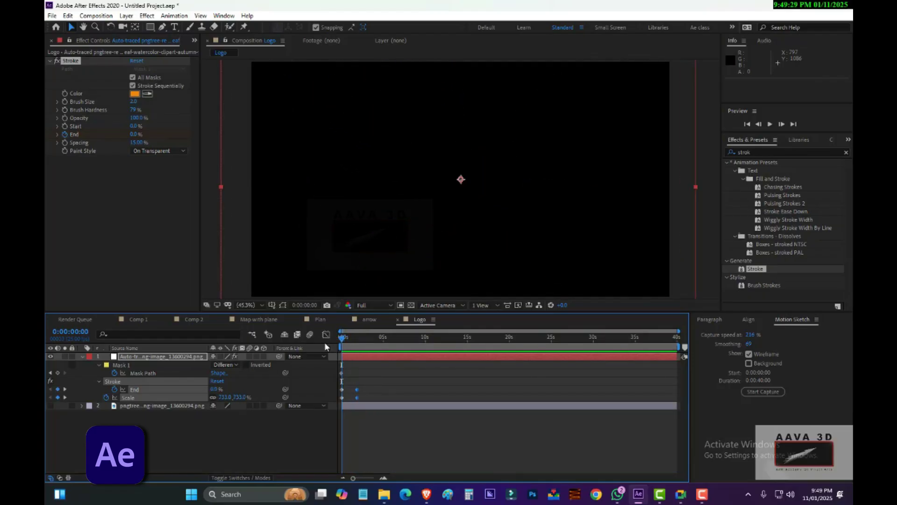
key("space")
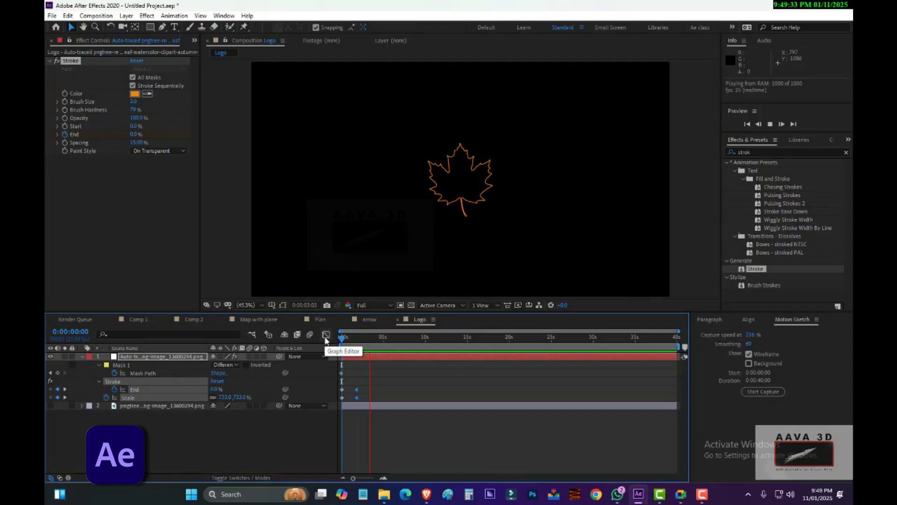
Make the maple leaf image layer visible, trim its start to 0:00:01:19, and preview the switch from outline to image
left_click_drag(342, 339, 366, 346)
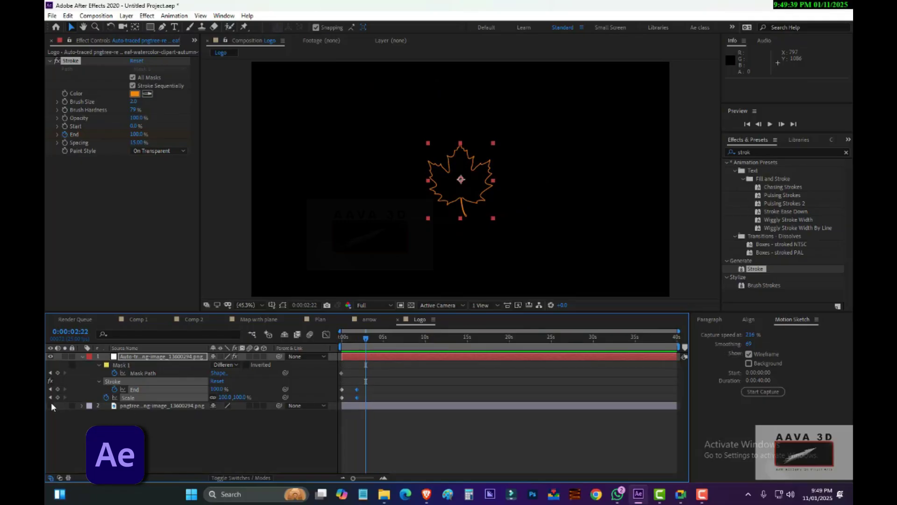
left_click(51, 405)
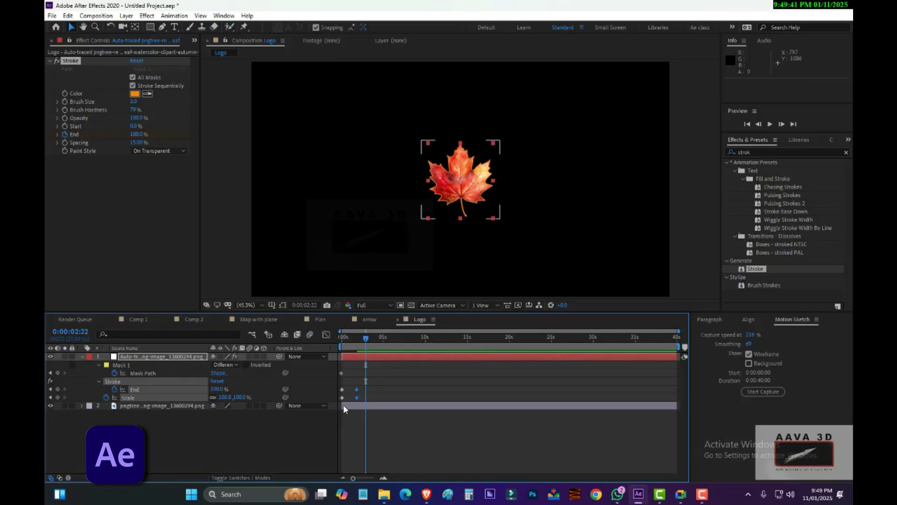
left_click_drag(343, 405, 358, 405)
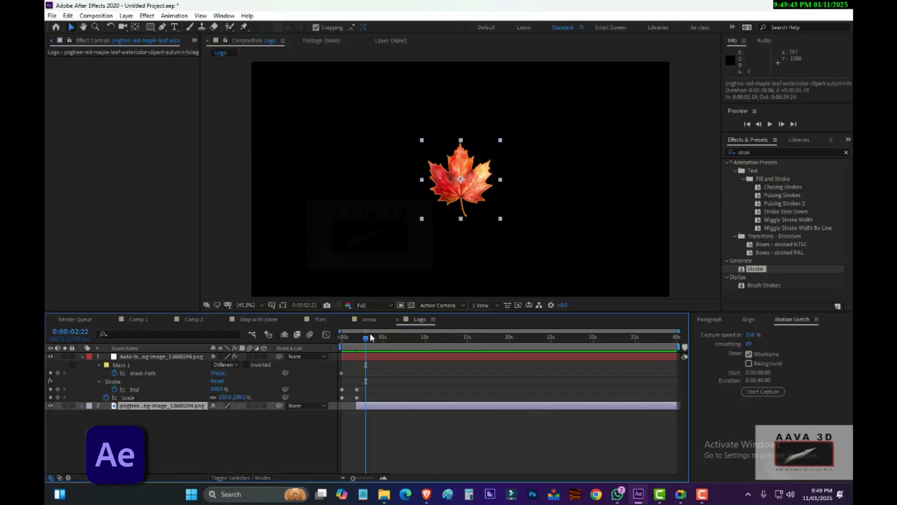
left_click_drag(368, 335, 352, 341)
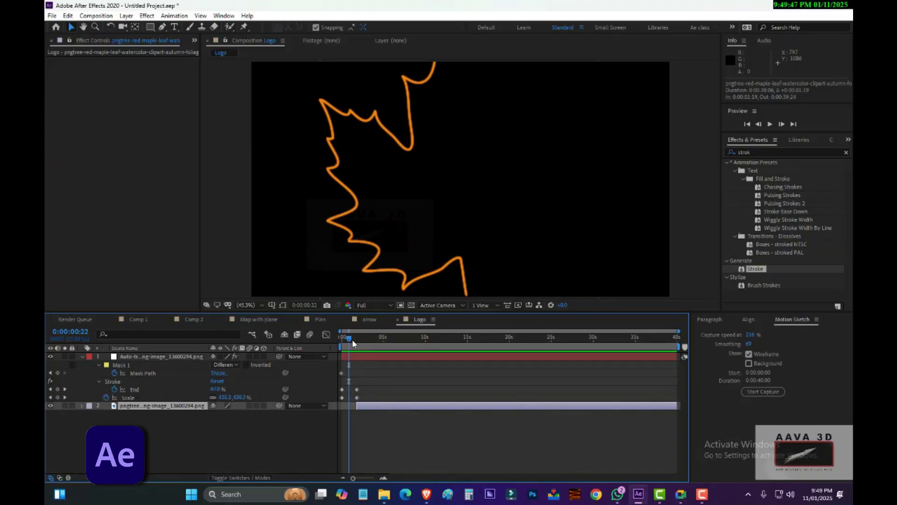
key("space")
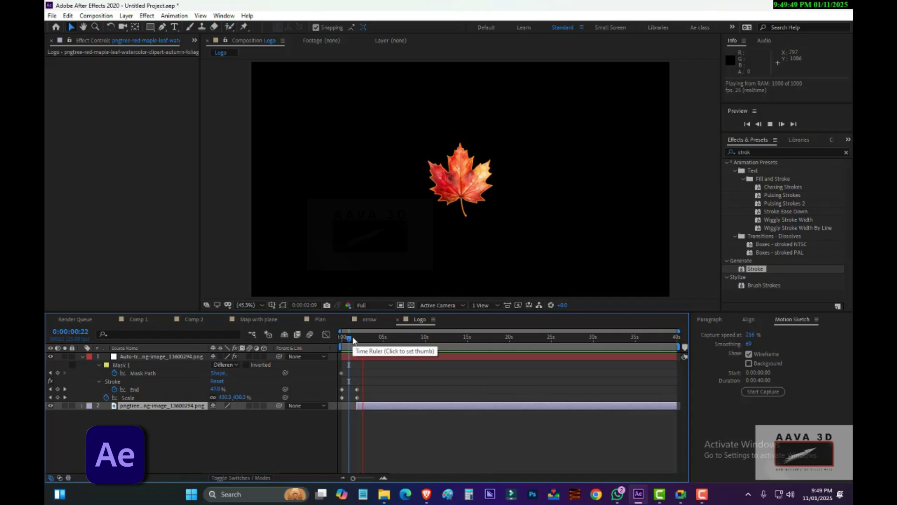
key("space")
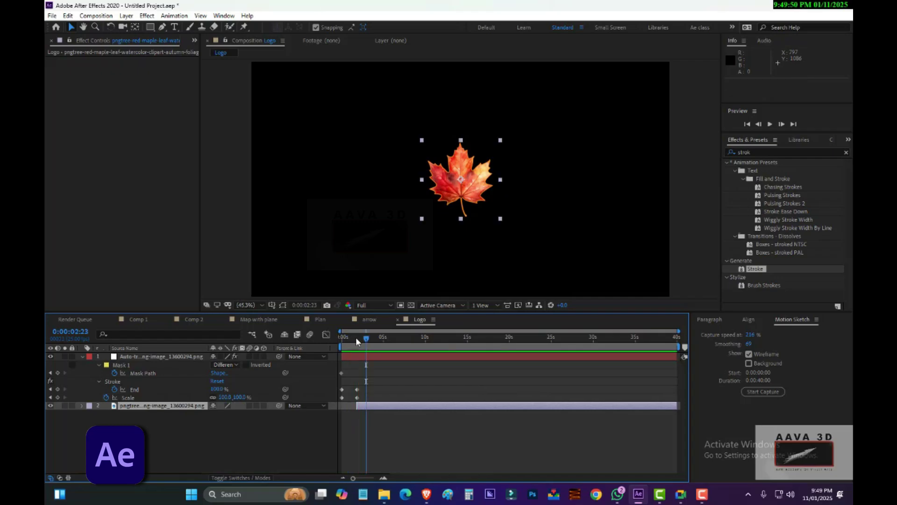
Shift the leaf image layer to start at 0:00:01:21, aligned with the final Stroke End and Scale keyframes
left_click(383, 478)
left_click_drag(419, 475, 381, 476)
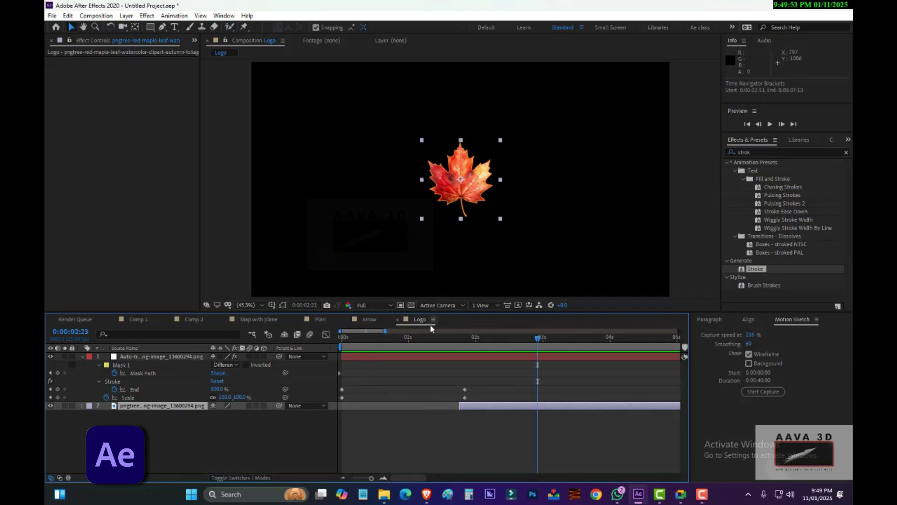
left_click_drag(435, 337, 465, 344)
left_click_drag(487, 406, 478, 406)
Animate the leaf image layer's Opacity from 0% at 0:00:01:21 to 100% at 0:00:02:10
key("t")
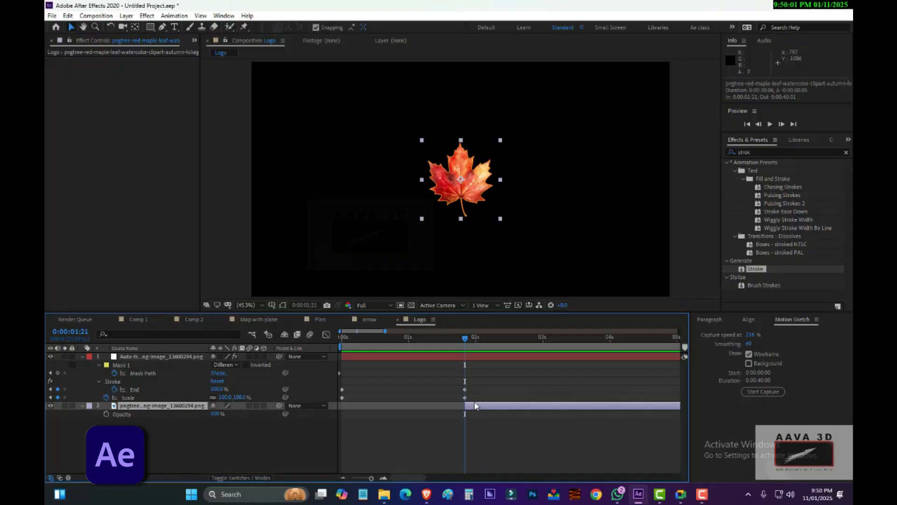
left_click(106, 415)
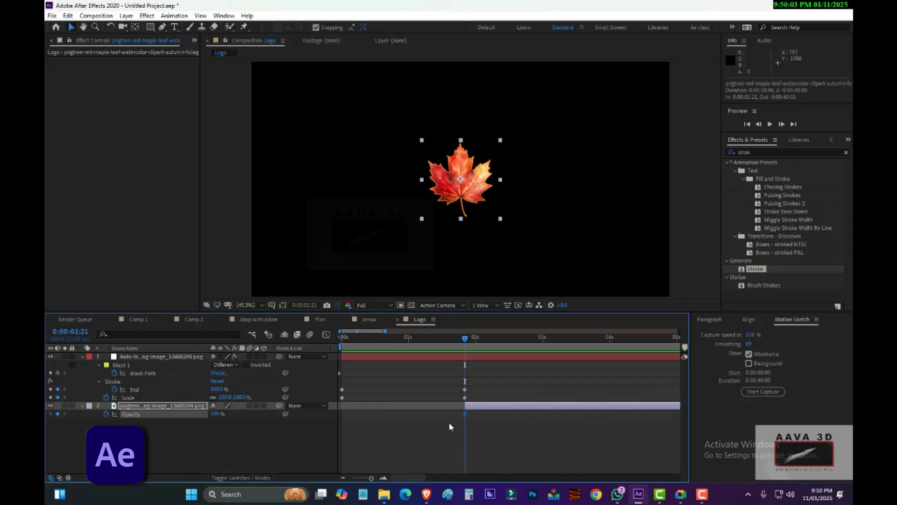
left_click_drag(463, 413, 502, 416)
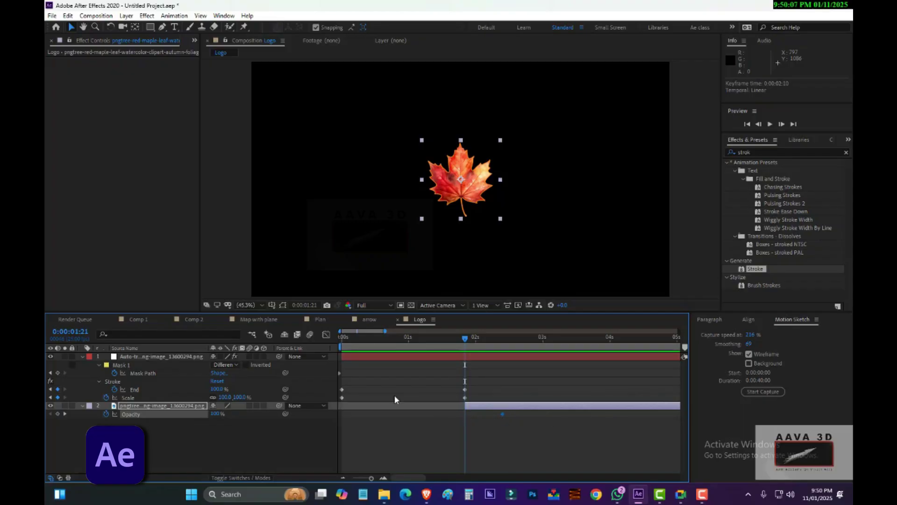
left_click(216, 414)
type("0")
key("Return")
Preview the leaf image's fade-in over the finished outline several times
left_click(374, 338)
key("space")
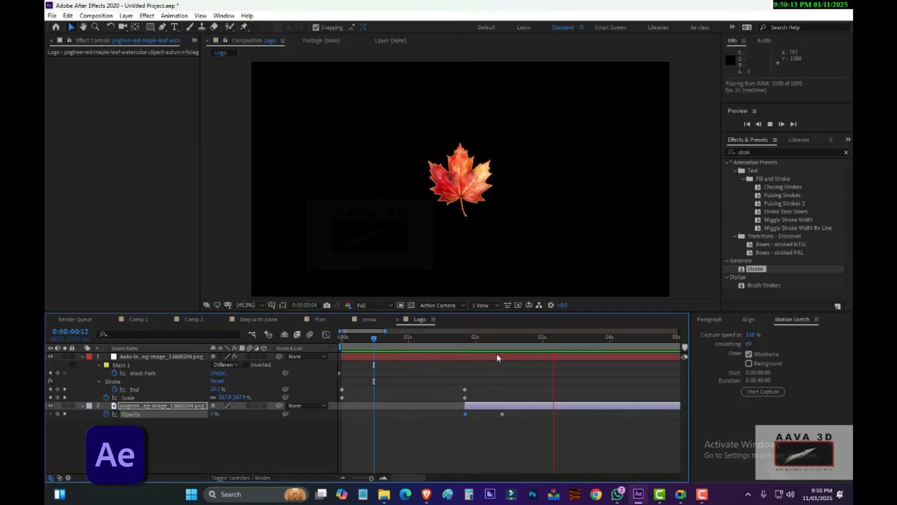
left_click(434, 337)
key("space")
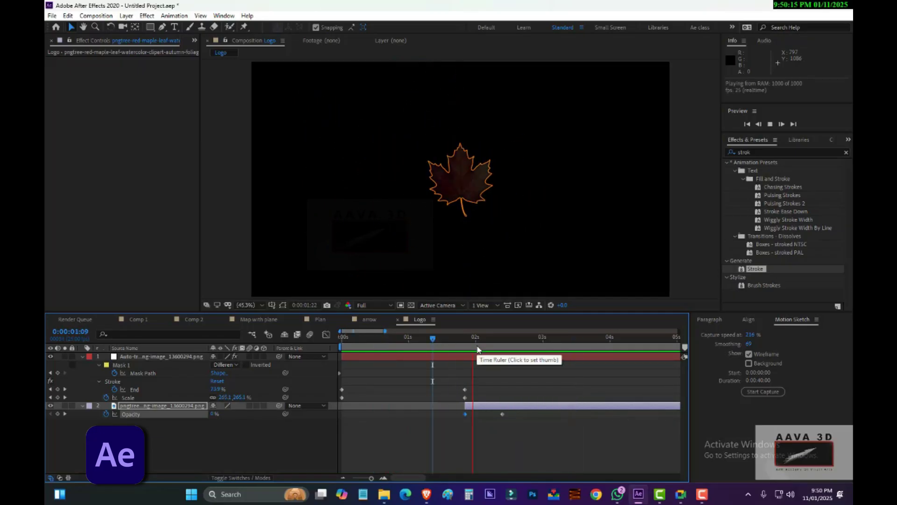
left_click(434, 338)
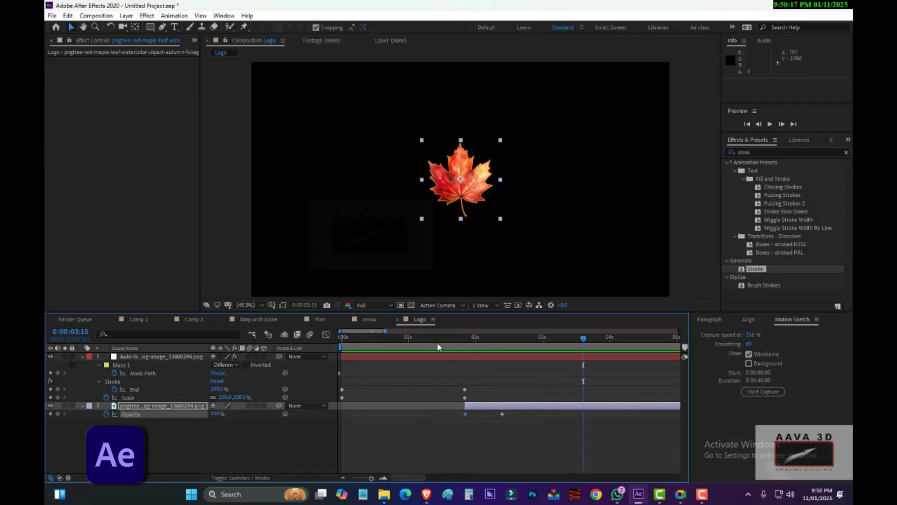
key("space")
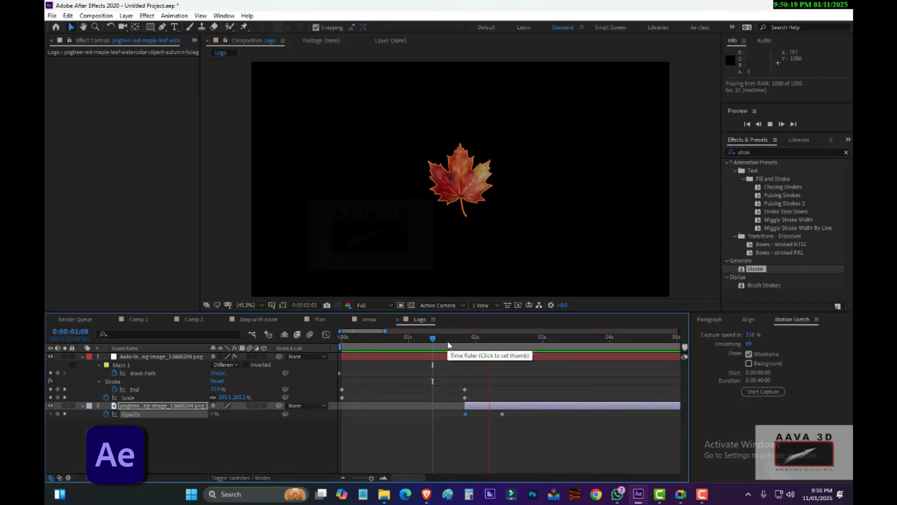
key("space")
left_click_drag(441, 336, 379, 339)
Pre-compose the auto-traced outline and leaf image layers, moving all attributes, into a composition named Logo part 01
left_click(83, 357)
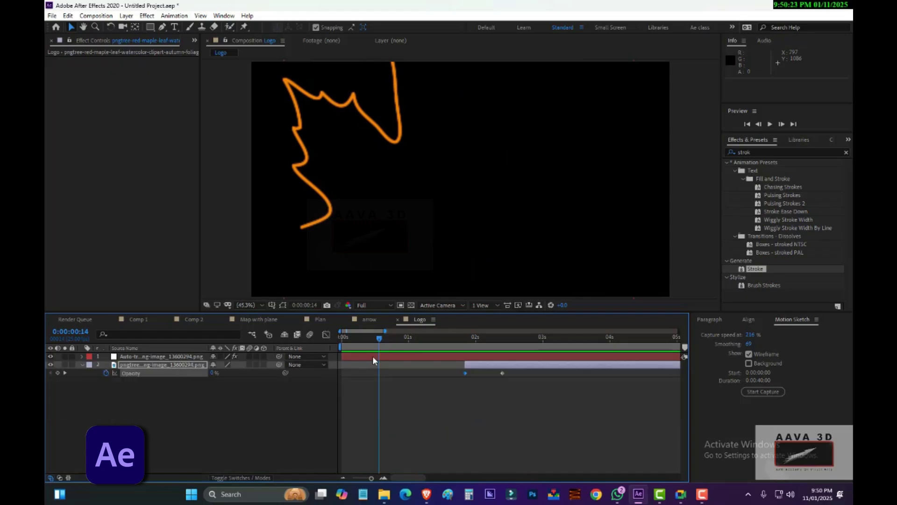
left_click(147, 356)
left_click(148, 365, "shift")
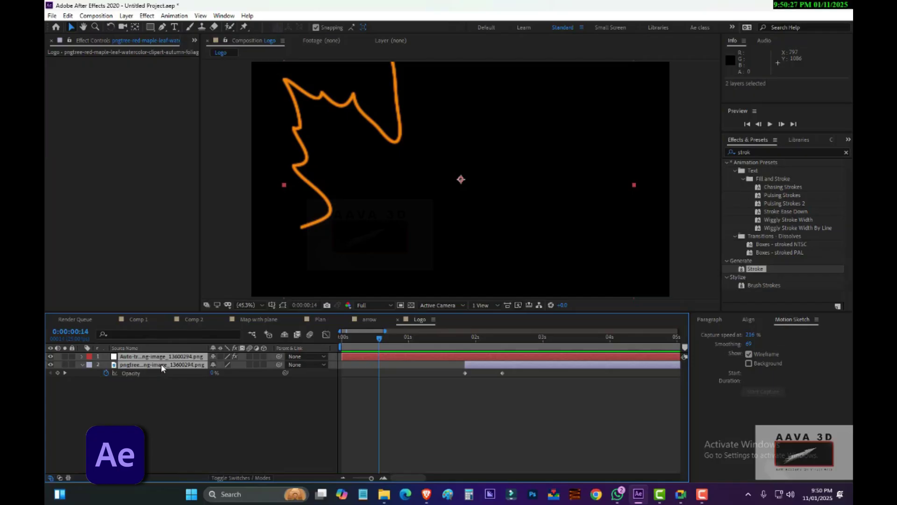
key("ctrl+shift+c")
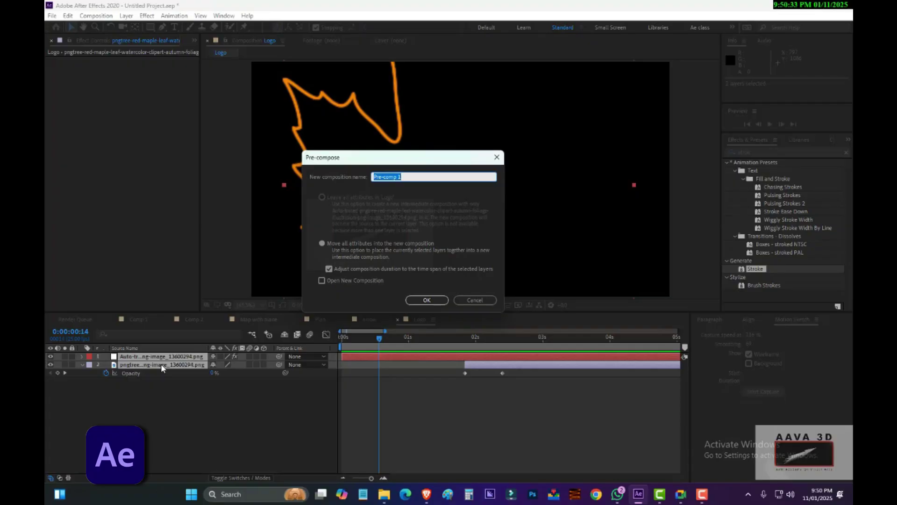
type("L")
type("part 01")
key("Return")
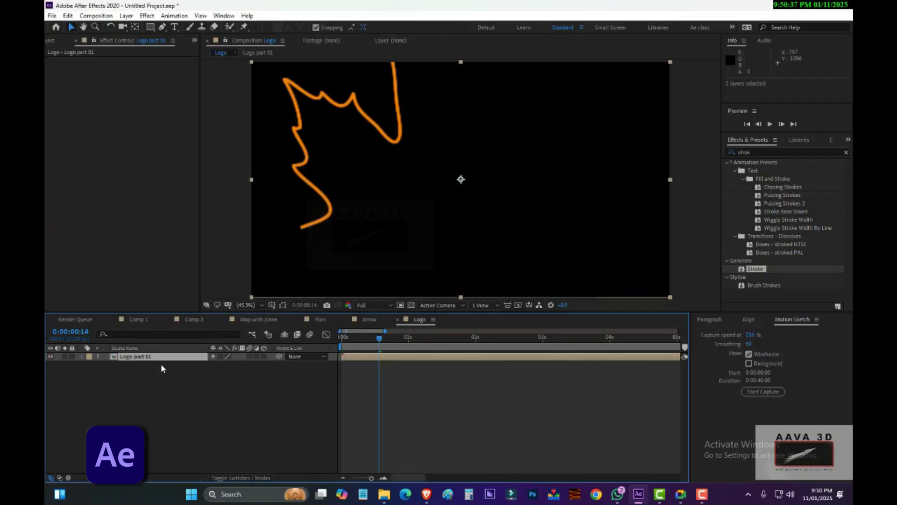
Preview the pre-composed logo animation from the first frame
left_click_drag(379, 338, 321, 345)
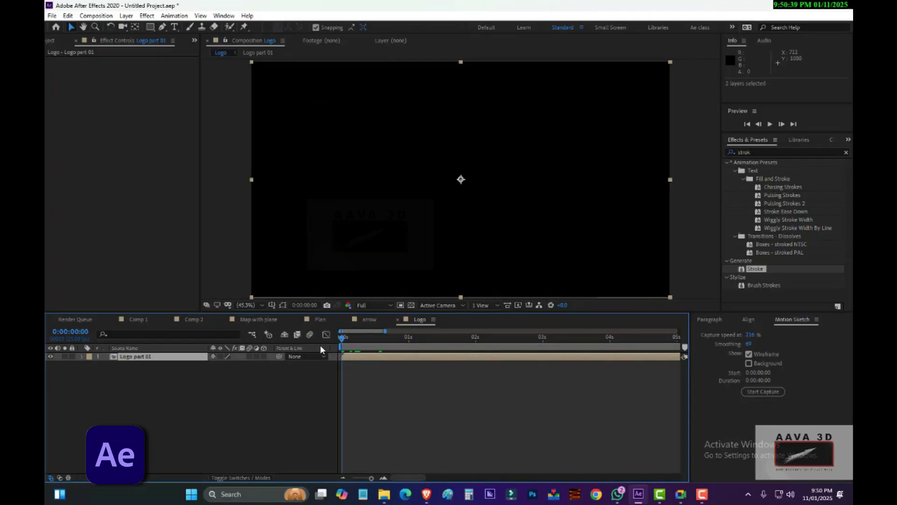
key("space")
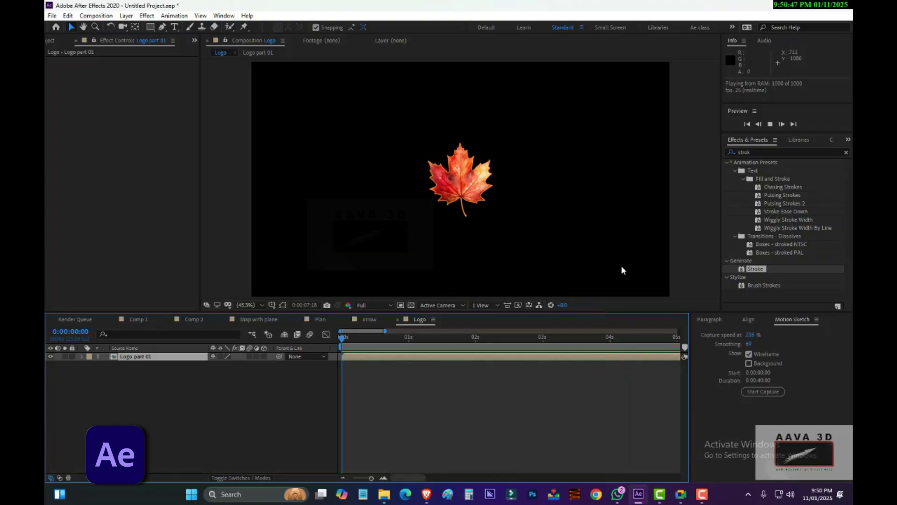
left_click_drag(400, 350, 344, 346)
At 0:00:03:00, find the CC Light effects and apply CC Light Burst 2.5 to the Logo part 01 layer
left_click_drag(371, 478, 337, 479)
mouse_move(368, 338)
left_mouse_down()
mouse_move(425, 340)
mouse_move(332, 346)
mouse_move(367, 347)
left_mouse_up()
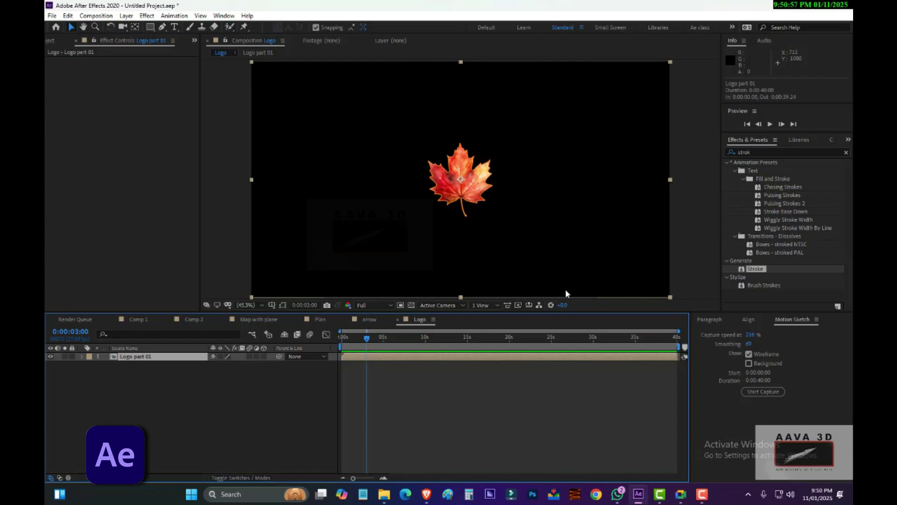
double_click(765, 154)
type("cc")
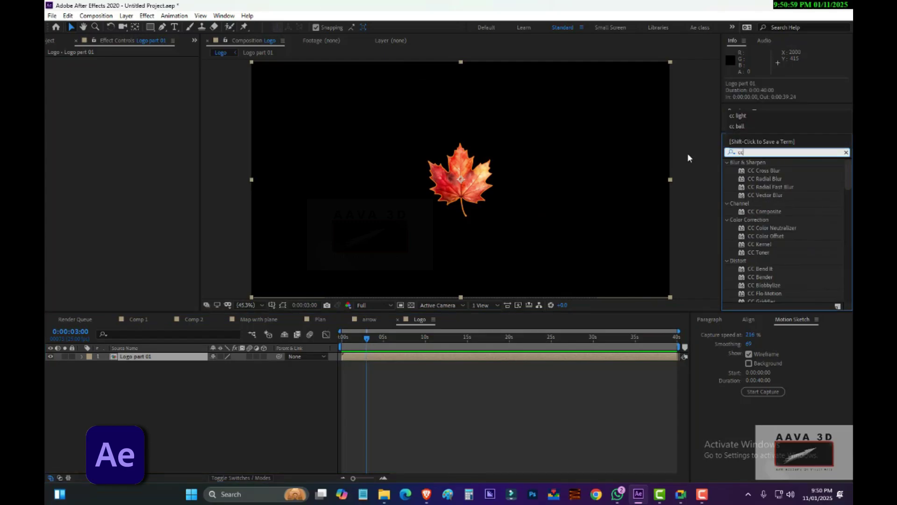
type(" l")
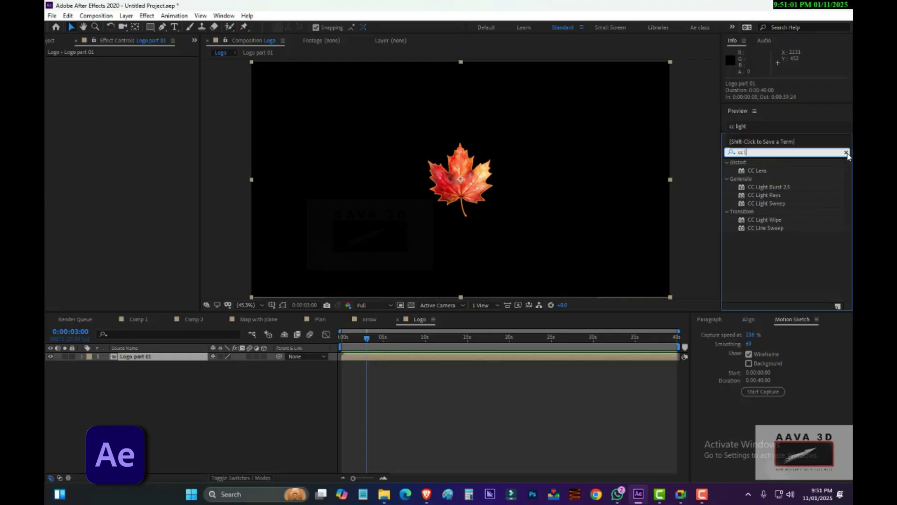
type("ight")
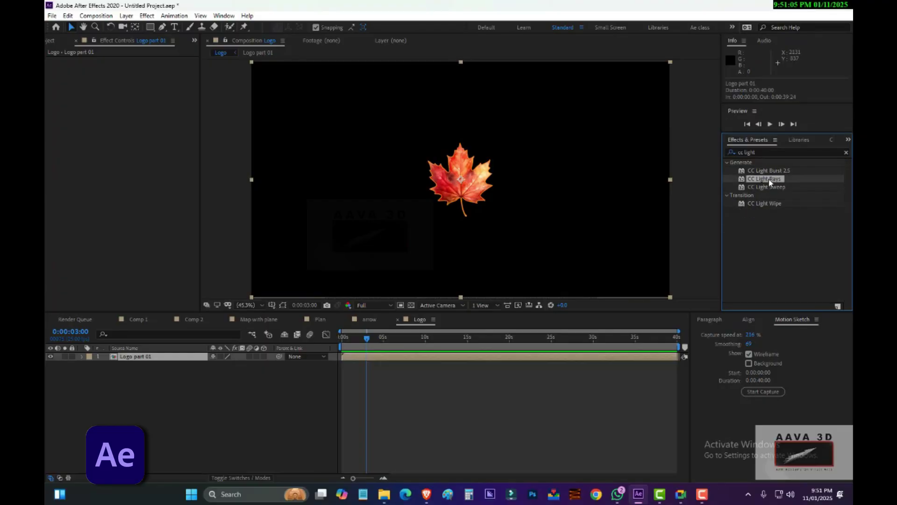
left_click_drag(769, 171, 492, 184)
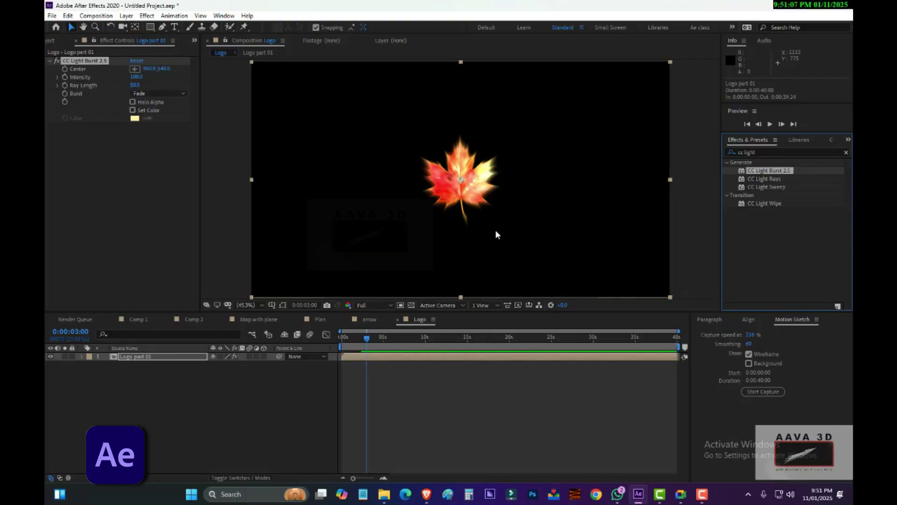
Preview the light burst on the logo animation and return the playhead to the first frame
left_click_drag(375, 335, 340, 344)
key("space")
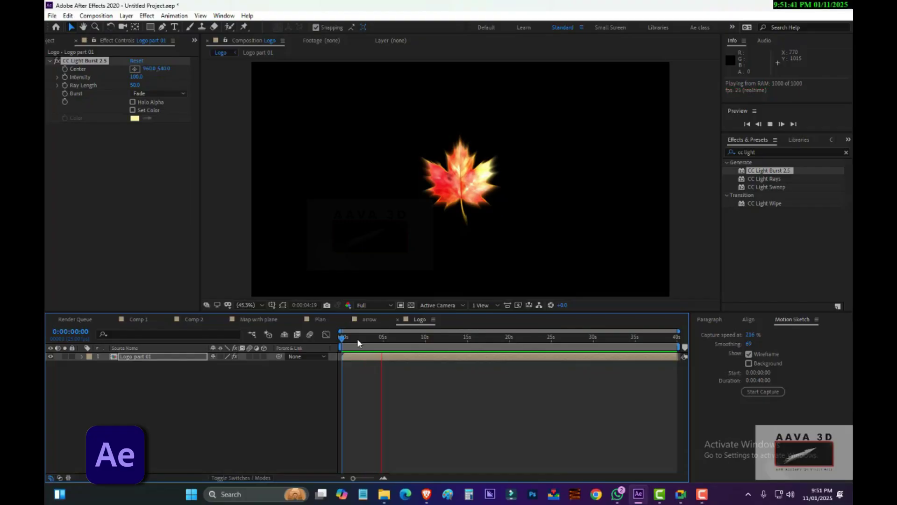
key("space")
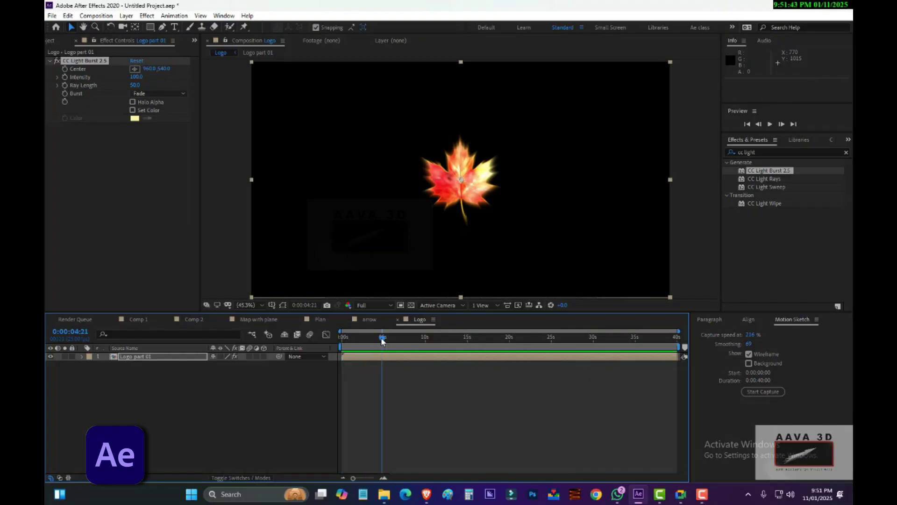
left_click_drag(382, 337, 269, 356)
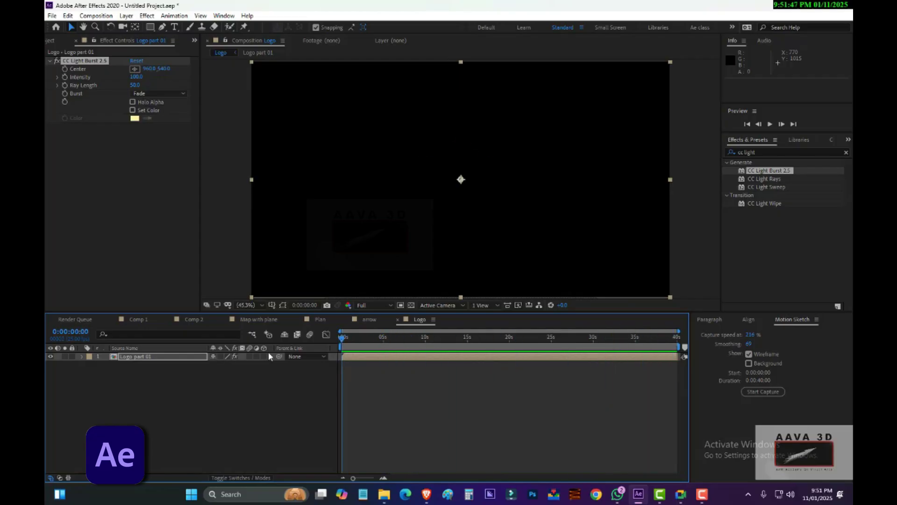
Keyframe the light burst's Intensity from 100 at 0:00:05:17 to 0 at 0:00:07:10
left_click_drag(331, 353, 391, 353)
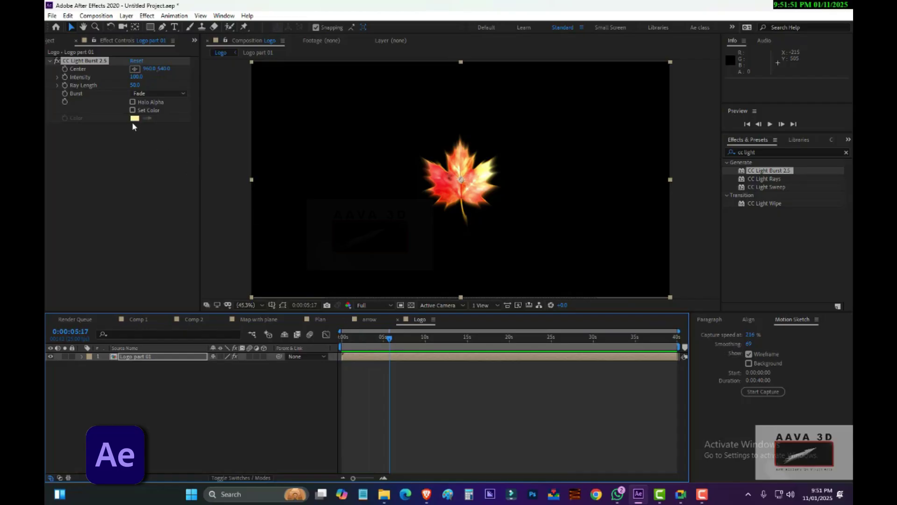
left_click(403, 339)
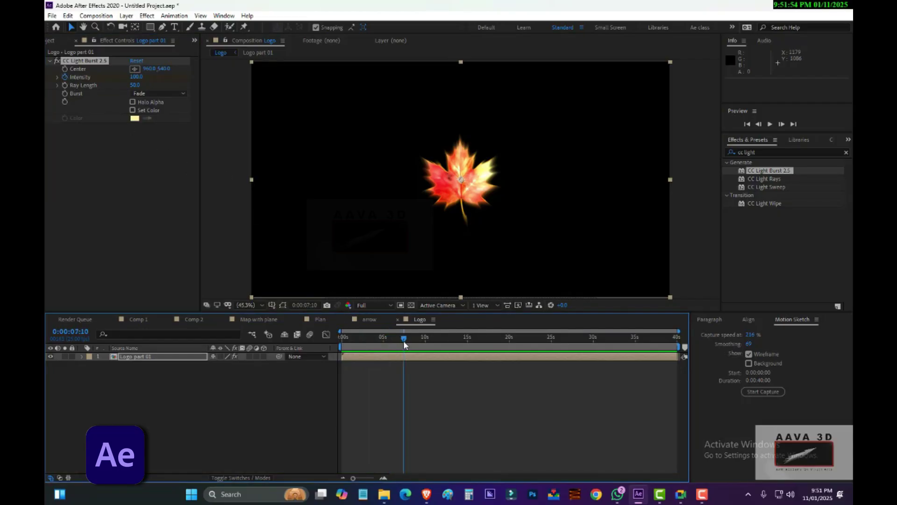
left_click(137, 77)
type("0")
key("Return")
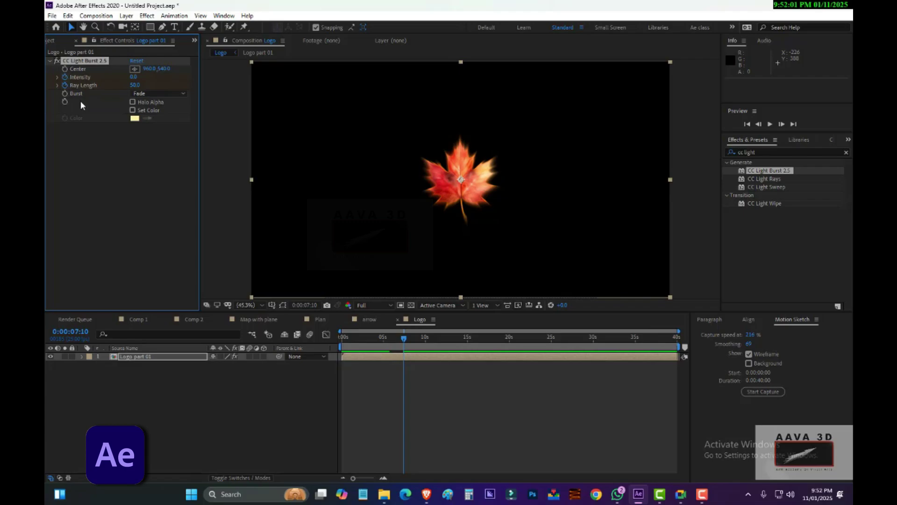
Move the Ray Length keyframe to 0:00:05:17, then set Ray Length to 0 at 0:00:07:10
key("u")
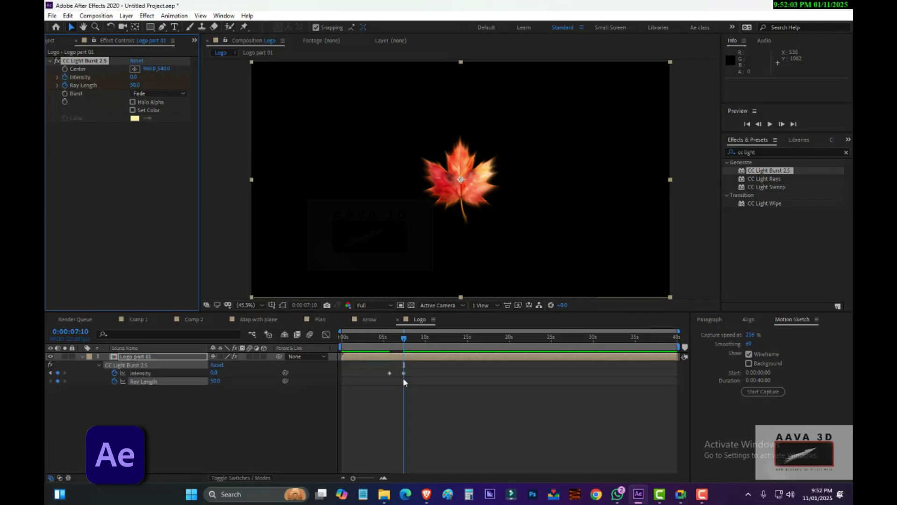
left_click_drag(404, 382, 389, 382)
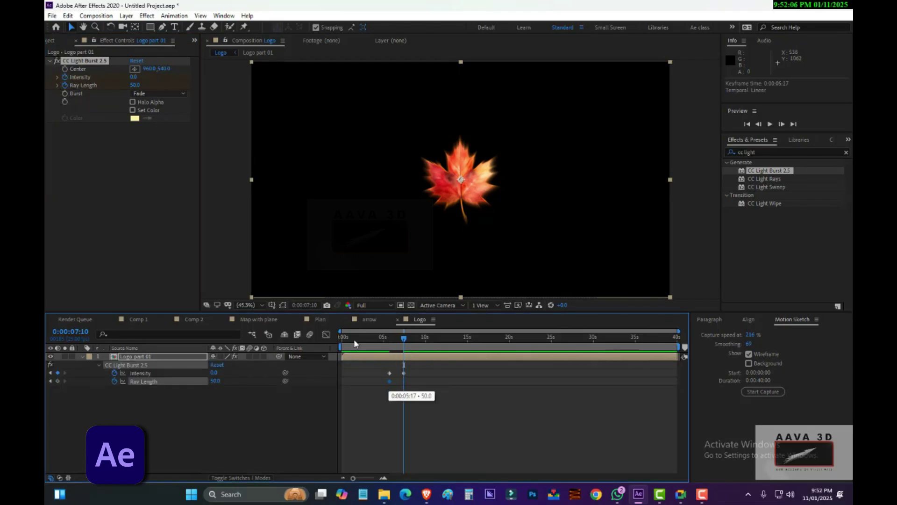
left_click(134, 86)
type("0")
key("Return")
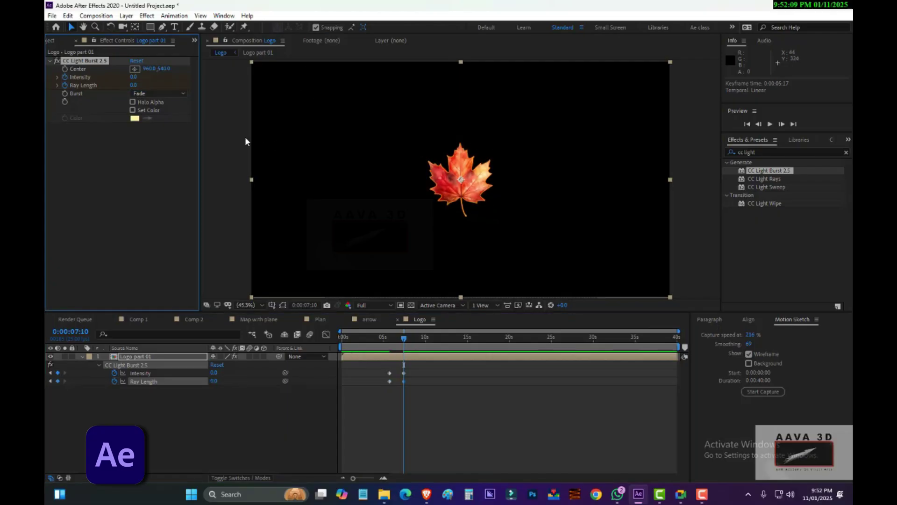
Preview the fading light burst on the logo from the first frame
left_click(267, 338)
key("Home")
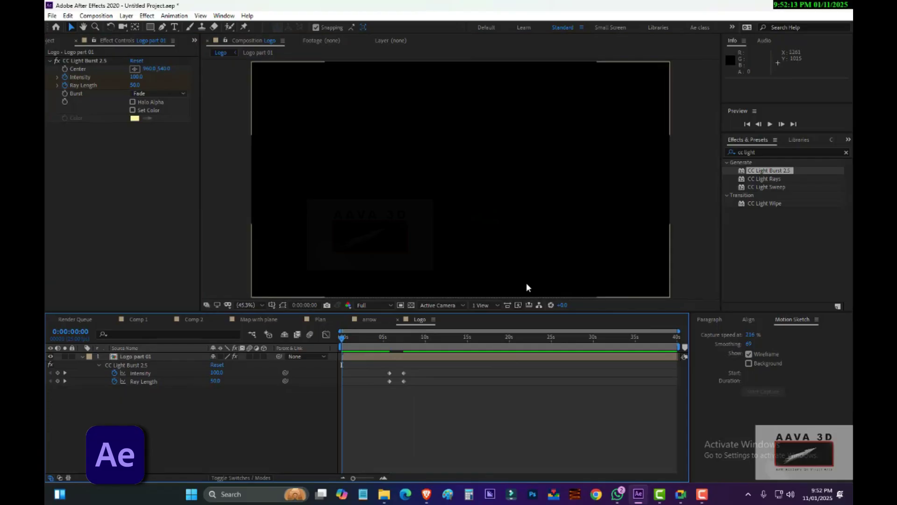
key("space")
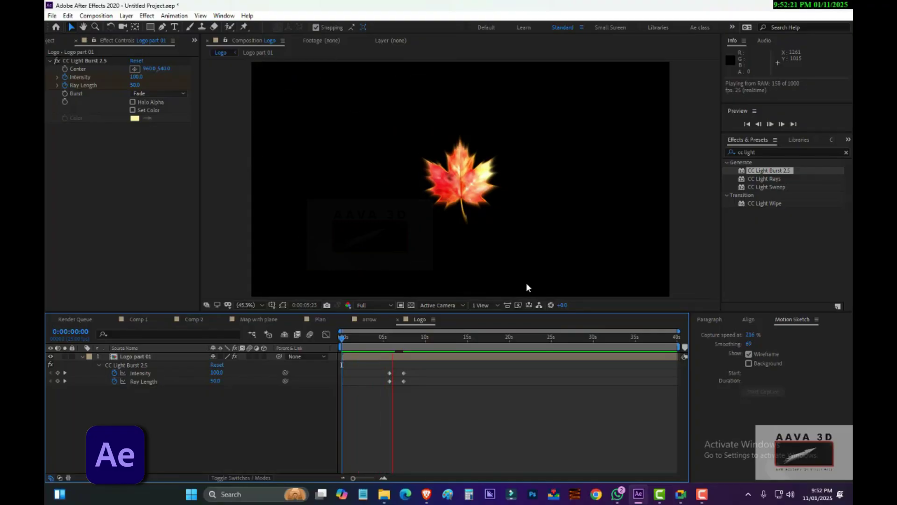
key("space")
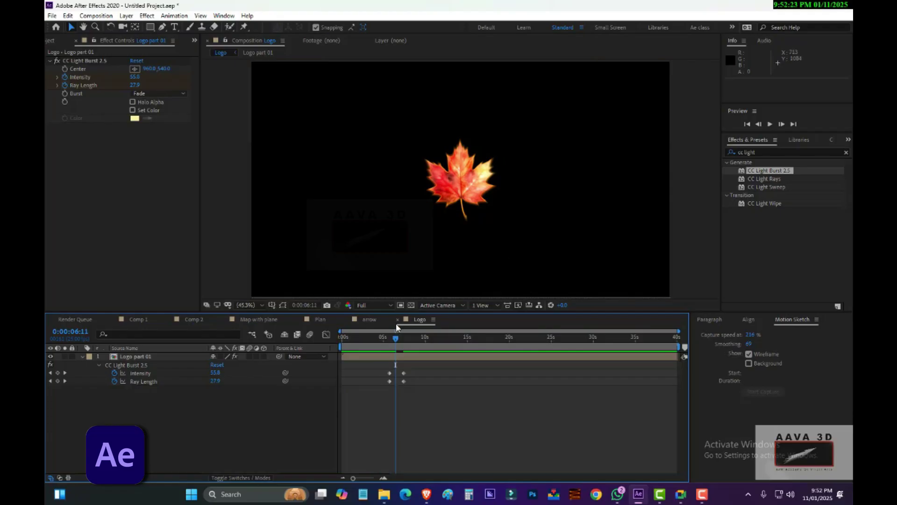
Retime the Intensity and Ray Length keyframes to start at about 0:00:02:16 and end at about 0:00:03:07, previewing the result
mouse_move(380, 338)
left_mouse_down()
mouse_move(351, 337)
mouse_move(364, 337)
left_mouse_up()
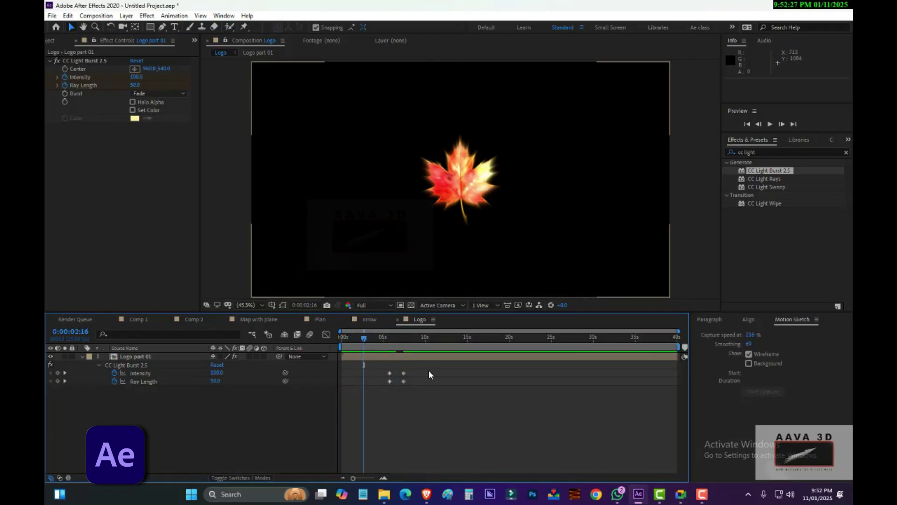
left_click_drag(428, 370, 377, 386)
left_click(389, 373)
left_click_drag(378, 381, 370, 384)
key("space")
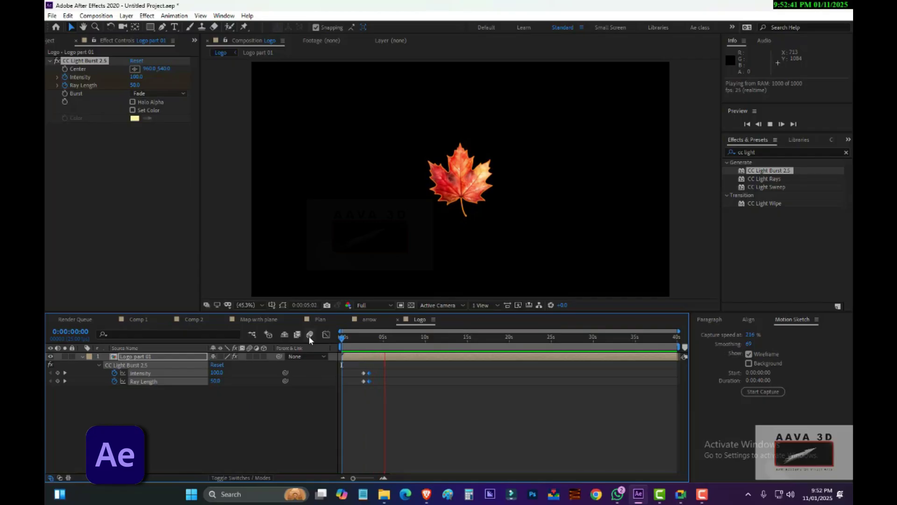
key("space")
Animate the Logo part 01 layer's Rotation from 240° at the first frame to 0° at 0:00:04:15
left_click_drag(385, 337, 337, 349)
left_click(82, 357)
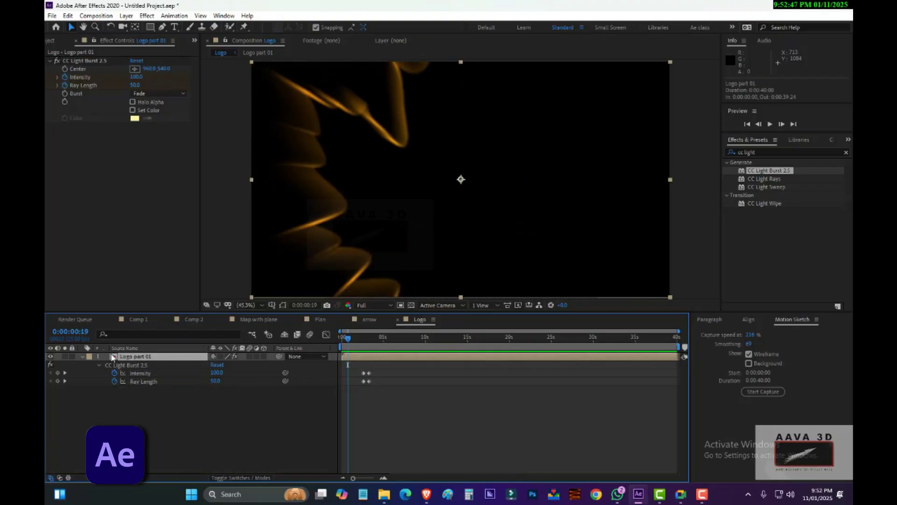
left_click(83, 357)
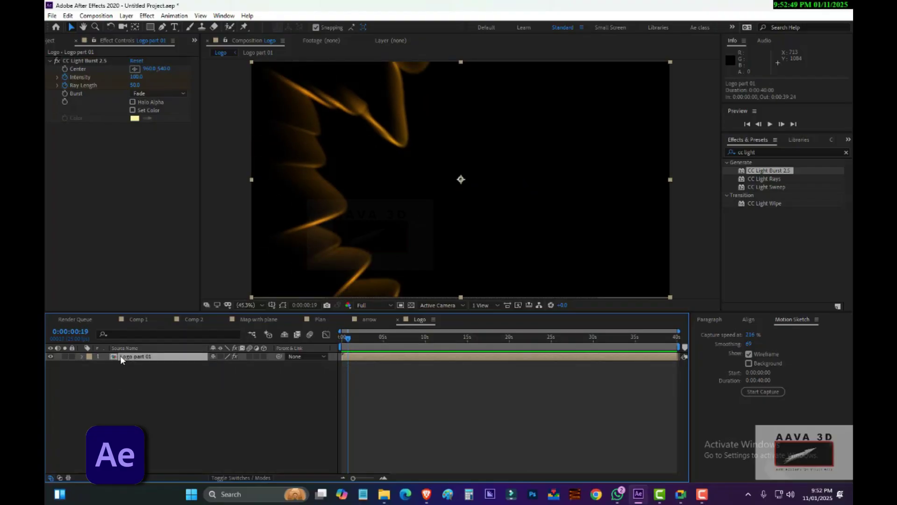
key("r")
left_click(106, 365)
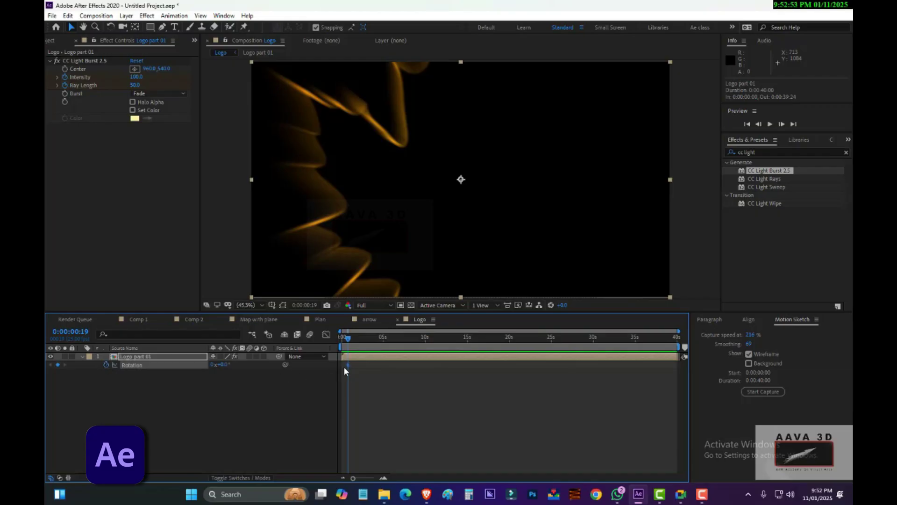
left_click_drag(348, 366, 380, 366)
key("Home")
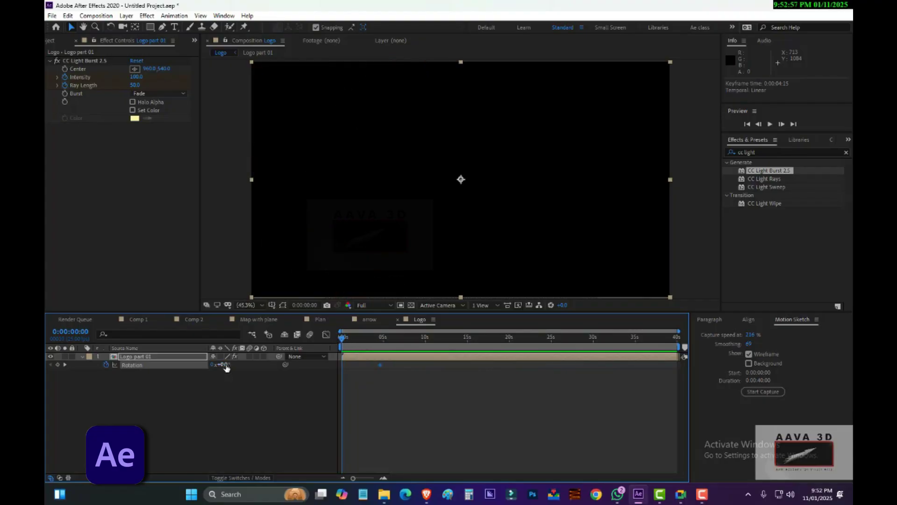
left_click_drag(226, 368, 336, 363)
Preview the logo's rotation together with the light burst
key("space")
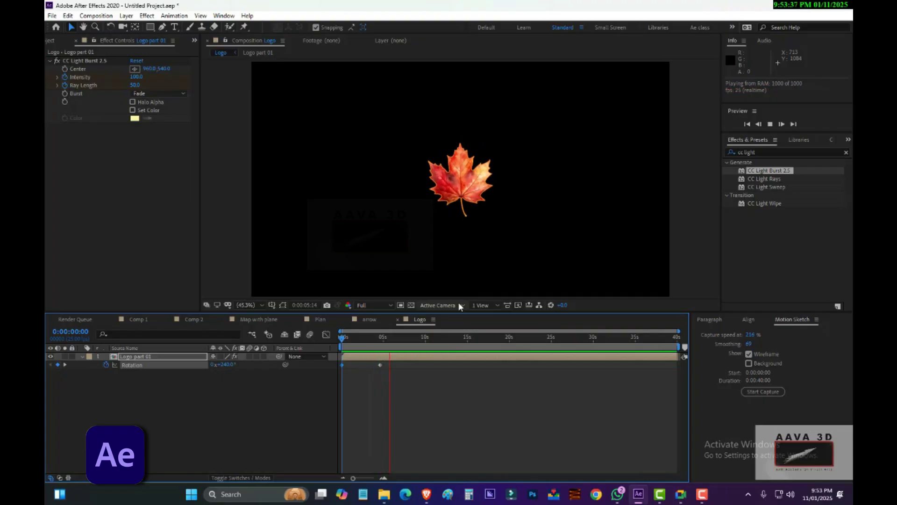
key("space")
key("space")
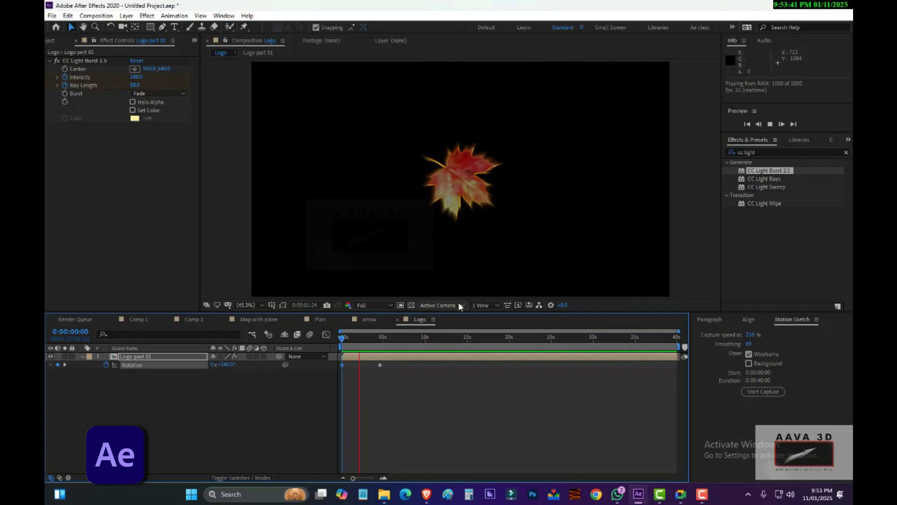
key("space")
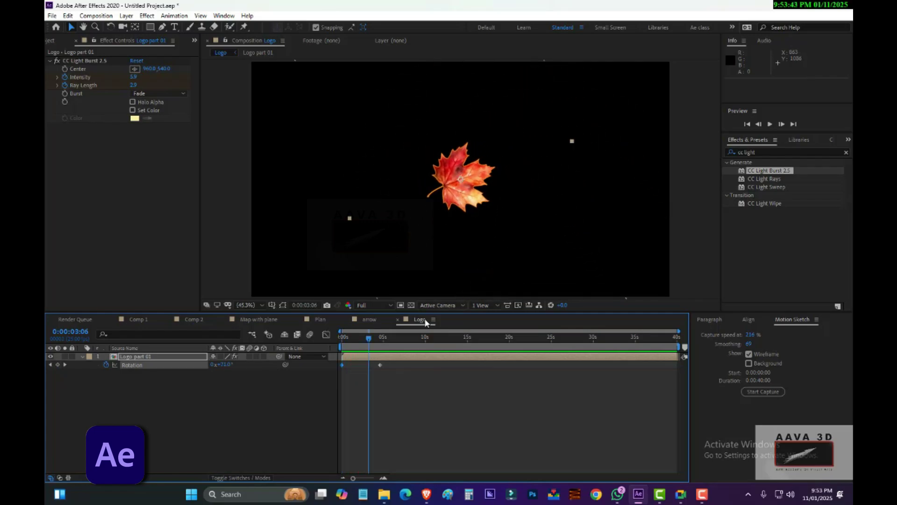
Reveal the layer's keyframes and move the ending Rotation keyframe to just before 0:00:02:00, previewing the timing
left_click(382, 337)
key("u")
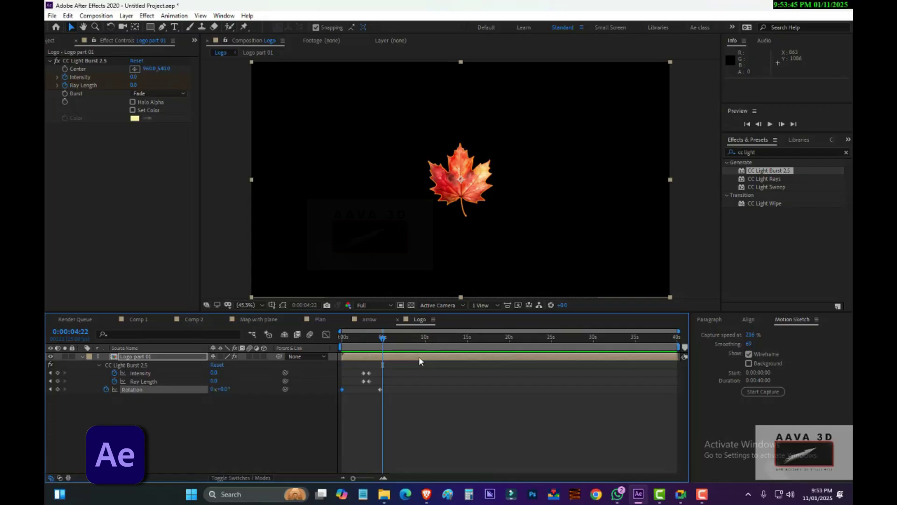
left_click(451, 403)
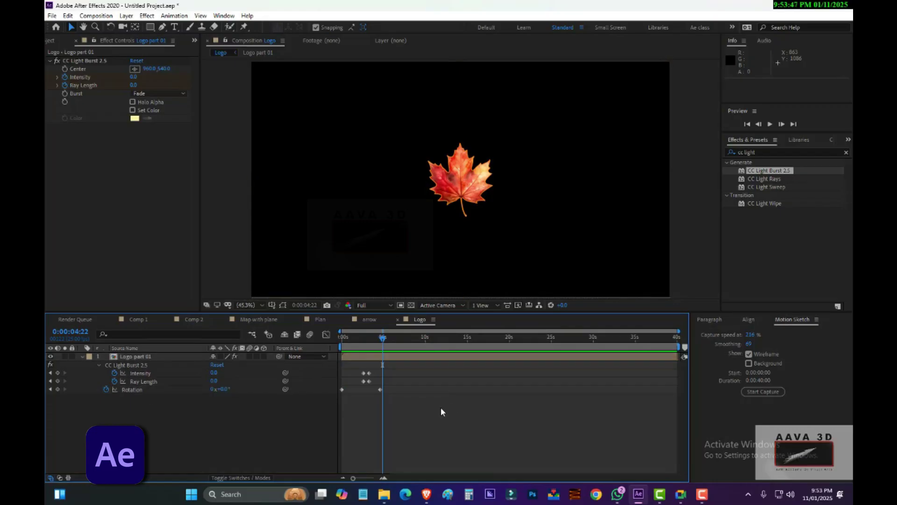
left_click_drag(381, 390, 361, 393)
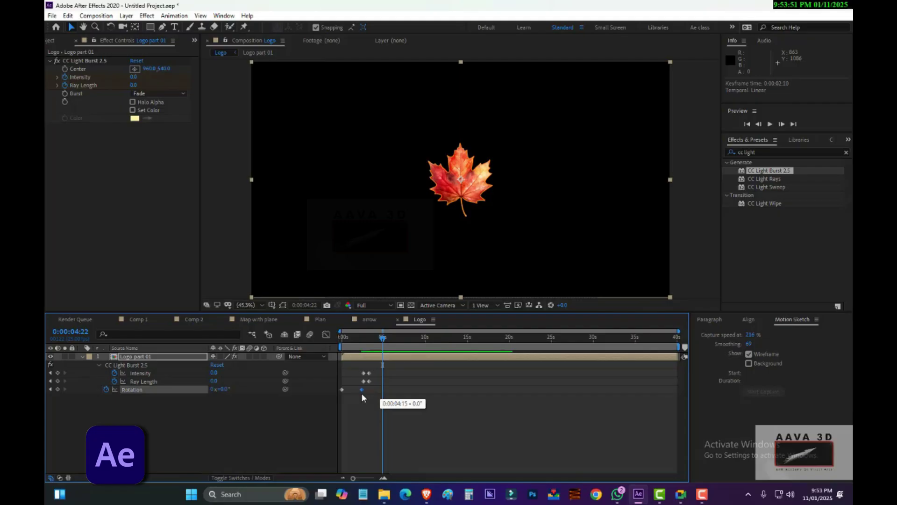
key("Home")
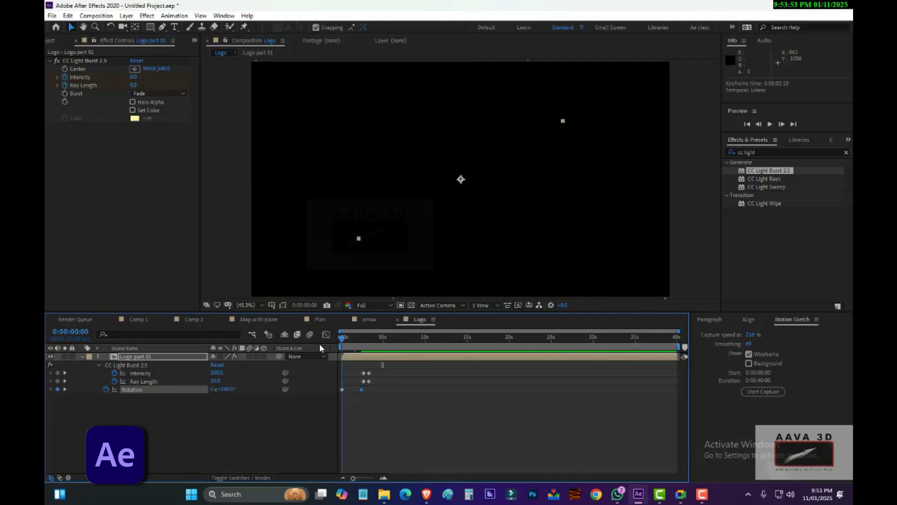
key("space")
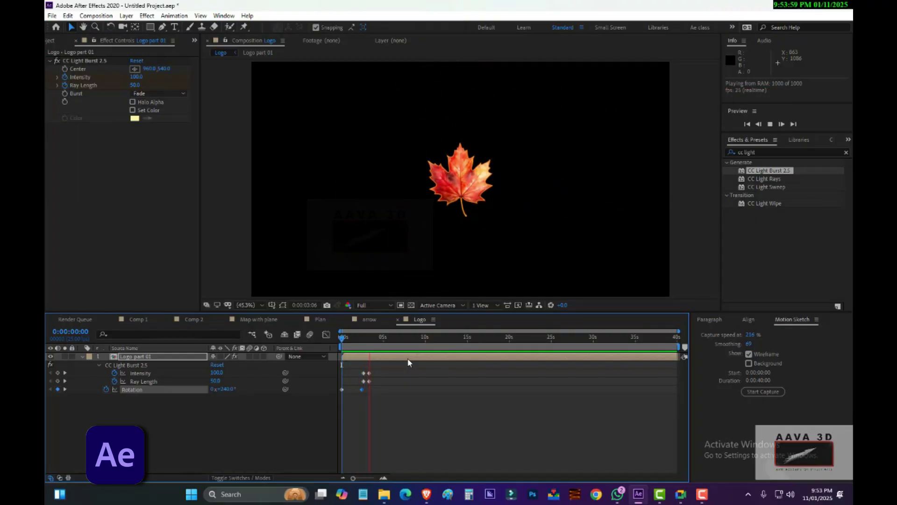
key("space")
left_click_drag(362, 390, 357, 390)
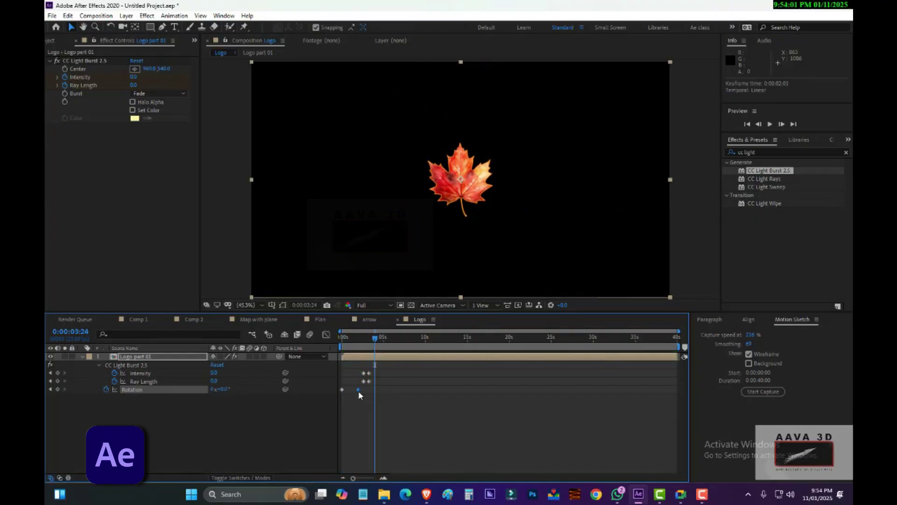
key("space")
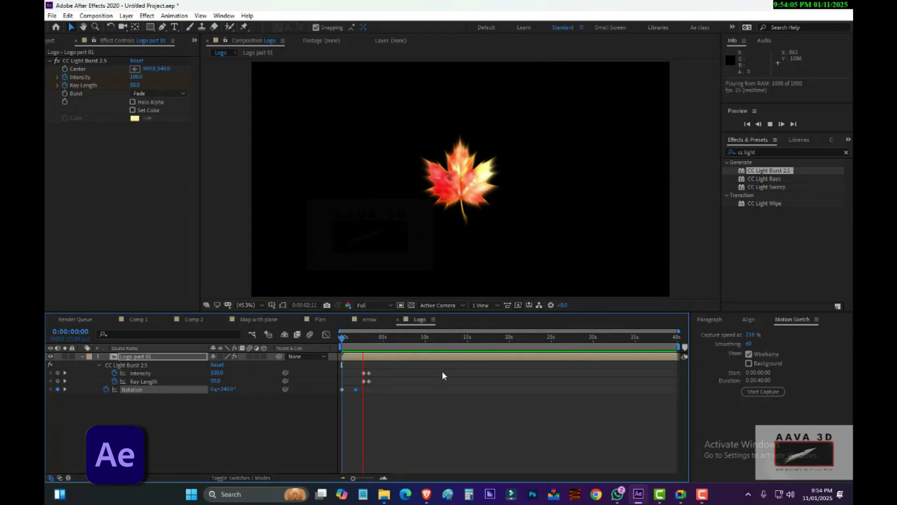
key("space")
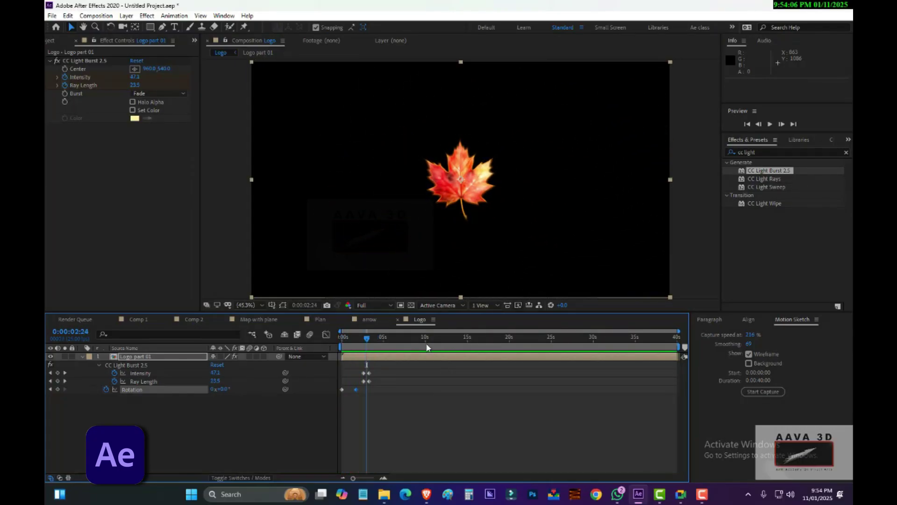
With the playhead at 0:00:00:23, collapse and duplicate the Logo part 01 layer, and scale the copy to 74%
left_click(366, 340)
left_click(148, 358)
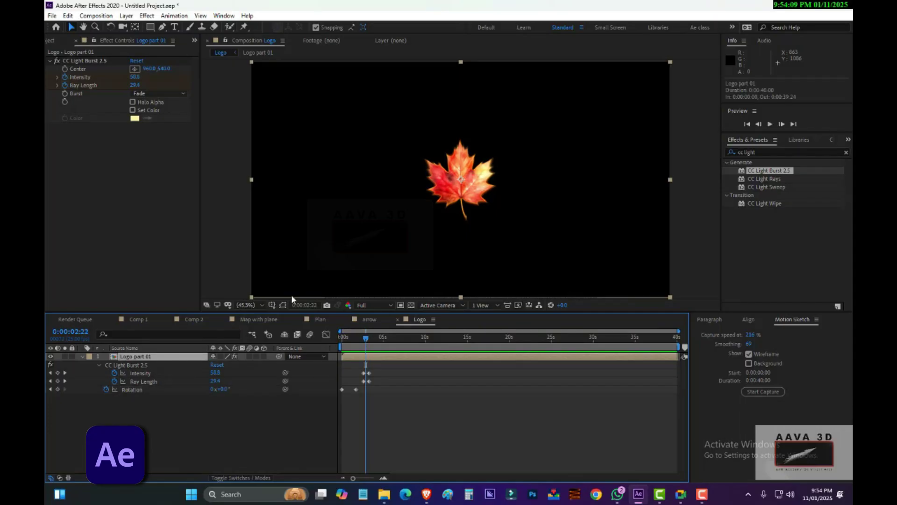
left_click(350, 337)
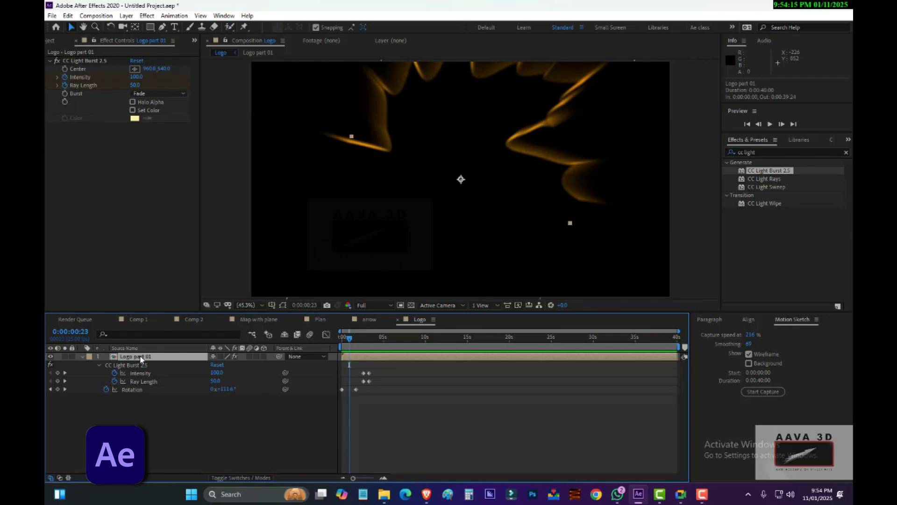
left_click(131, 394)
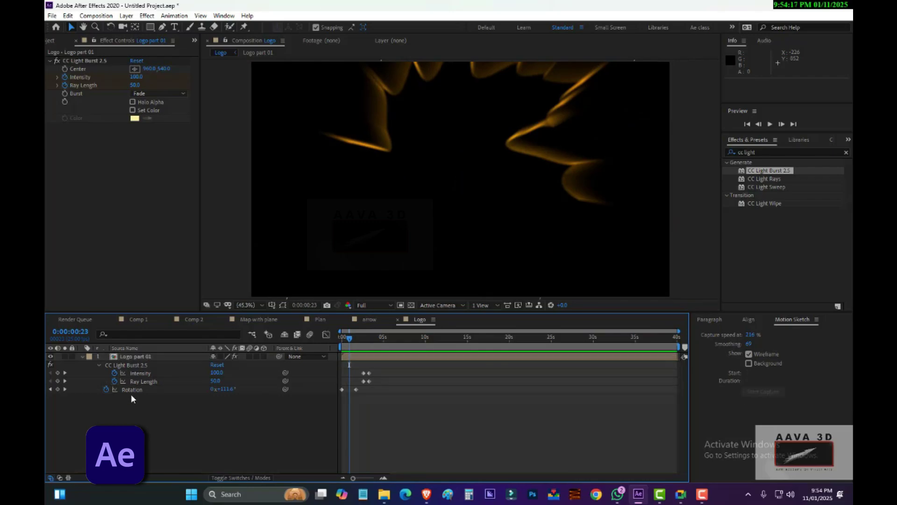
left_click(133, 358)
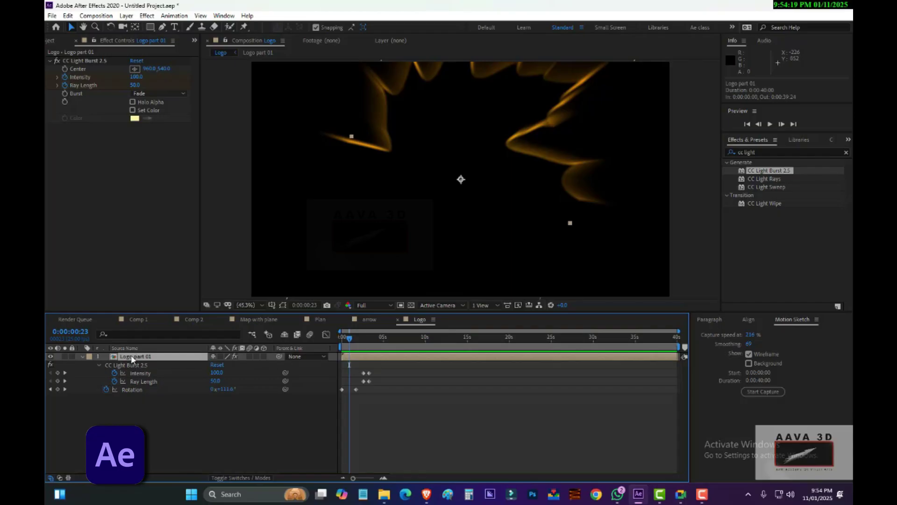
left_click(153, 455)
left_click(83, 357)
left_click(126, 356)
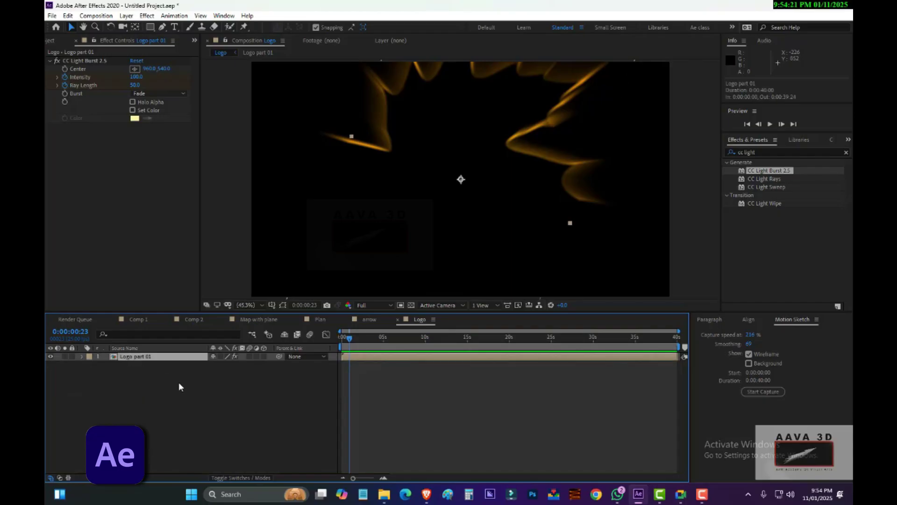
key("ctrl+d")
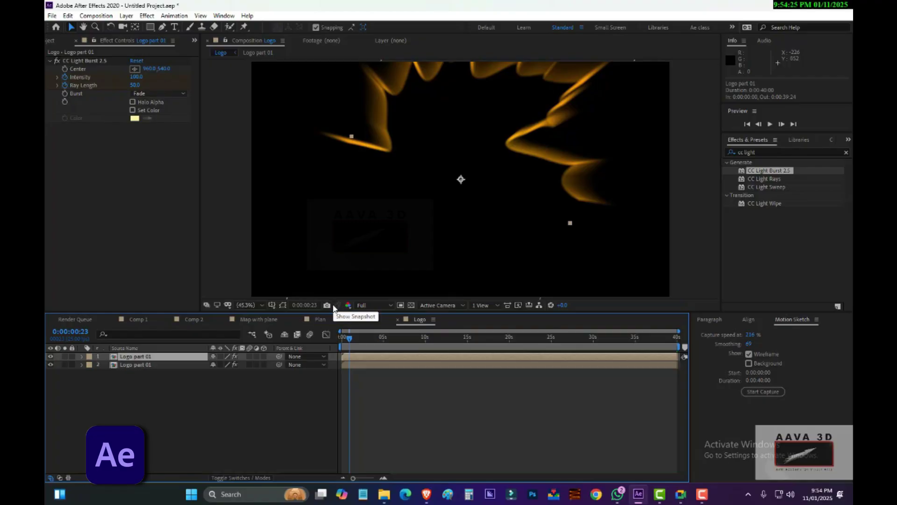
key("s")
left_click_drag(225, 365, 214, 364)
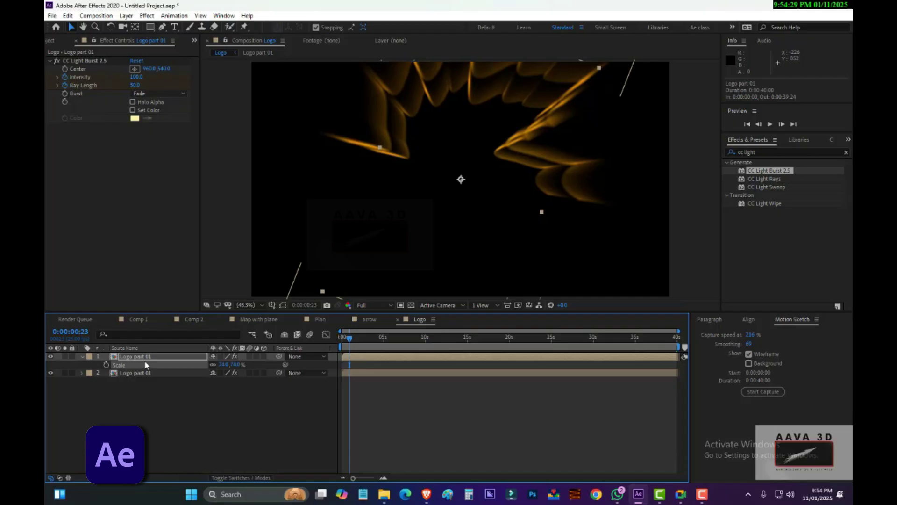
Duplicate the 74% Logo part 01 layer twice, scaling the first copy to 47% and the second to 34%
key("ctrl+d")
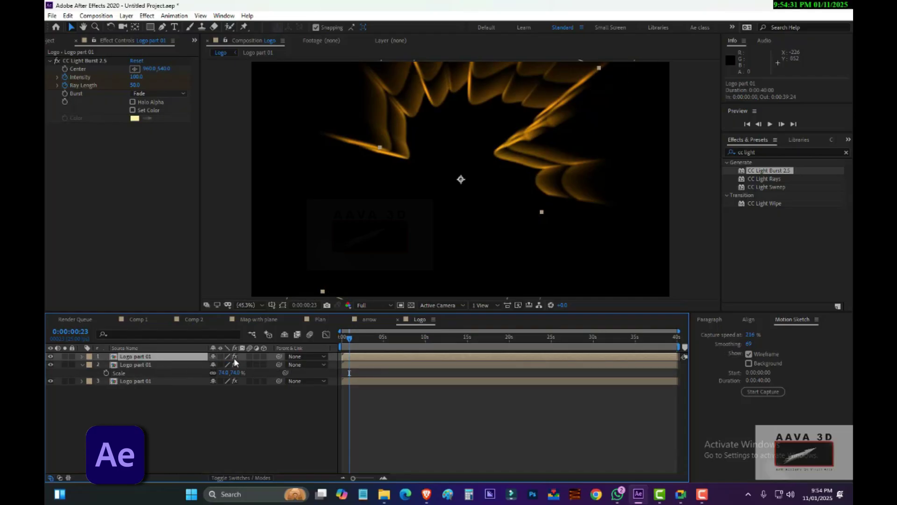
key("s")
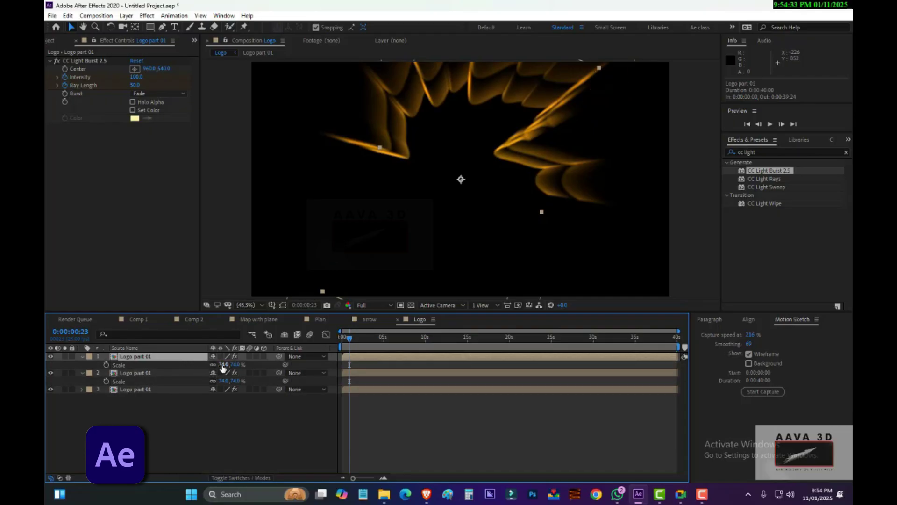
left_click_drag(223, 365, 208, 365)
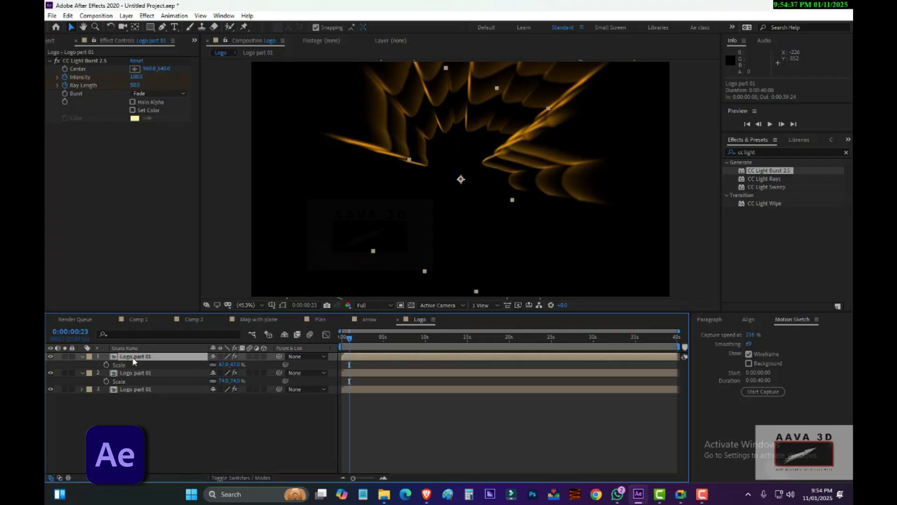
key("ctrl+d")
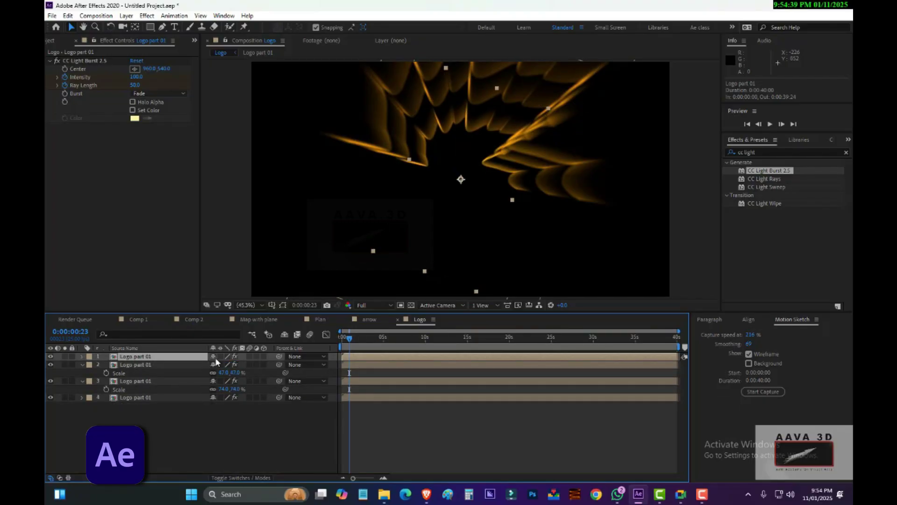
key("s")
left_click_drag(220, 364, 248, 385)
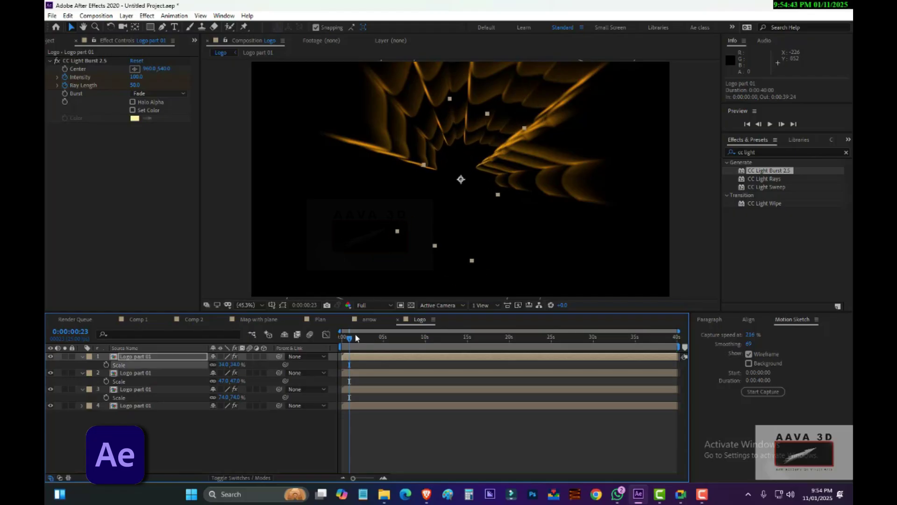
Preview the layered logo animation from the first frame, reducing the preview resolution to Quarter
left_click_drag(350, 336, 336, 337)
key("space")
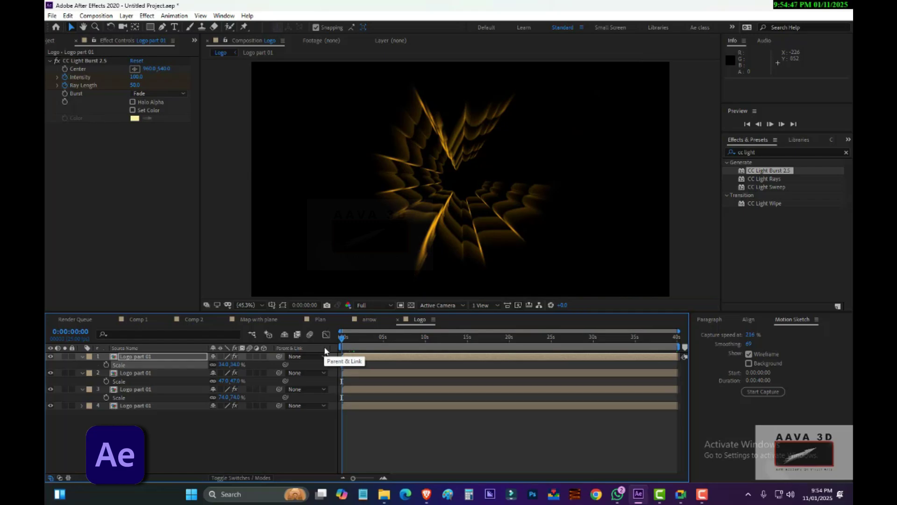
key("space")
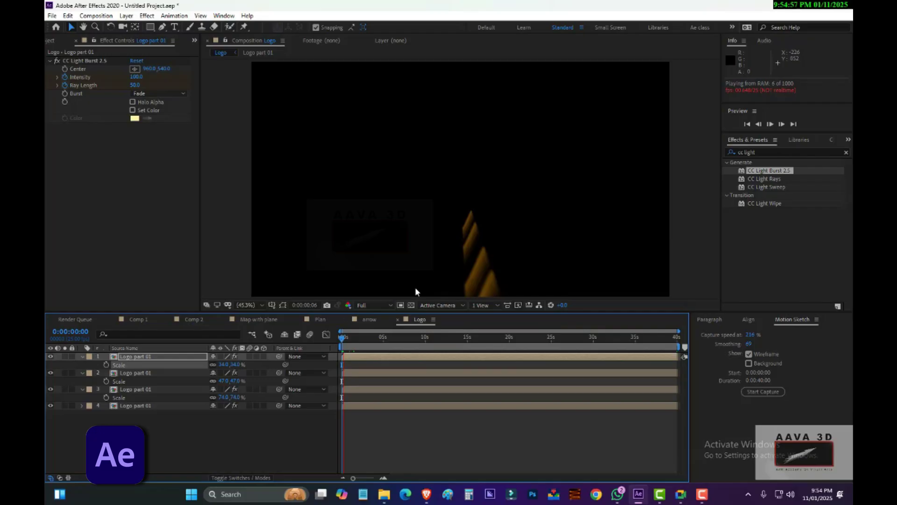
left_click(386, 304)
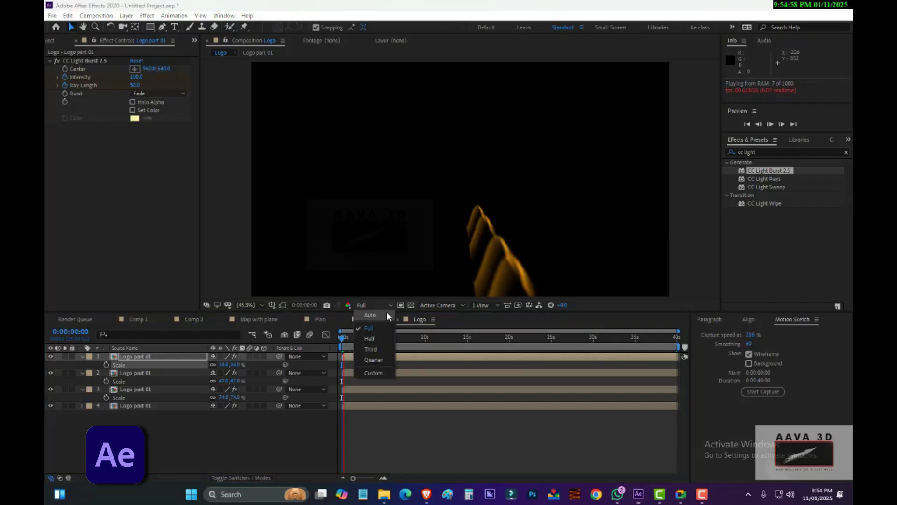
left_click(382, 363)
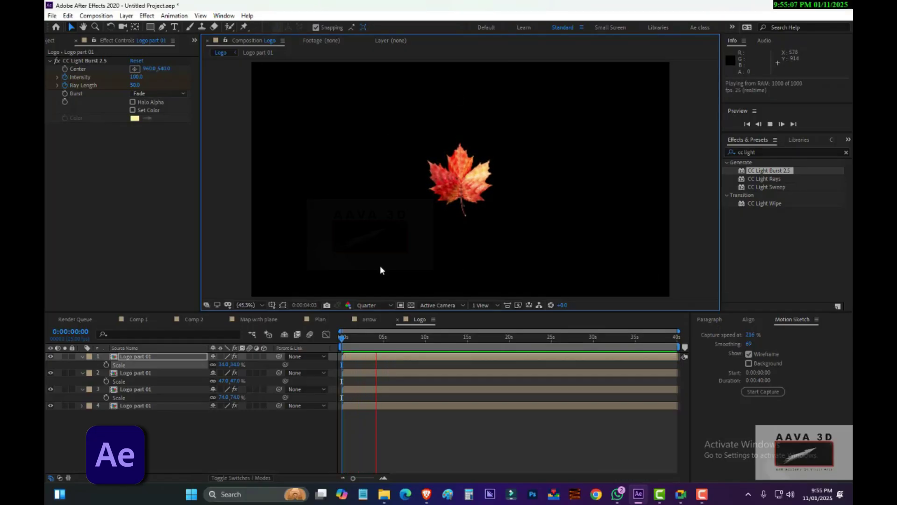
Stop the preview, return the playhead to the first frame, and set the preview resolution to Auto
left_click(348, 349)
mouse_move(349, 349)
left_mouse_down()
mouse_move(369, 349)
mouse_move(331, 347)
left_mouse_up()
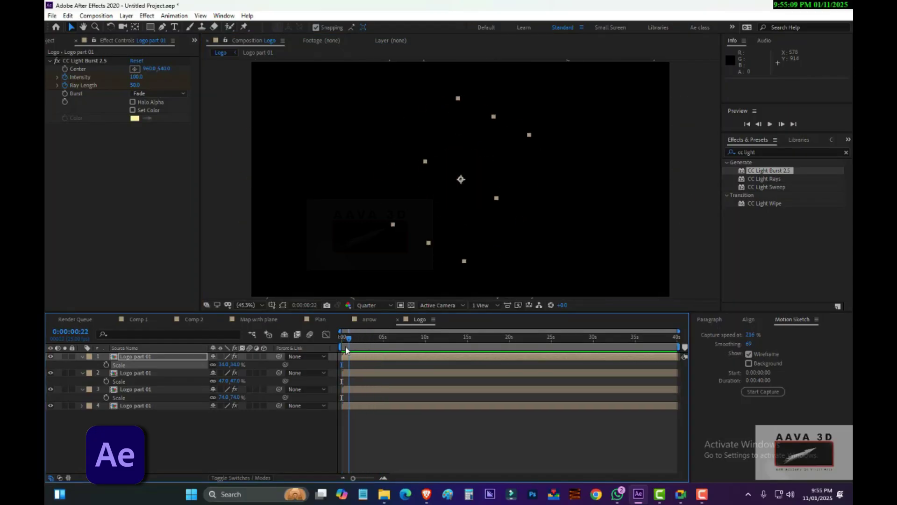
left_click(369, 306)
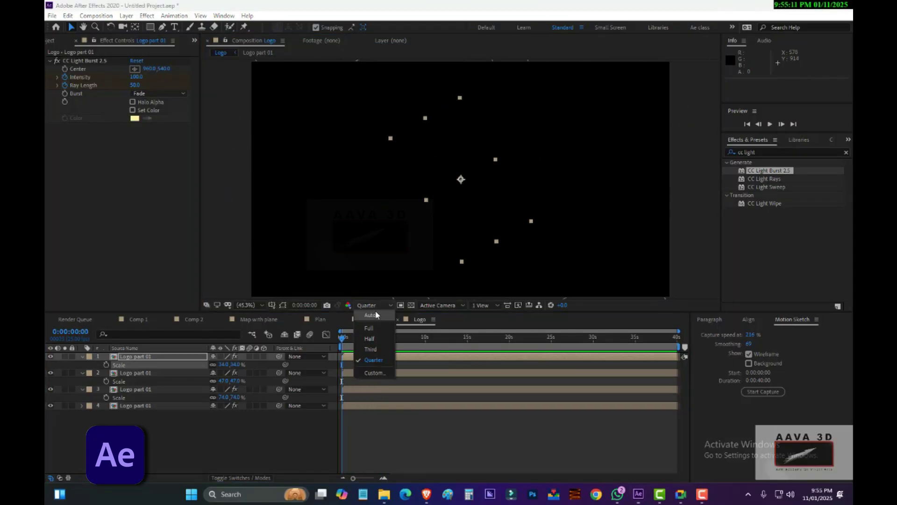
left_click(372, 315)
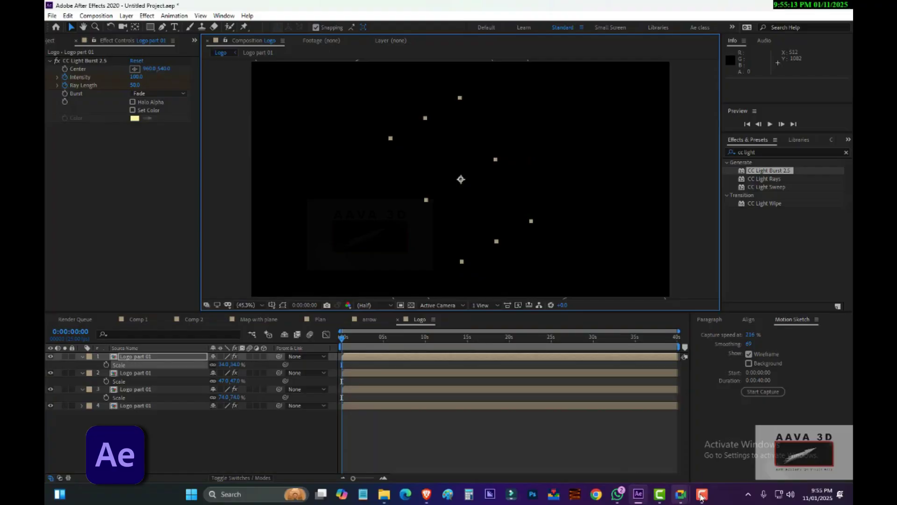
Switch to Google Meet, admit the waiting participant to the call, and return to After Effects
mouse_move(680, 494)
left_click(629, 440)
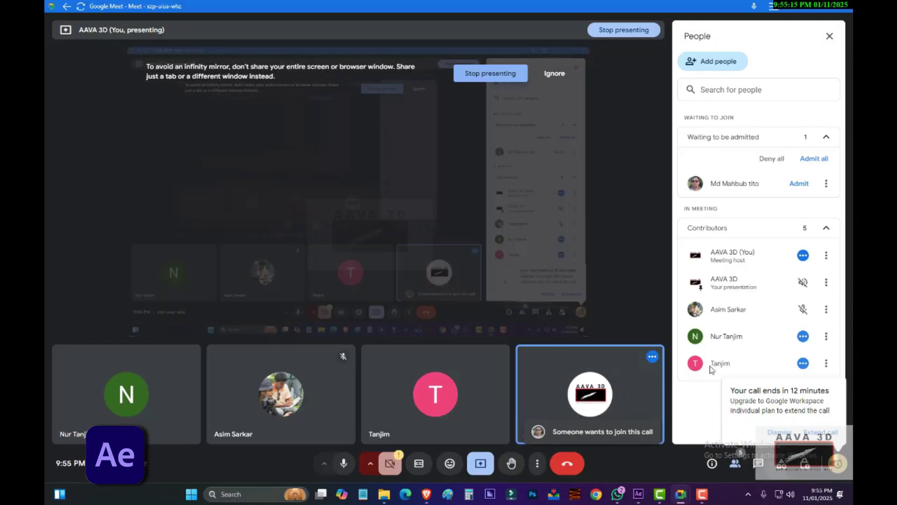
left_click(798, 184)
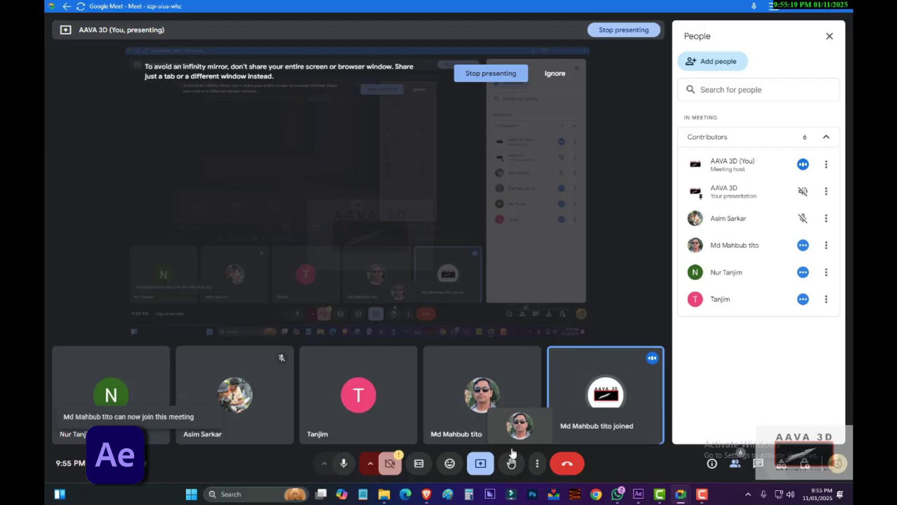
left_click(639, 495)
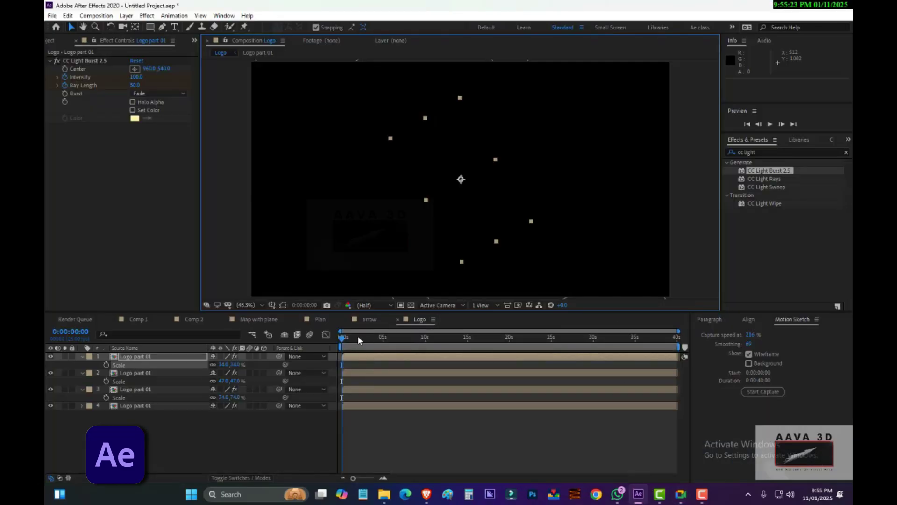
Preview the layered logo animation from the first frame at Auto resolution
mouse_move(358, 338)
left_mouse_down()
mouse_move(336, 346)
mouse_move(386, 340)
mouse_move(341, 343)
left_mouse_up()
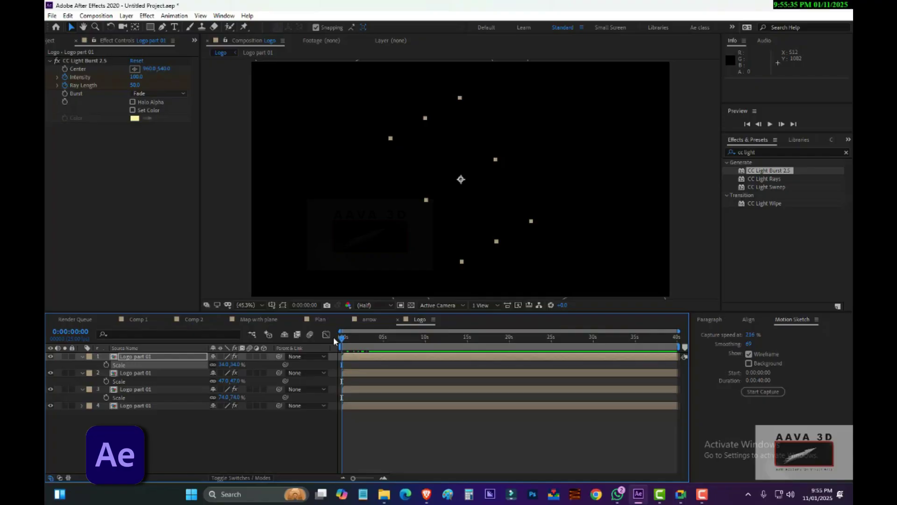
key("space")
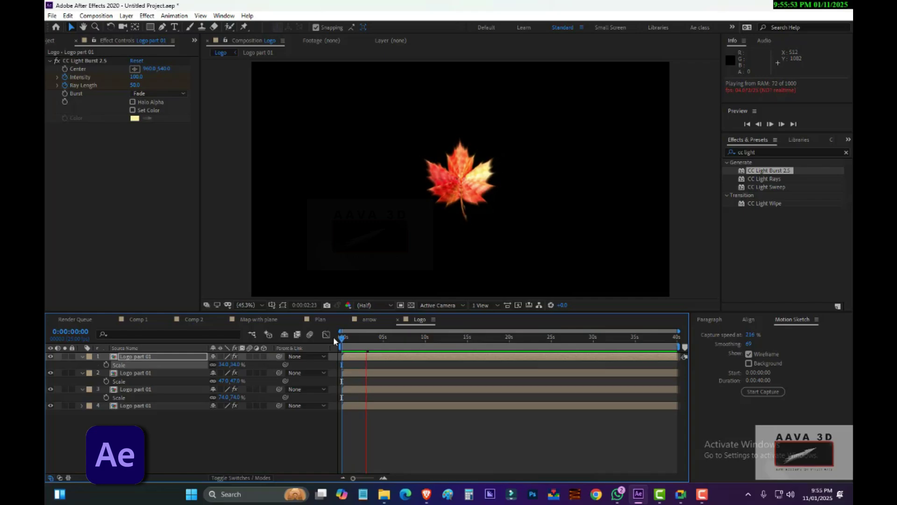
key("space")
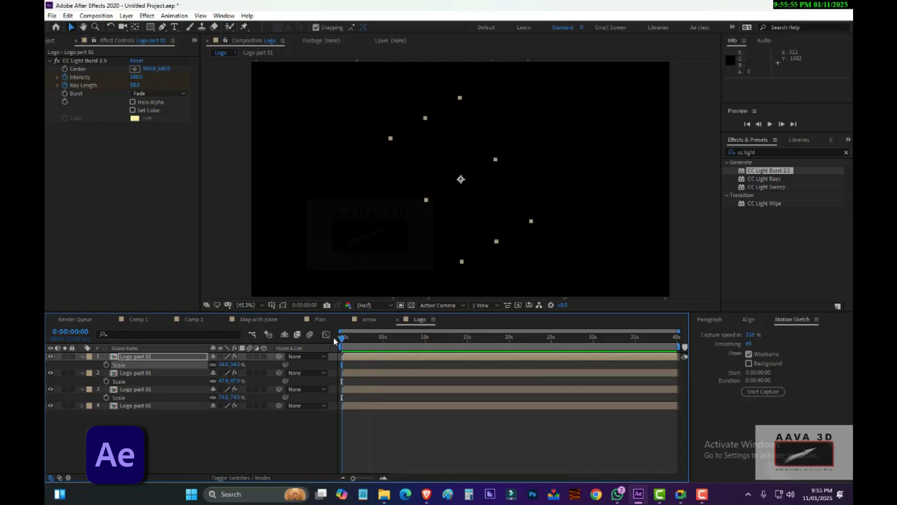
Set the preview resolution to Full and play the logo animation from the first frame
left_click(369, 305)
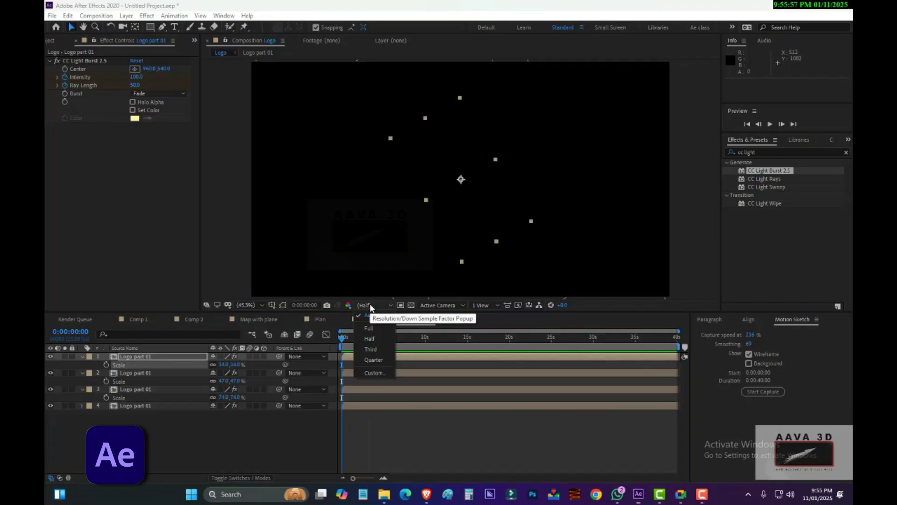
left_click(371, 330)
left_click(340, 343)
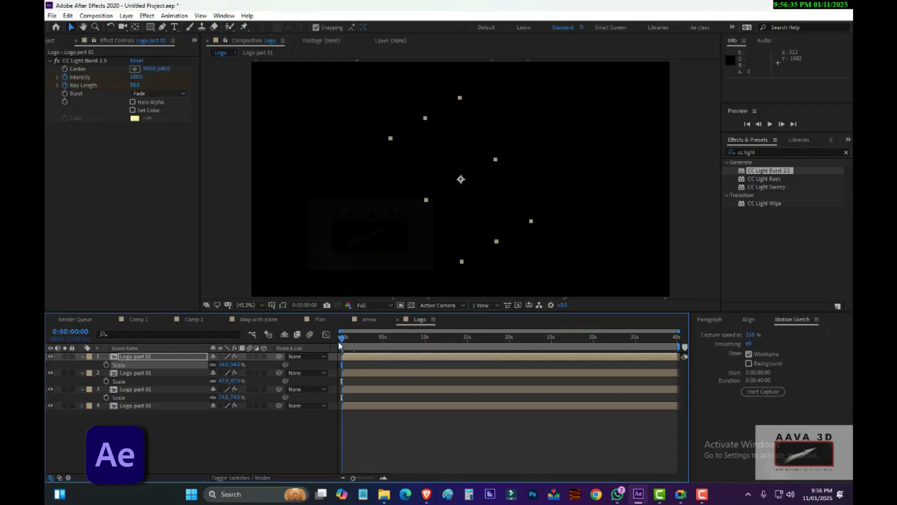
key("space")
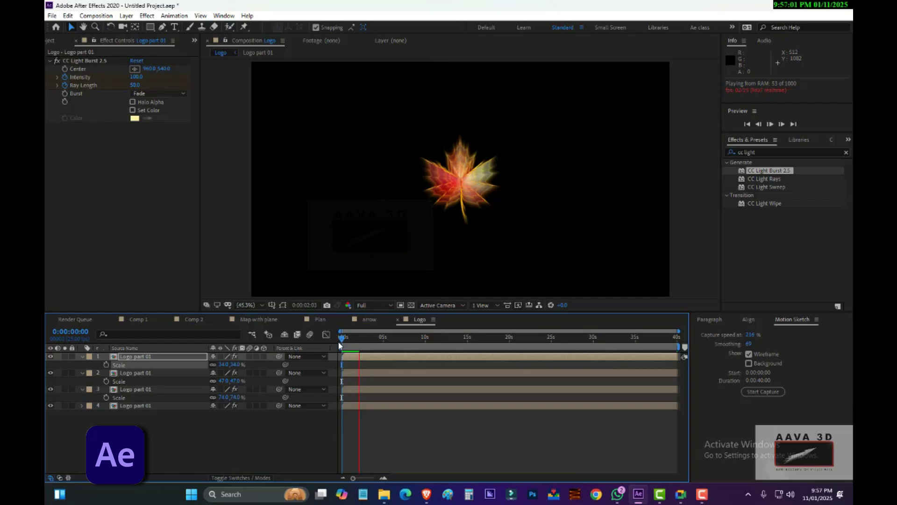
left_click(242, 201)
key("space")
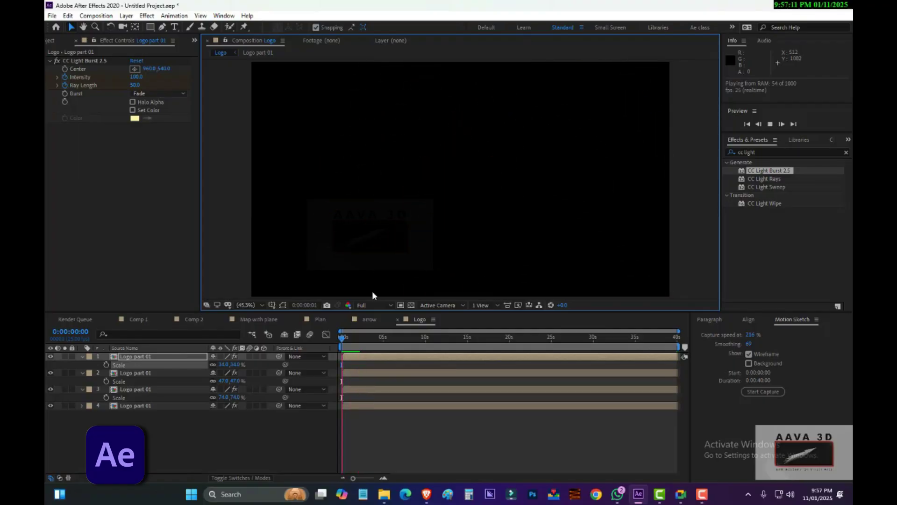
Move the playhead to 0:00:06:14 and collapse the Scale properties of the top three Logo part 01 layers
left_click(355, 346)
left_click_drag(356, 346, 396, 350)
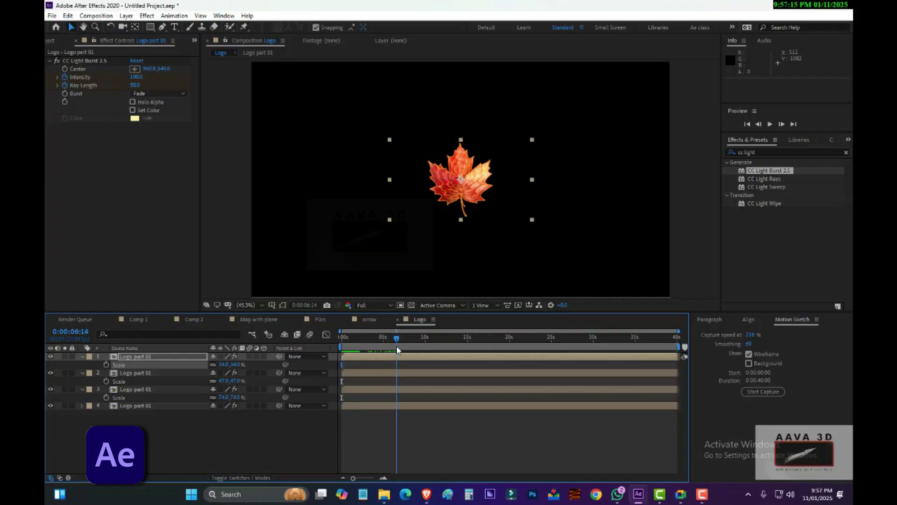
left_click_drag(398, 350, 397, 351)
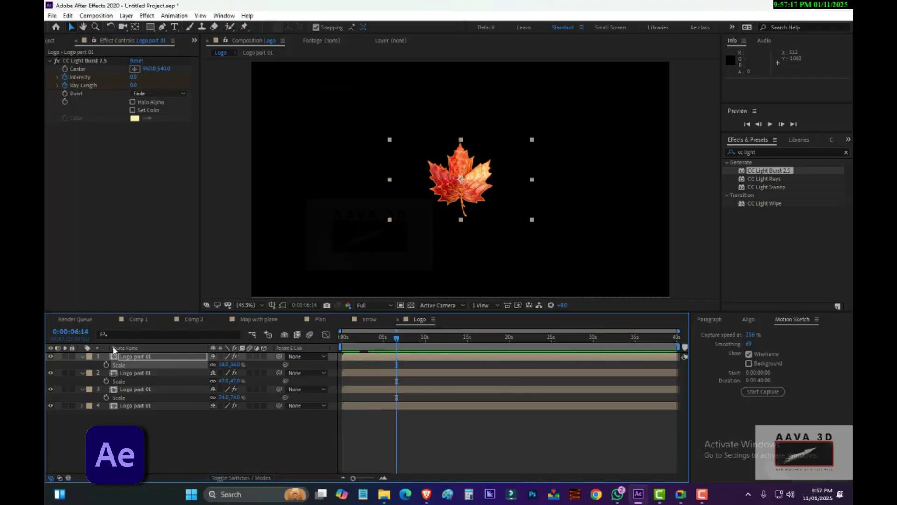
left_click(82, 356)
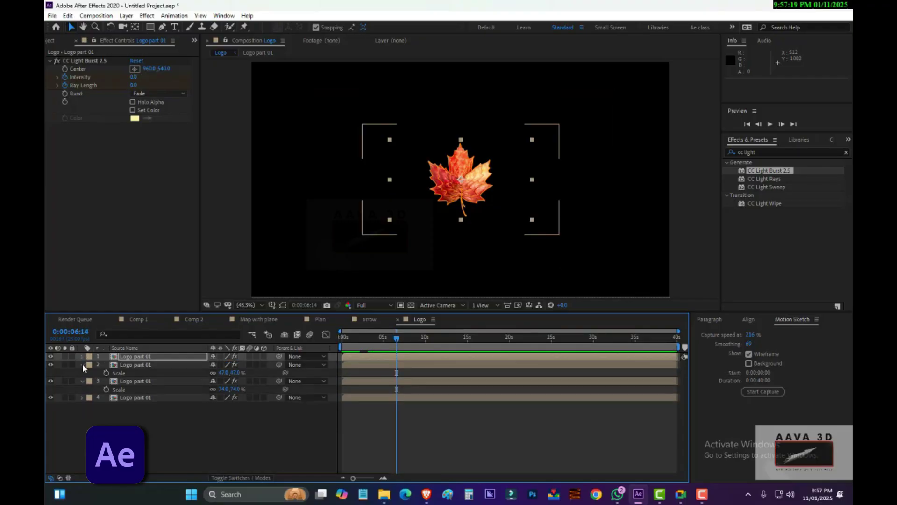
left_click(82, 365)
left_click(82, 373)
left_click(132, 357)
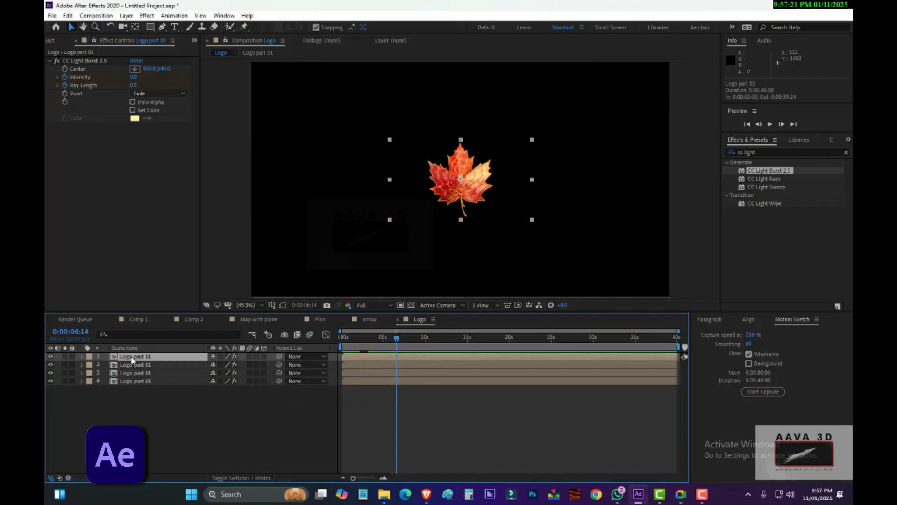
Magnify the composition view to 100% to examine the overlapping leaf layers
left_click(366, 363)
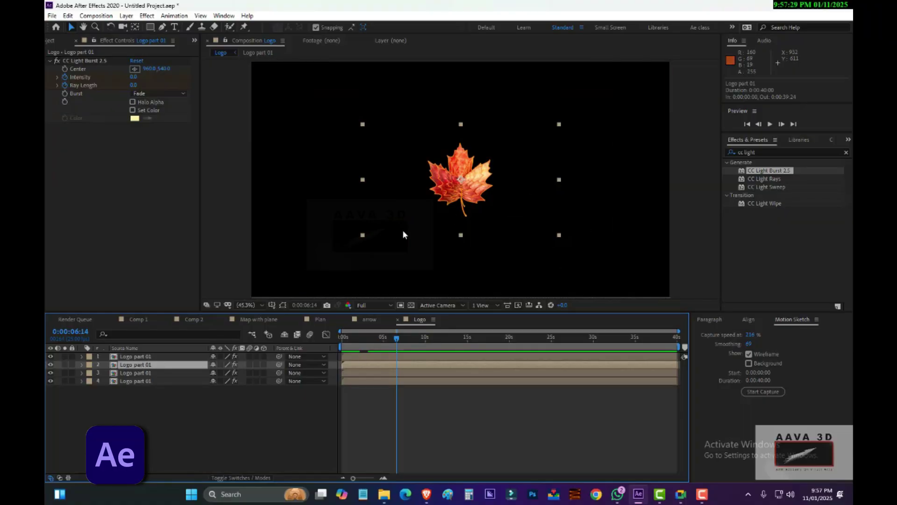
left_click(247, 306)
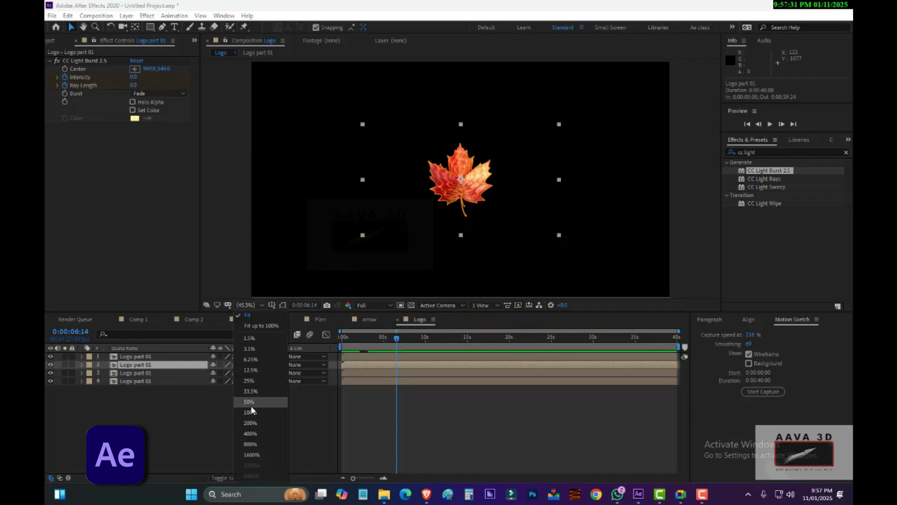
left_click(250, 405)
left_click(243, 305)
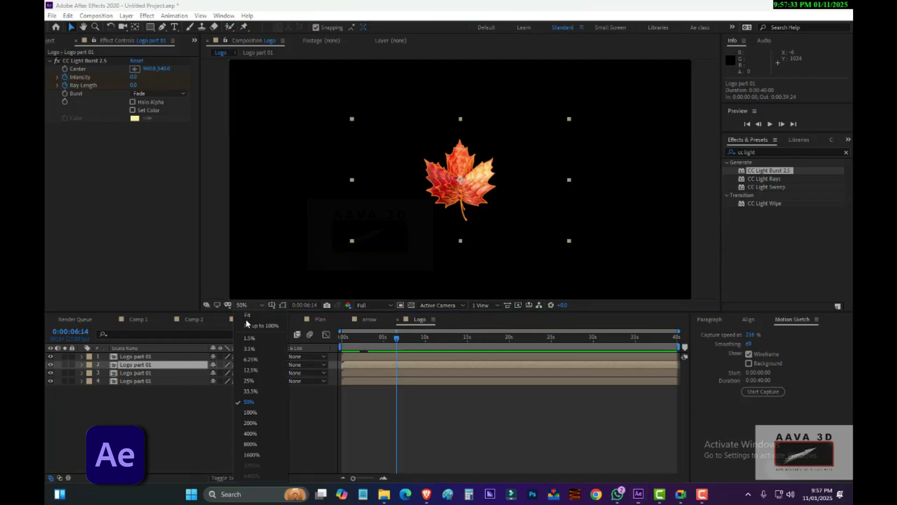
left_click(250, 412)
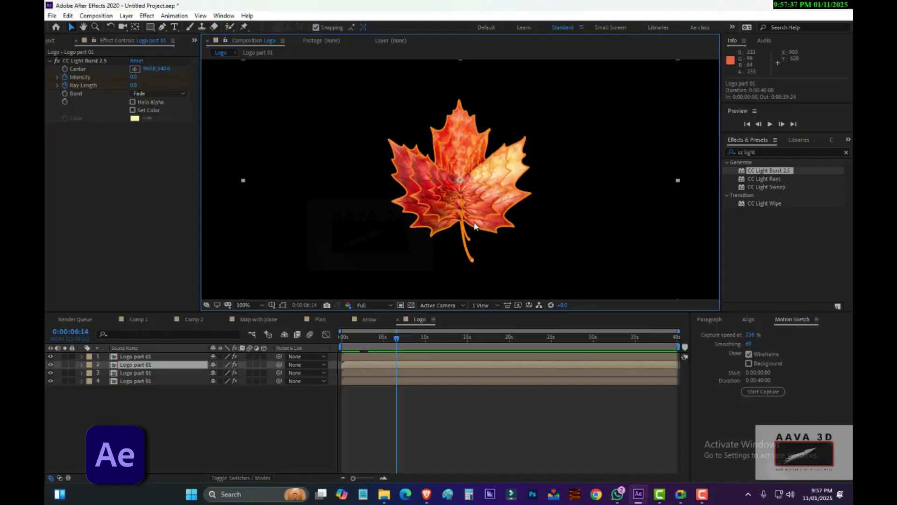
Trim the ends of the three upper, scaled-down Logo part 01 layers to 0:00:03:08
left_click(104, 357)
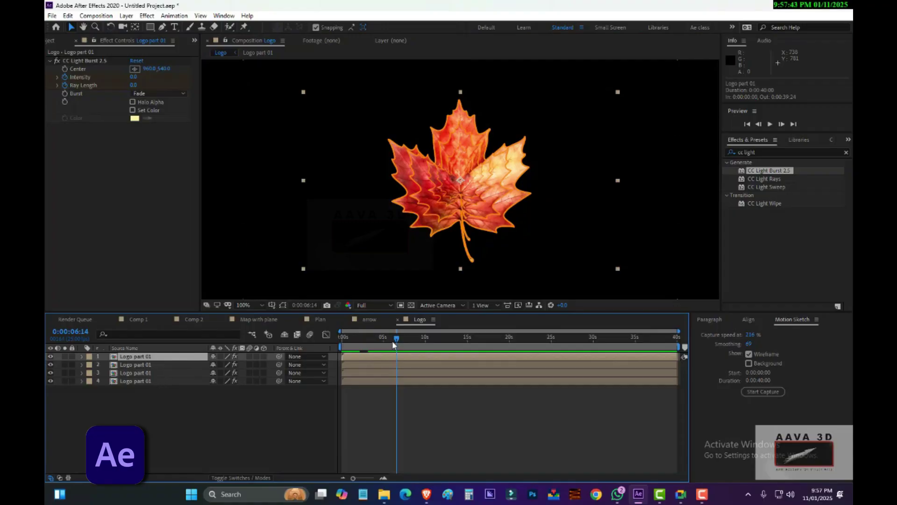
left_click_drag(396, 344, 370, 343)
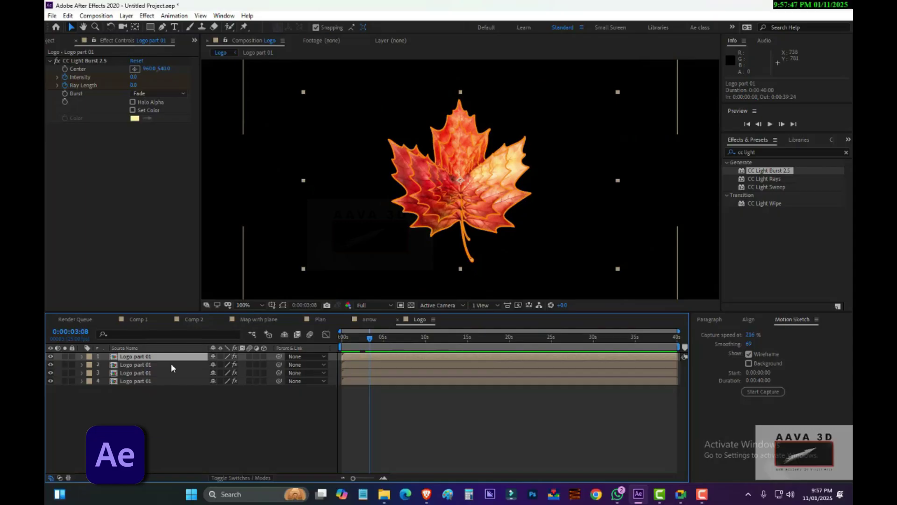
left_click(158, 365)
left_click(151, 373, "ctrl")
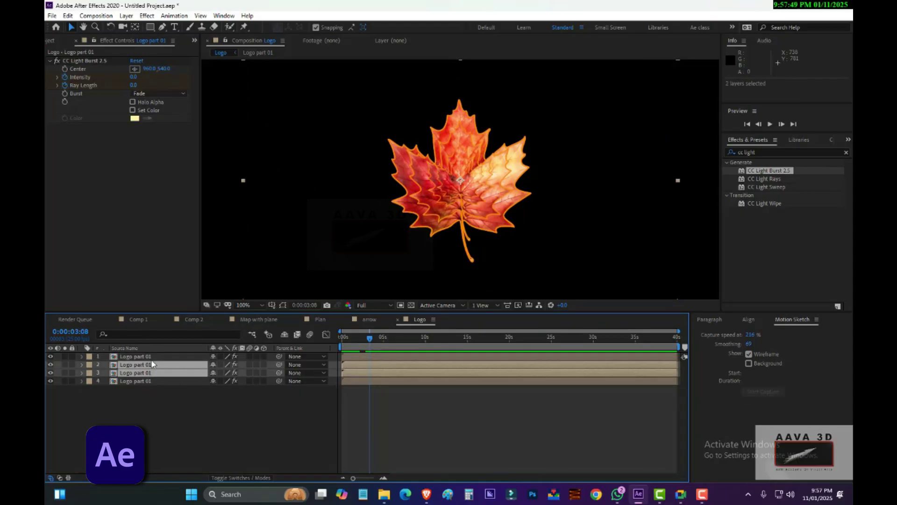
left_click(151, 356, "ctrl")
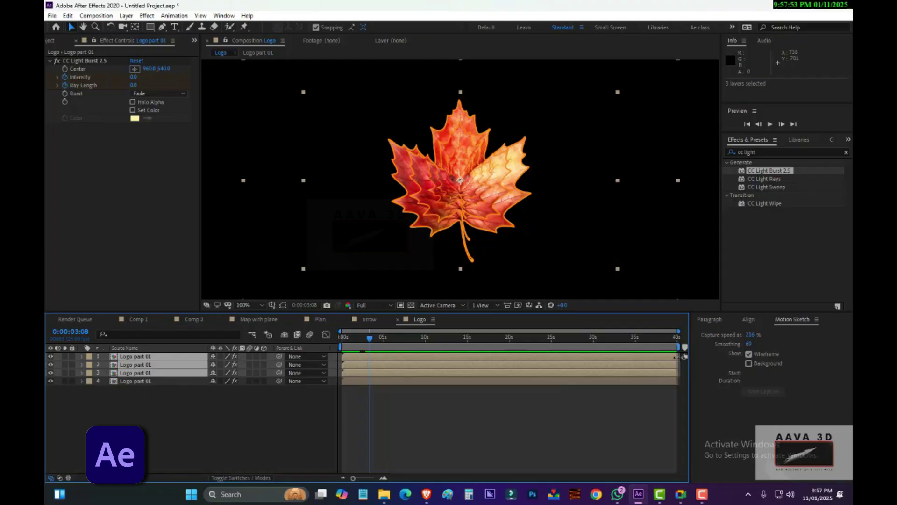
key("alt+]")
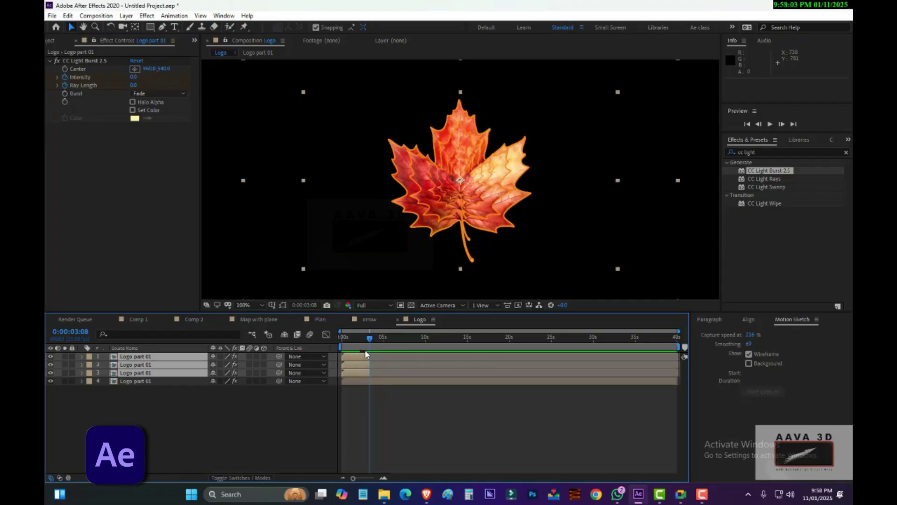
Undo the last trim, end the three upper Logo part 01 layers at 0:00:03:00 and play the animation from the first frame
key("ctrl+z")
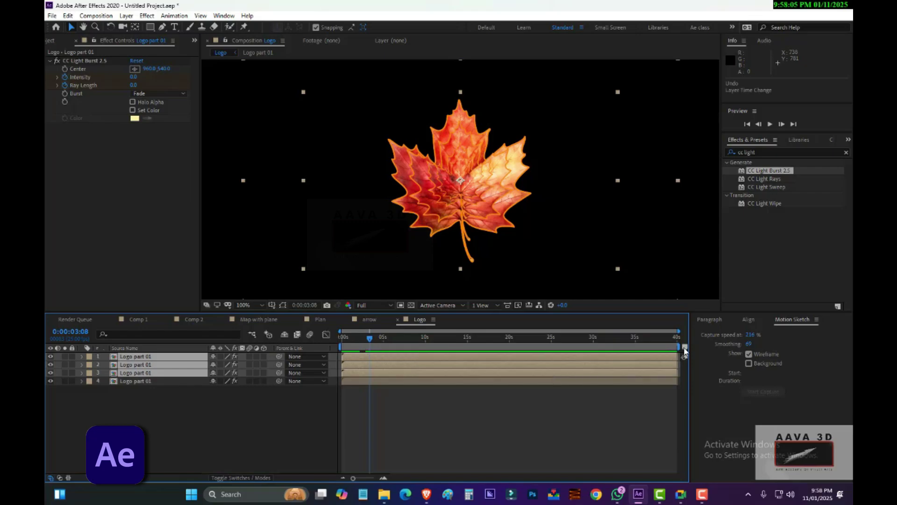
left_click_drag(675, 356, 366, 374)
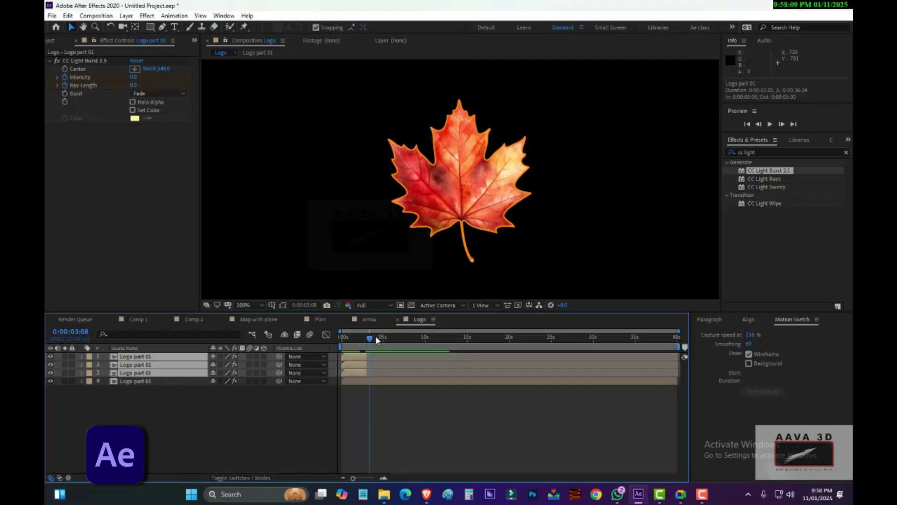
left_click_drag(375, 336, 329, 341)
key("space")
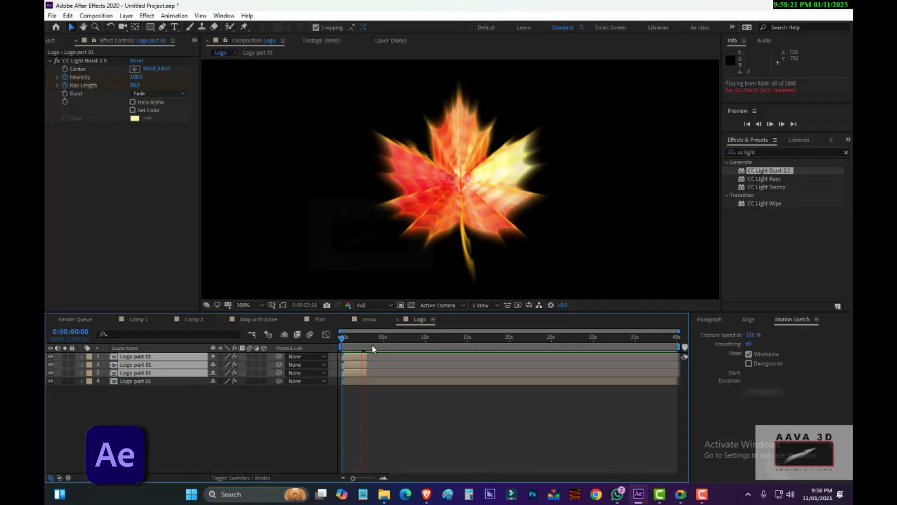
key("space")
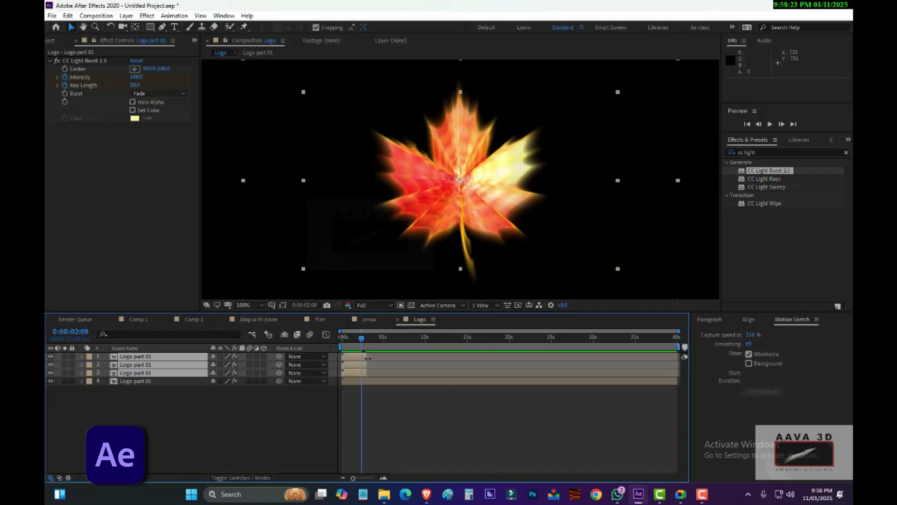
Trim the three upper Logo part 01 layers to end at 0:00:02:06 and preview the shortened overlap
left_click_drag(368, 358, 364, 354)
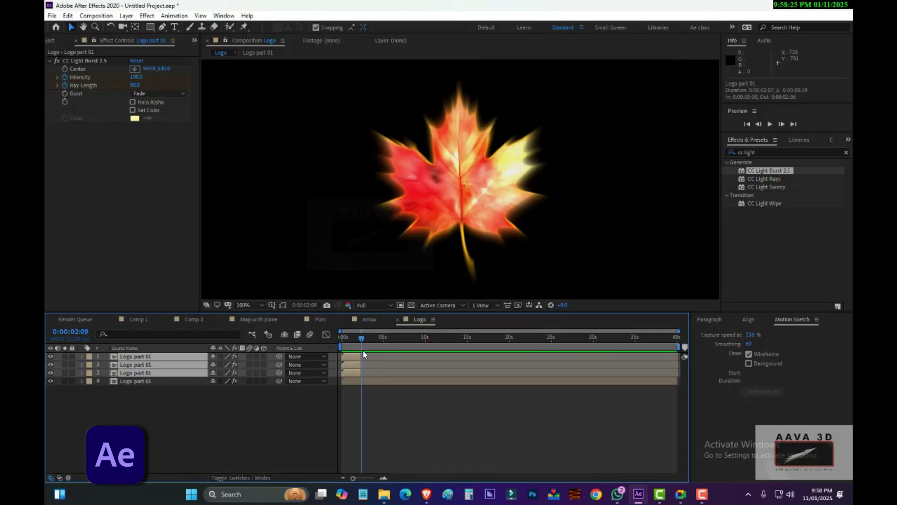
left_click(351, 337)
key("space")
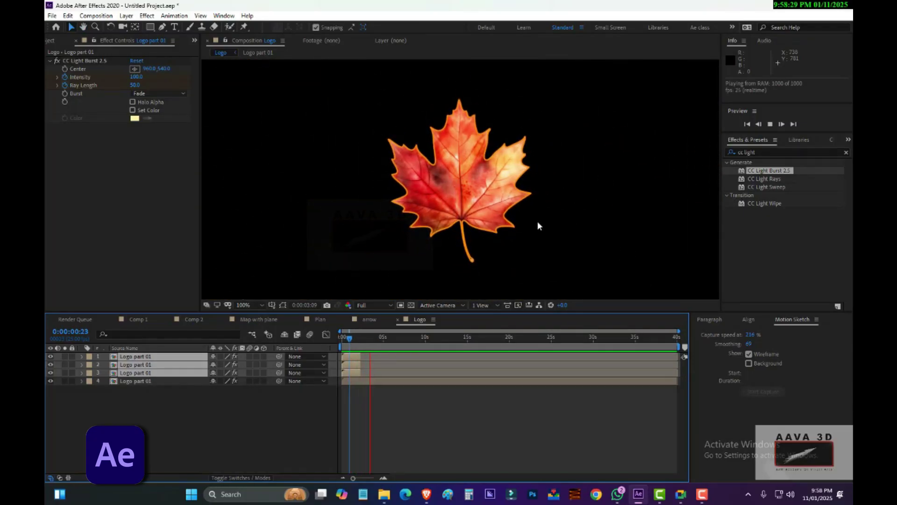
key("space")
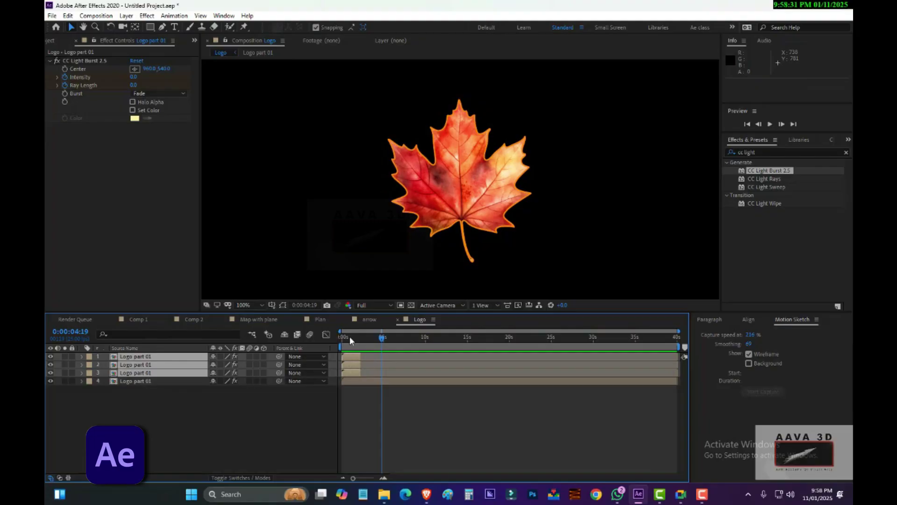
Extend the three upper layers to 0:00:07:14 and magnify the composition view to 200% at 0:00:03:04 to examine the overlapping leaves
left_click(351, 337)
left_click_drag(361, 357, 407, 356)
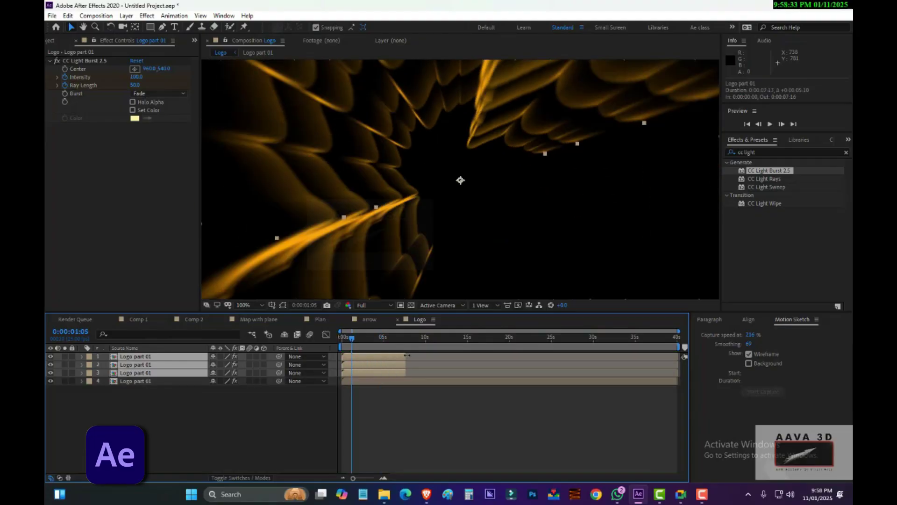
left_click(368, 336)
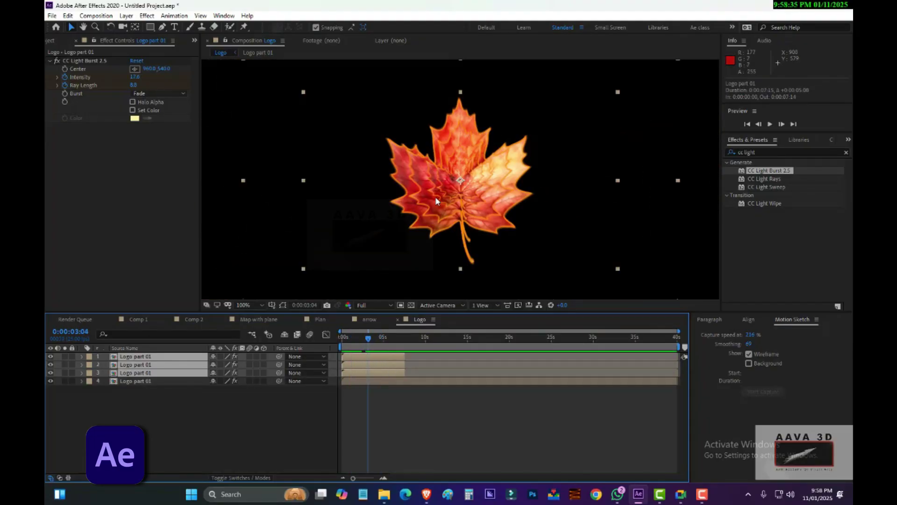
left_click(249, 304)
left_click(246, 422)
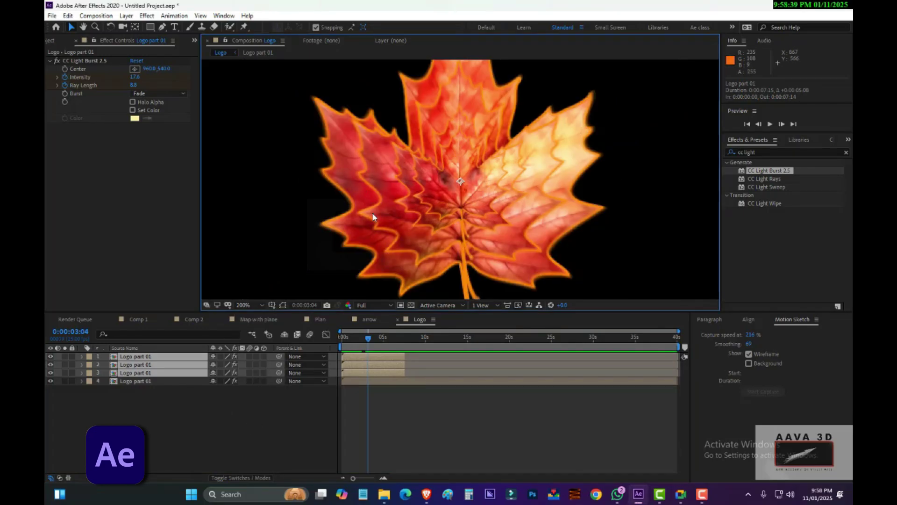
Trim the three upper Logo part 01 layers back to end at about 0:00:02:11 and play the animation
left_click_drag(406, 358, 351, 339)
key("space")
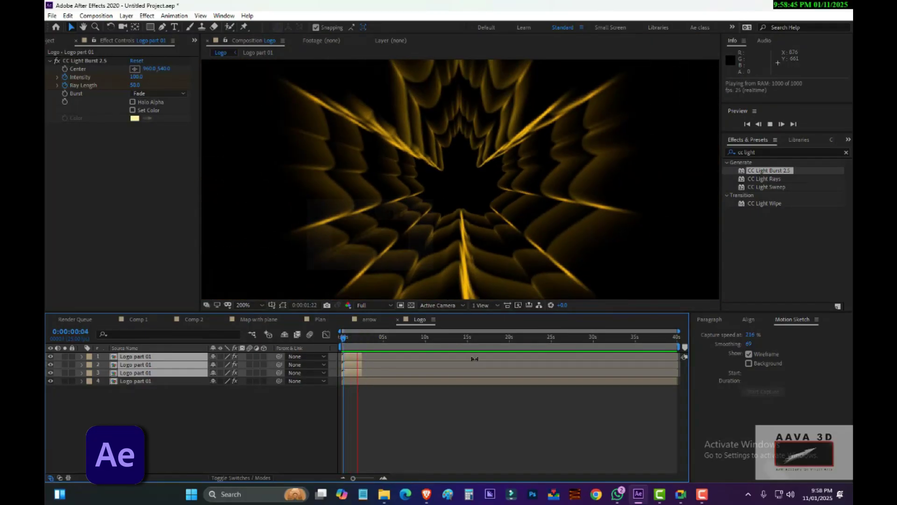
key("space")
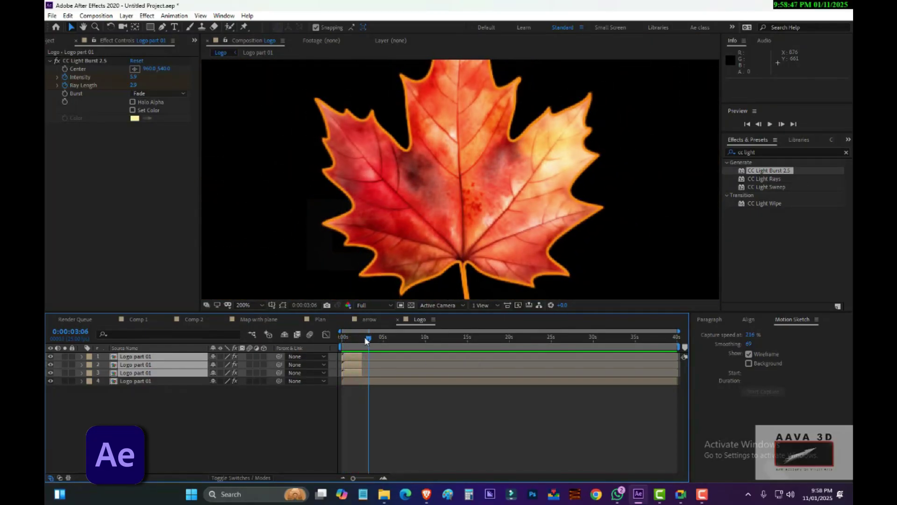
Add Opacity keyframes of 100% at 0:00:01:23 to the three upper Logo part 01 layers
mouse_move(366, 339)
left_mouse_down()
mouse_move(346, 338)
mouse_move(359, 343)
left_mouse_up()
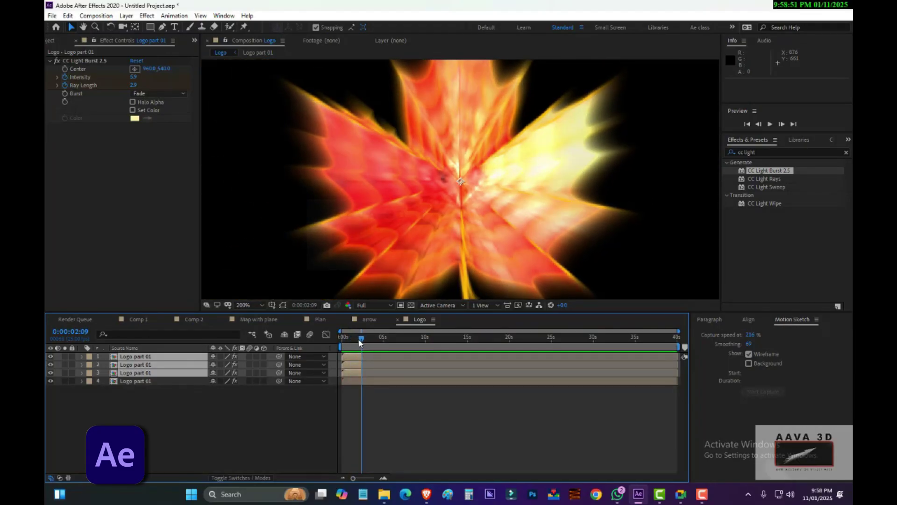
key("semicolon")
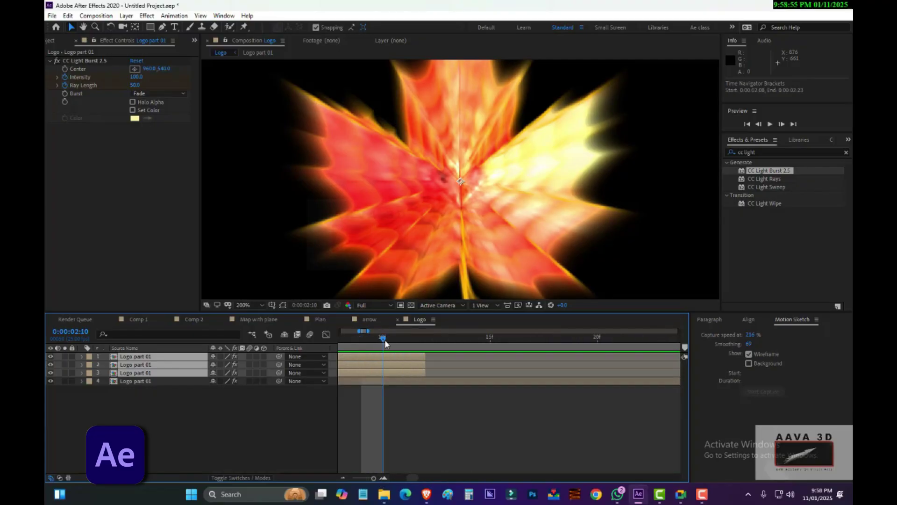
left_click_drag(374, 477, 373, 477)
left_click_drag(503, 342, 445, 349)
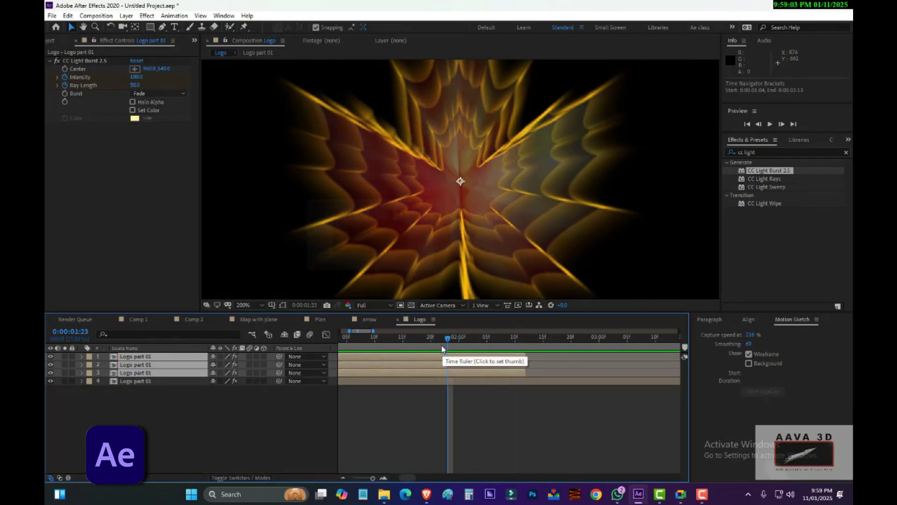
key("t")
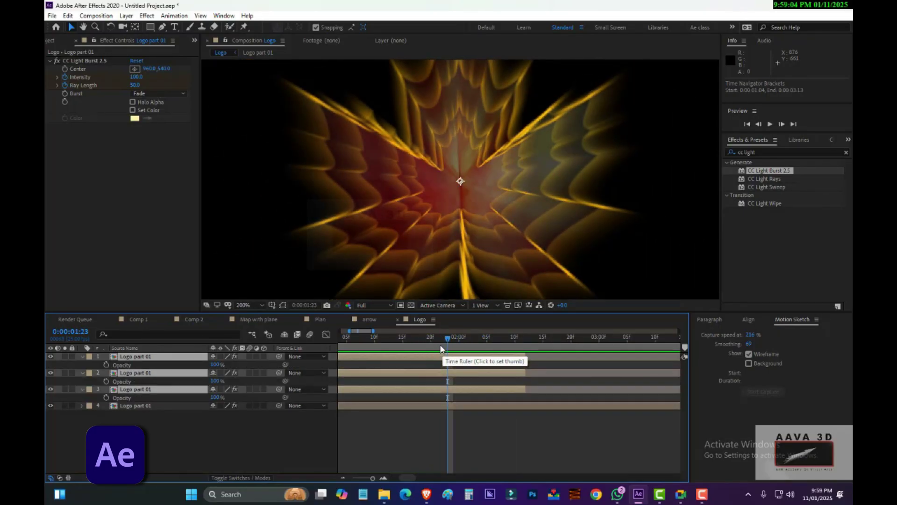
left_click(107, 381)
Set the Opacity of the three upper Logo part 01 layers to 0% at 0:00:02:12
left_click_drag(466, 333, 526, 349)
left_click(215, 425)
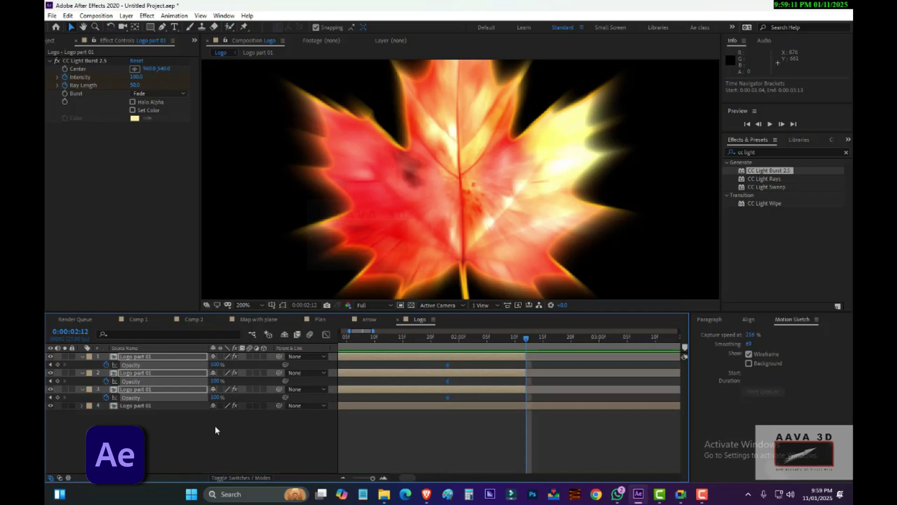
left_click(215, 397)
type("0")
key("Return")
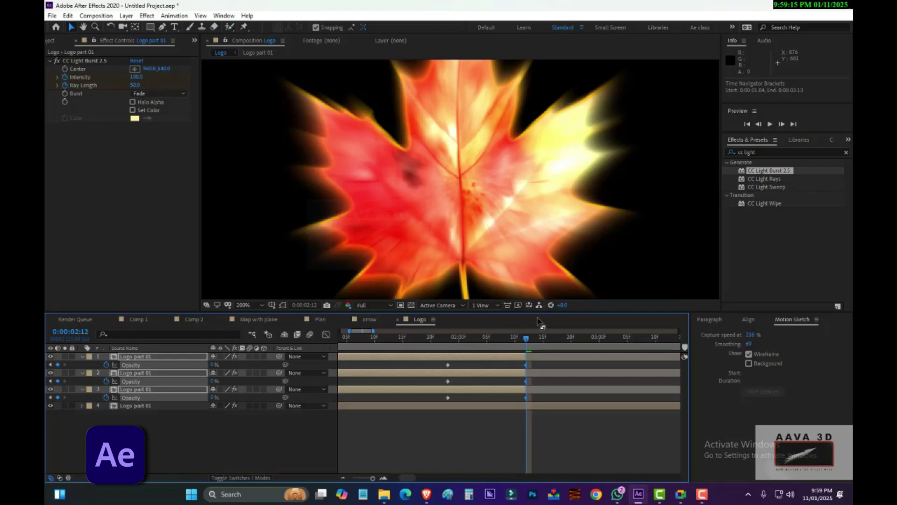
Extend the three upper Logo part 01 layers by one frame to end at 0:00:02:12 and play the fade-out
left_click_drag(526, 338, 424, 340)
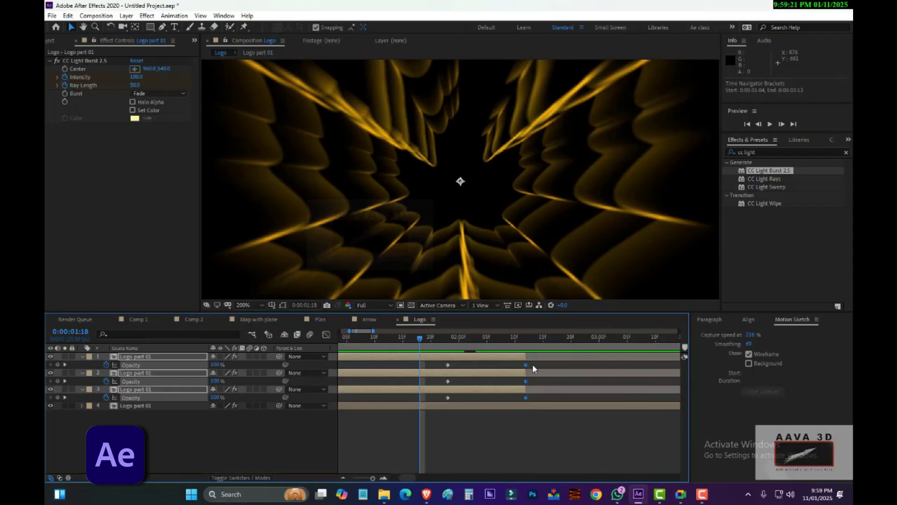
left_click_drag(528, 357, 534, 357)
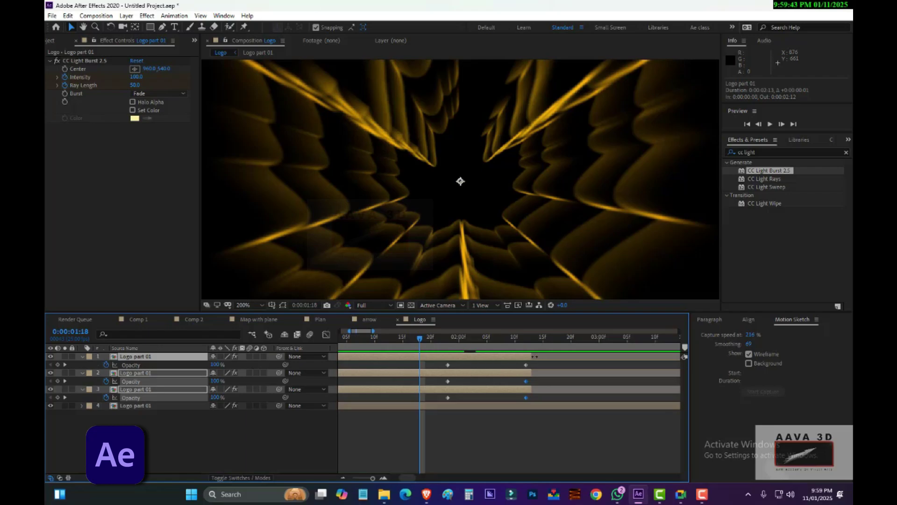
key("space")
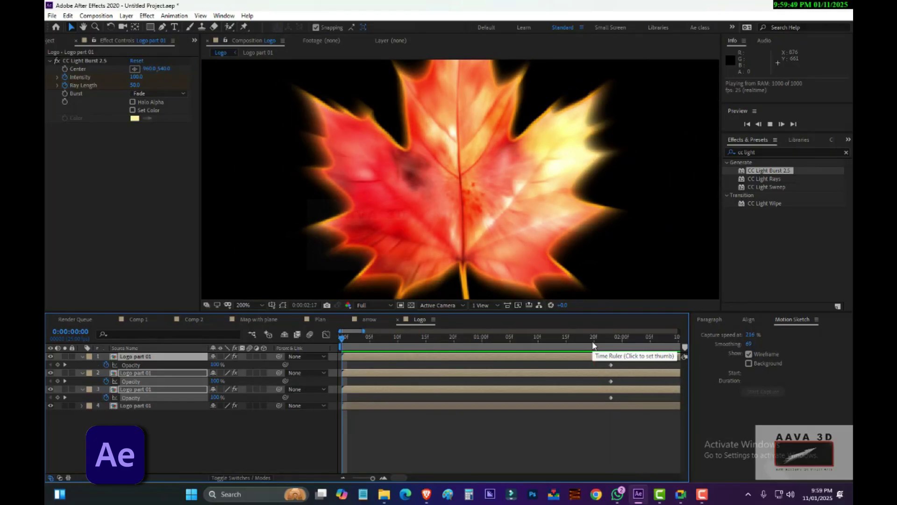
key("space")
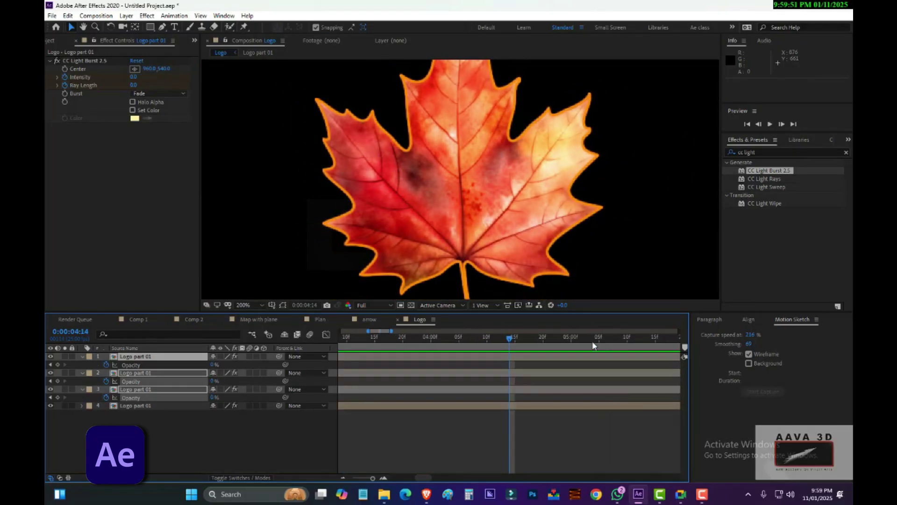
Fit the whole frame in the composition view and inspect the layers inside the Logo part 01 composition before returning to Logo
left_click(259, 305)
left_click(256, 315)
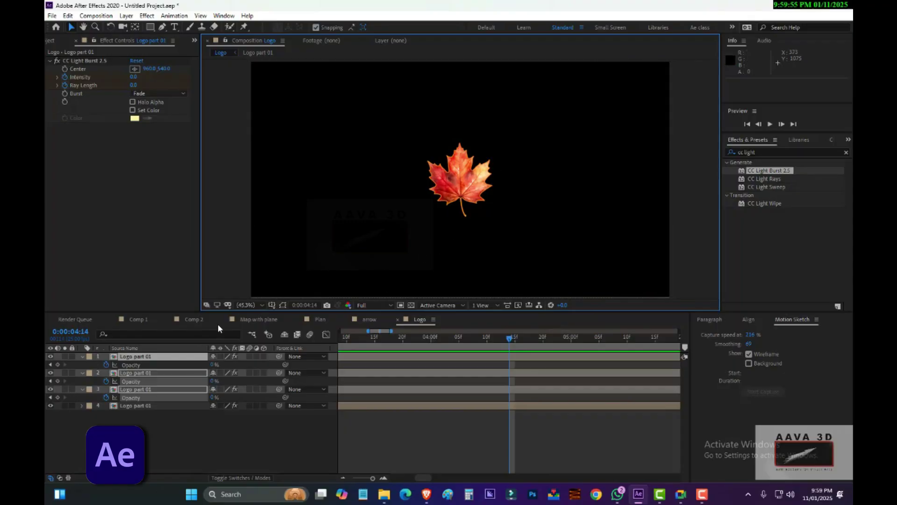
left_click_drag(166, 430, 164, 362)
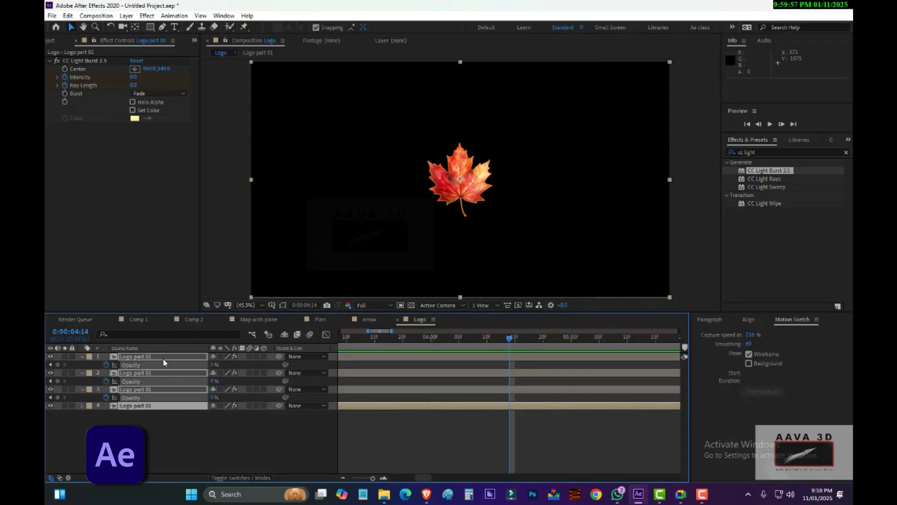
double_click(194, 369)
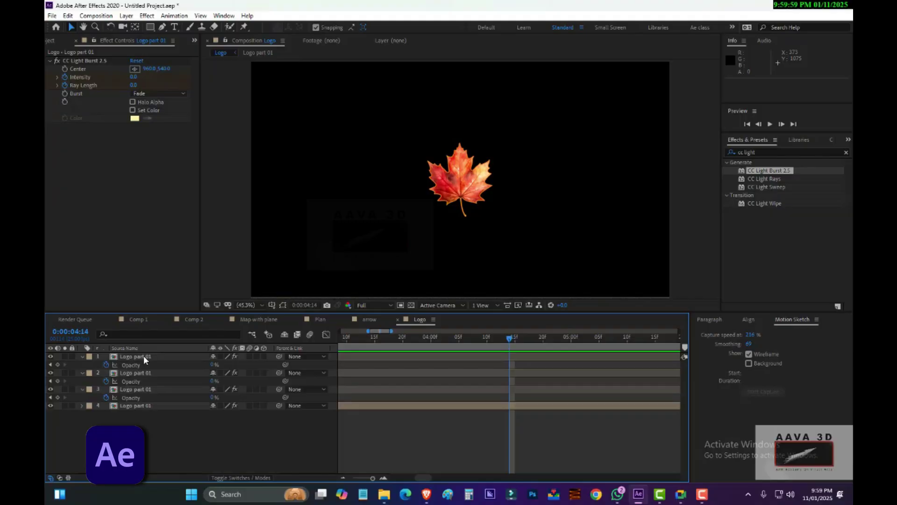
left_click_drag(155, 398, 156, 354)
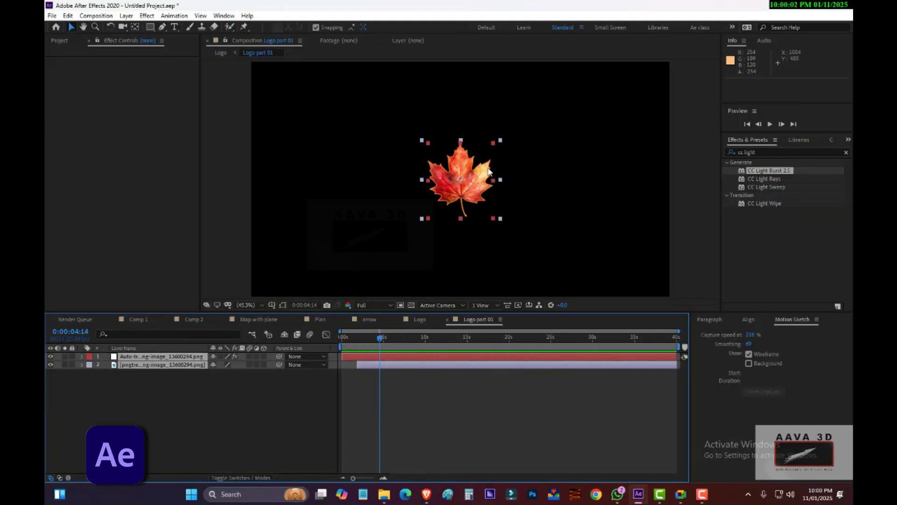
left_click(421, 319)
Show the full 40-second timeline, move the playhead to 0:00:02:06 and collapse the properties of all Logo part 01 layers
left_click_drag(510, 337, 324, 340)
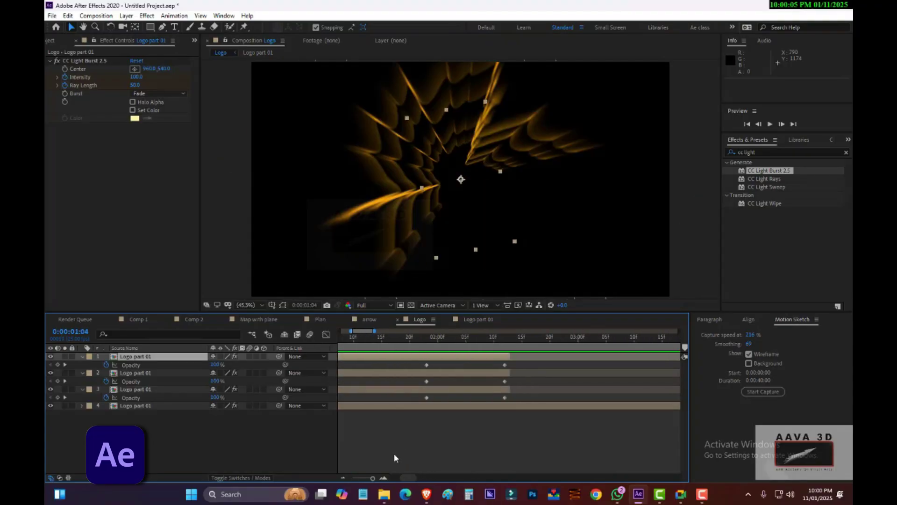
left_click_drag(372, 478, 329, 474)
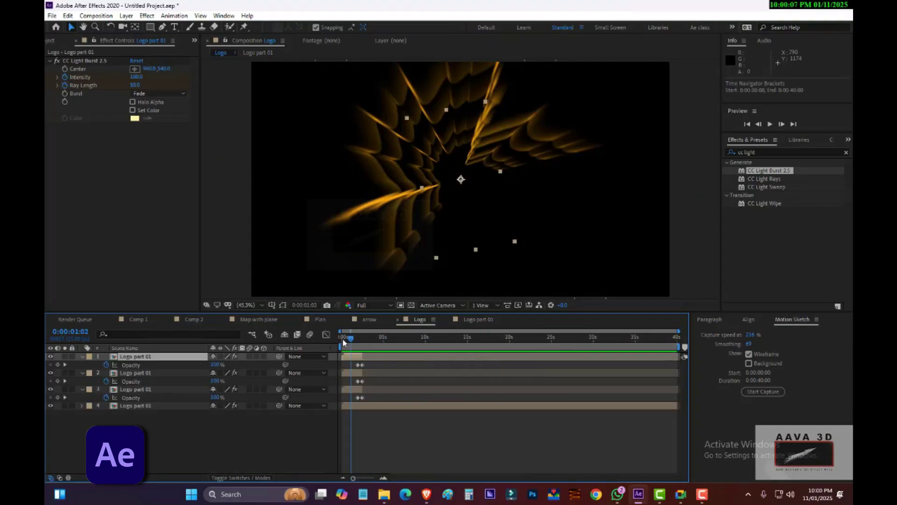
mouse_move(343, 340)
left_mouse_down()
mouse_move(367, 340)
mouse_move(360, 340)
left_mouse_up()
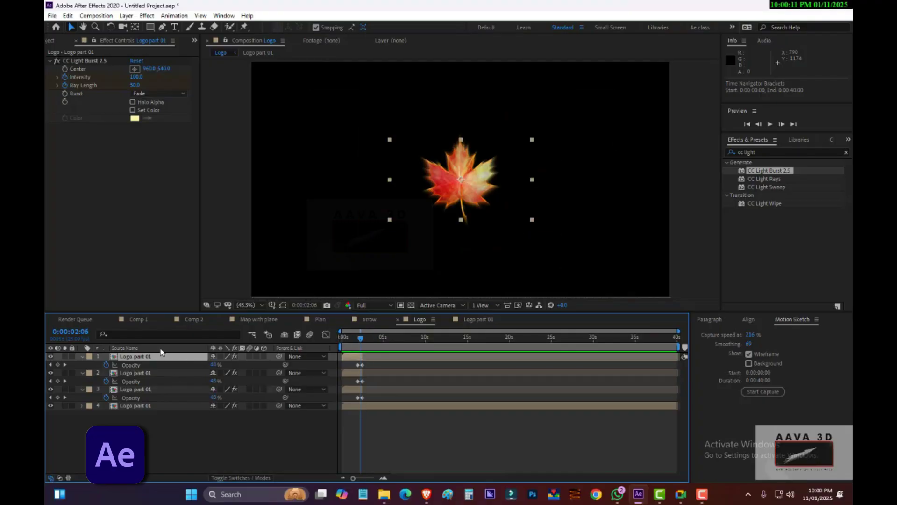
left_click(82, 356)
left_click(83, 364)
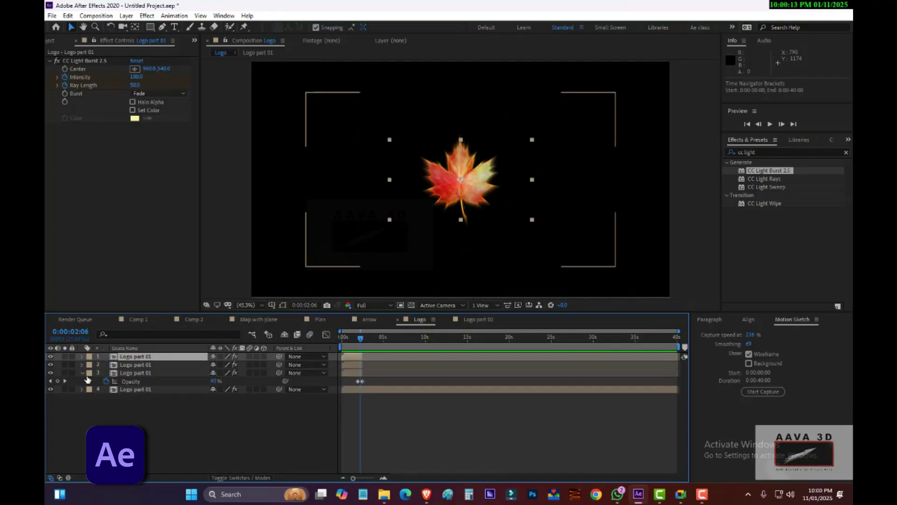
left_click(82, 373)
left_click(82, 381)
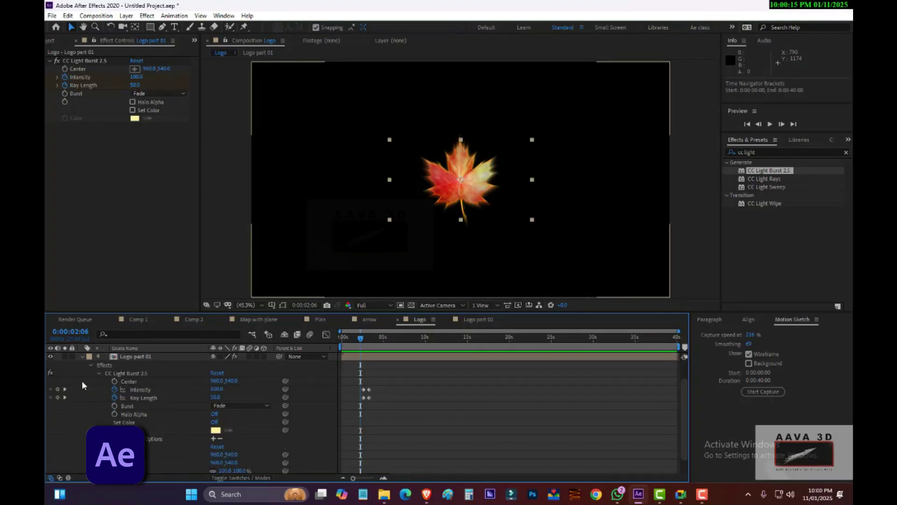
left_click(82, 357)
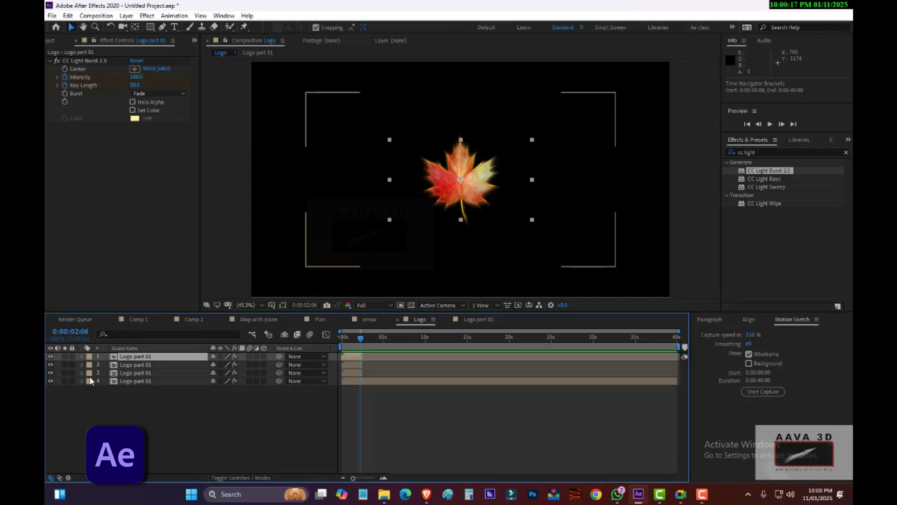
Pre-compose all four Logo part 01 layers into a new composition named Logo 001, moving all attributes into it
left_click_drag(148, 410, 138, 347)
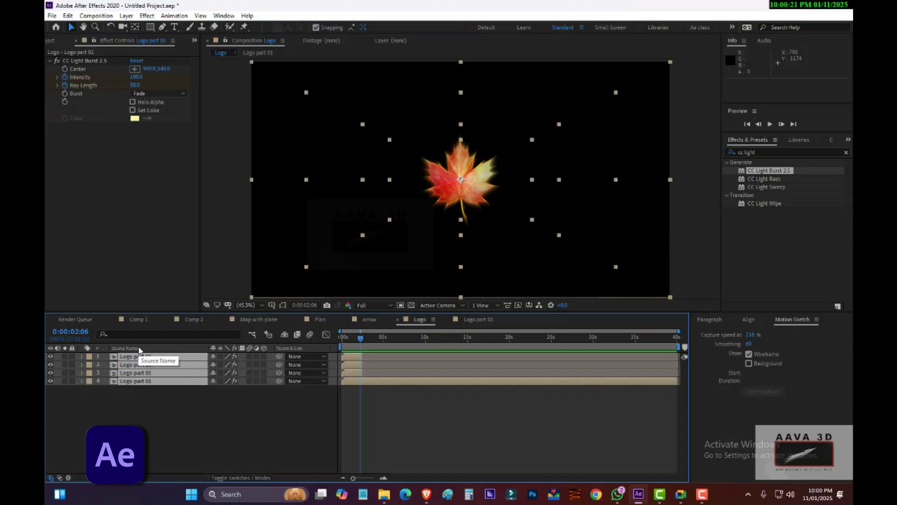
key("ctrl+shift+c")
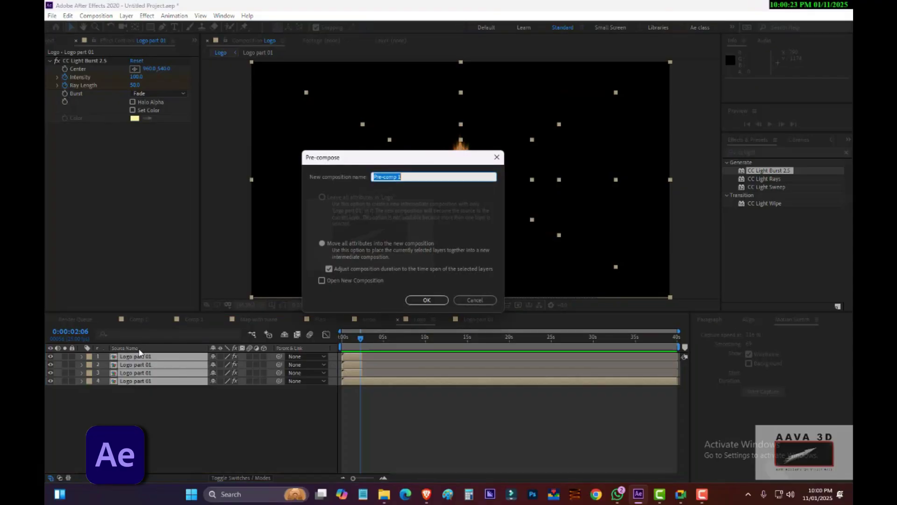
type("Logo 001")
key("Return")
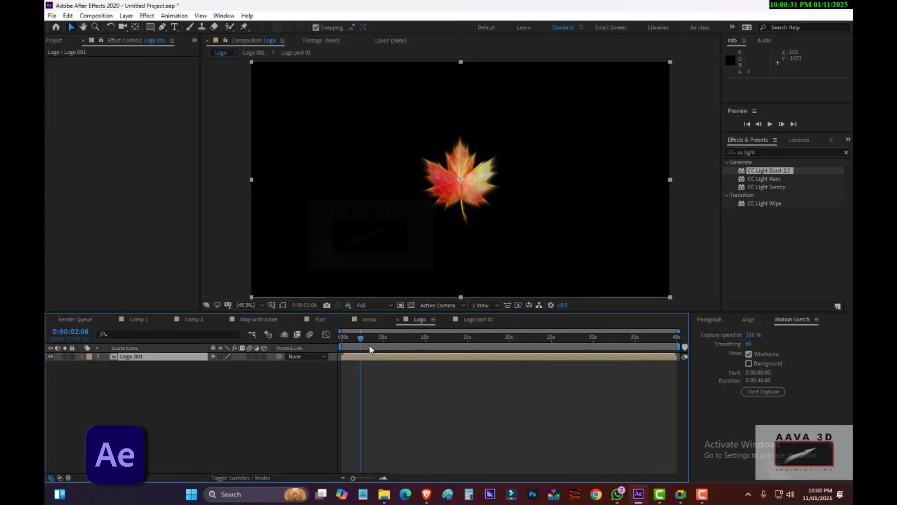
Reveal the Scale property of the Logo 001 layer during playback and turn on the Title/Action Safe guides
left_click(350, 347)
key("space")
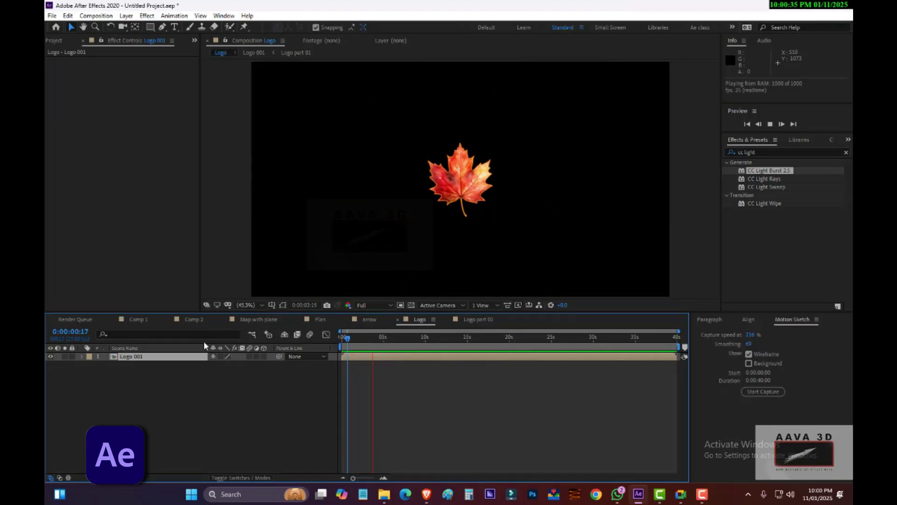
key("s")
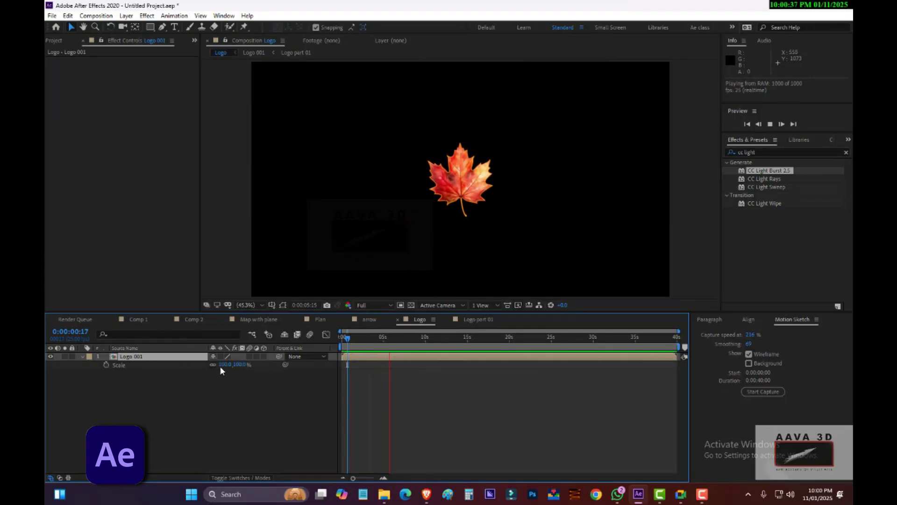
left_click(272, 306)
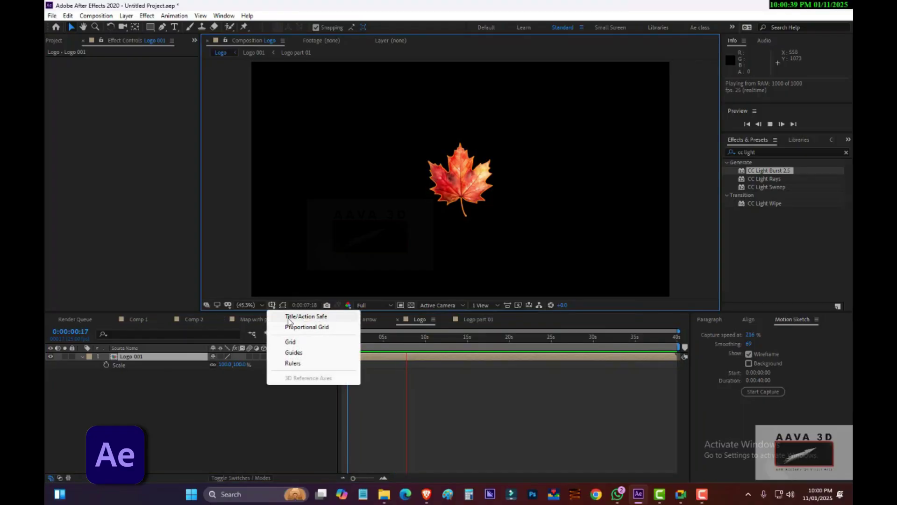
key("Escape")
left_click(359, 411)
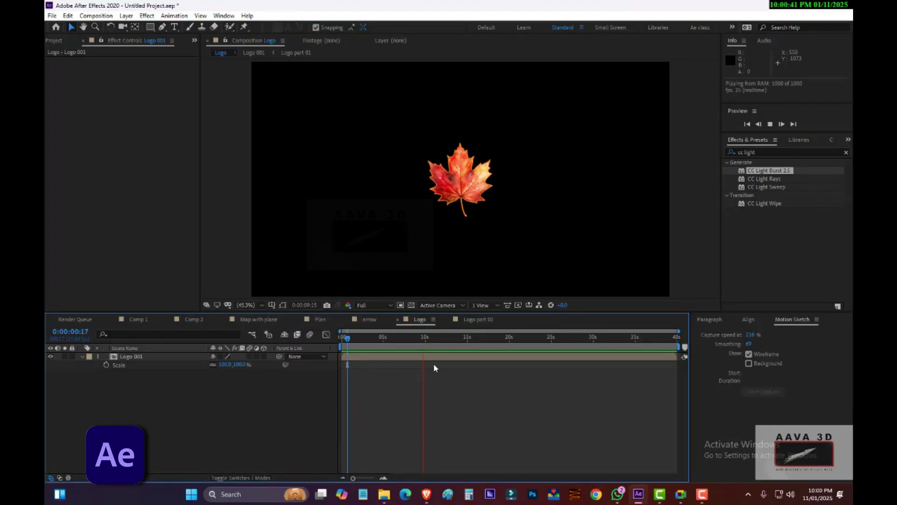
left_click(269, 304)
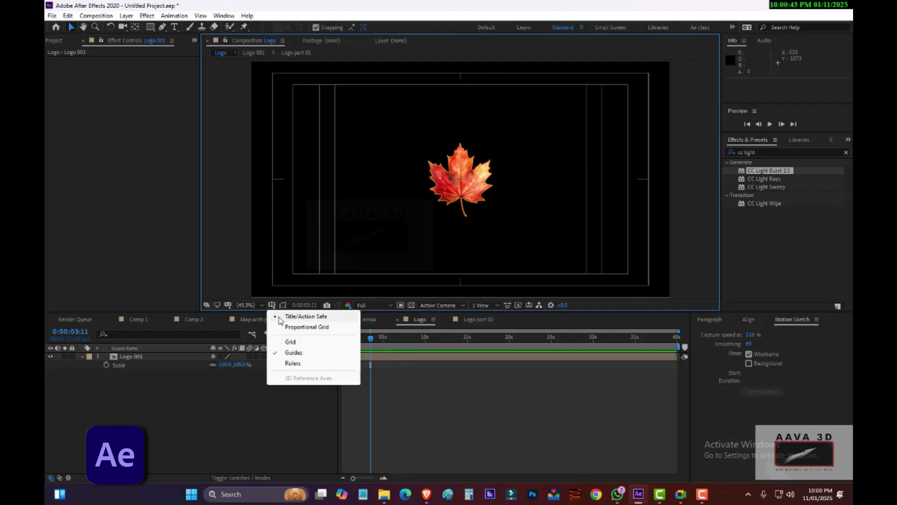
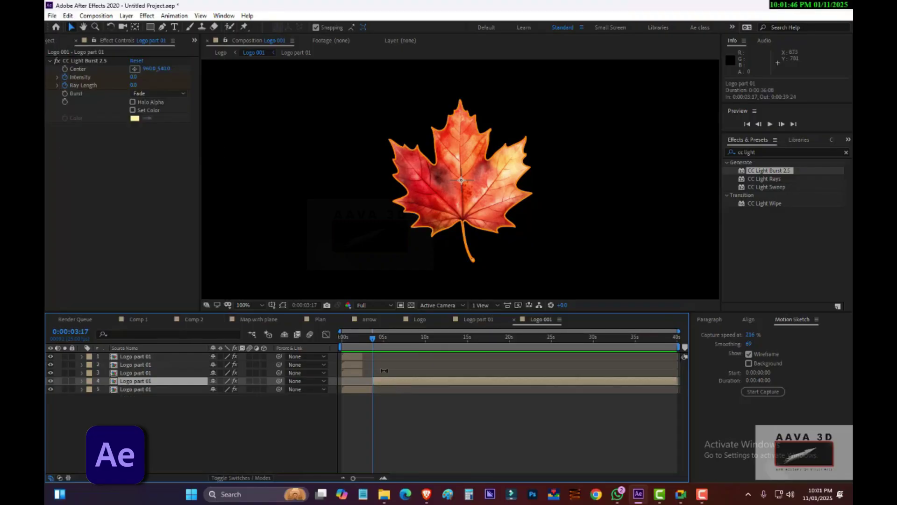
Try renaming the Logo part 01 composition as Logo Final in its composition settings
double_click(433, 381)
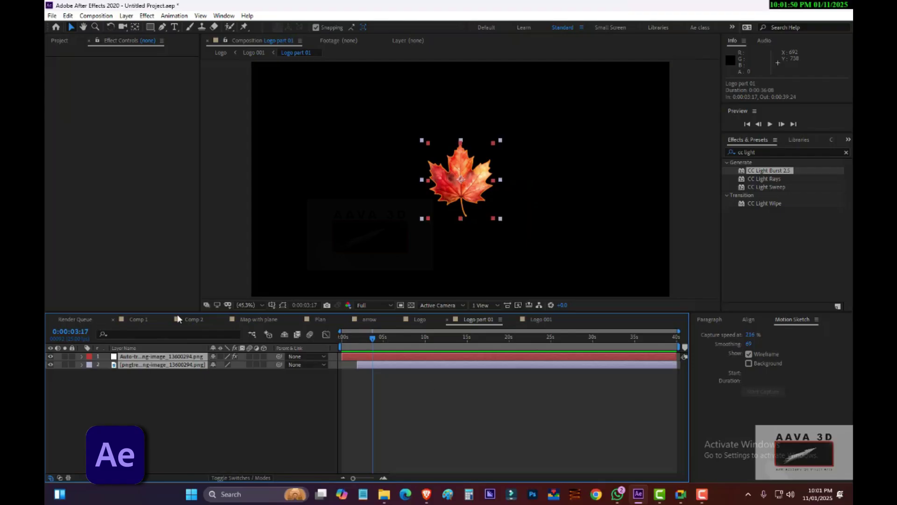
left_click(418, 320)
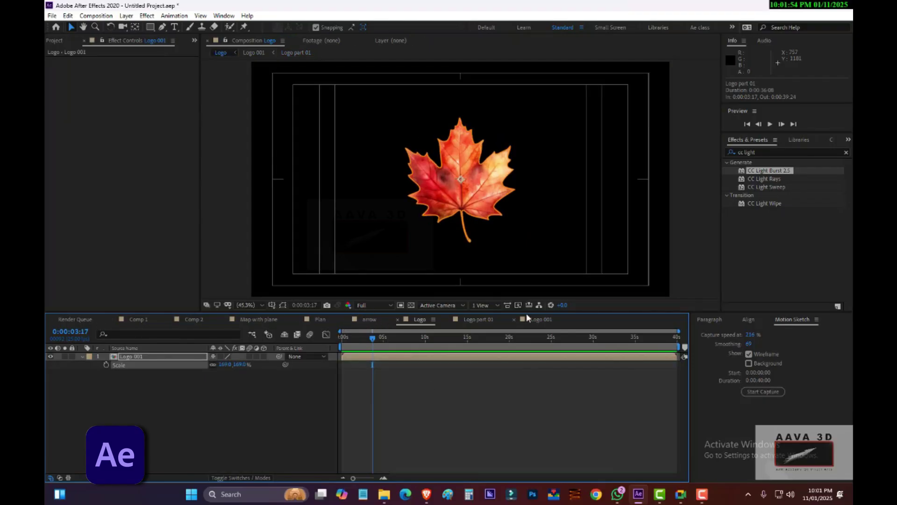
left_click(479, 319)
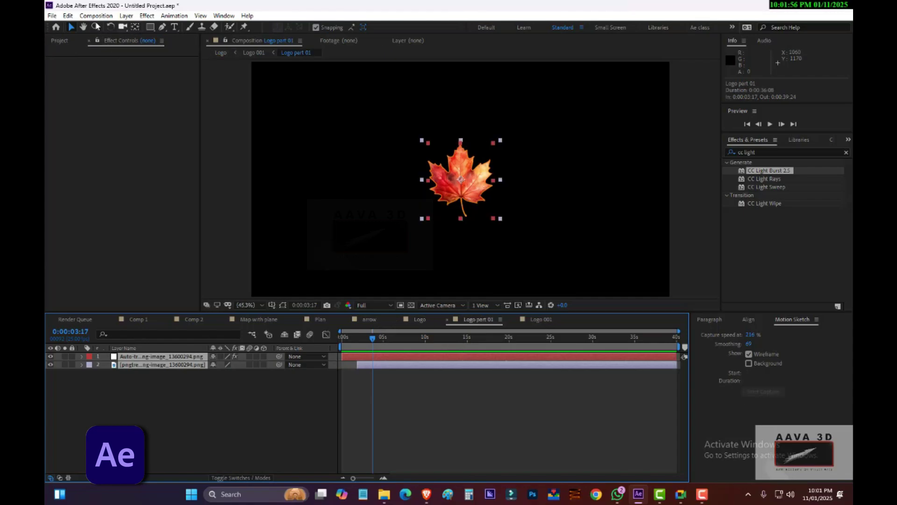
left_click(96, 16)
left_click(117, 40)
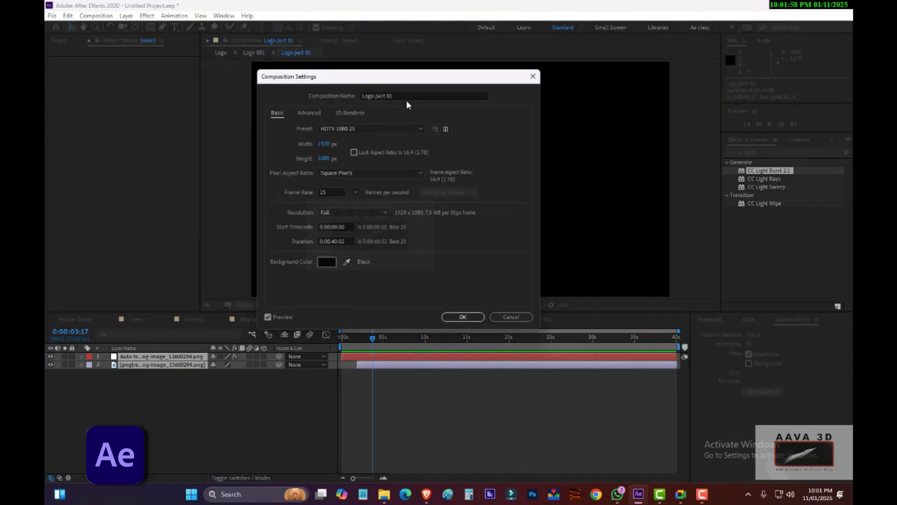
left_click(408, 93)
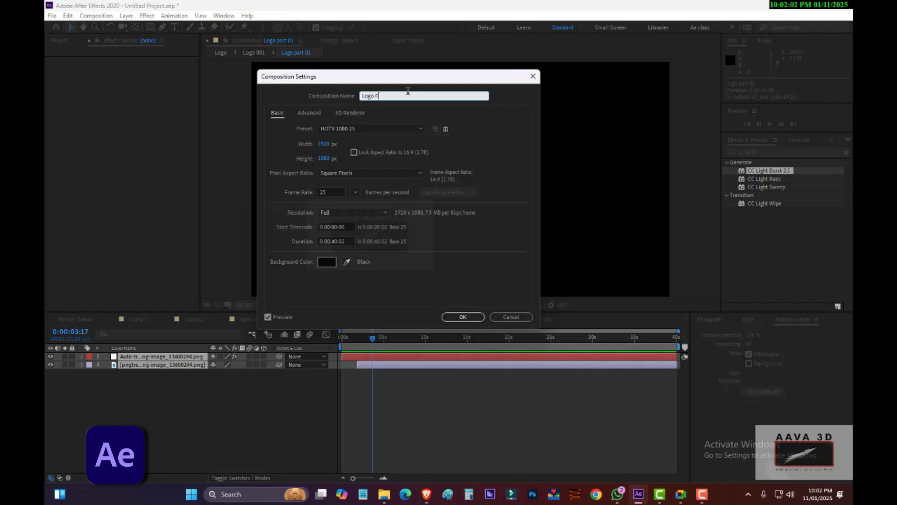
key("Return")
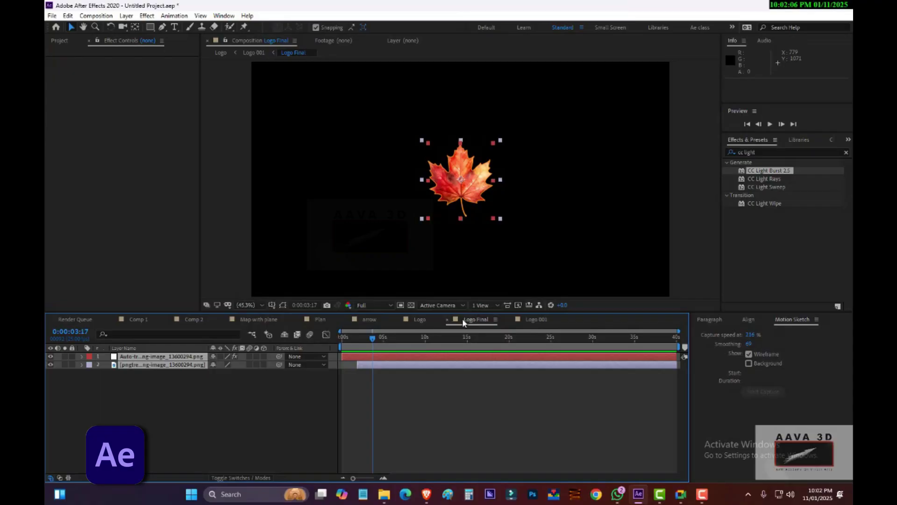
Check the layers inside the Logo 001 composition and undo the last composition settings change
left_click_drag(376, 339, 402, 337)
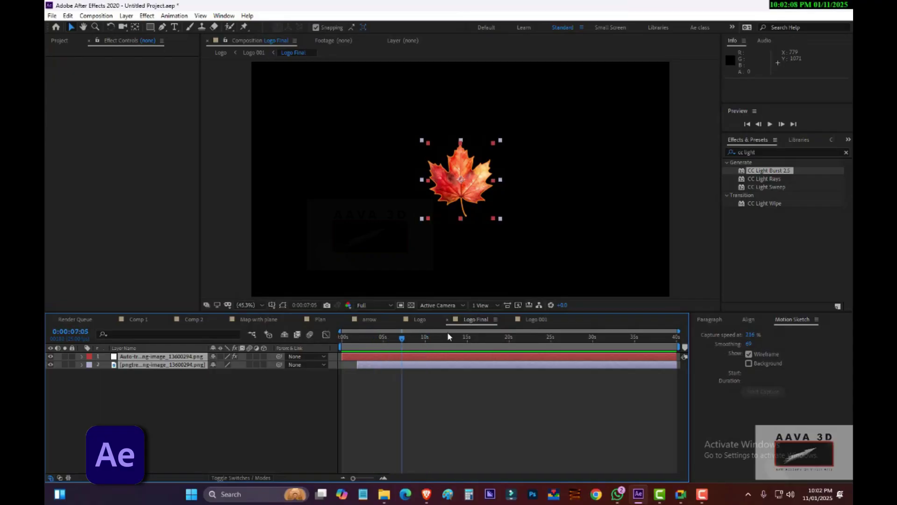
left_click(539, 321)
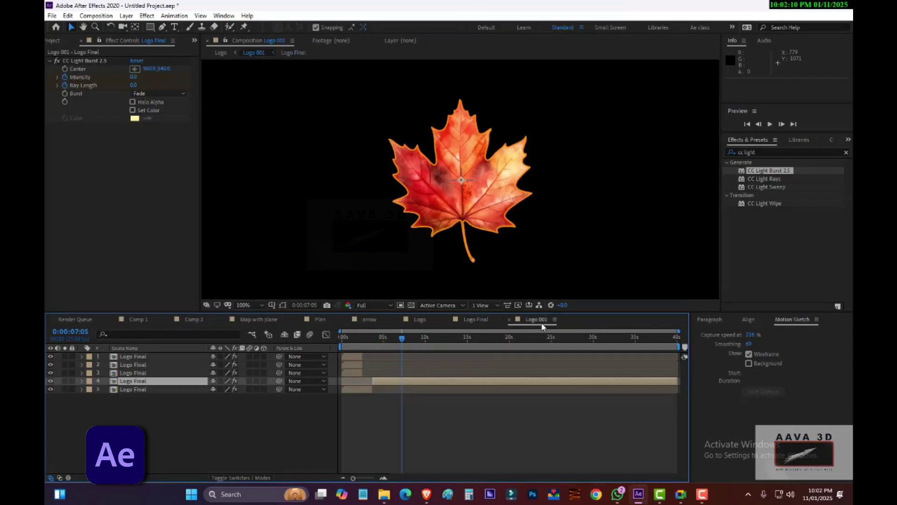
key("ctrl+z")
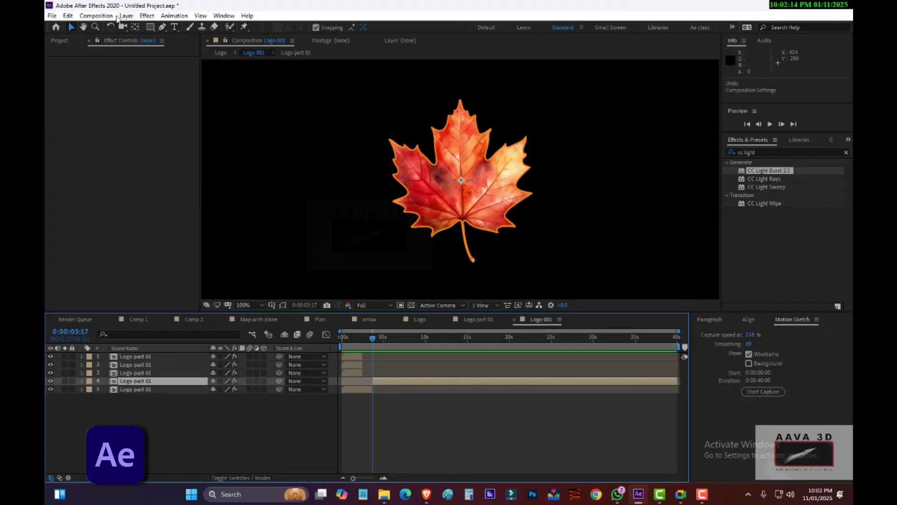
Rename the Logo 001 composition as Logo Final in its composition settings
left_click(97, 16)
left_click(114, 42)
left_click(412, 92)
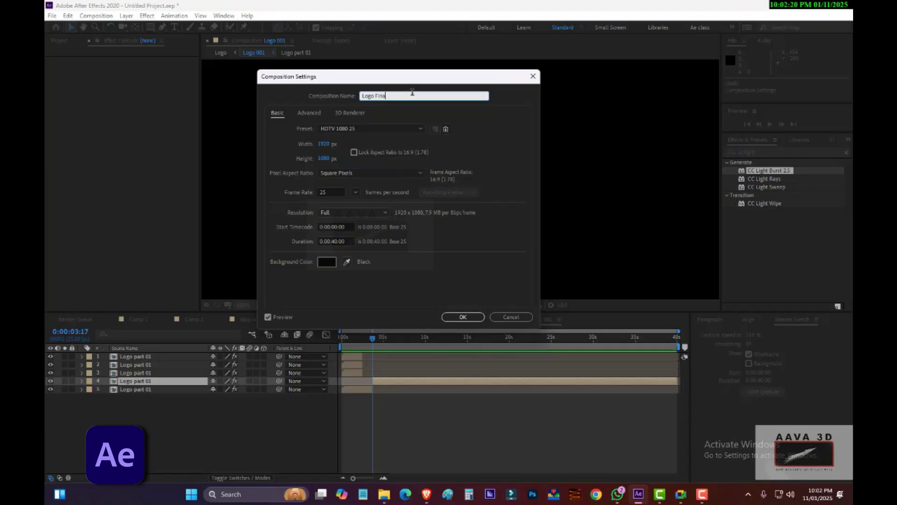
type("Final")
key("Return")
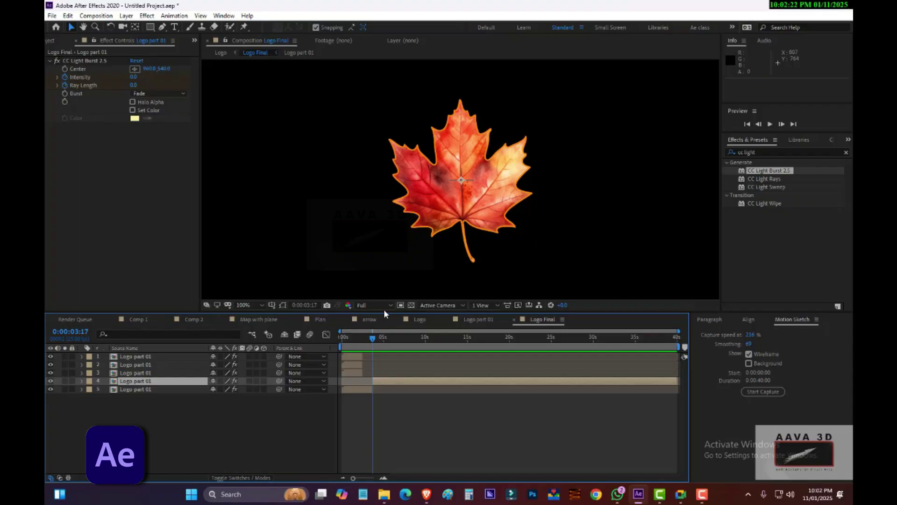
Delete the fourth Logo part 01 layer, which runs from 0:00:03:17 to the end of Logo Final
left_click_drag(372, 337, 393, 338)
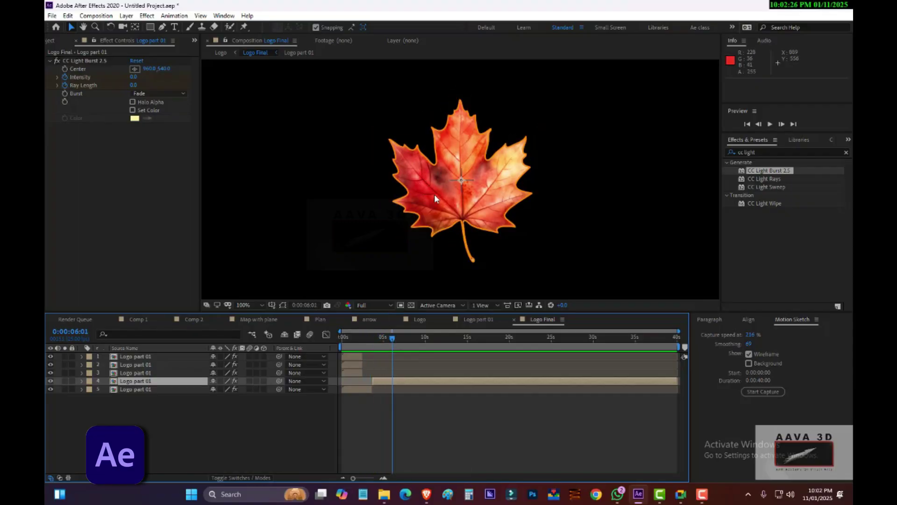
left_click(412, 384)
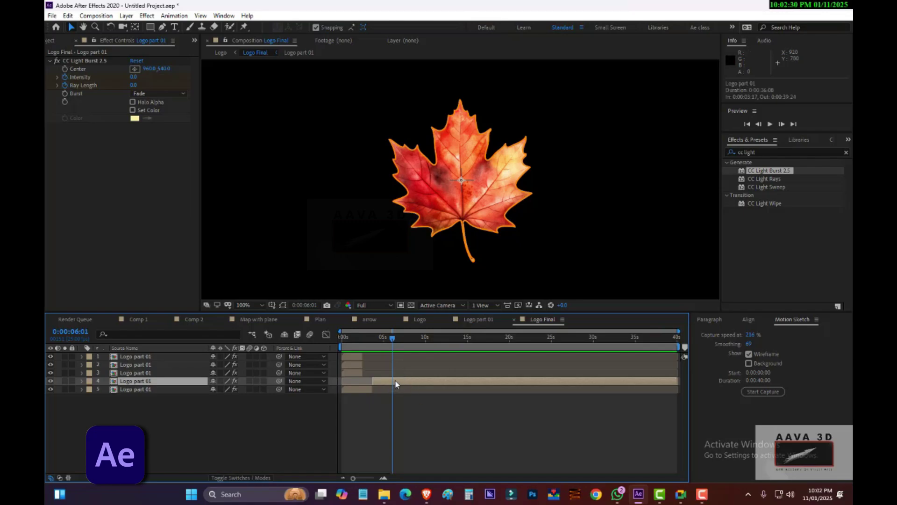
key("Delete")
left_click(135, 381)
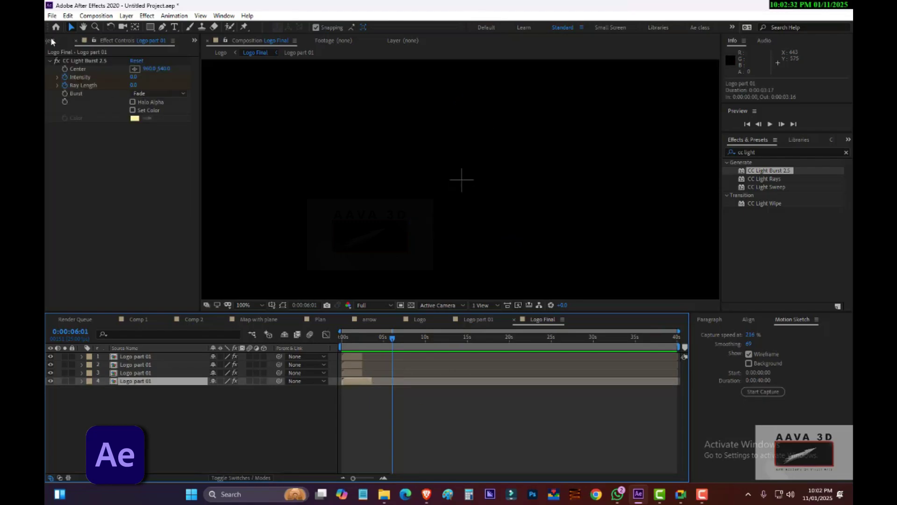
Add the maple leaf PNG ending in 13600294 from the project files as the bottom layer of Logo Final
left_click(59, 40)
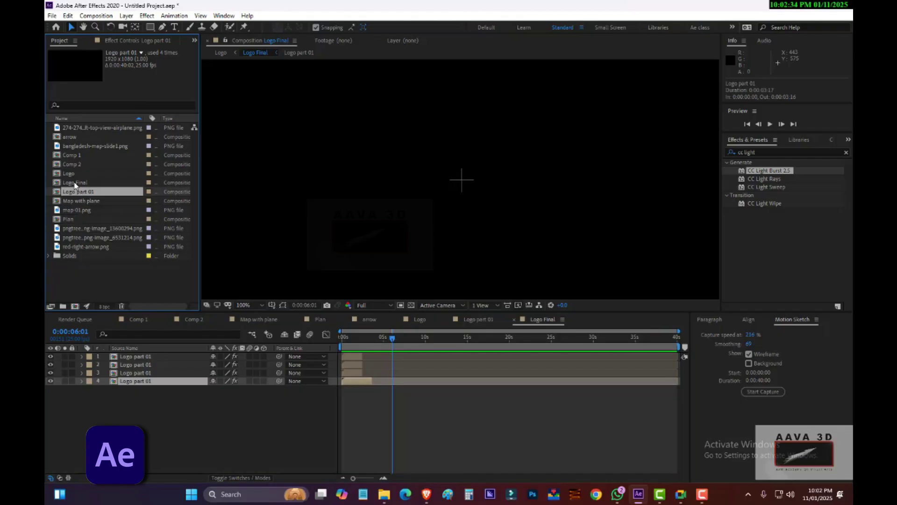
left_click(75, 183)
left_click(72, 211)
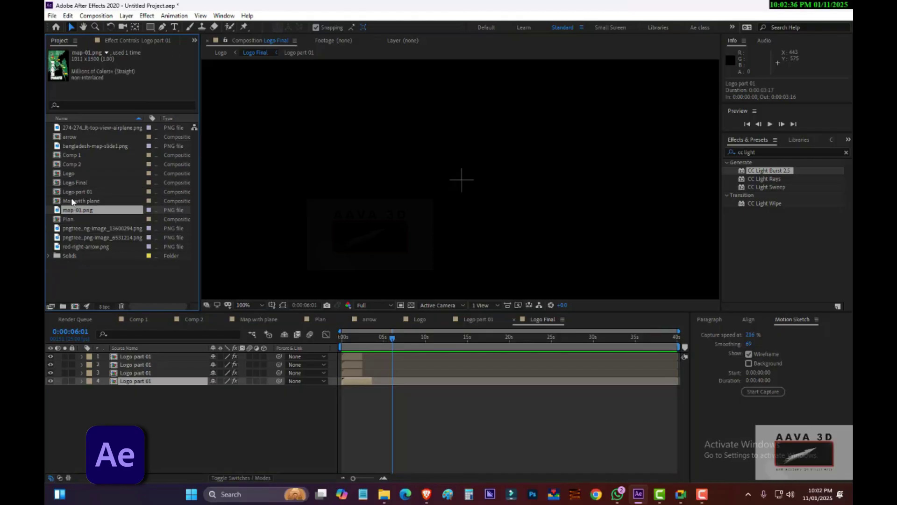
left_click(72, 228)
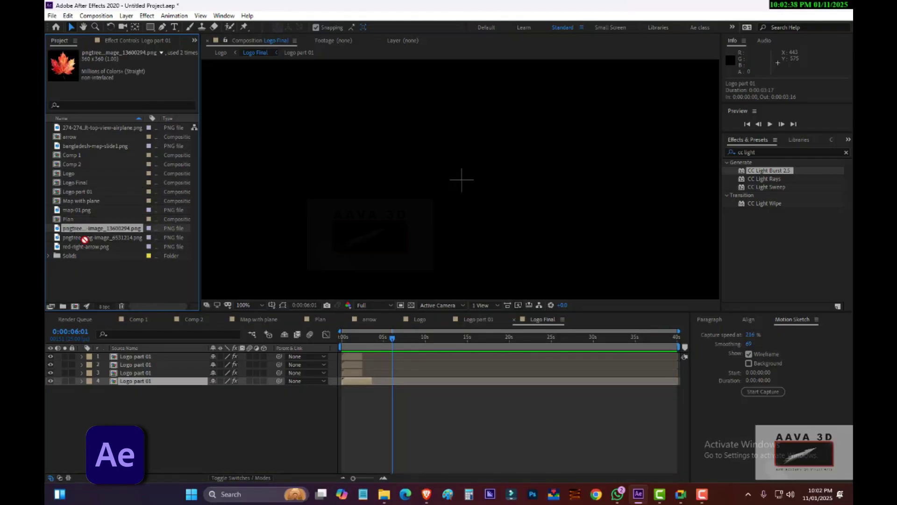
left_click_drag(84, 239, 154, 390)
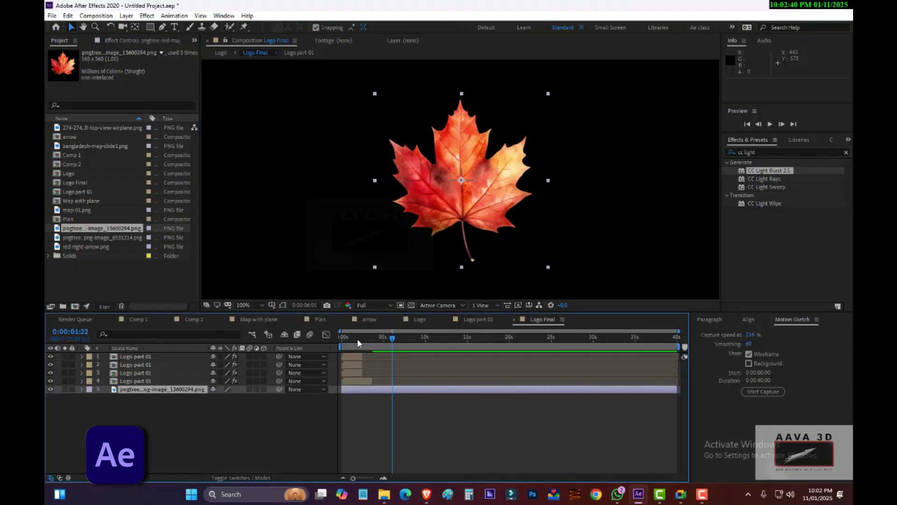
Trim the start of the maple leaf image layer and slide it to begin at 0:00:03:06
mouse_move(359, 344)
left_mouse_down()
mouse_move(411, 351)
mouse_move(349, 354)
left_mouse_up()
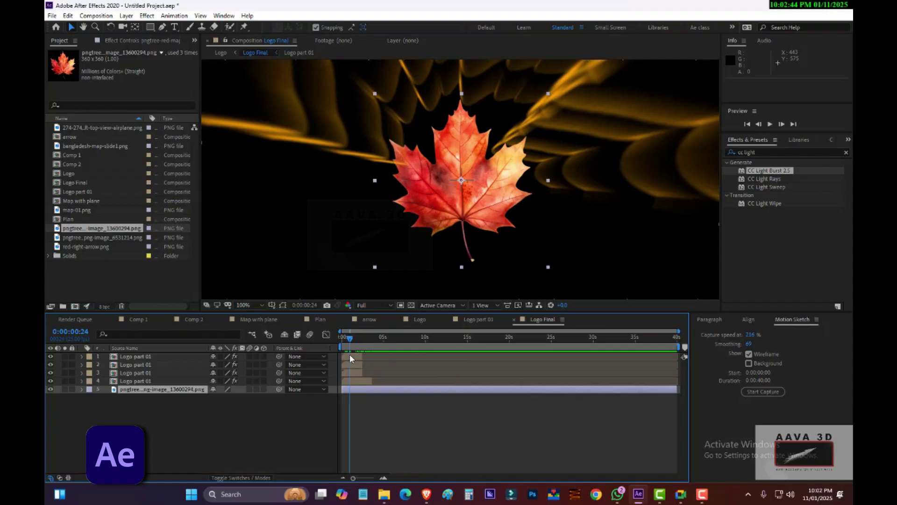
left_click_drag(344, 390, 369, 388)
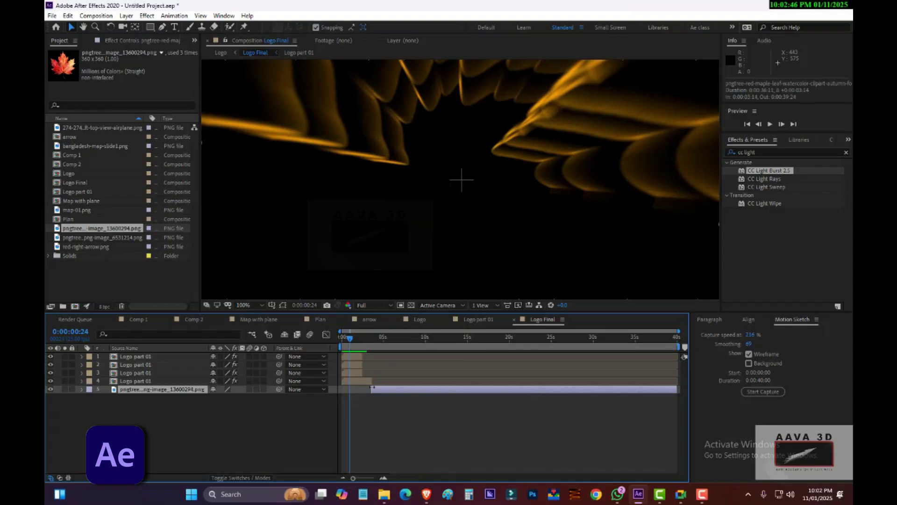
left_click_drag(351, 338, 416, 338)
left_click(384, 477)
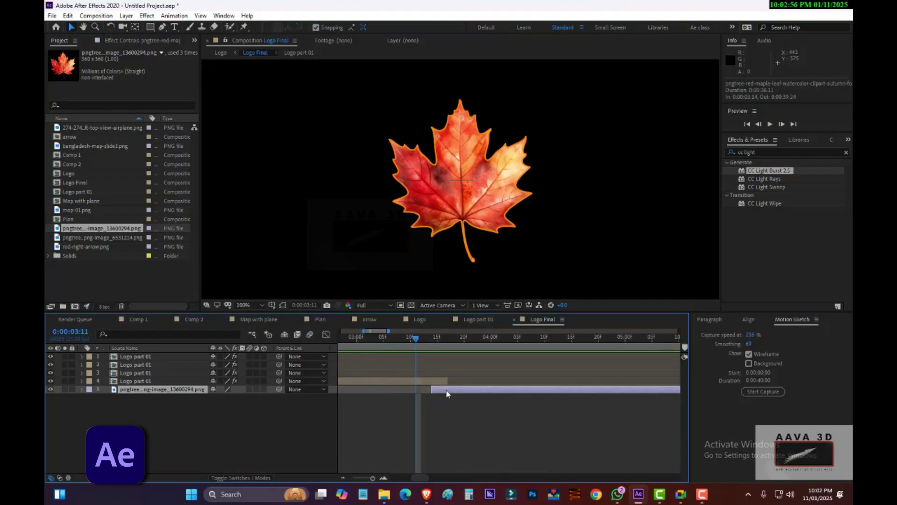
left_click_drag(447, 393, 458, 390)
mouse_move(420, 349)
left_mouse_down()
mouse_move(481, 346)
mouse_move(427, 351)
left_mouse_up()
left_click_drag(460, 389, 402, 391)
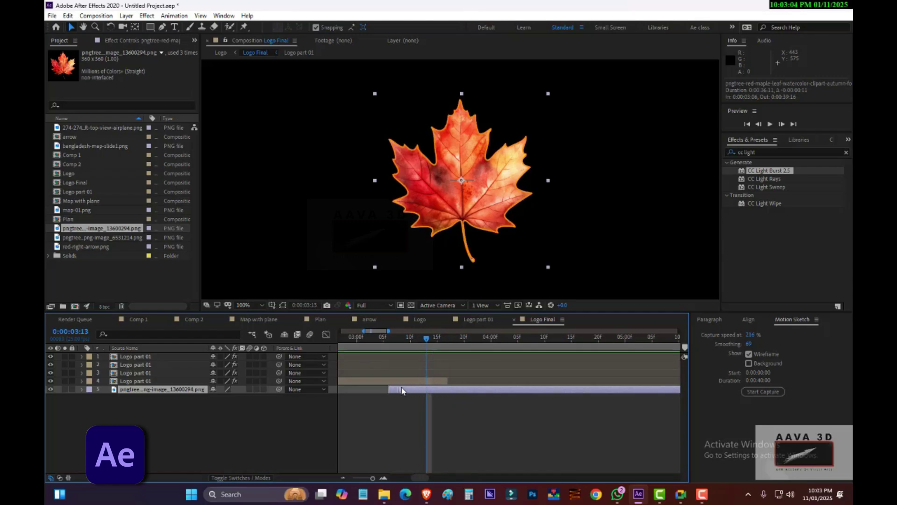
Keyframe the fourth Logo part 01 layer's opacity from 100% at 0:00:03:06 to 0% at 0:00:03:18 and extend its end to match
left_click_drag(427, 344, 387, 341)
left_click(399, 381)
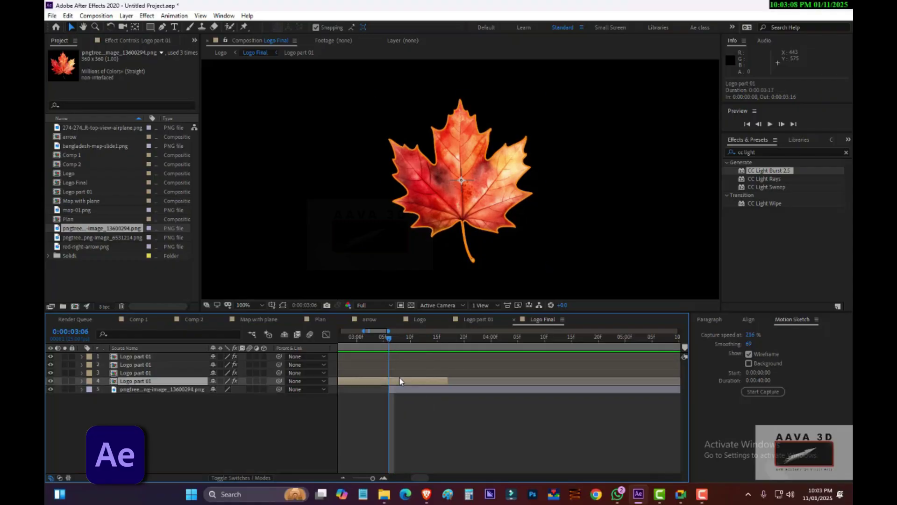
key("t")
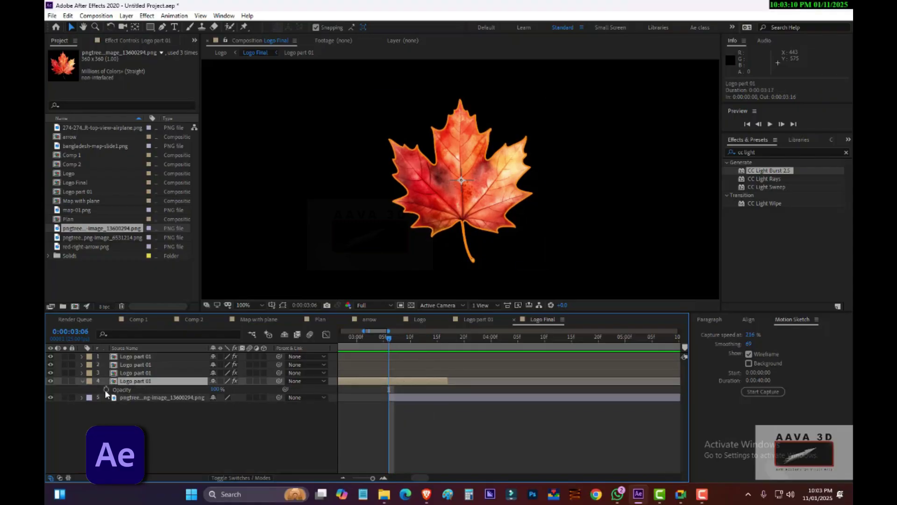
left_click_drag(399, 335, 453, 343)
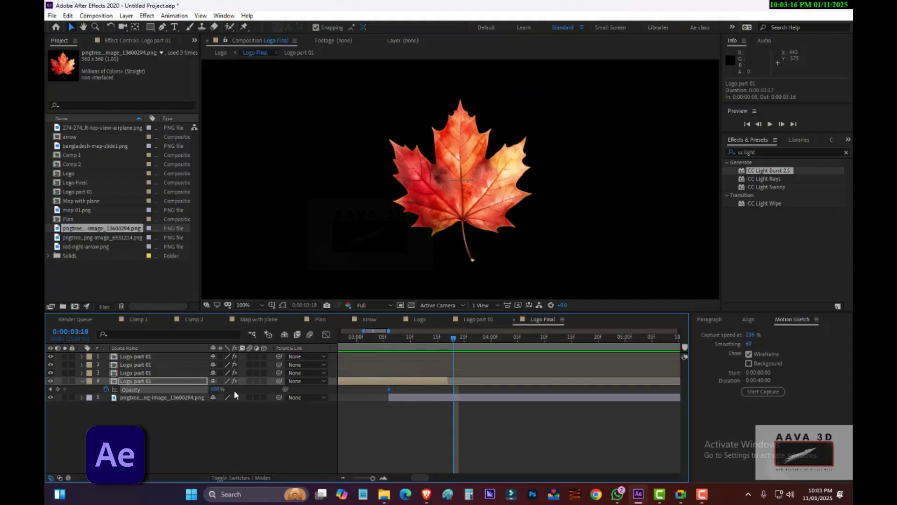
left_click(218, 389)
type("0")
key("Return")
left_click_drag(448, 379, 454, 380)
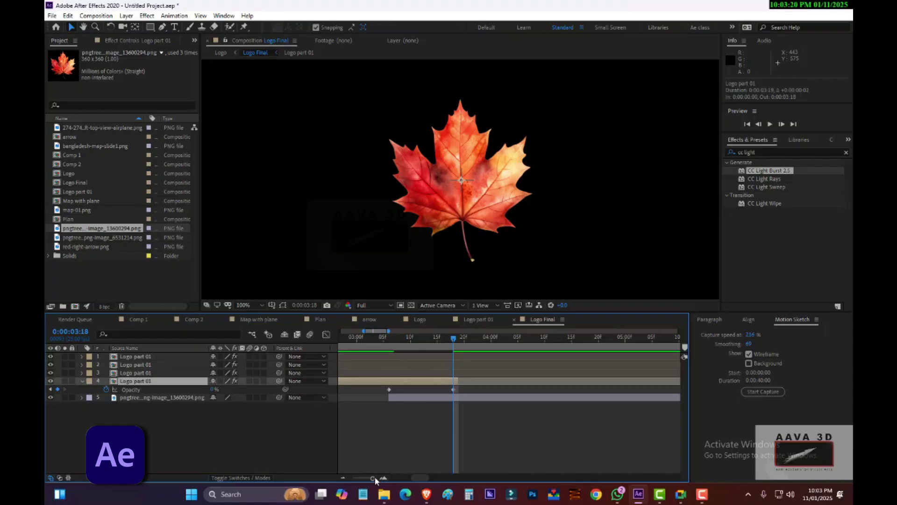
Shorten the work area to 0:00:05:14 and preview the logo animation with the whole frame fitted in view
left_click_drag(373, 478, 318, 478)
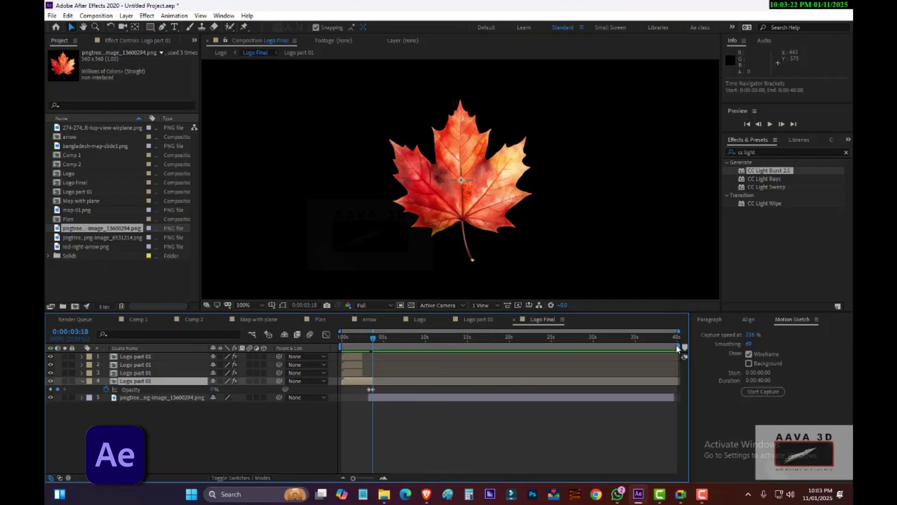
left_click_drag(677, 348, 389, 347)
key("space")
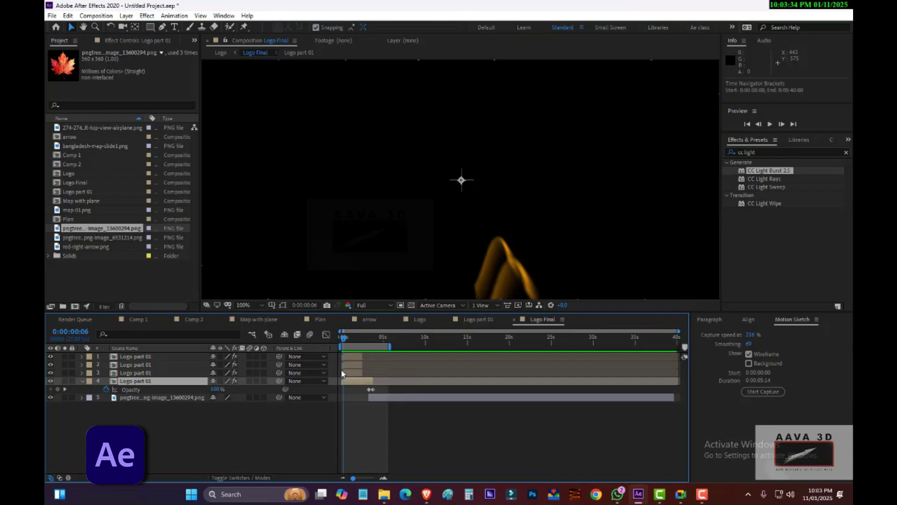
left_click(245, 305)
left_click(254, 328)
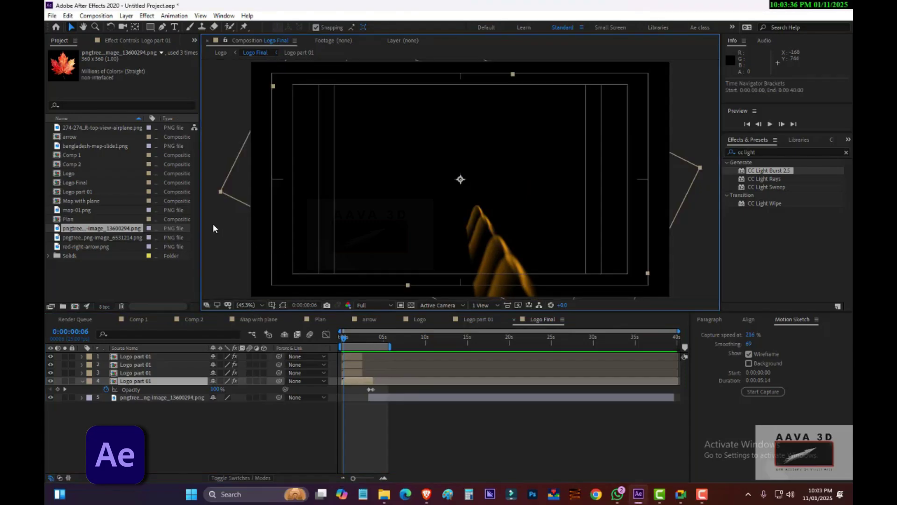
Preview the Logo Final animation from the start and scrub through the part around two seconds
left_click(209, 229)
key("space")
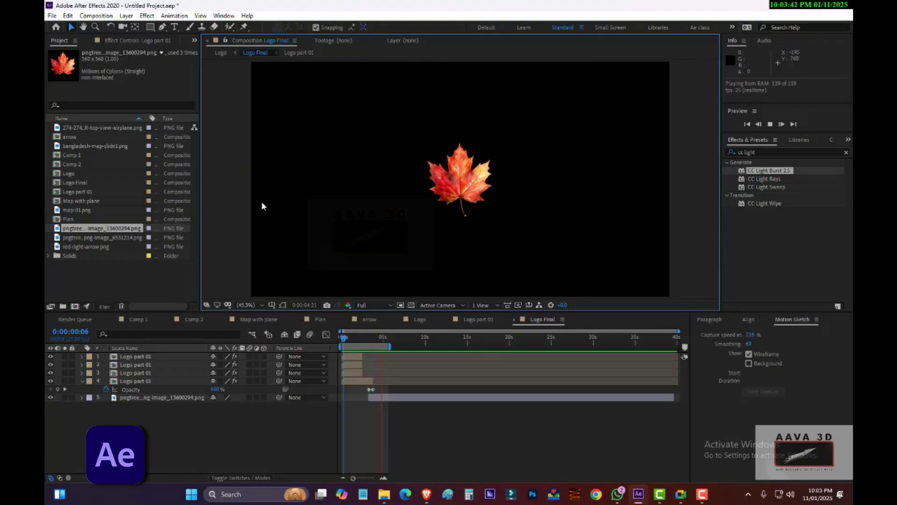
mouse_move(361, 340)
left_mouse_down()
mouse_move(346, 341)
mouse_move(361, 341)
left_mouse_up()
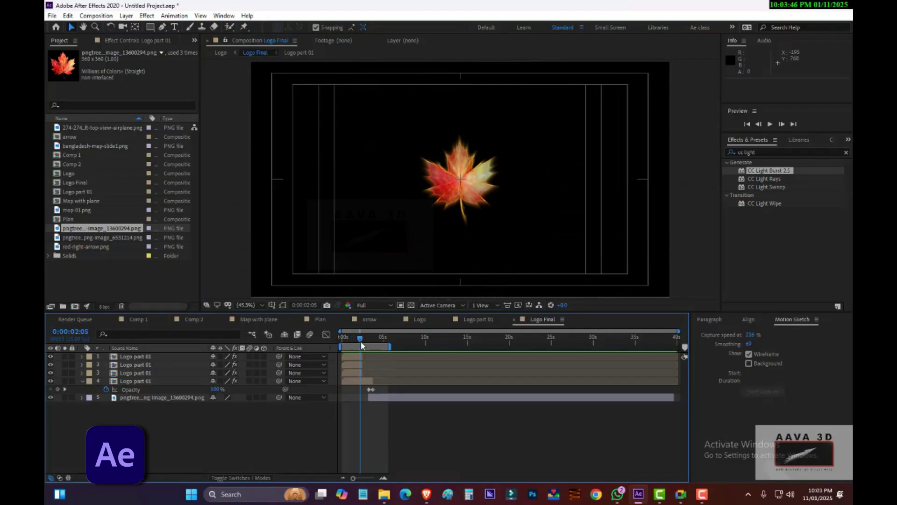
Create a 1920 × 1080 px light gray solid in Logo Final and place it beneath all other layers as the background
right_click(237, 108)
mouse_move(248, 116)
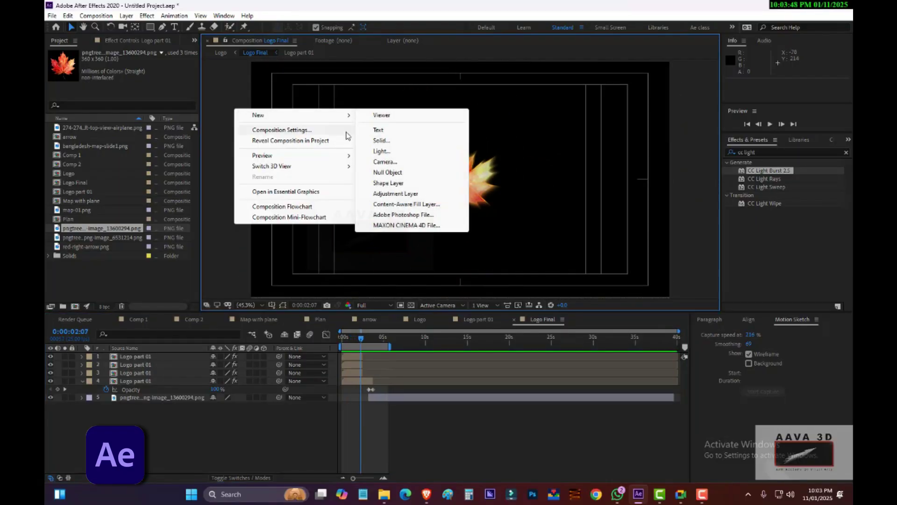
left_click(380, 137)
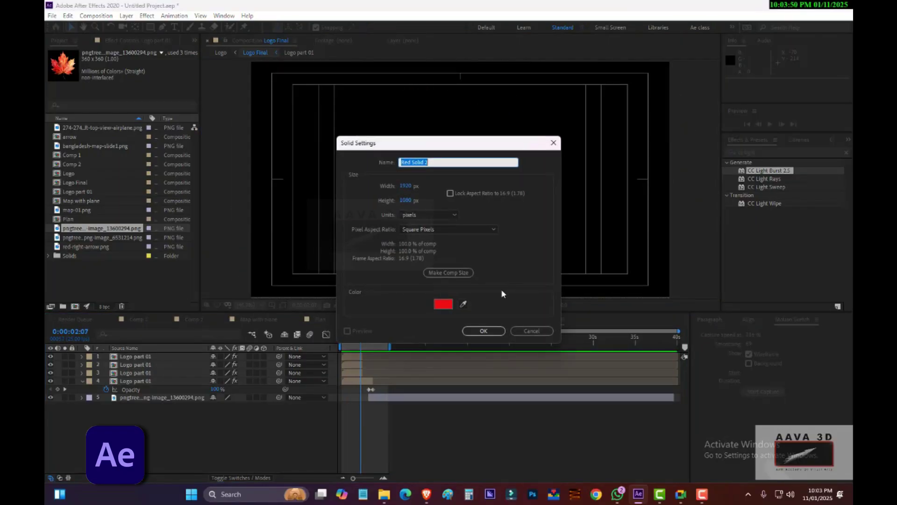
left_click(442, 305)
left_click(85, 264)
left_click(309, 249)
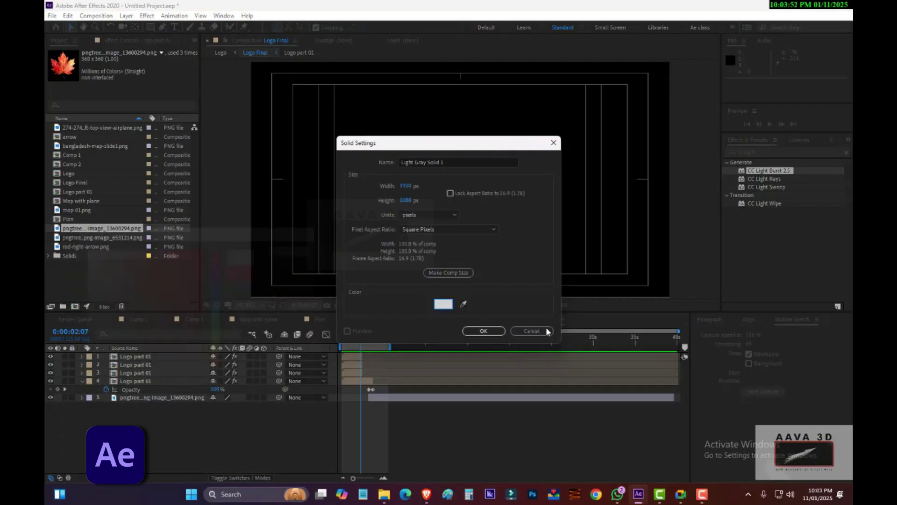
left_click(483, 331)
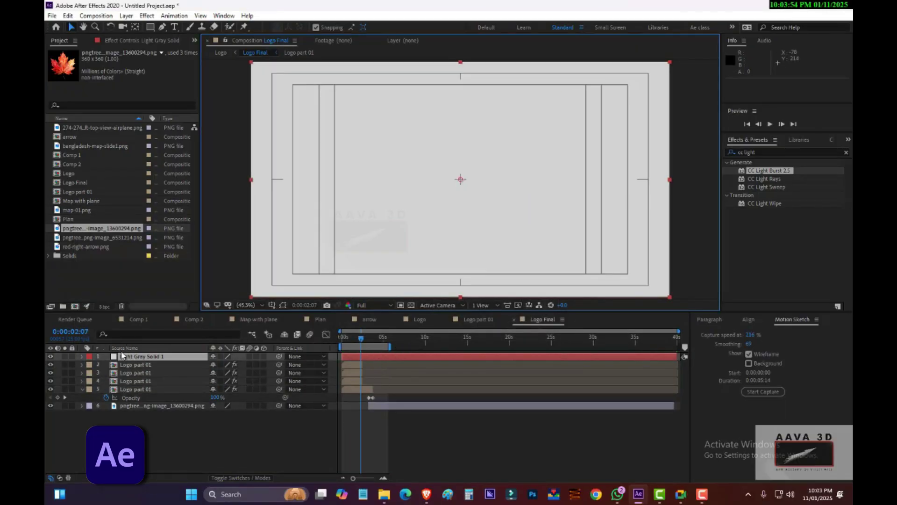
left_click_drag(122, 356, 148, 432)
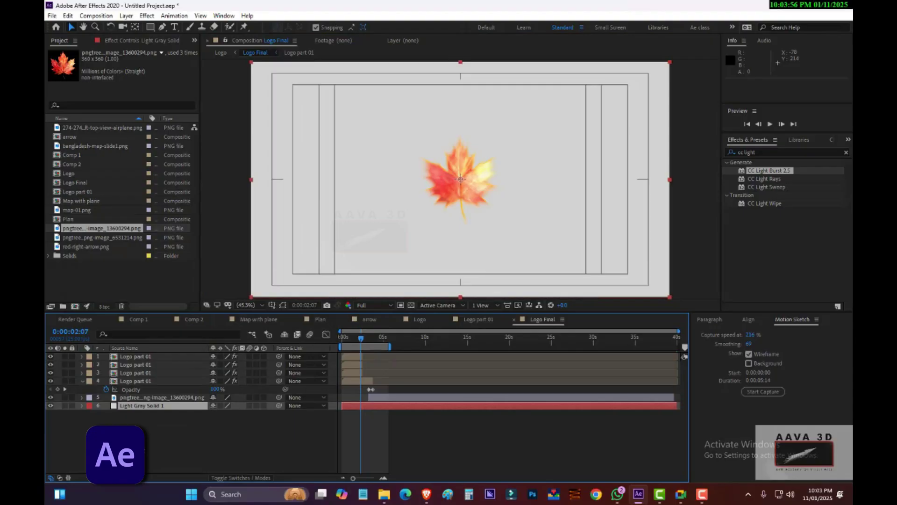
Preview the logo animation against the light gray background and scrub back to 0:00:00:14
key("space")
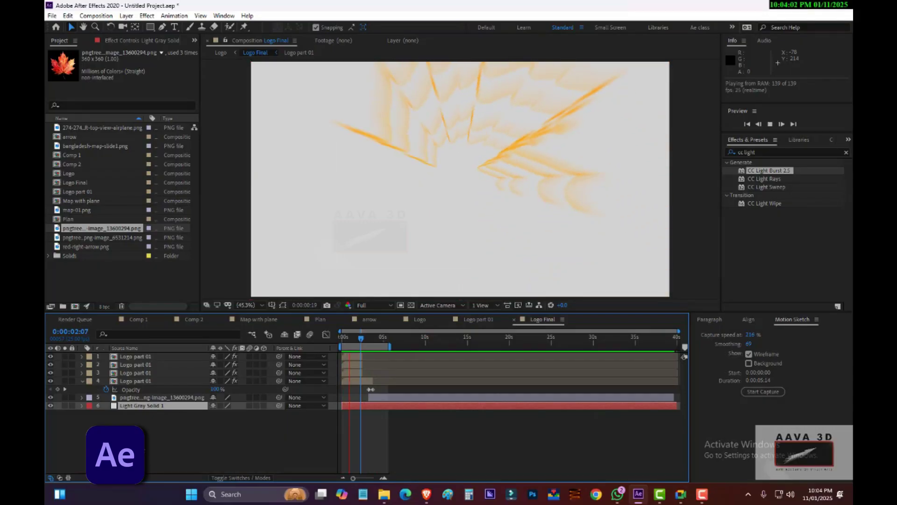
key("space")
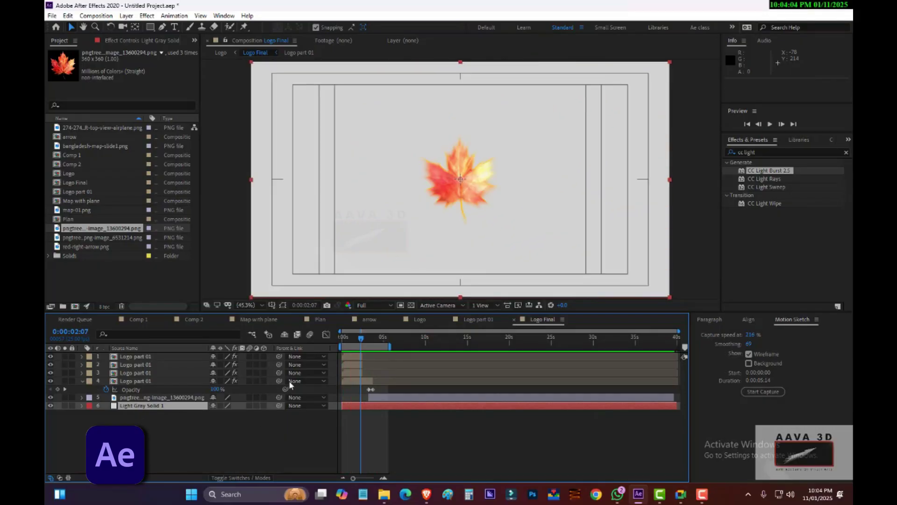
left_click(350, 336)
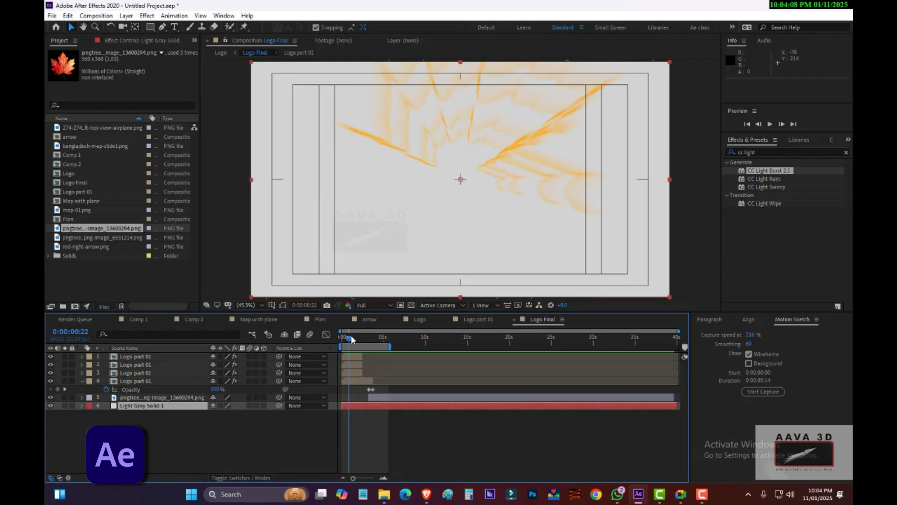
left_click_drag(352, 339, 346, 337)
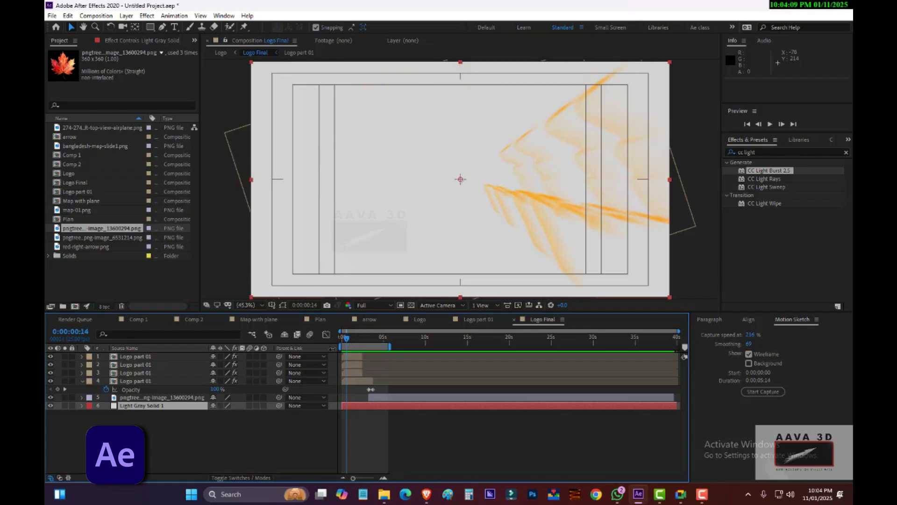
Apply Gradient Ramp to the light gray background solid and set its End Color to dark red 311313
left_click(748, 152)
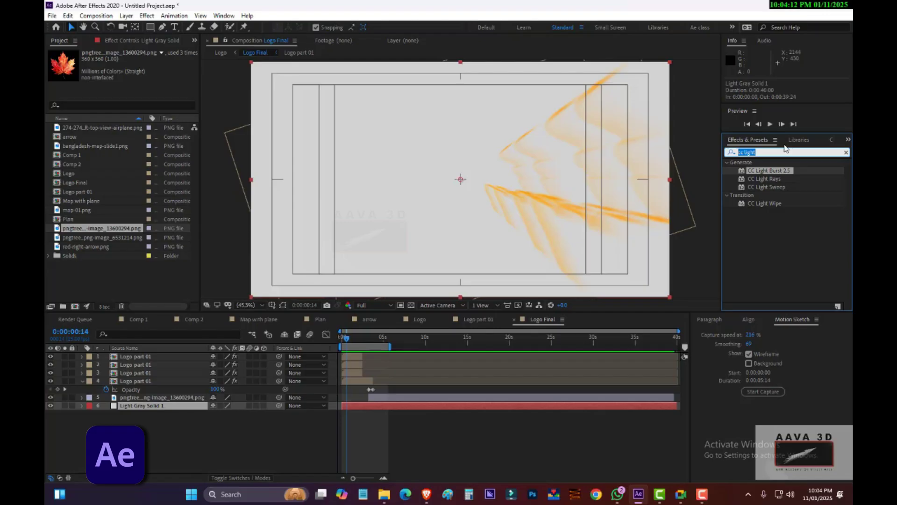
type("ramp")
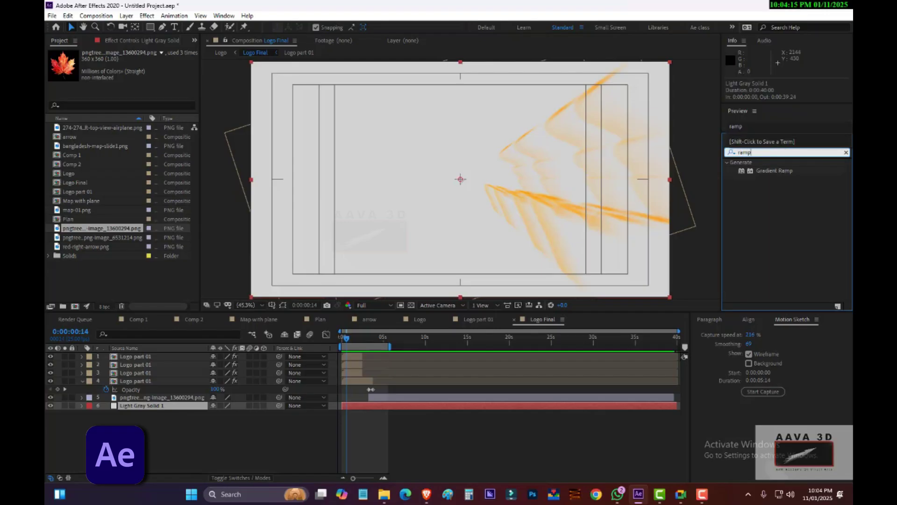
double_click(774, 170)
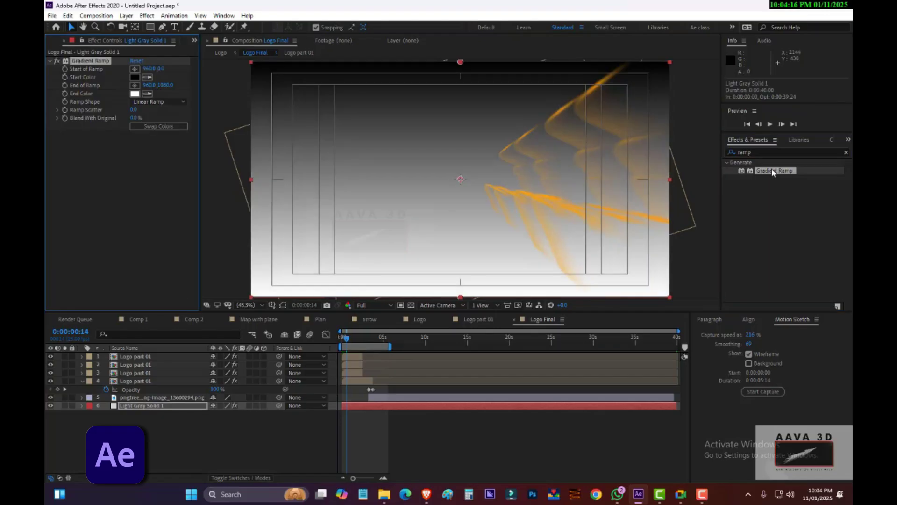
left_click(134, 93)
mouse_move(145, 334)
left_mouse_down()
mouse_move(150, 357)
mouse_move(159, 346)
left_mouse_up()
left_click(294, 249)
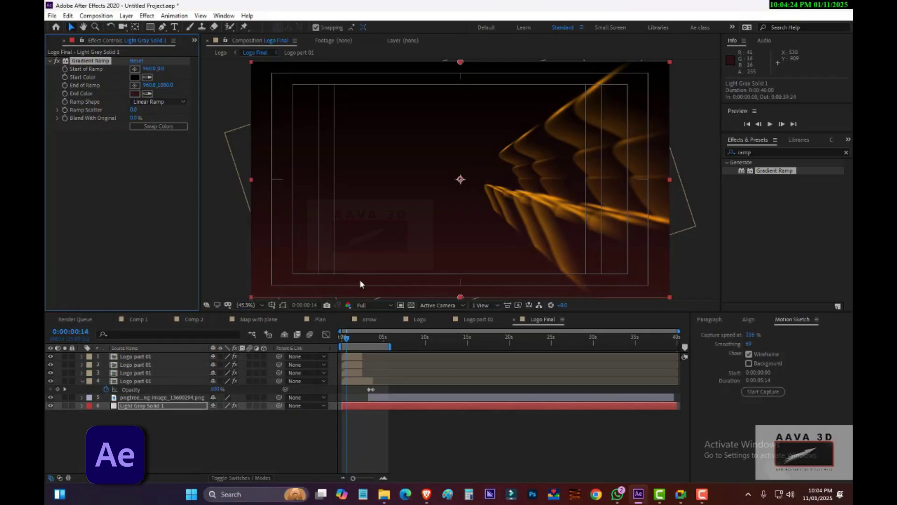
Scrub through the logo animation to check how the light rays and leaf look over the dark gradient background
left_click(356, 337)
key("space")
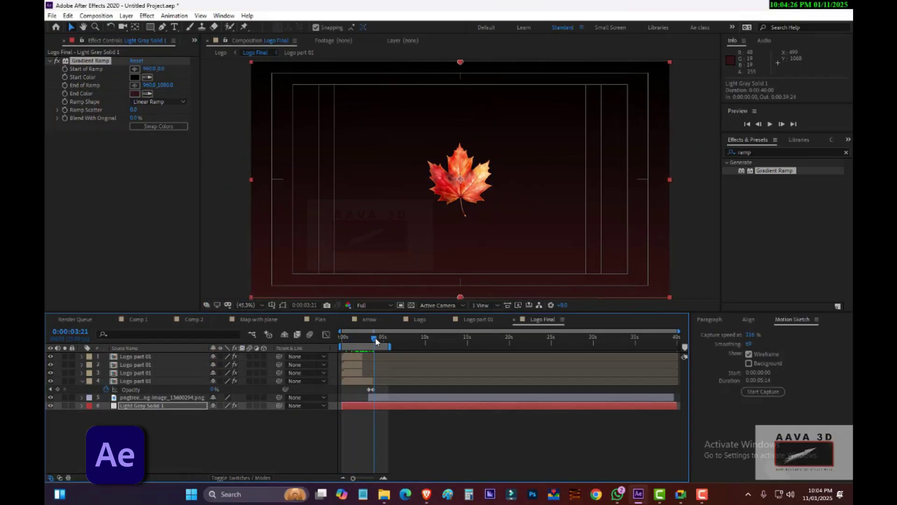
mouse_move(364, 339)
left_mouse_down()
mouse_move(336, 341)
mouse_move(354, 342)
left_mouse_up()
Change the background gradient's End Color to the brighter red 7C0303
left_click(135, 93)
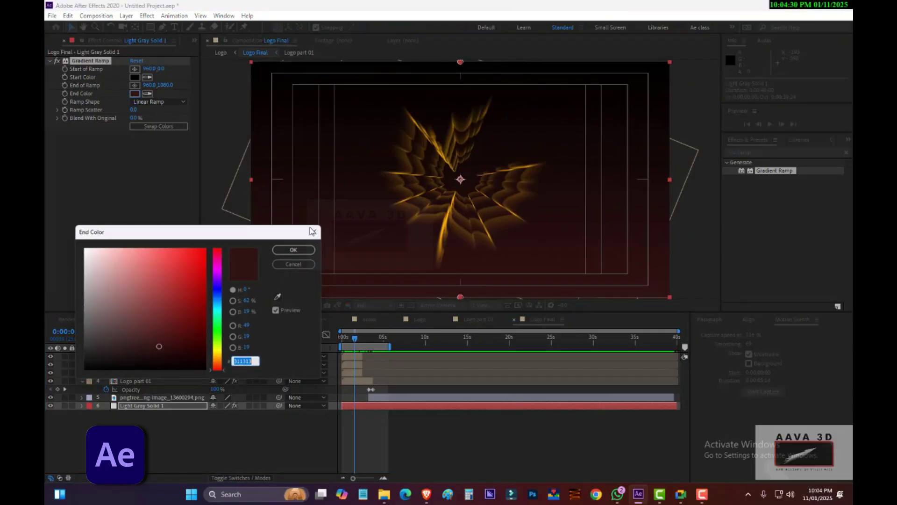
left_click(201, 311)
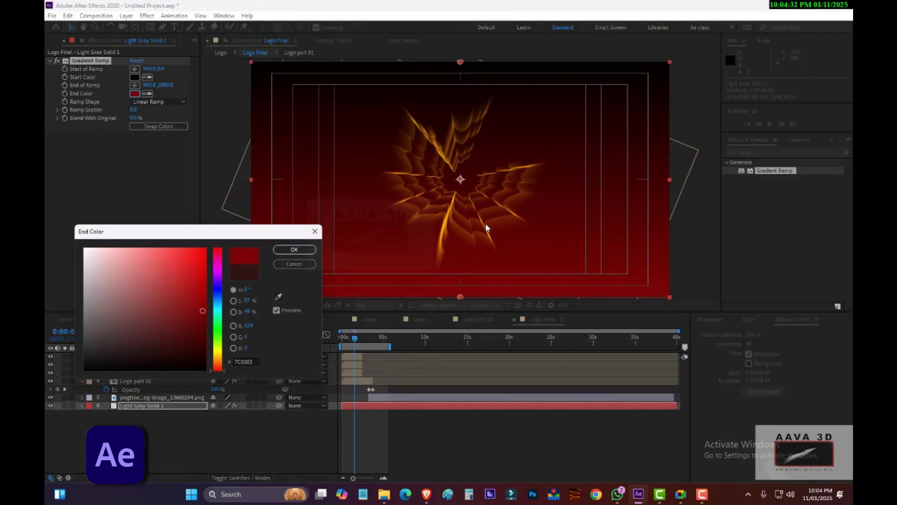
Sample the logo's gold (CF9001) as the gradient's end color and set its start color to black (000000)
left_click(279, 297)
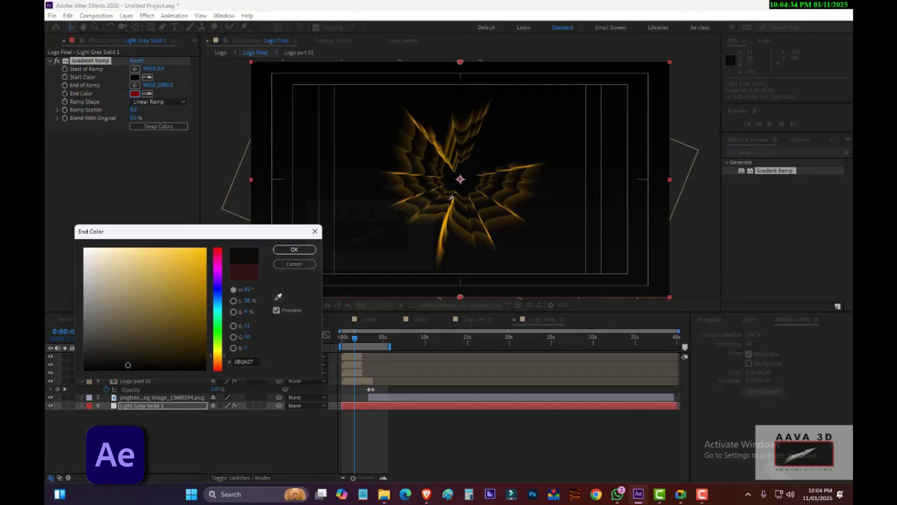
left_click(453, 203)
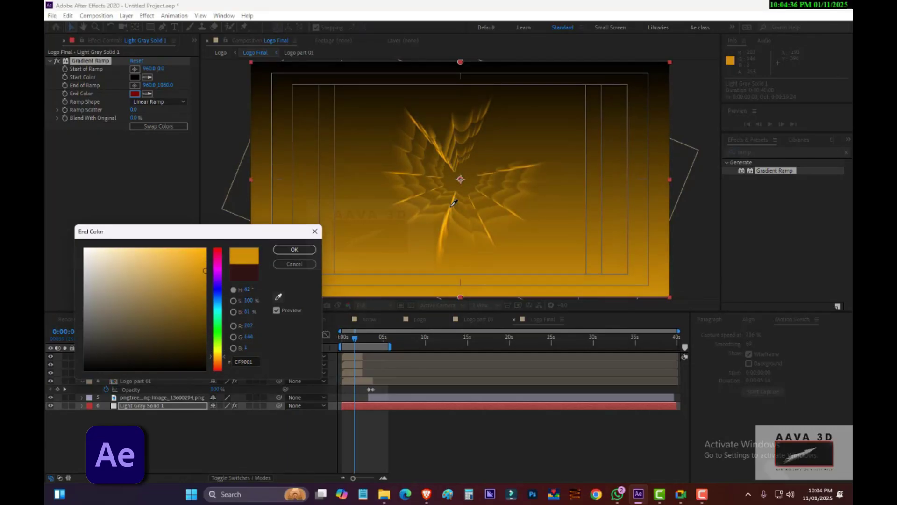
left_click(294, 249)
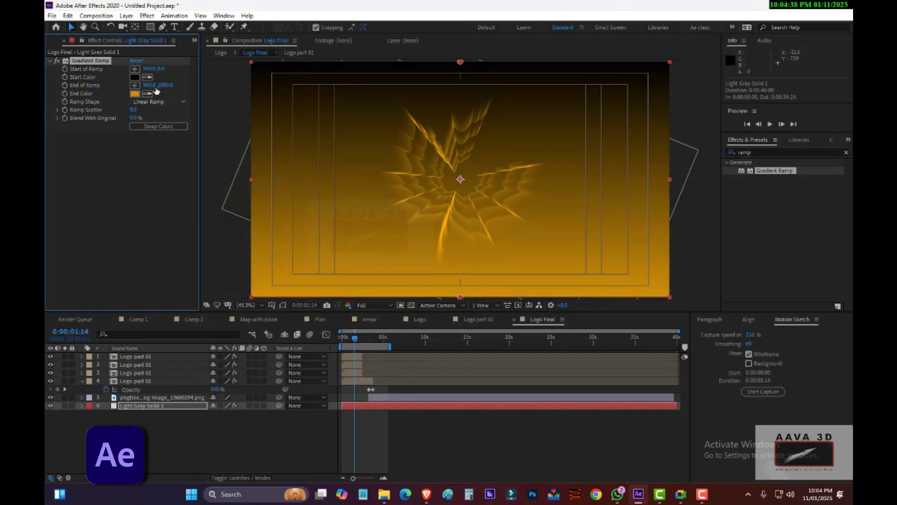
left_click(134, 77)
left_click_drag(89, 255, 127, 374)
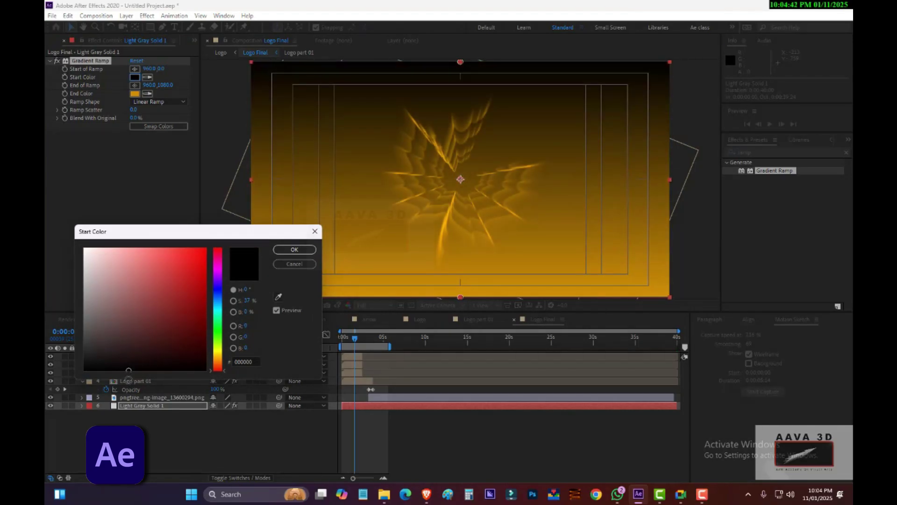
left_click(281, 249)
Preview the logo animation over the gradient background and inspect the leaf at 0:00:02:07
left_click(222, 244)
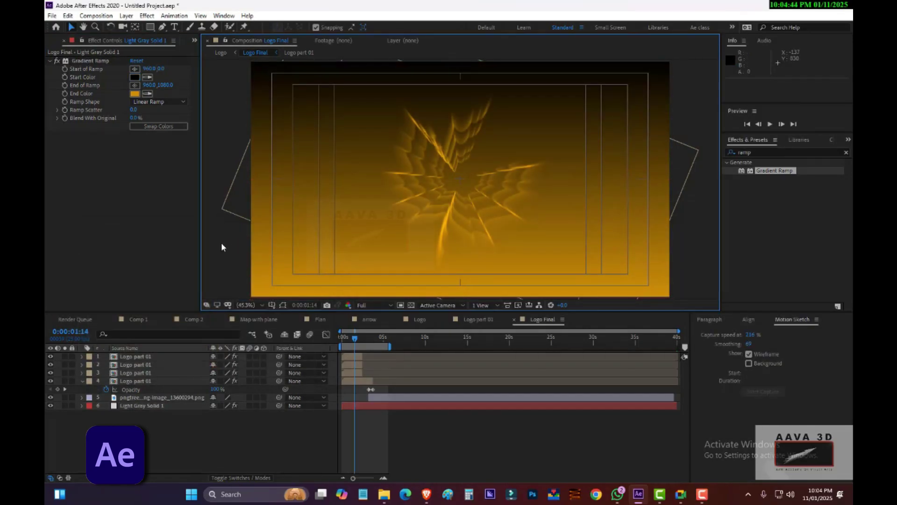
key("space")
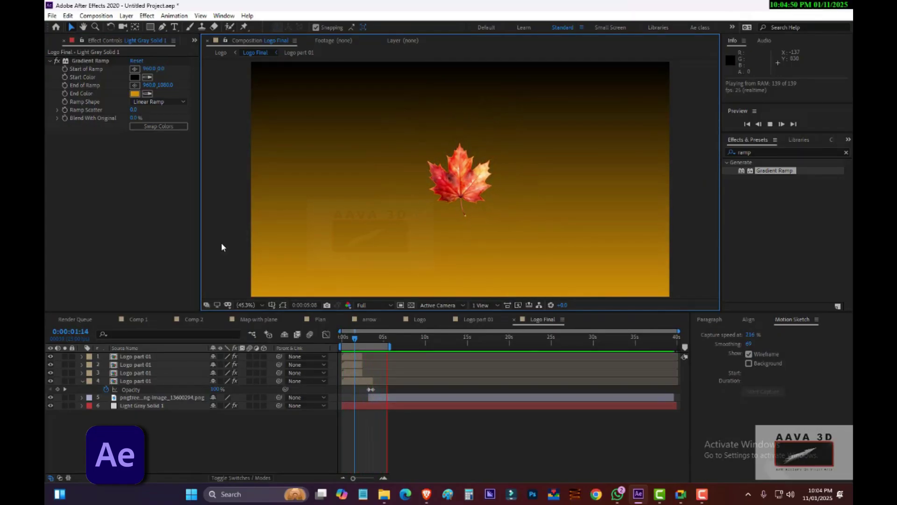
left_click(360, 339)
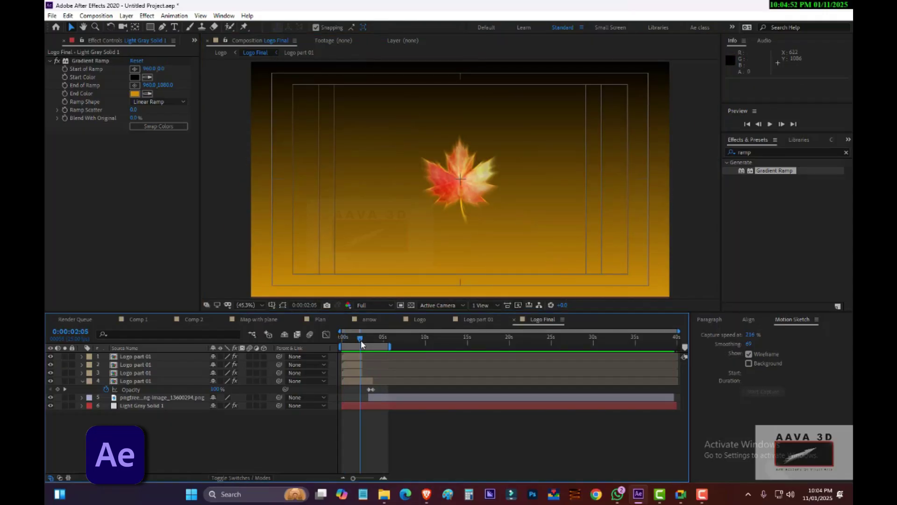
left_click_drag(361, 340, 362, 340)
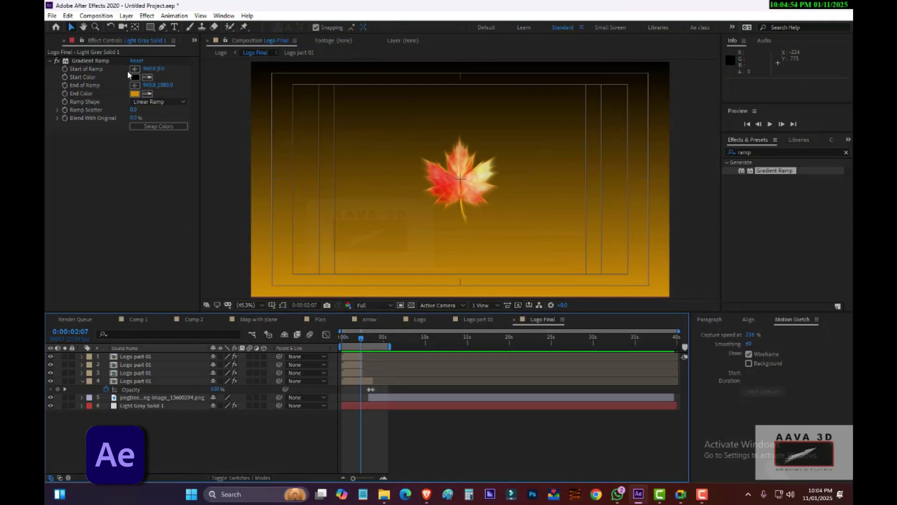
Move the gradient's start point to about 960, 543.3 and its end point below the frame to about 955.6, 1380.4
left_click(90, 61)
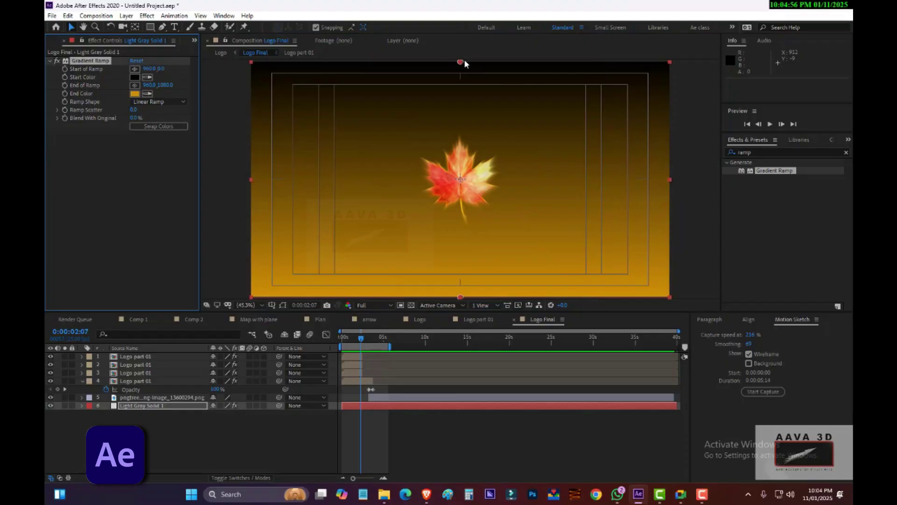
left_click_drag(461, 63, 461, 184)
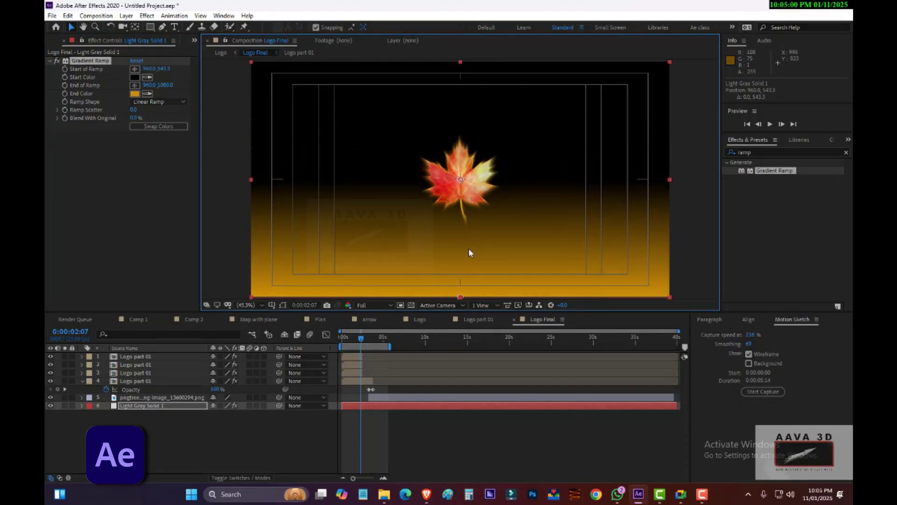
left_click_drag(460, 296, 470, 261)
left_click_drag(460, 300, 457, 363)
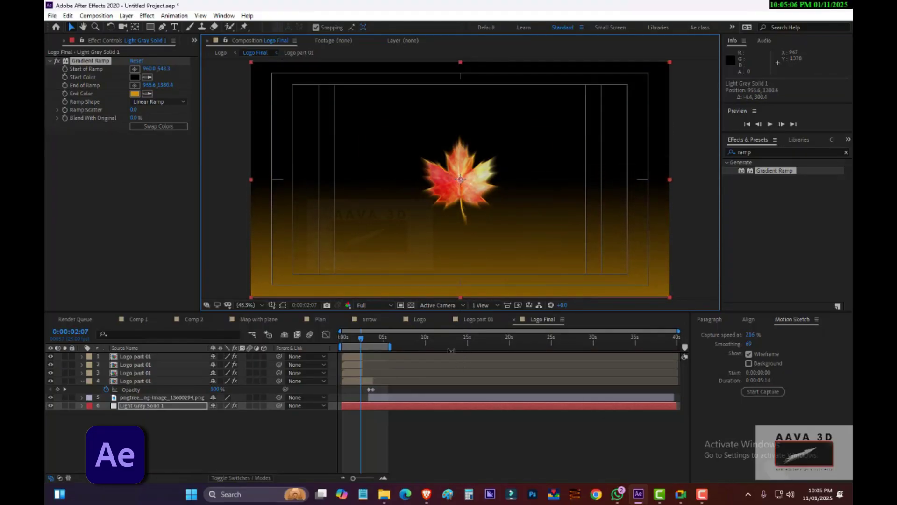
Set the gradient's start color to a muted pinkish gray (918486)
left_click(135, 78)
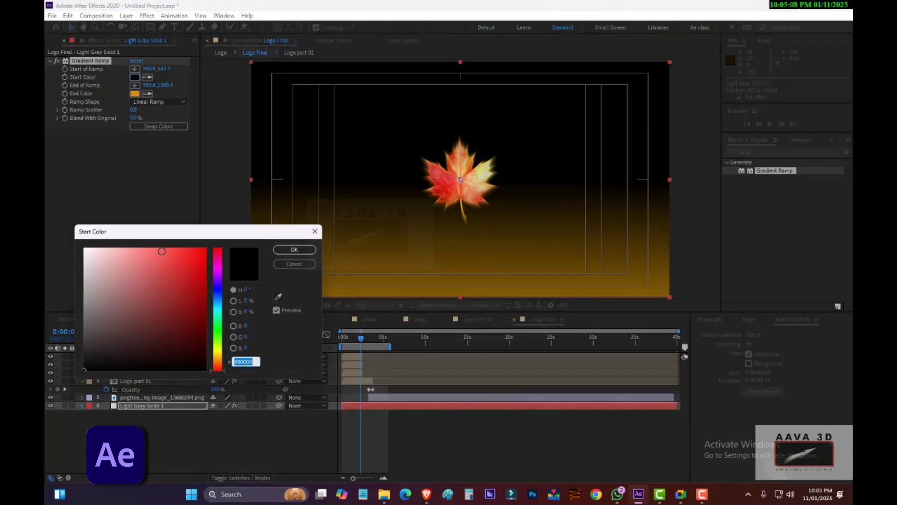
mouse_move(161, 252)
left_mouse_down()
mouse_move(173, 292)
mouse_move(219, 289)
mouse_move(225, 254)
left_mouse_up()
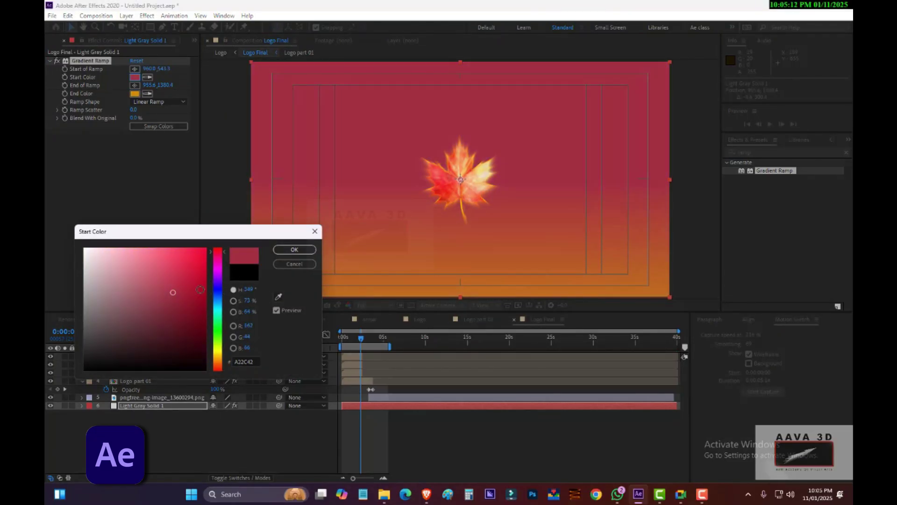
mouse_move(200, 289)
left_mouse_down()
mouse_move(114, 352)
mouse_move(92, 300)
left_mouse_up()
left_click(294, 249)
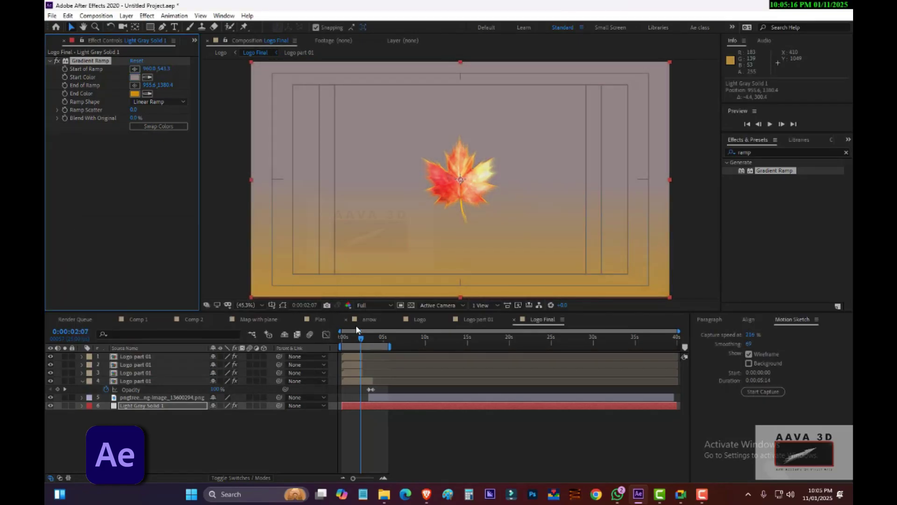
Apply the Drop Shadow effect to the maple leaf image layer and check it at 0:00:04:10
left_click_drag(357, 328, 380, 344)
left_click(260, 305)
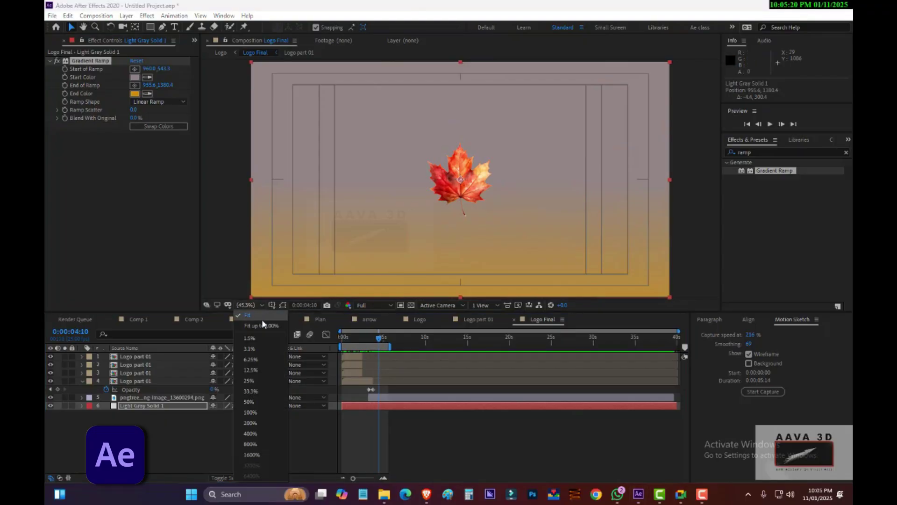
left_click(258, 424)
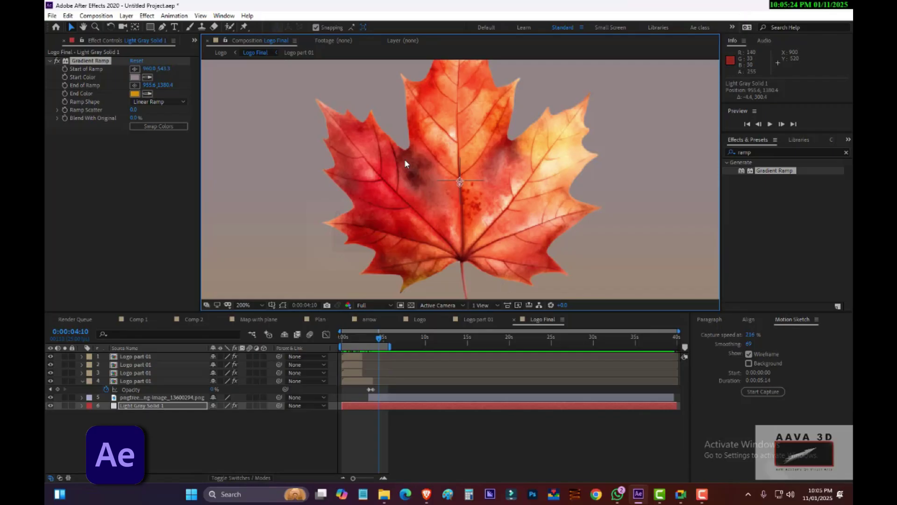
left_click(162, 396)
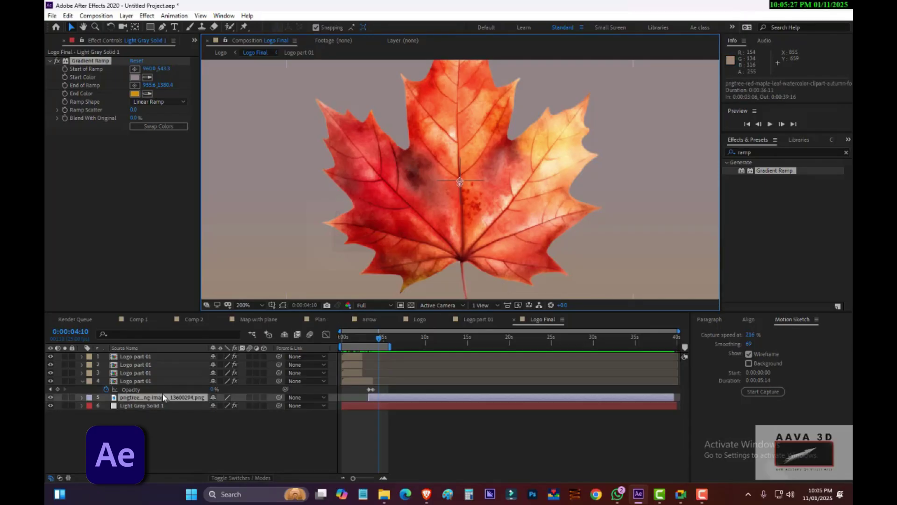
left_click(767, 152)
type("drop")
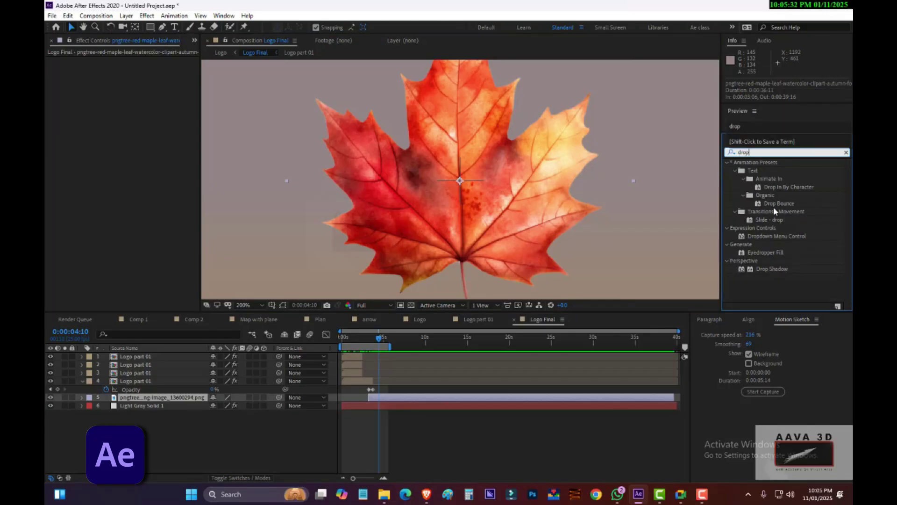
double_click(774, 270)
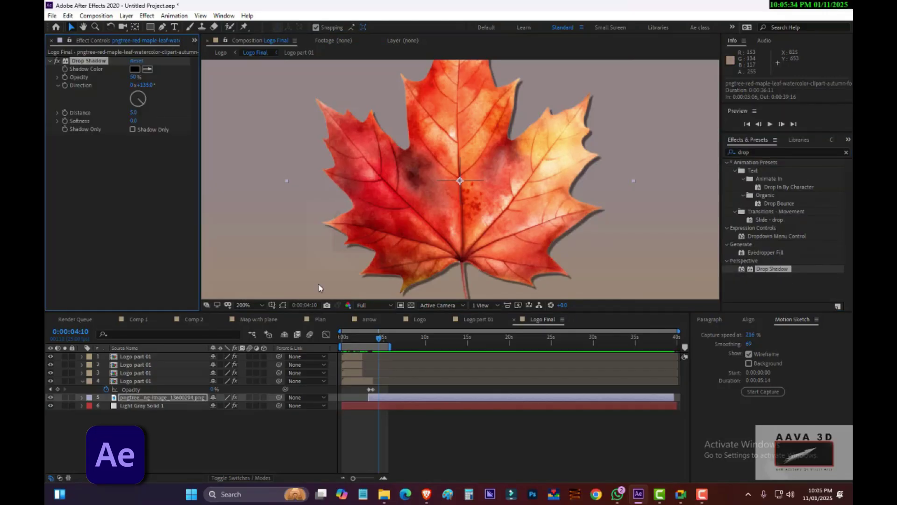
left_click(247, 306)
left_click(254, 315)
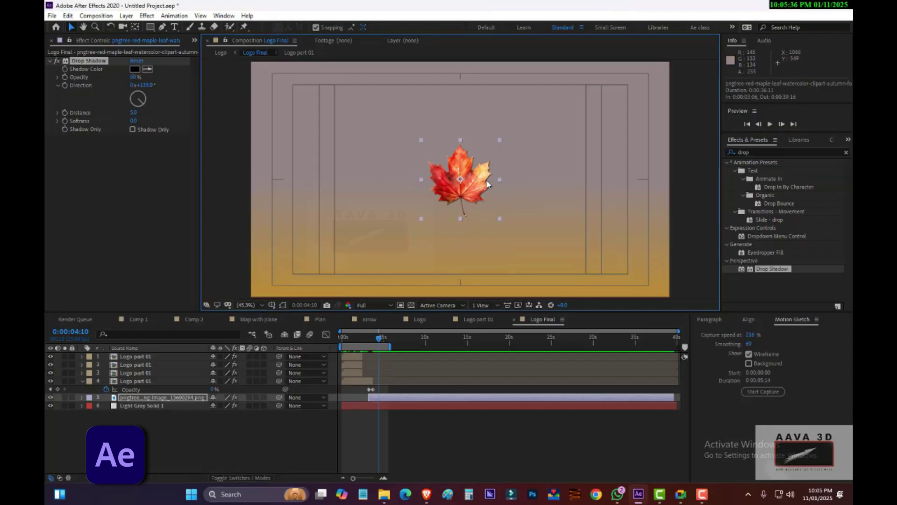
At 0:00:00:19, change the background solid's gradient start color to dark green (354C40)
left_click(352, 338)
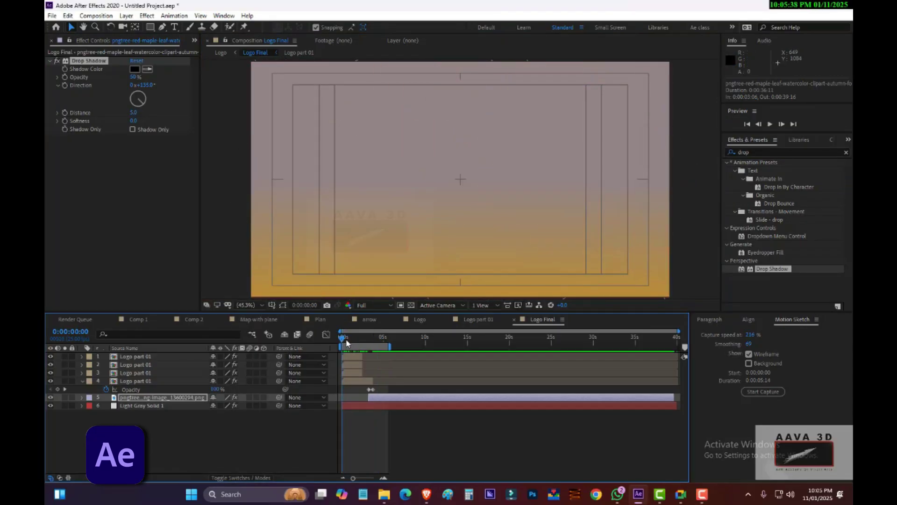
mouse_move(351, 338)
left_mouse_down()
mouse_move(380, 344)
mouse_move(340, 338)
mouse_move(348, 338)
left_mouse_up()
left_click(140, 405)
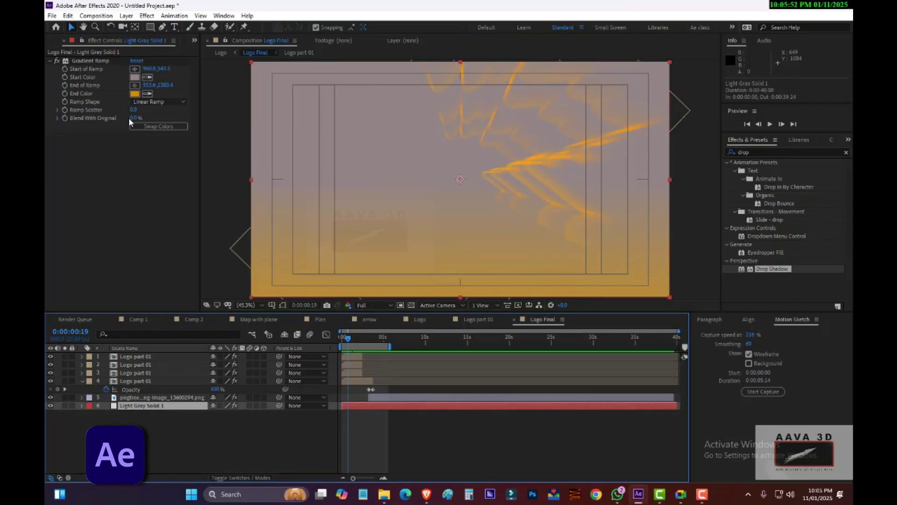
left_click(135, 77)
left_click(173, 257)
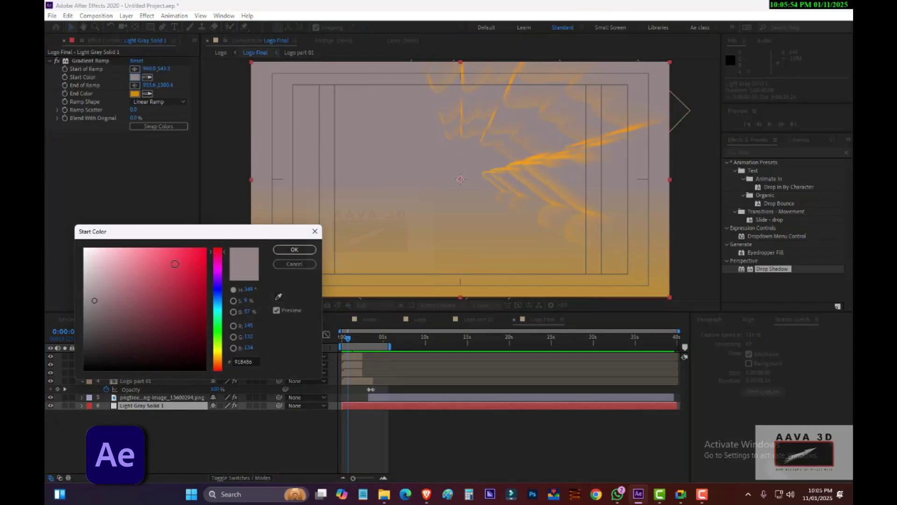
left_click_drag(173, 258, 137, 304)
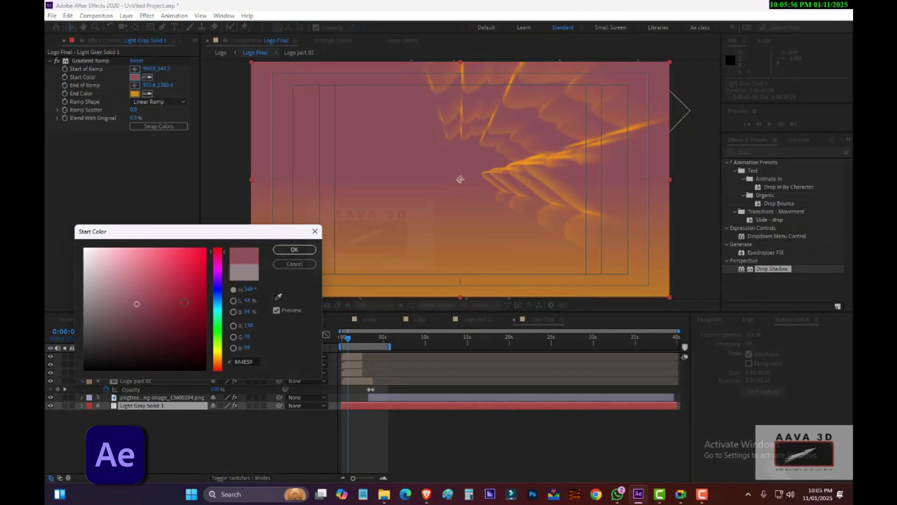
left_click(220, 319)
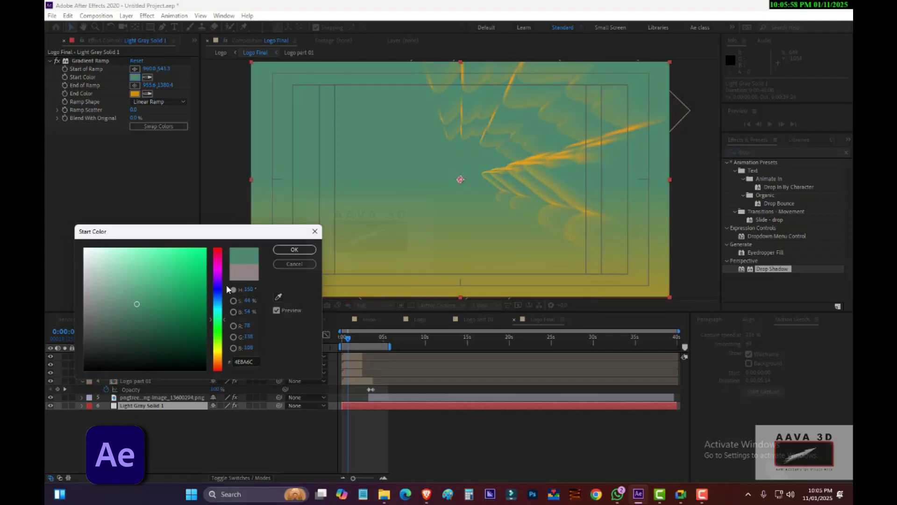
left_click_drag(119, 345, 121, 334)
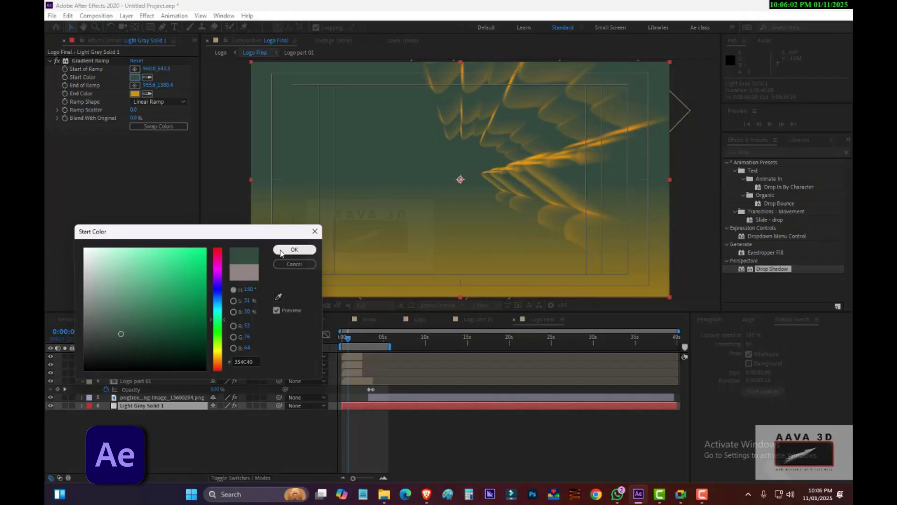
left_click(295, 249)
Set the gradient's end color to a strong orange with a hue of 37°
left_click(135, 93)
mouse_move(122, 333)
left_mouse_down()
mouse_move(122, 340)
mouse_move(150, 331)
left_mouse_up()
left_click_drag(217, 268, 217, 245)
mouse_move(167, 270)
left_mouse_down()
mouse_move(201, 235)
mouse_move(197, 321)
mouse_move(221, 345)
left_mouse_up()
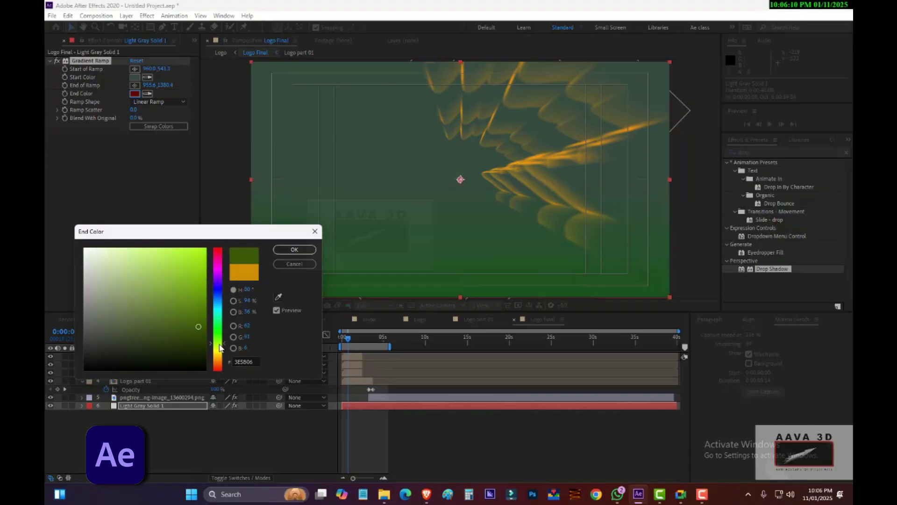
mouse_move(180, 253)
left_mouse_down()
mouse_move(146, 236)
mouse_move(179, 320)
left_mouse_up()
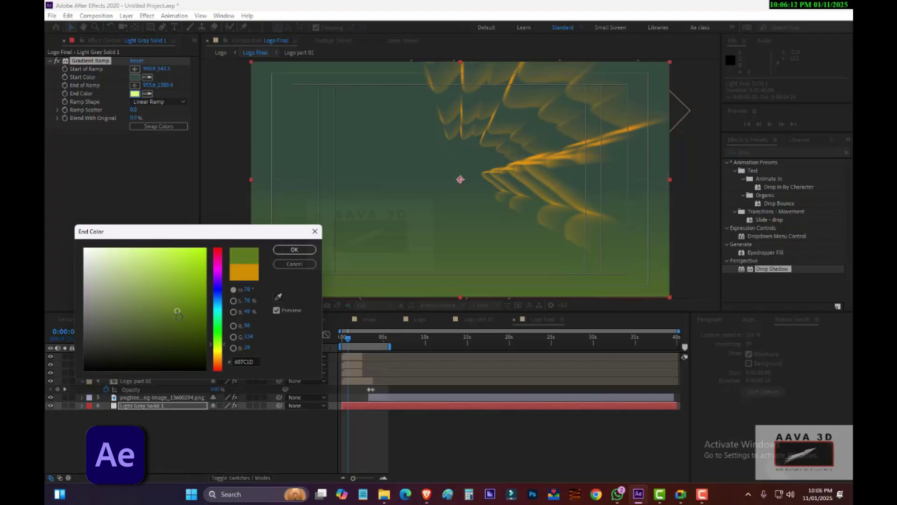
left_click_drag(224, 350, 225, 363)
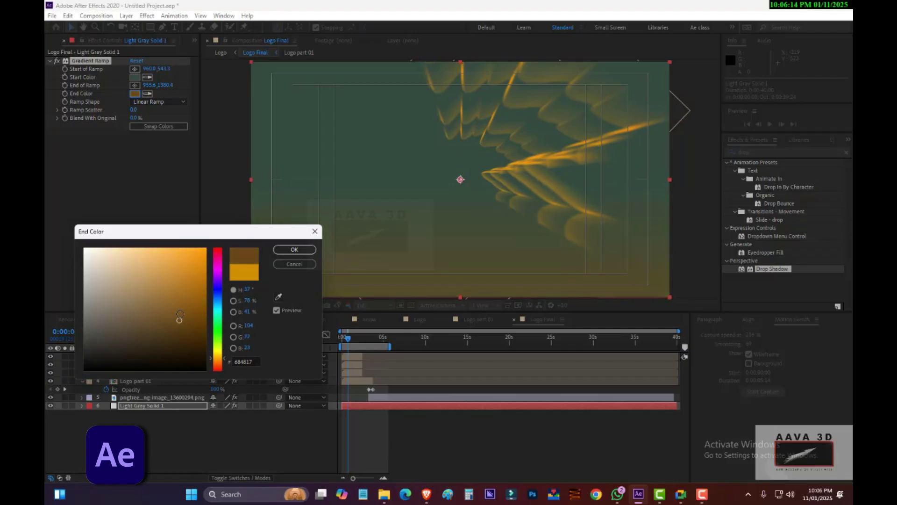
mouse_move(179, 321)
left_mouse_down()
mouse_move(194, 333)
mouse_move(196, 276)
left_mouse_up()
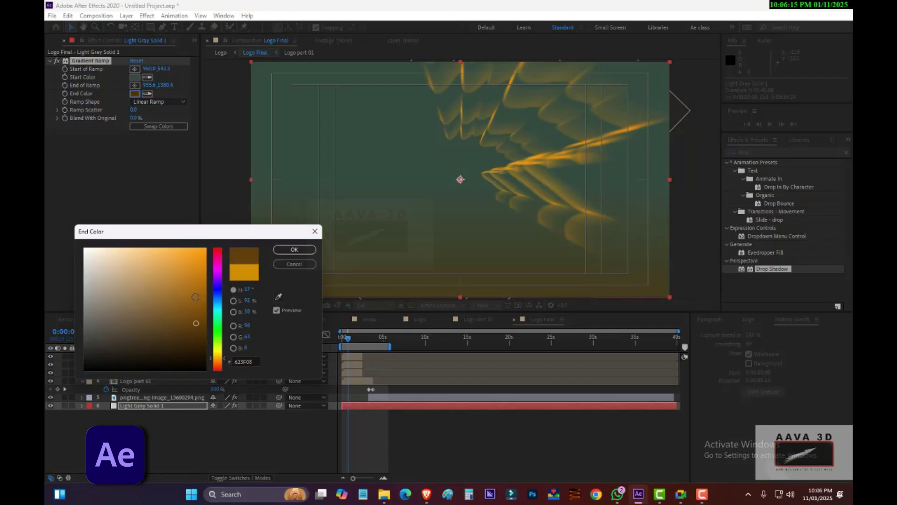
left_click(294, 249)
Set the gradient's start color to a neutral dark gray with 0% saturation
left_click(135, 77)
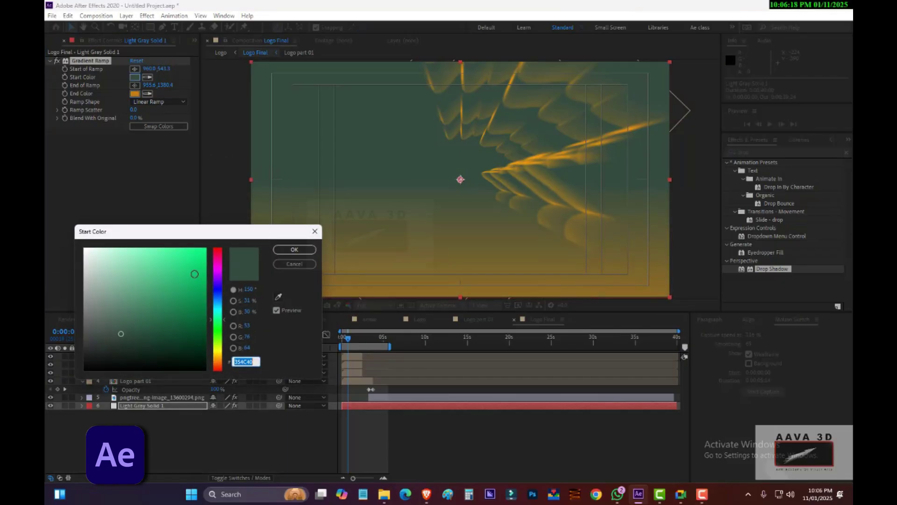
left_click_drag(219, 303, 84, 347)
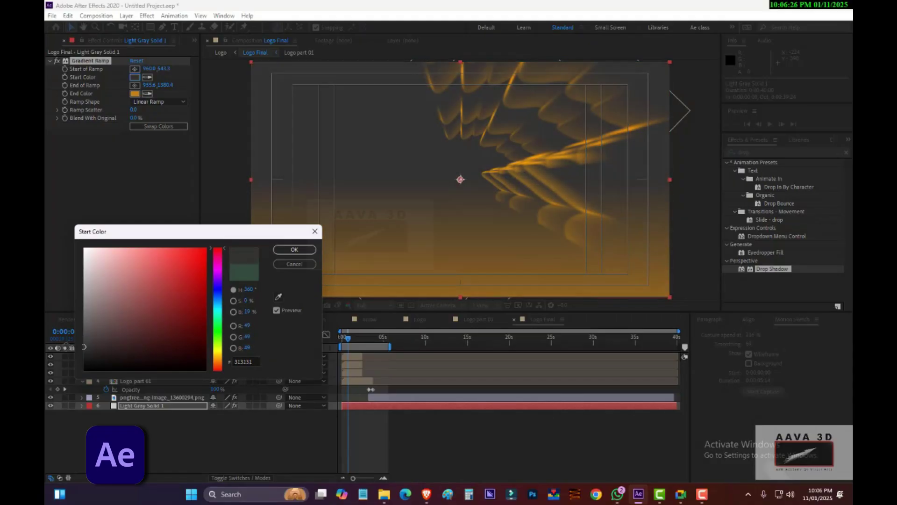
left_click(302, 252)
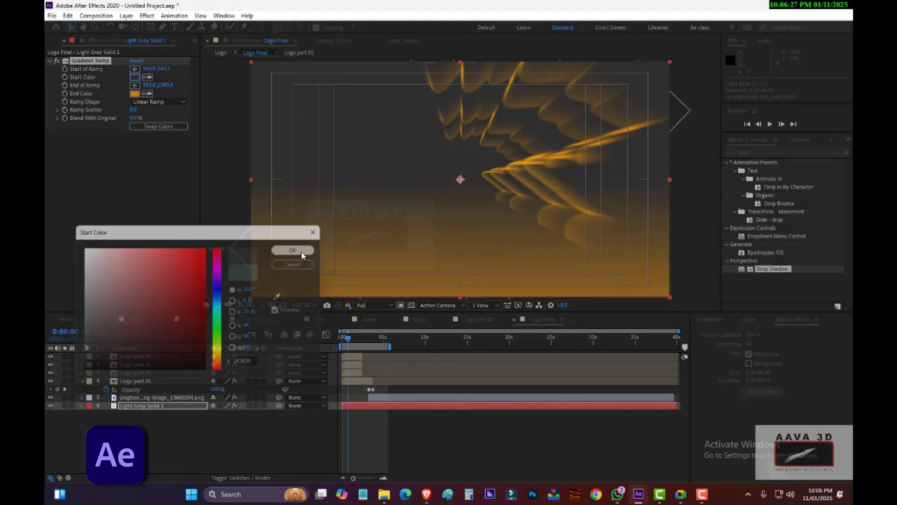
Change the ramp shape to Radial Ramp, move its start to about 960, 534.5, and check the leaf at 0:00:04:13
left_click(161, 102)
left_click(161, 124)
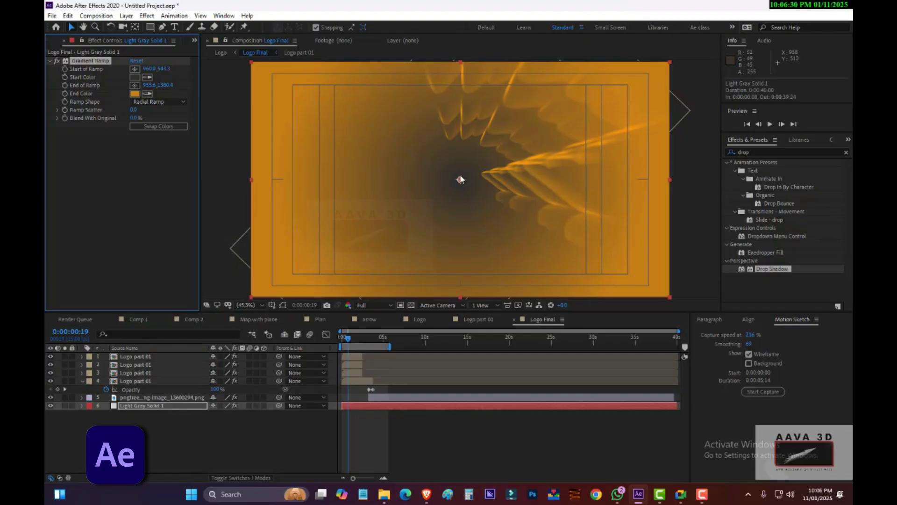
left_click_drag(461, 180, 459, 177)
left_click_drag(348, 337, 380, 343)
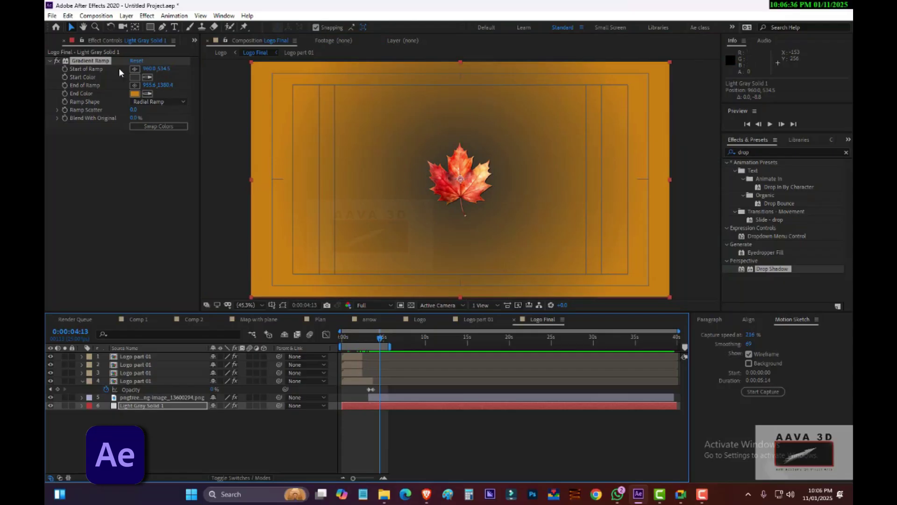
Try moving the gradient background solid horizontally by about -121.5 px in the composition, and undo the move
left_click(106, 82)
left_click(462, 184)
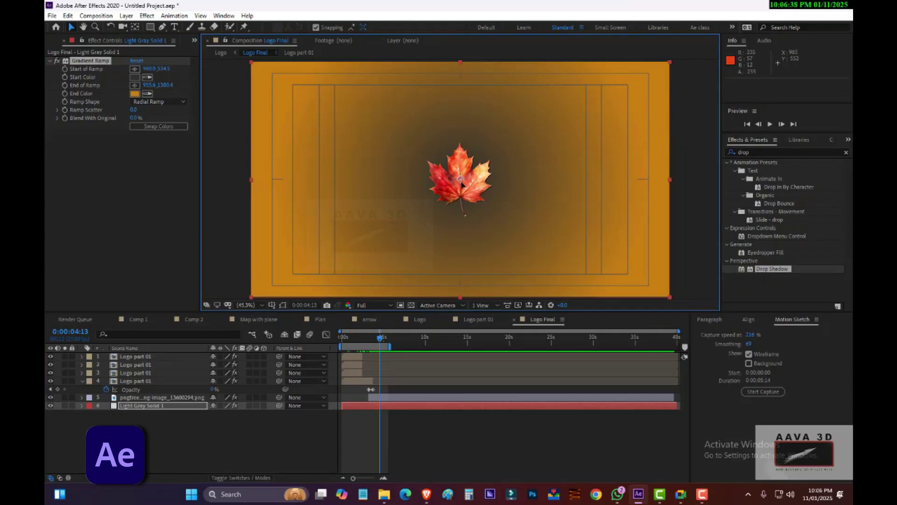
left_click_drag(459, 184, 438, 184)
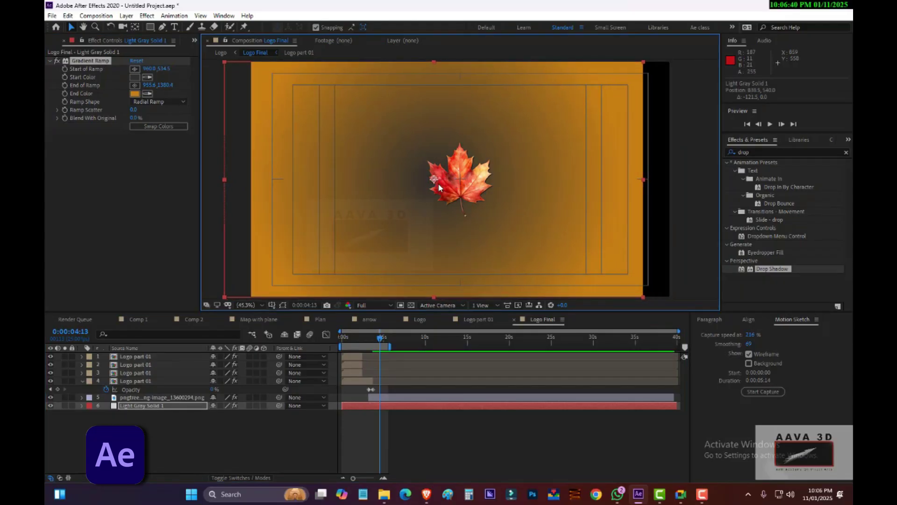
key("ctrl+z")
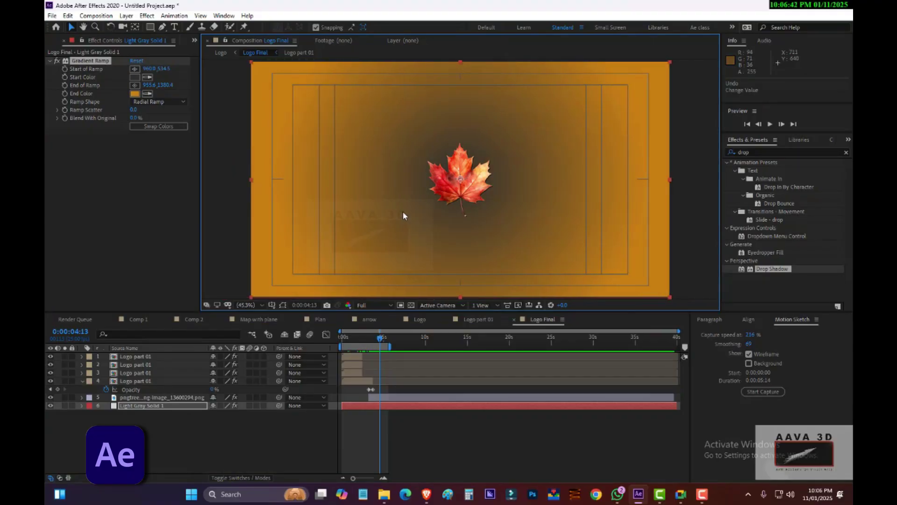
Try moving the radial ramp's end point farther below the composition, and undo the change
left_click(251, 304)
left_click(260, 400)
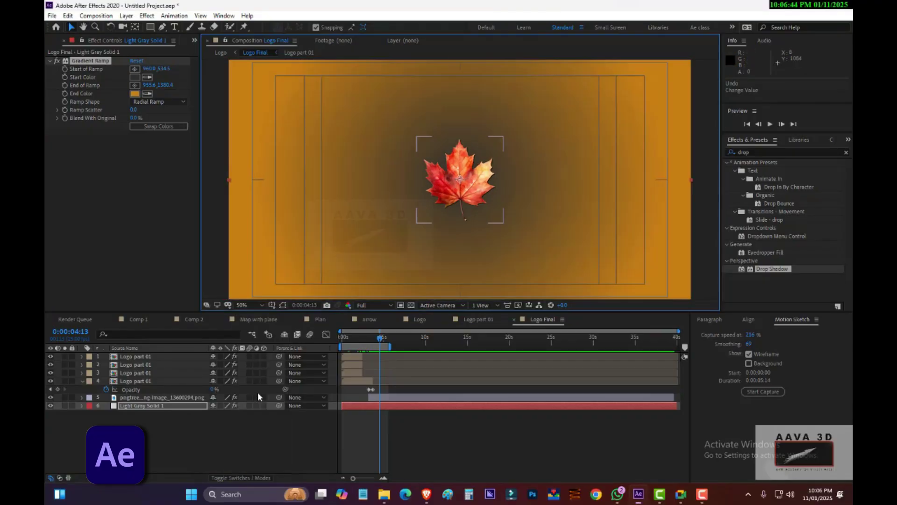
left_click(249, 303)
left_click(254, 381)
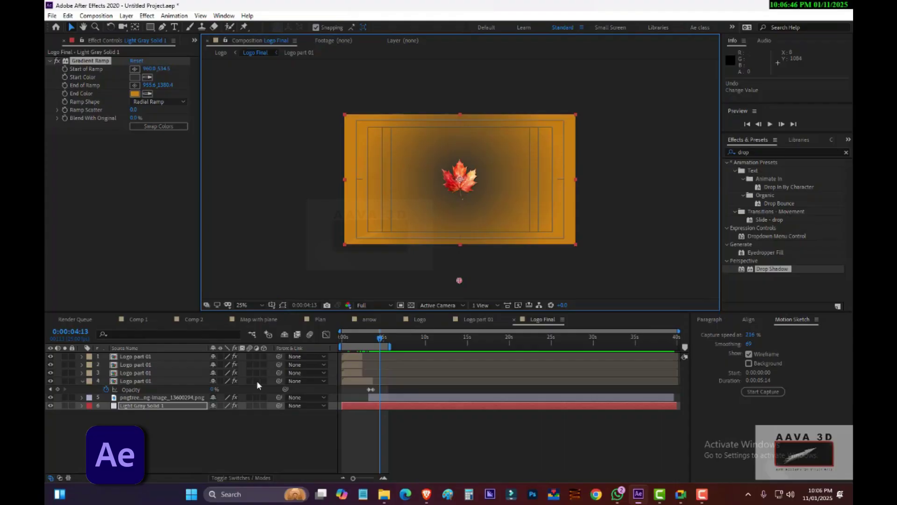
left_click_drag(460, 281, 513, 391)
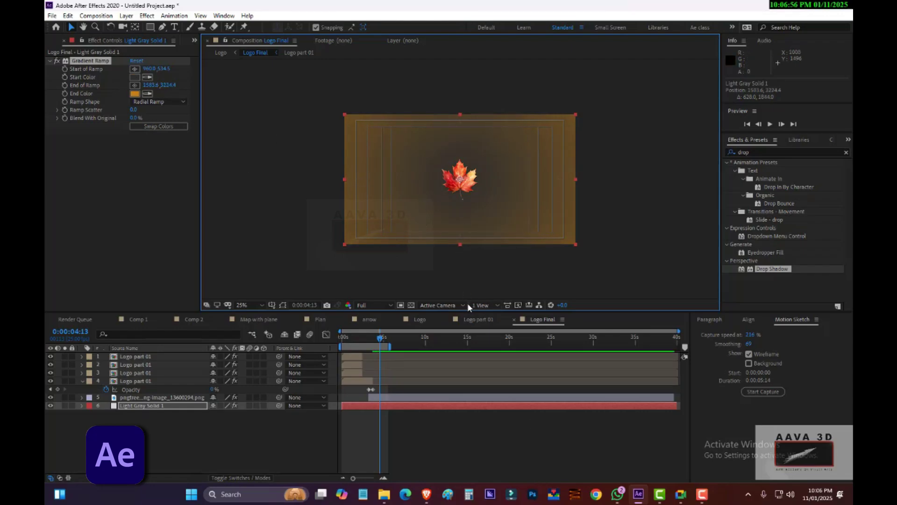
key("ctrl+z")
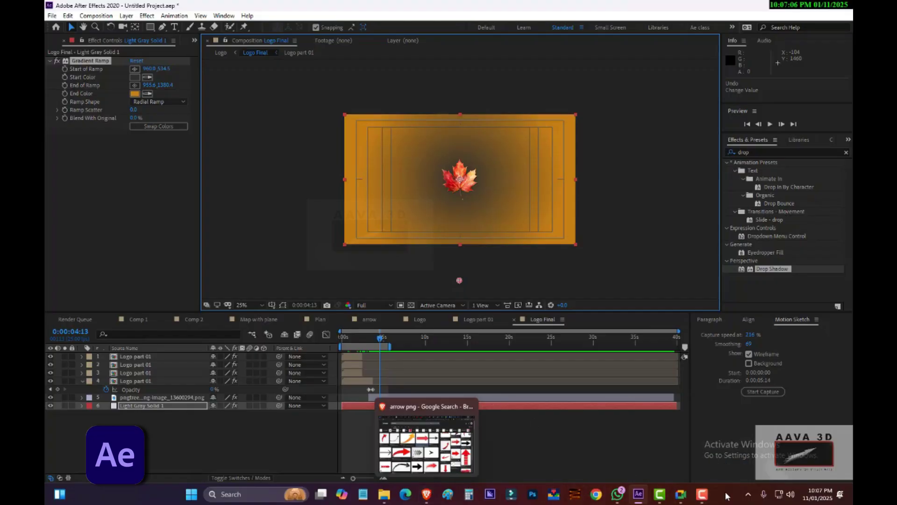
Switch away to check the Google Meet call, the Camtasia project and the screen recorder
left_click(681, 494)
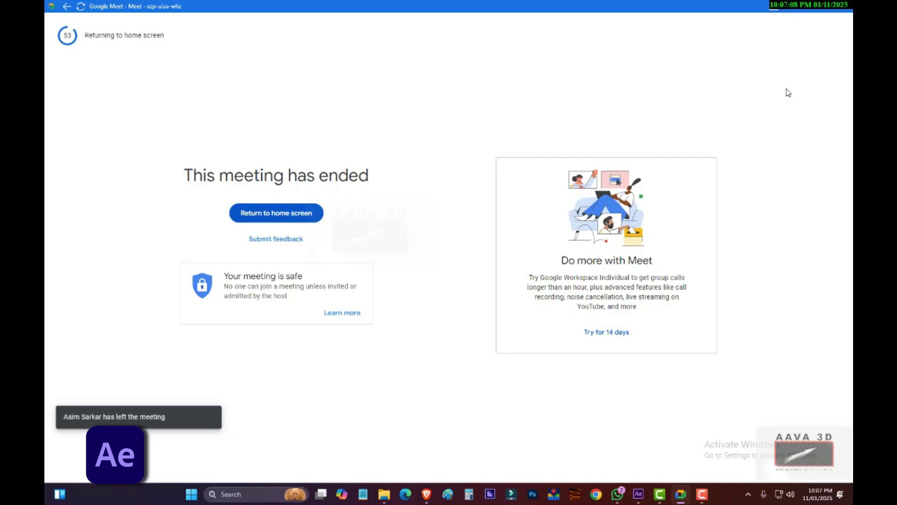
left_click(666, 494)
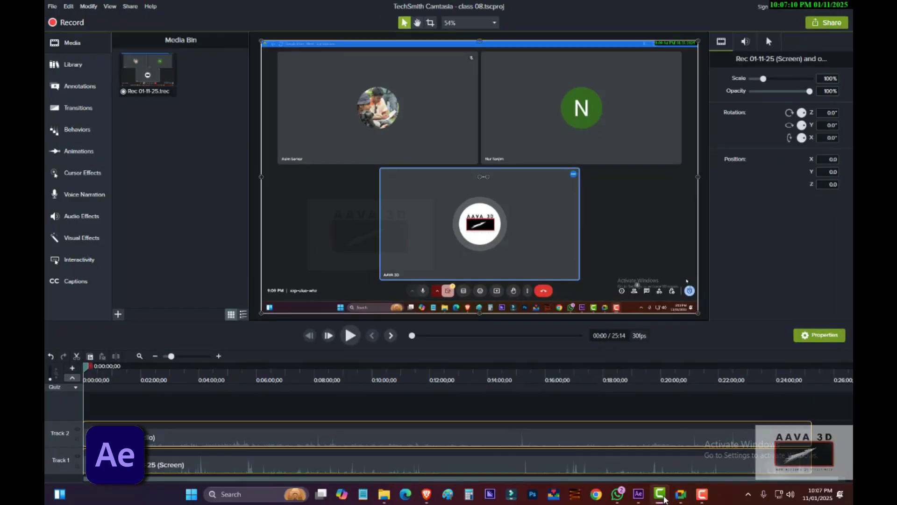
left_click(702, 494)
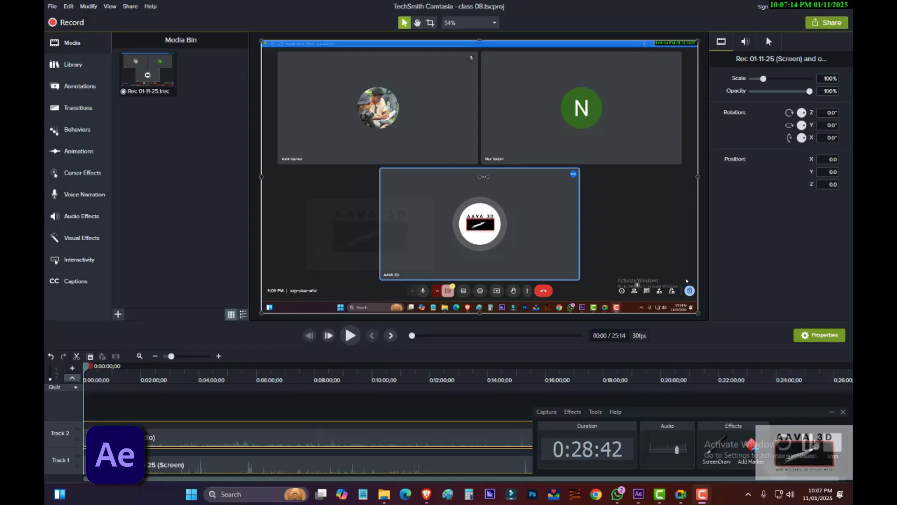
Switch to Google Meet and admit the people waiting to join the call
left_click(680, 494)
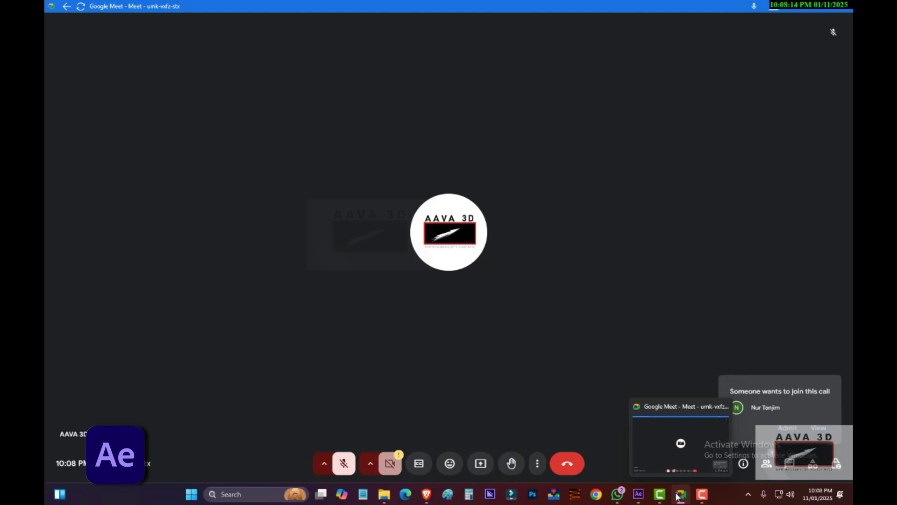
left_click(788, 428)
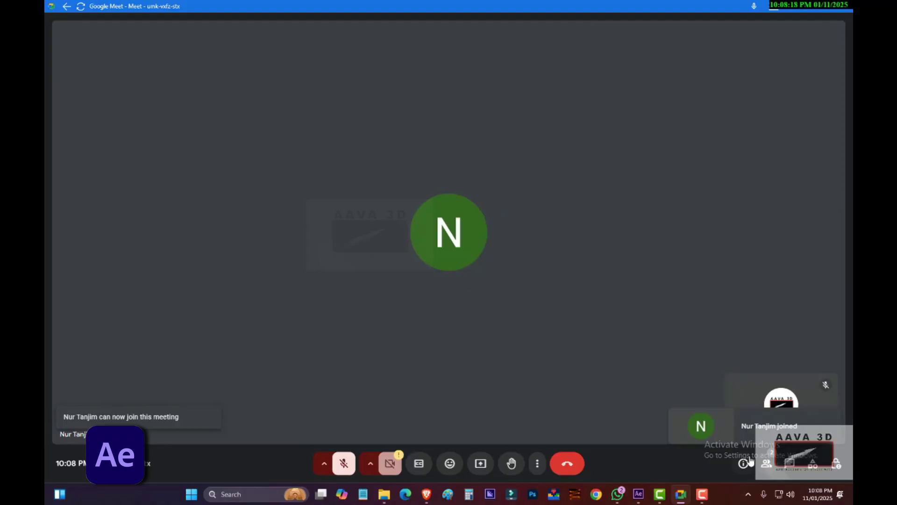
mouse_move(687, 499)
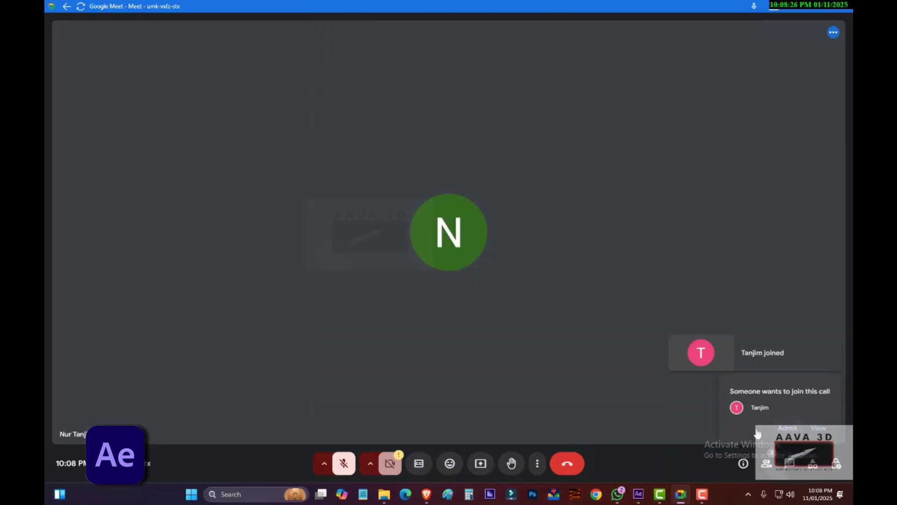
left_click(757, 434)
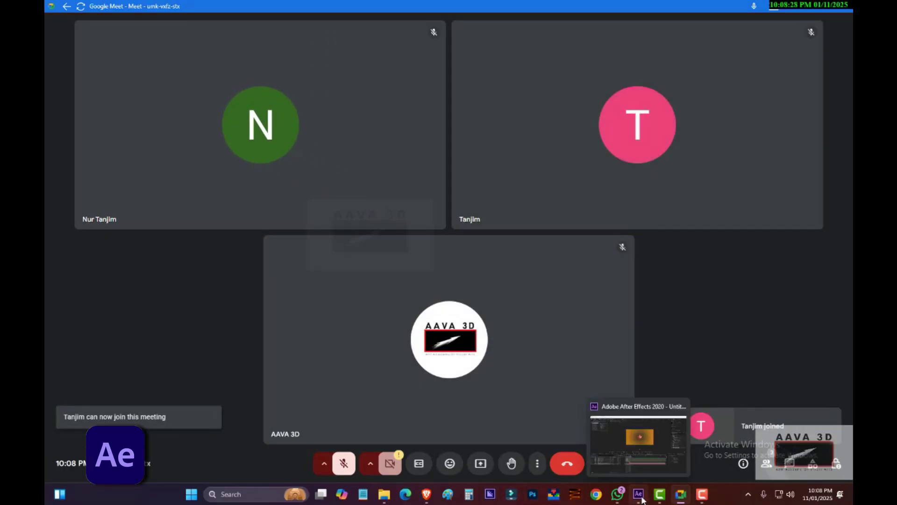
left_click(645, 499)
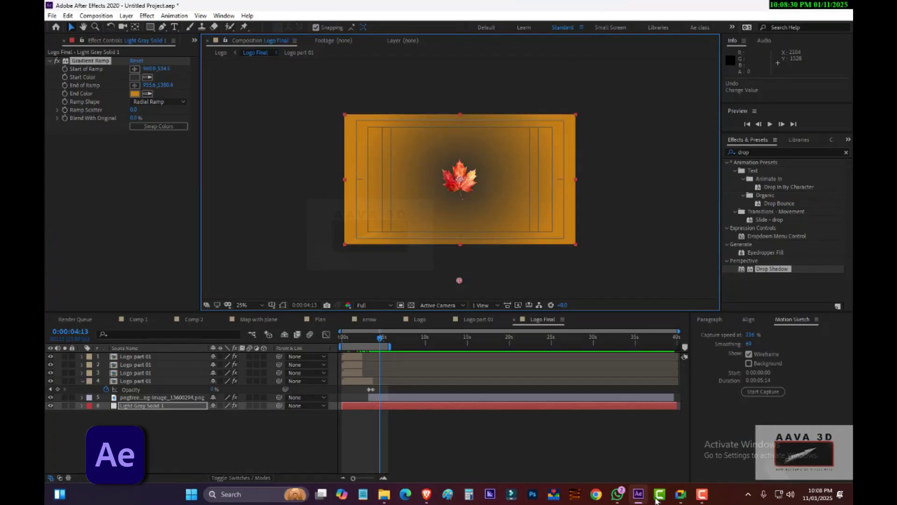
left_click(684, 498)
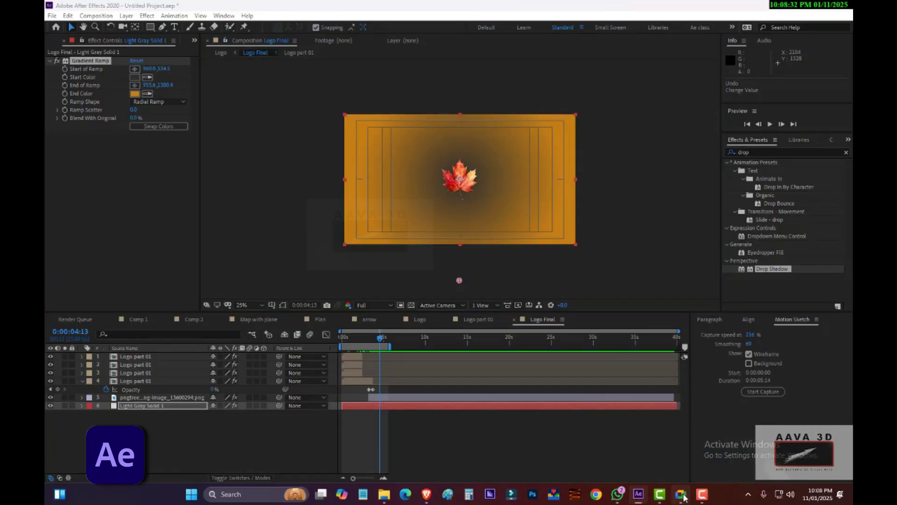
left_click(702, 494)
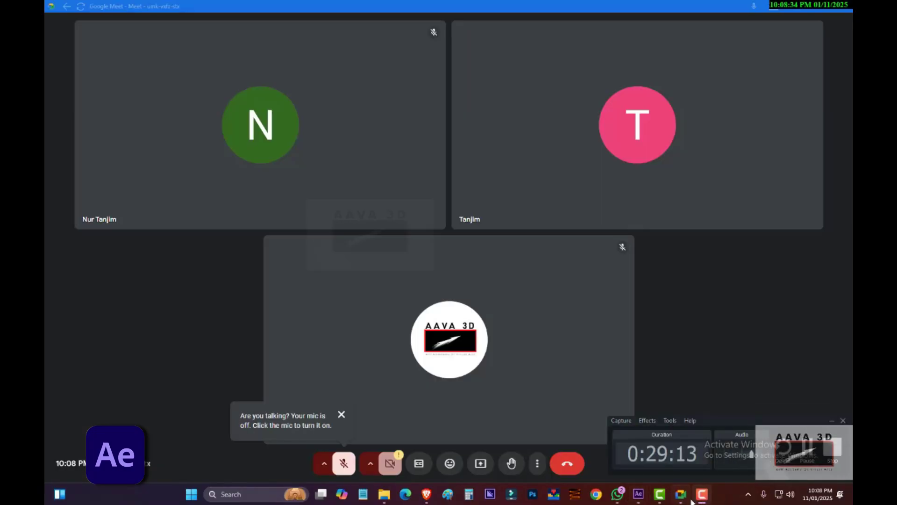
left_click(814, 454)
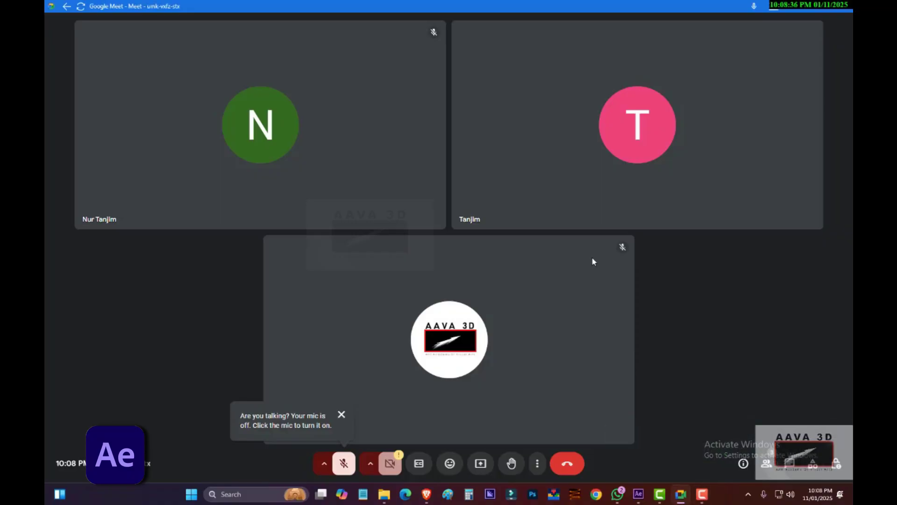
Present the entire screen in the Google Meet call
left_click(481, 463)
left_click(528, 59)
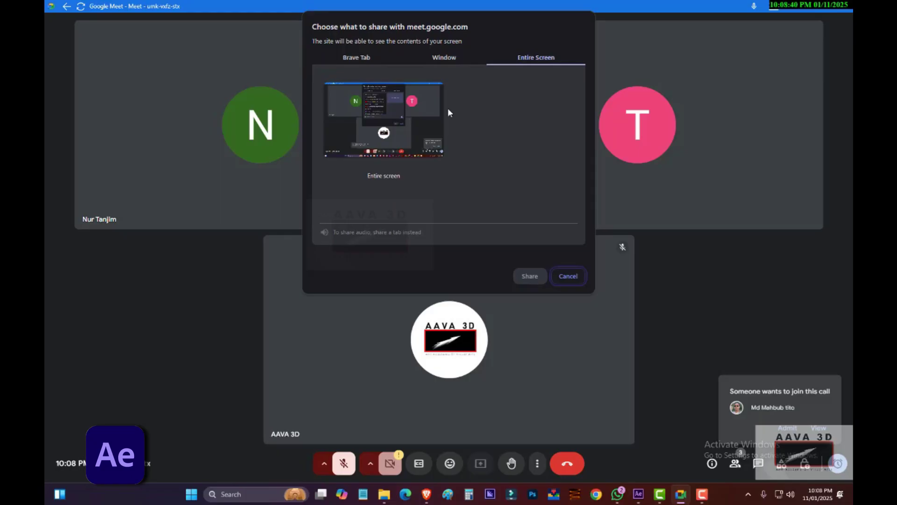
left_click(448, 108)
left_click(531, 276)
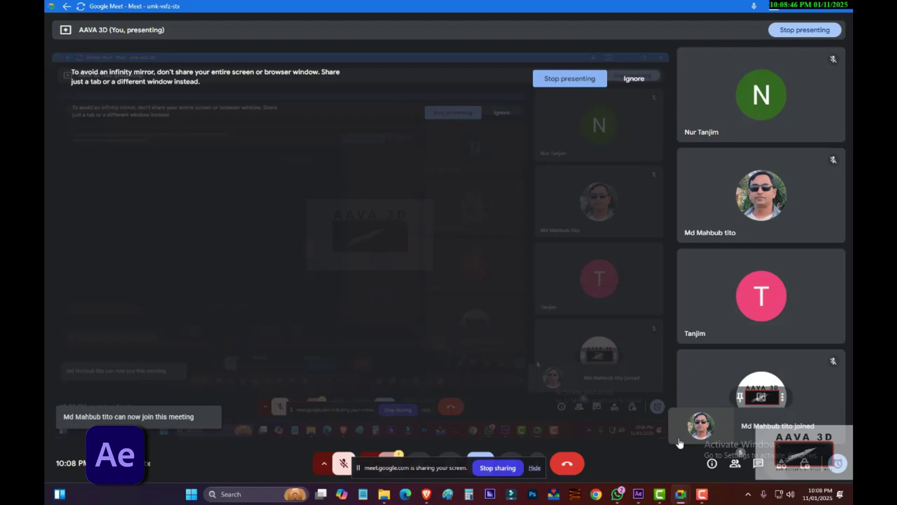
Check After Effects, the Google Meet call, Camtasia and the screen recorder while the screen is shared
left_click(634, 499)
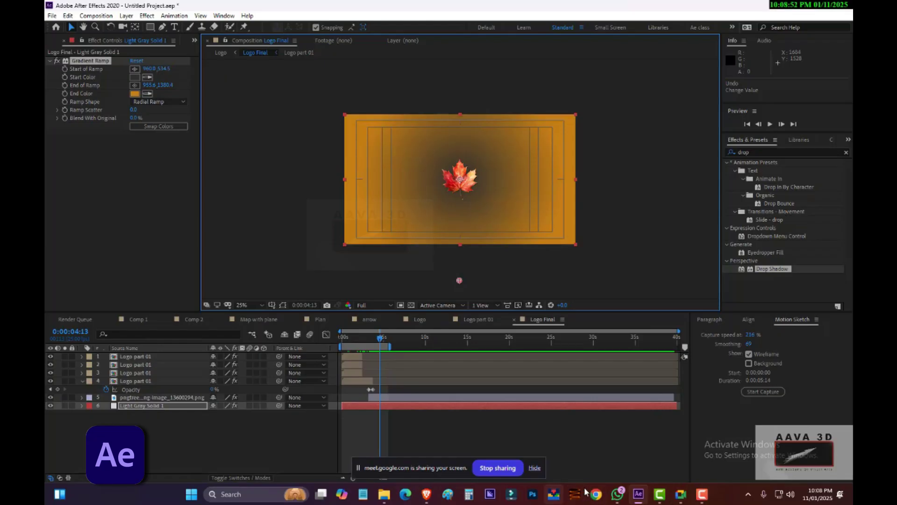
mouse_move(679, 497)
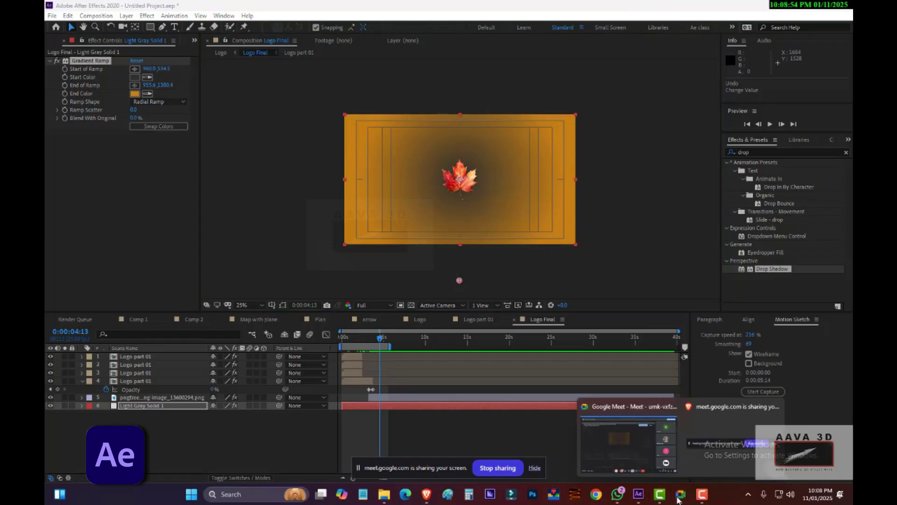
left_click(649, 455)
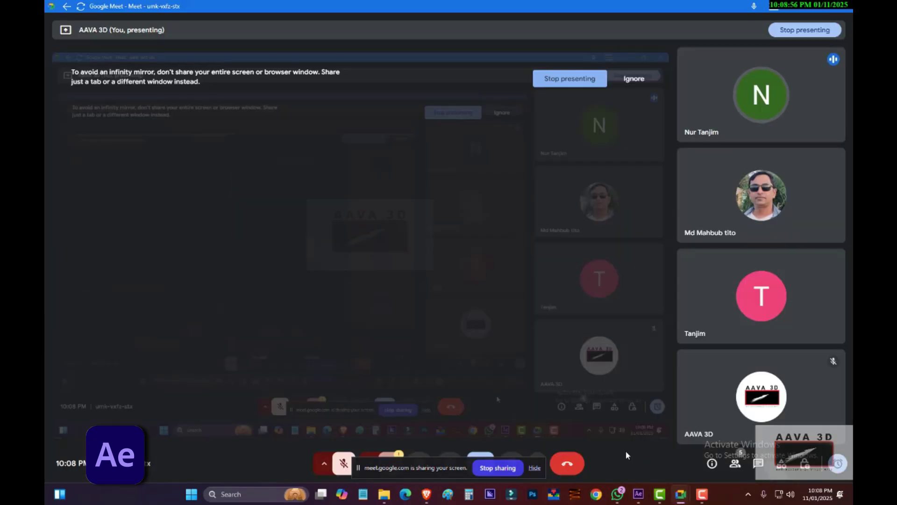
left_click(659, 495)
left_click(702, 494)
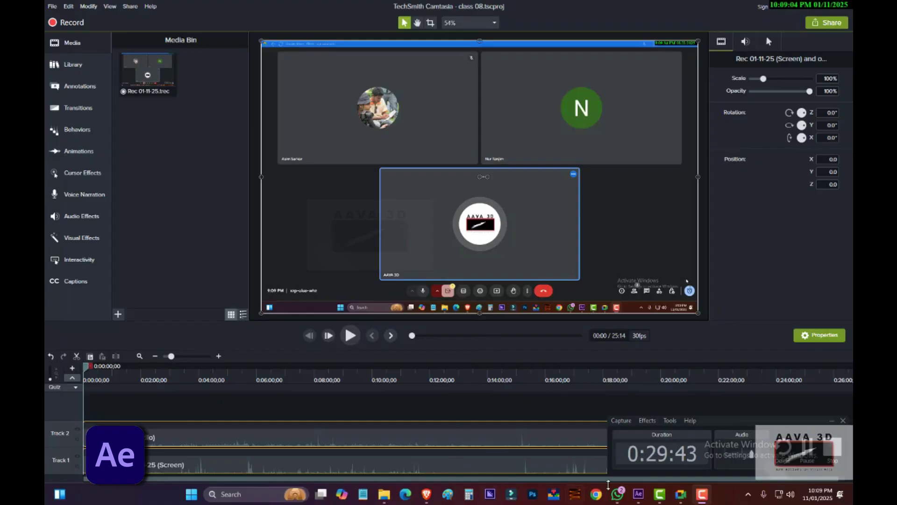
Unmute the microphone in the Google Meet call, and minimize the open windows to return to After Effects
mouse_move(685, 496)
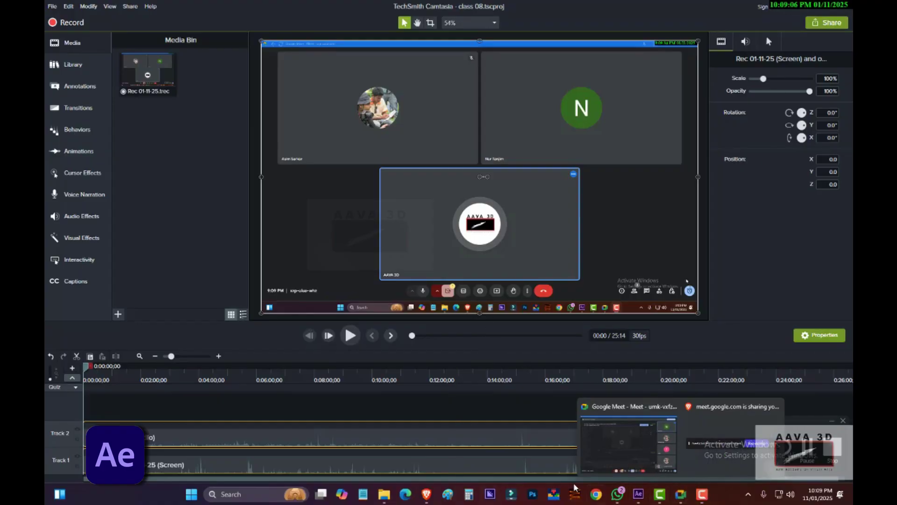
left_click(611, 447)
left_click(350, 464)
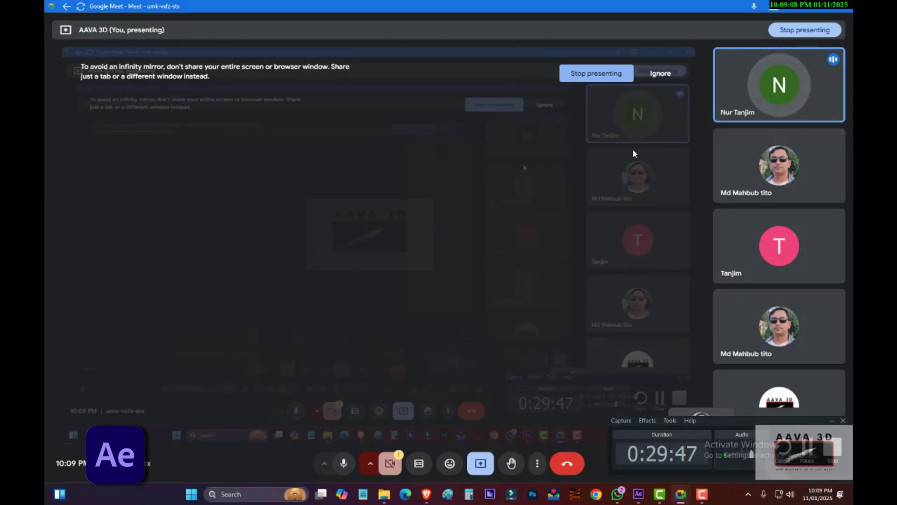
left_click(803, 6)
left_click(801, 10)
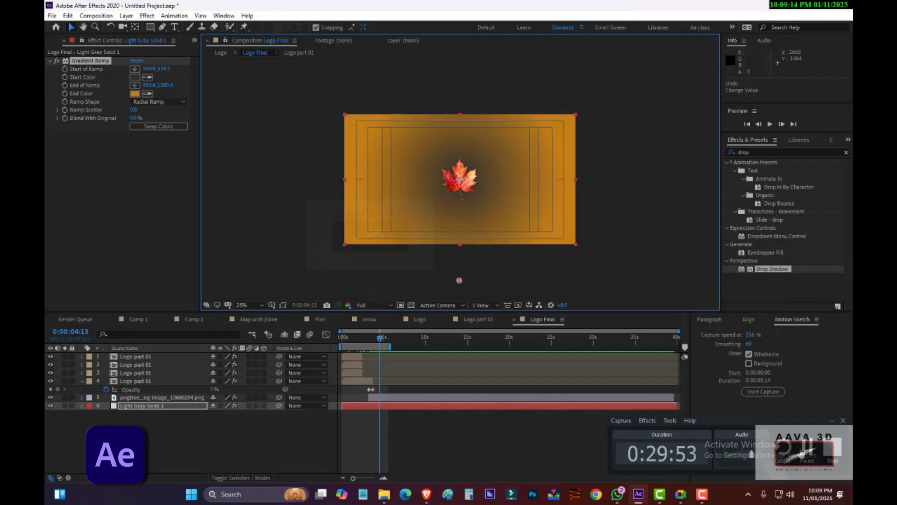
Fit the Logo Final composition to the viewer, and check and minimize the screen recorder
left_click(832, 420)
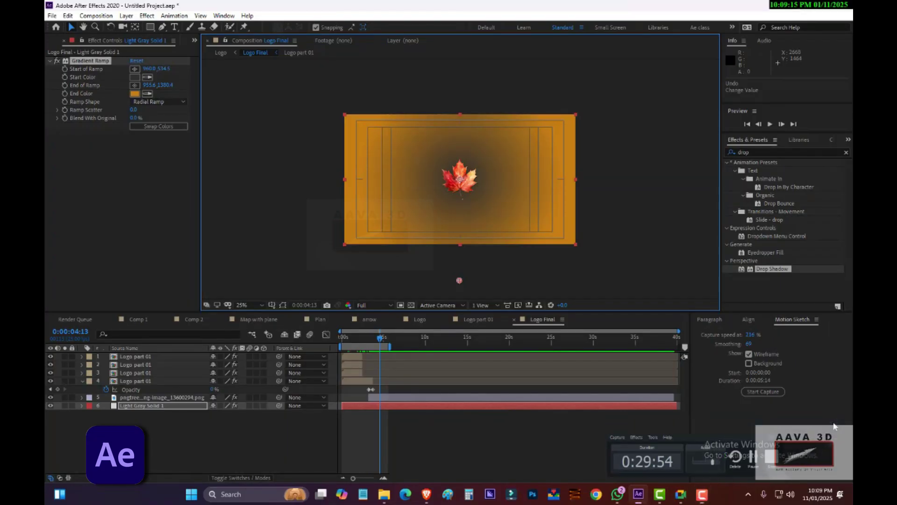
left_click(250, 304)
left_click(254, 312)
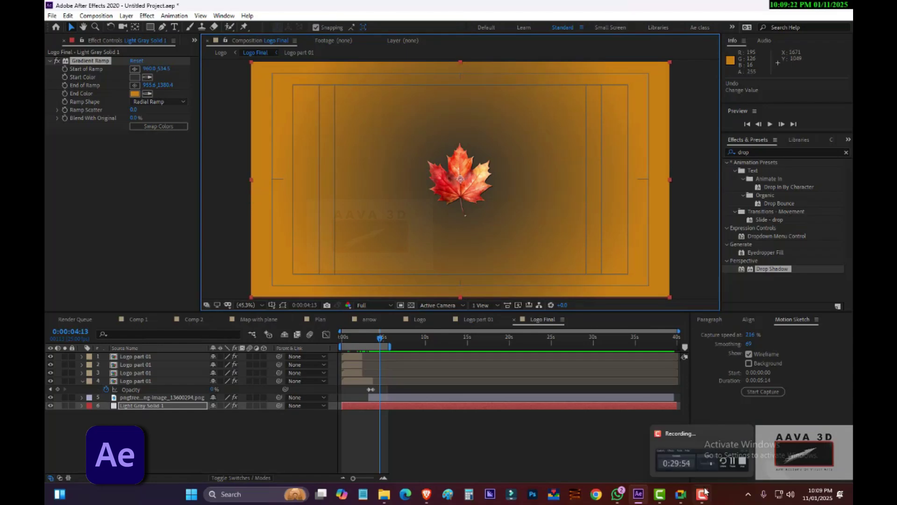
left_click(708, 462)
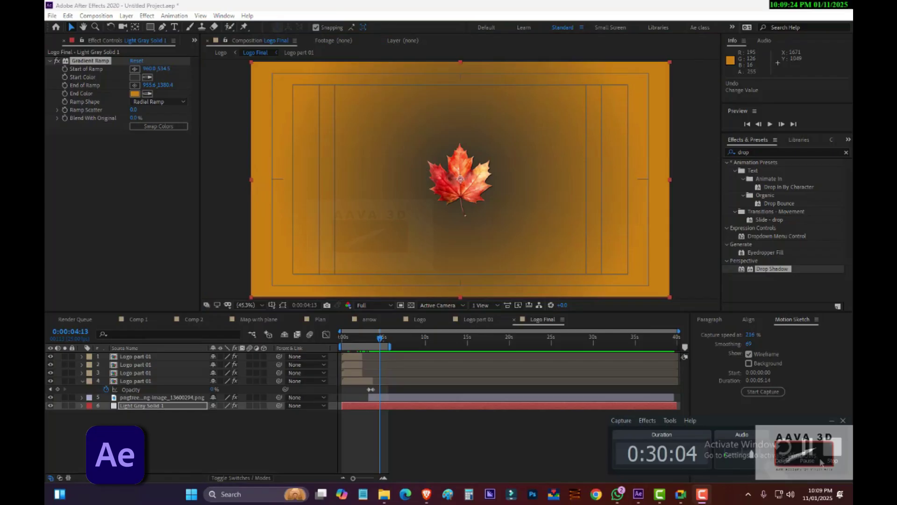
left_click(832, 420)
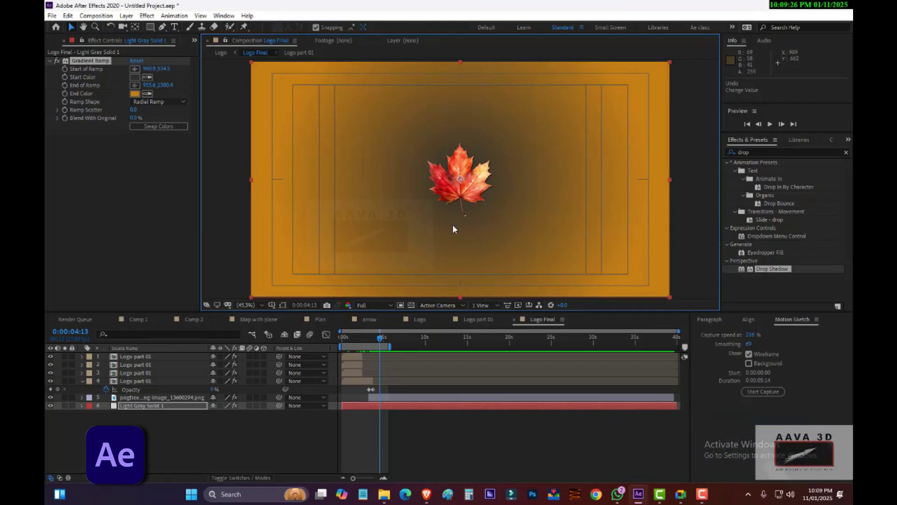
At 0:00:01:21, set the gradient ramp's end color to red (FA4343) on the background solid
left_click_drag(378, 343, 358, 343)
left_click(135, 93)
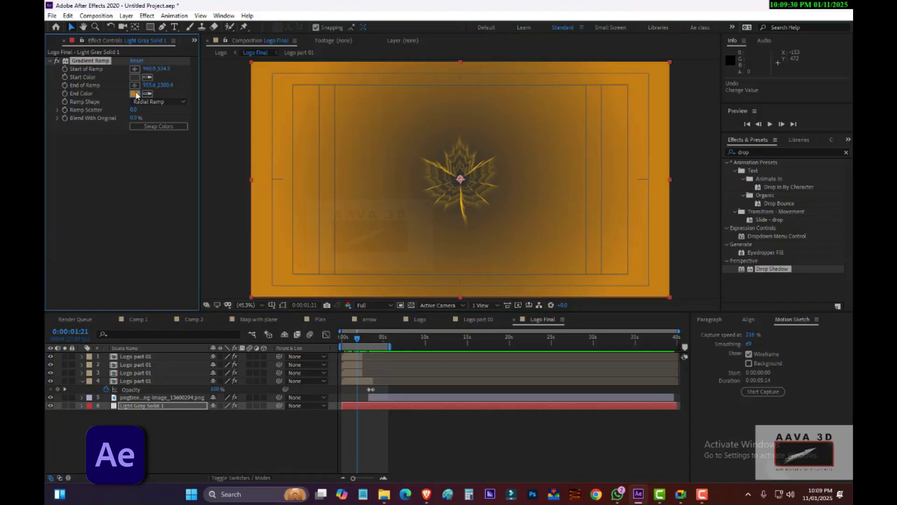
left_click(174, 250)
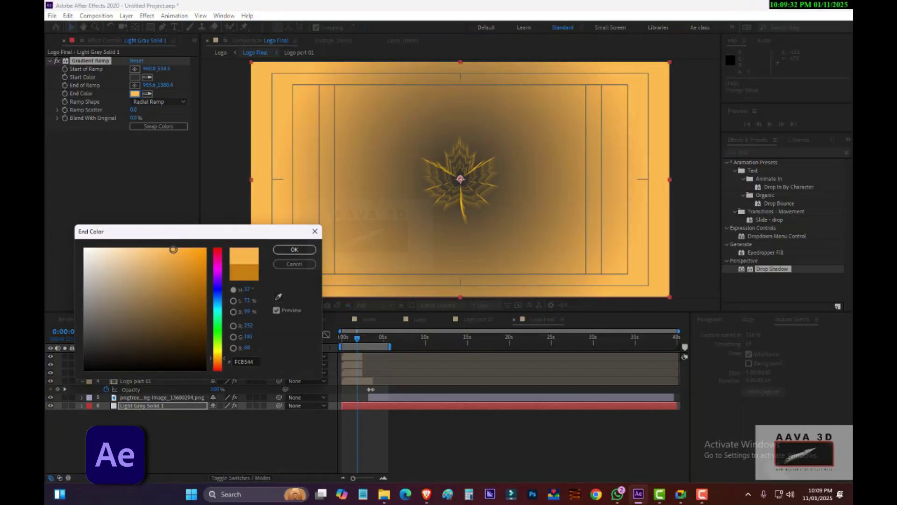
left_click(223, 364)
left_click_drag(223, 364, 222, 390)
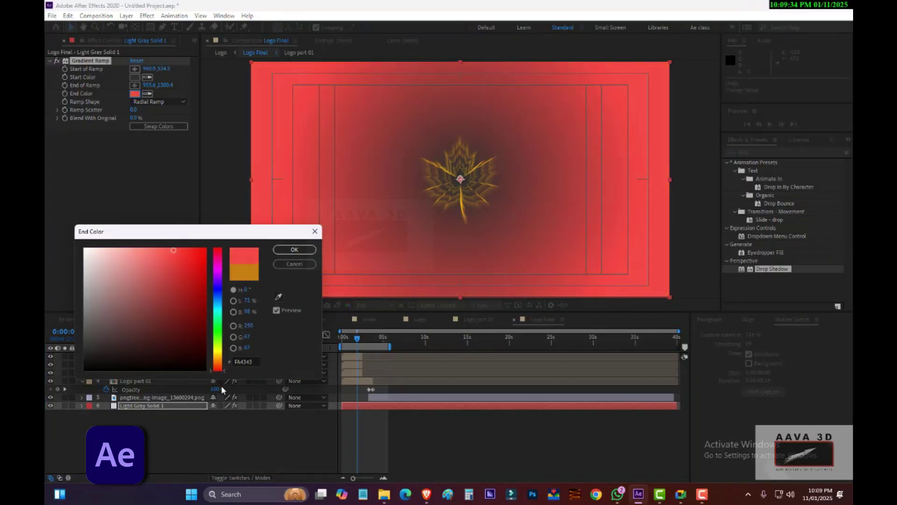
left_click(295, 249)
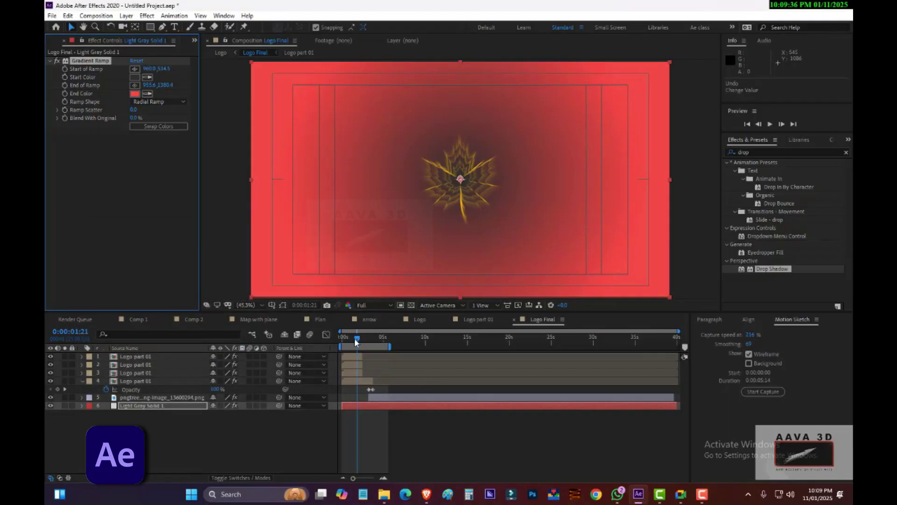
At 0:00:04:10, set the gradient ramp's start color to near-white (FEFEFE), raise its ramp scatter, and blend it about 38% with the original
left_click_drag(357, 339, 379, 339)
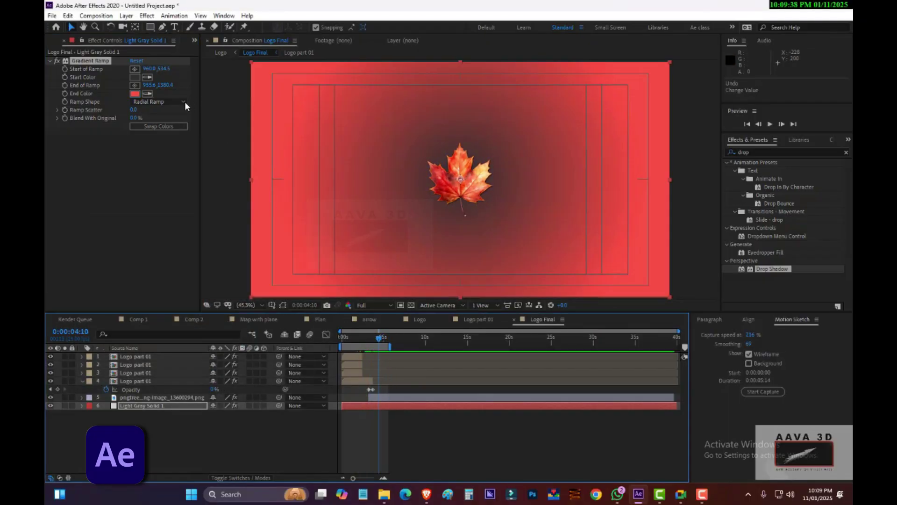
left_click(136, 77)
left_click_drag(115, 264, 47, 214)
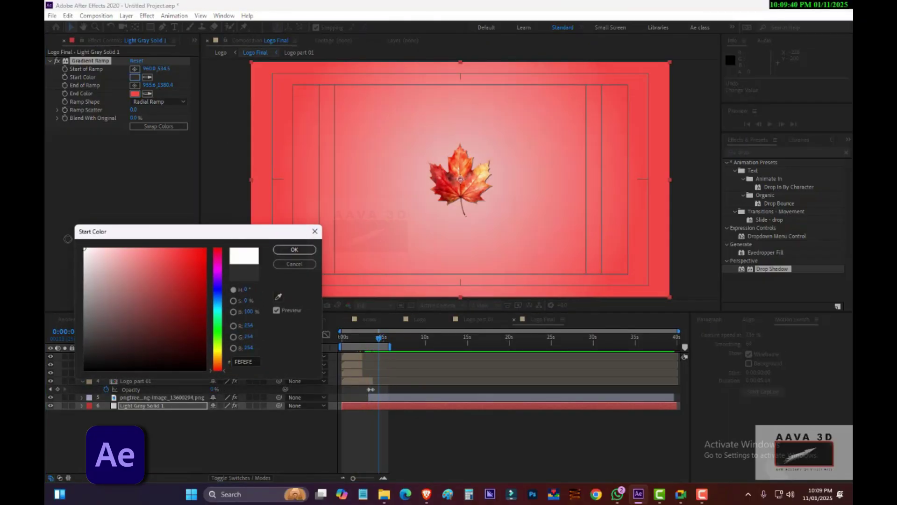
left_click(295, 249)
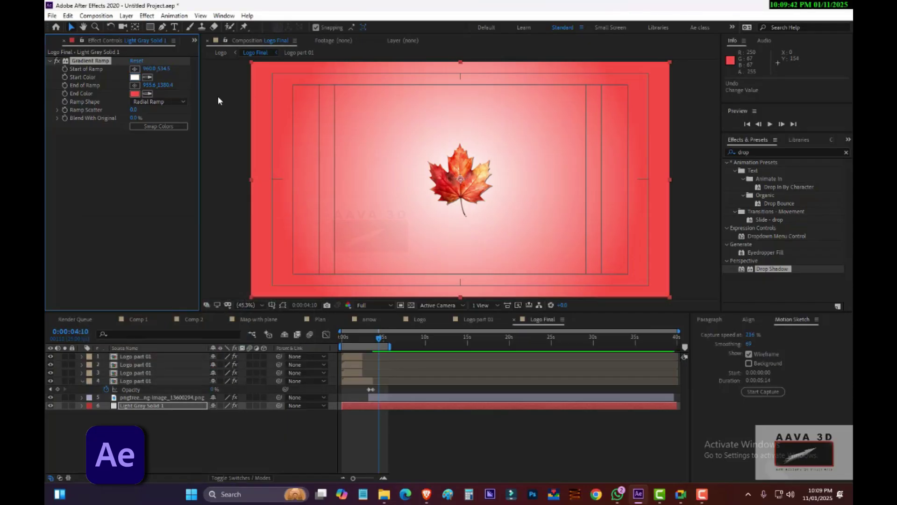
left_click_drag(133, 109, 166, 118)
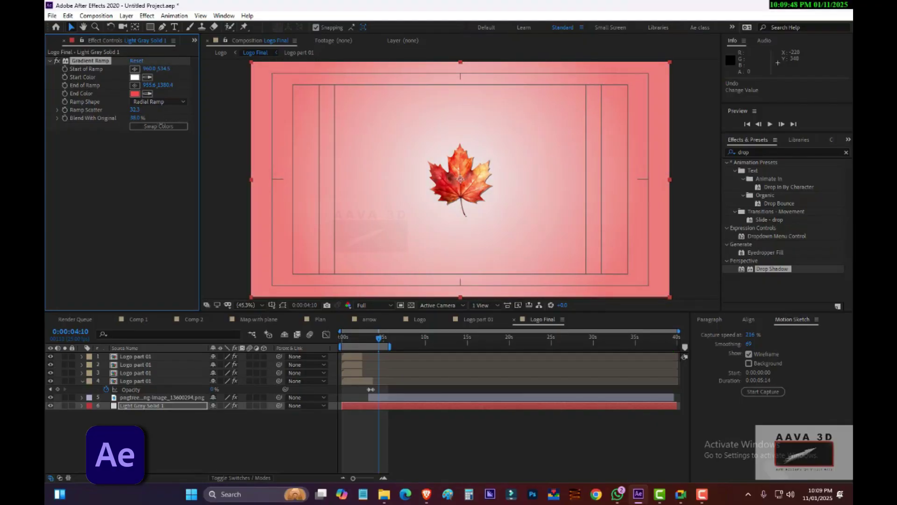
Preview the Logo Final animation from 0:00:00:00 and deselect the background solid
left_click_drag(376, 333, 333, 340)
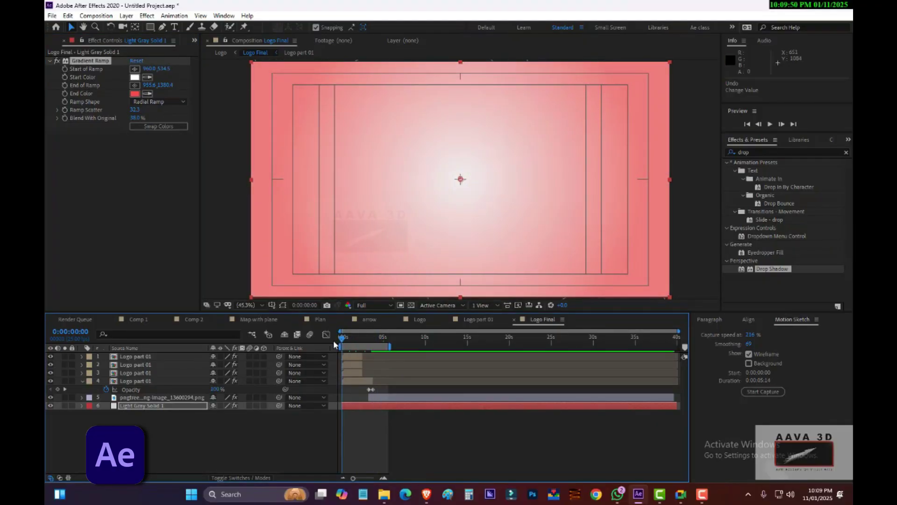
key("ctrl+shift+h")
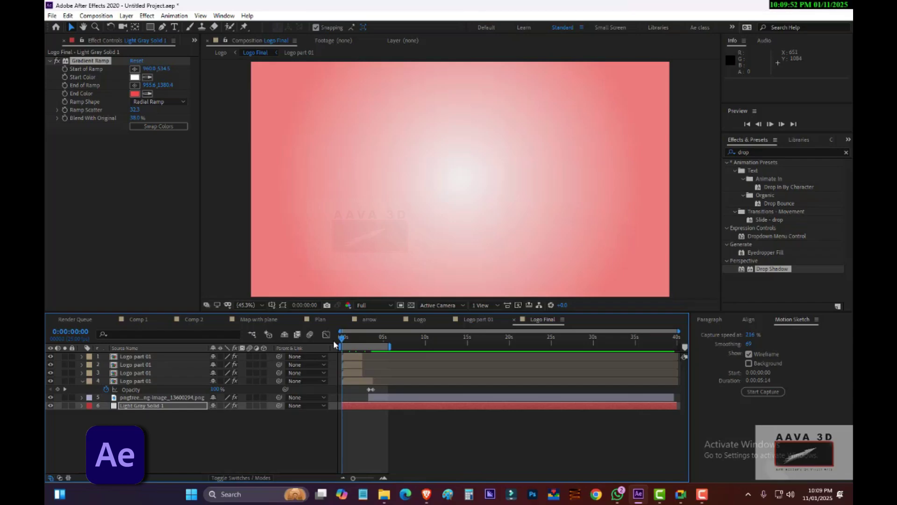
key("space")
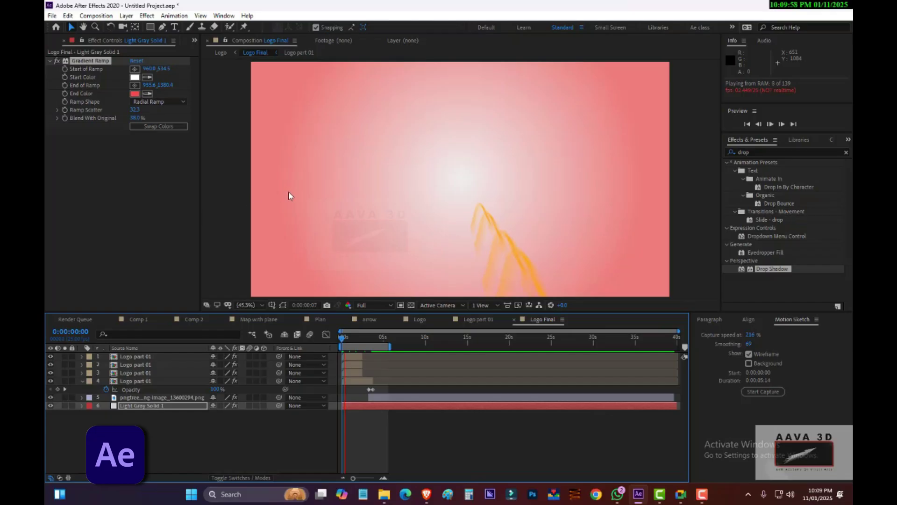
left_click(293, 436)
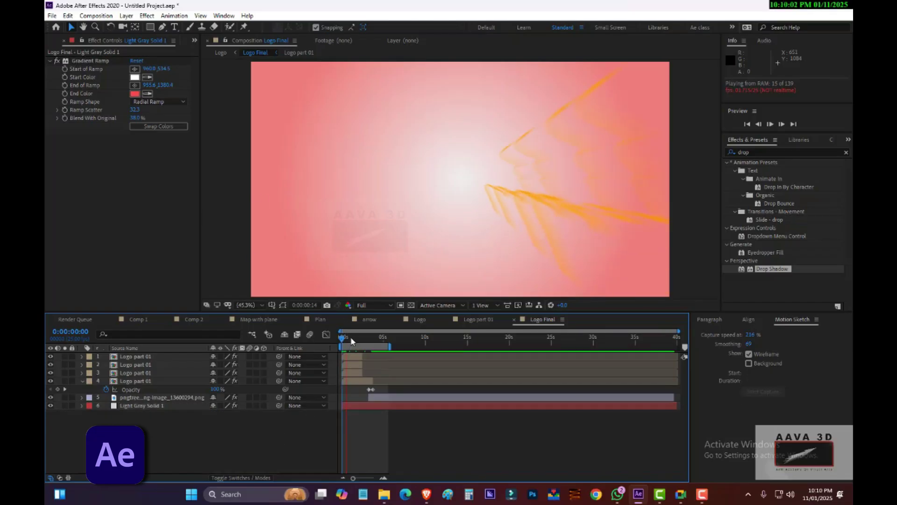
At 0:00:01:11, open the Logo part 01 composition and set the auto-traced layer's Stroke color to pinkish red
left_click_drag(352, 340, 354, 341)
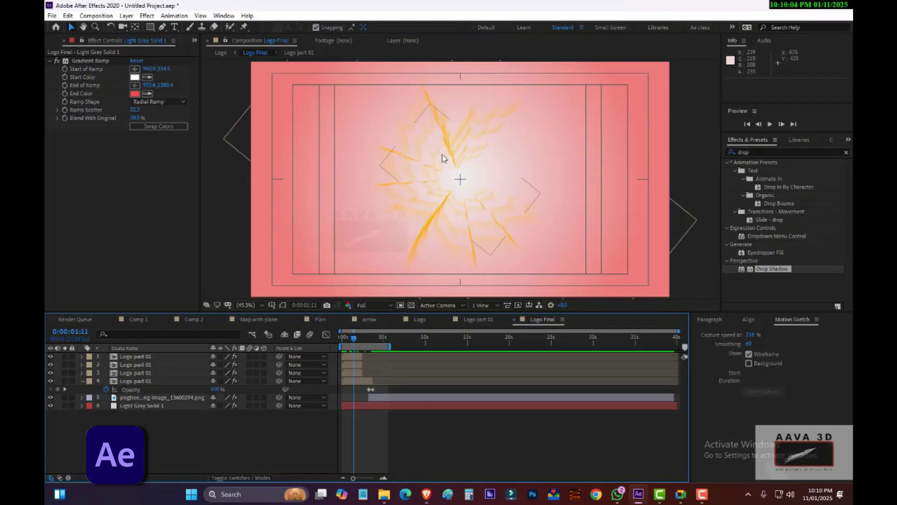
double_click(140, 359)
left_click(142, 382)
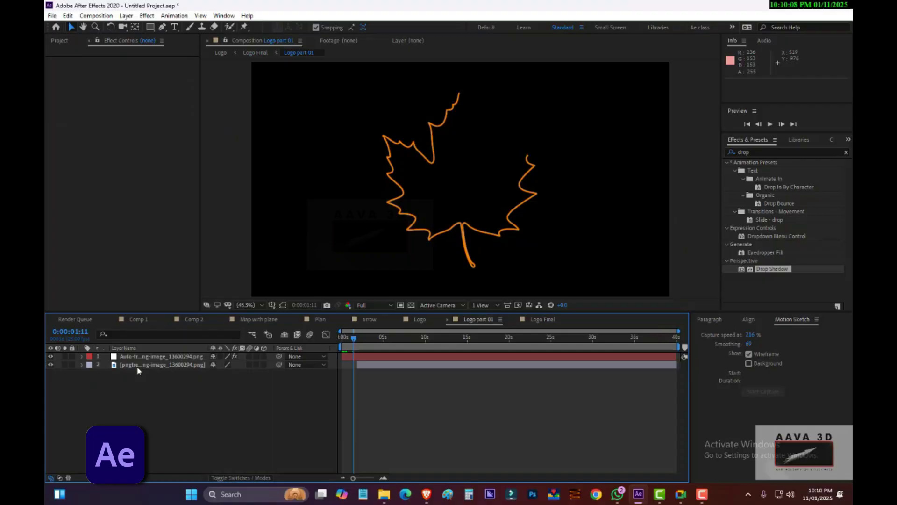
left_click(139, 365)
left_click(142, 356)
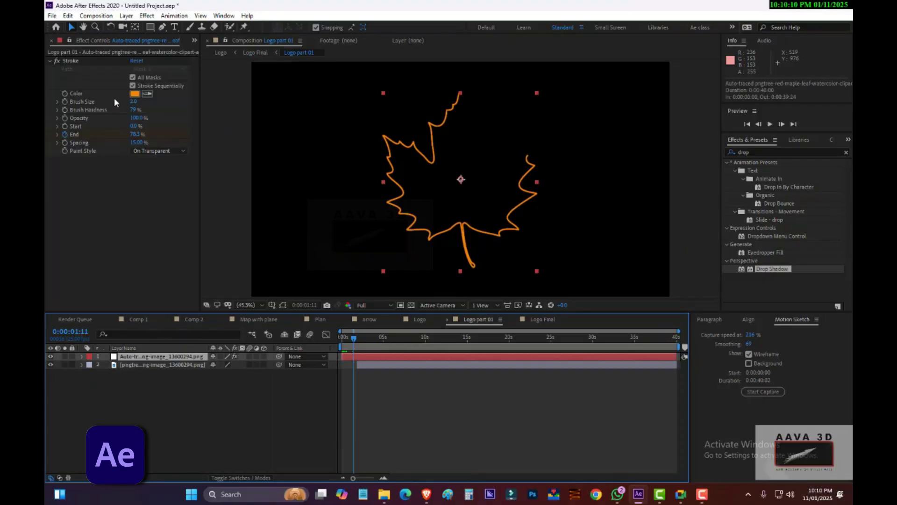
left_click(134, 93)
mouse_move(219, 274)
left_mouse_down()
mouse_move(217, 251)
mouse_move(171, 229)
left_mouse_up()
left_click(294, 250)
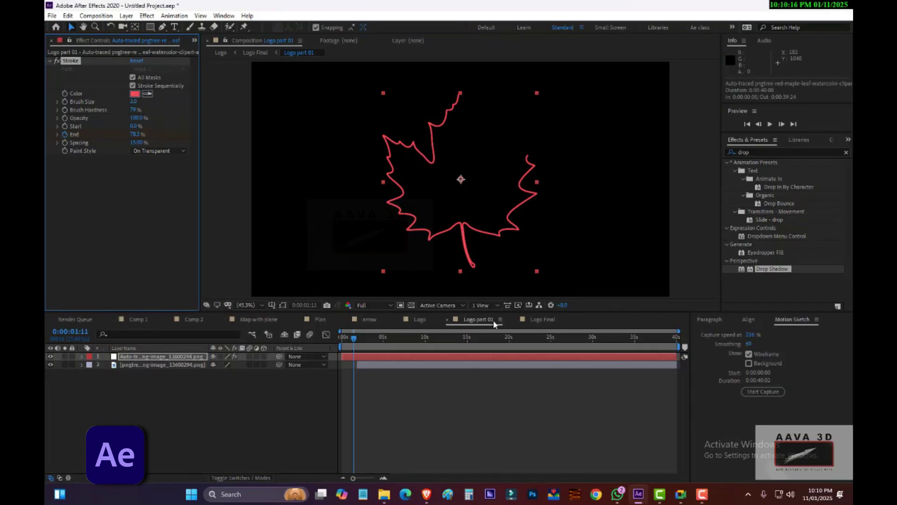
Return to the Logo Final composition, deselect its layers and preview the animation with the recolored leaf stroke
left_click(542, 319)
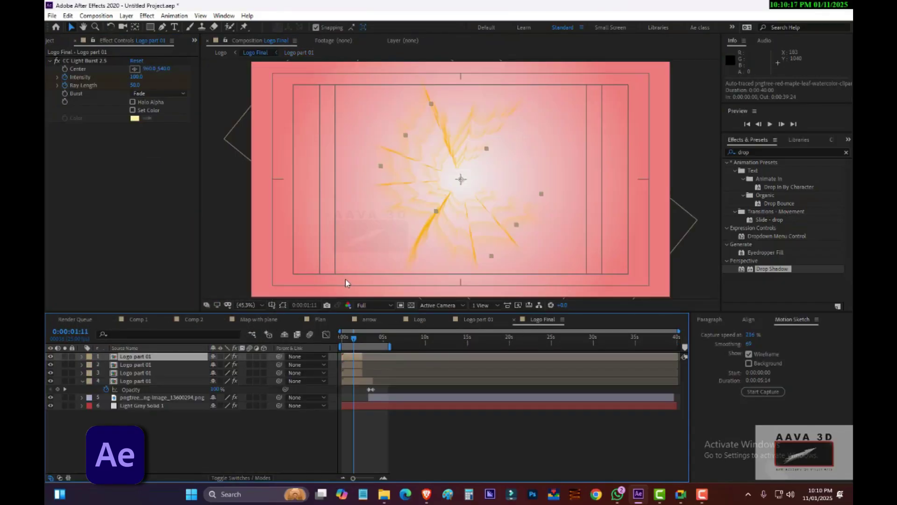
left_click(218, 212)
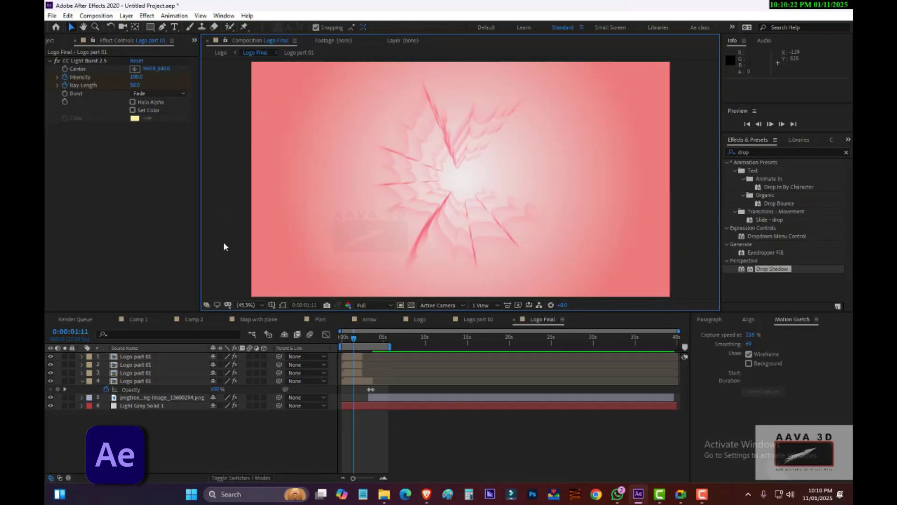
key("space")
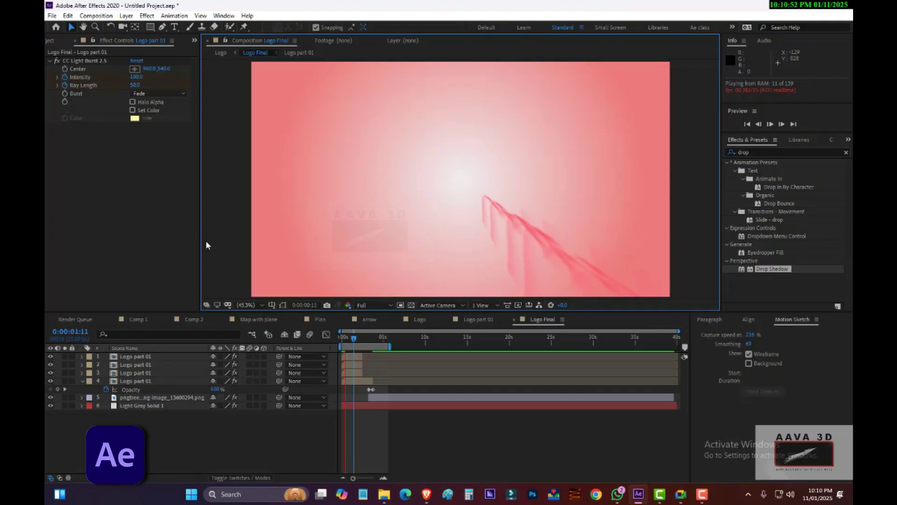
Check the screen recorder and the Google Meet call, and minimize them to return to After Effects
left_click(703, 497)
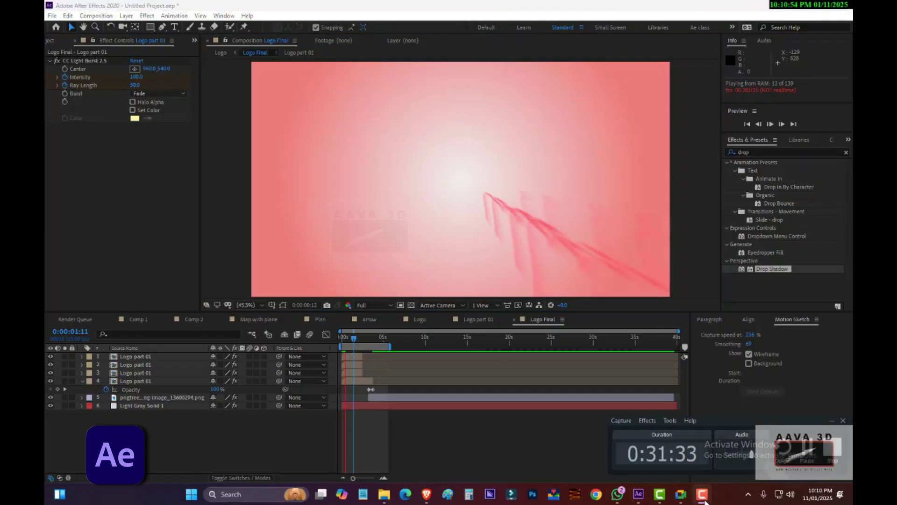
left_click(703, 496)
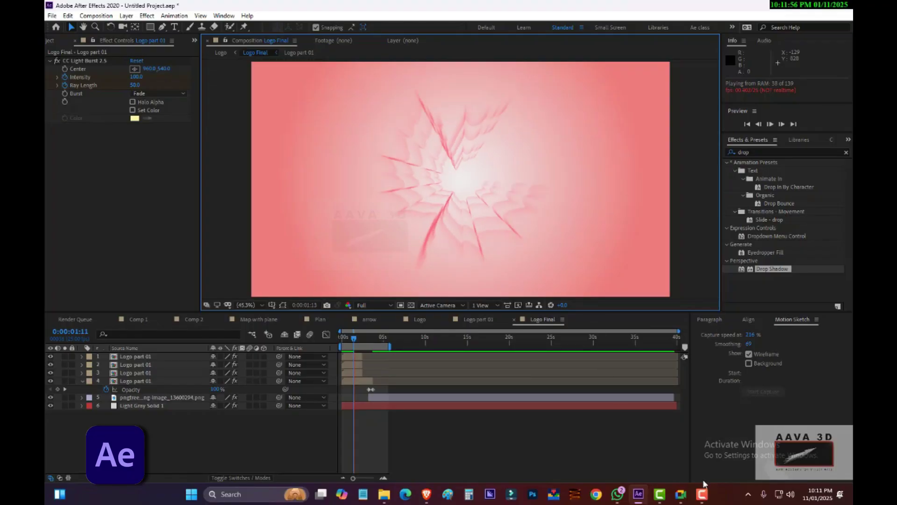
mouse_move(682, 494)
left_click(661, 460)
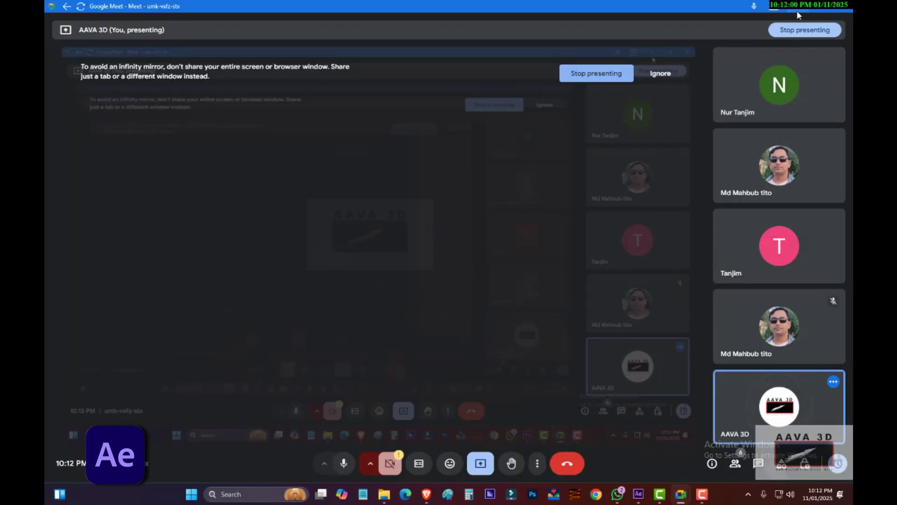
left_click(800, 7)
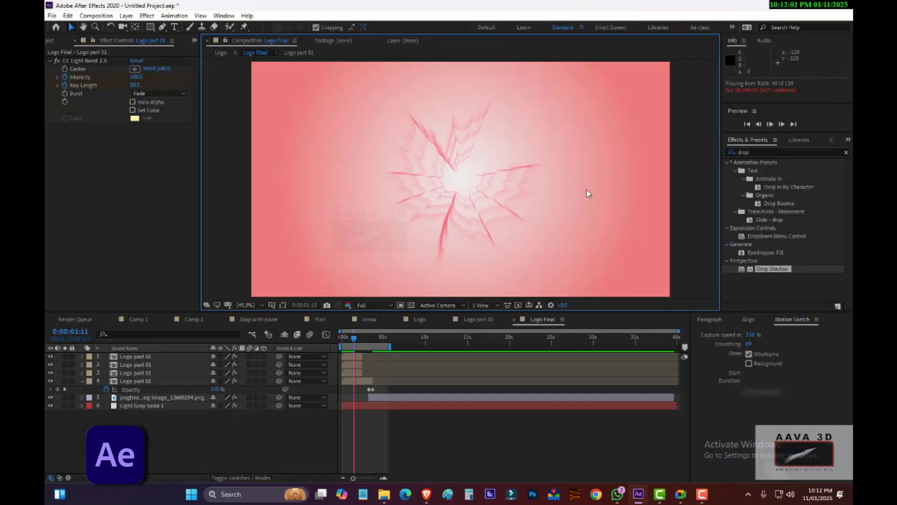
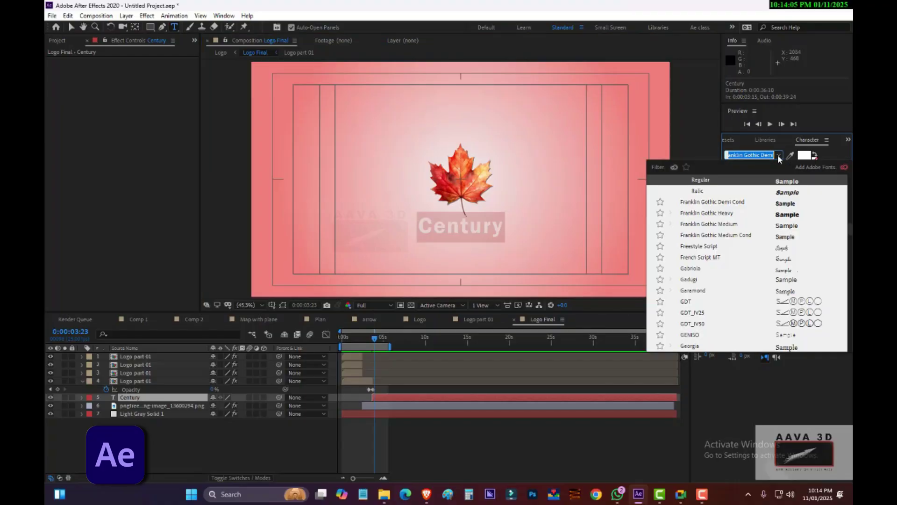
Set the font of the Century text to Century Gothic Regular
key("Down")
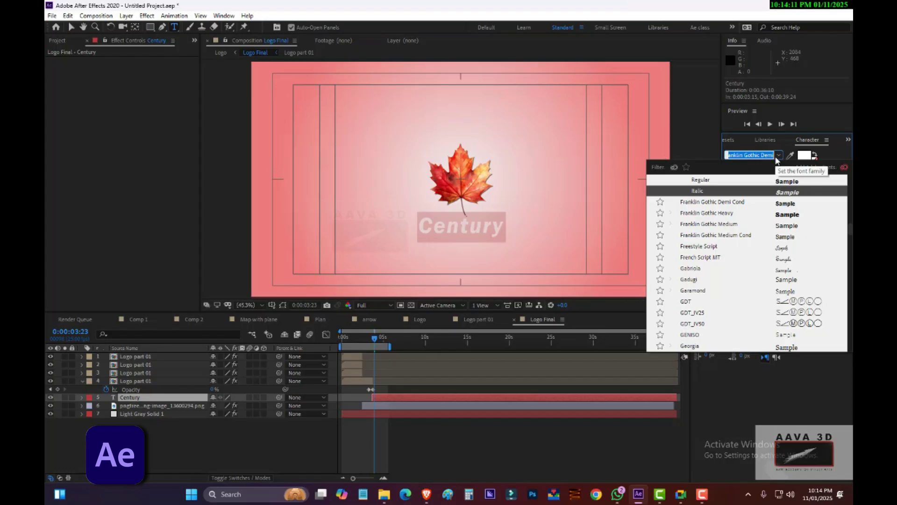
type("Cen")
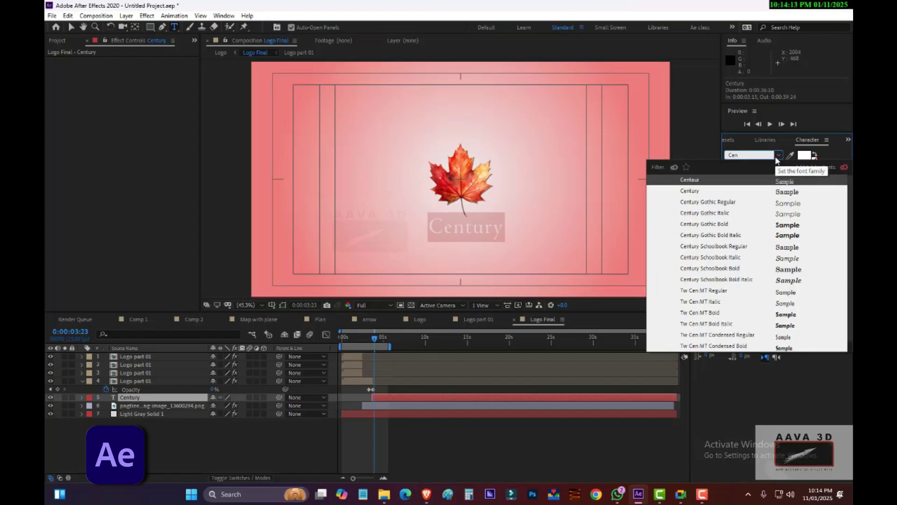
left_click(733, 205)
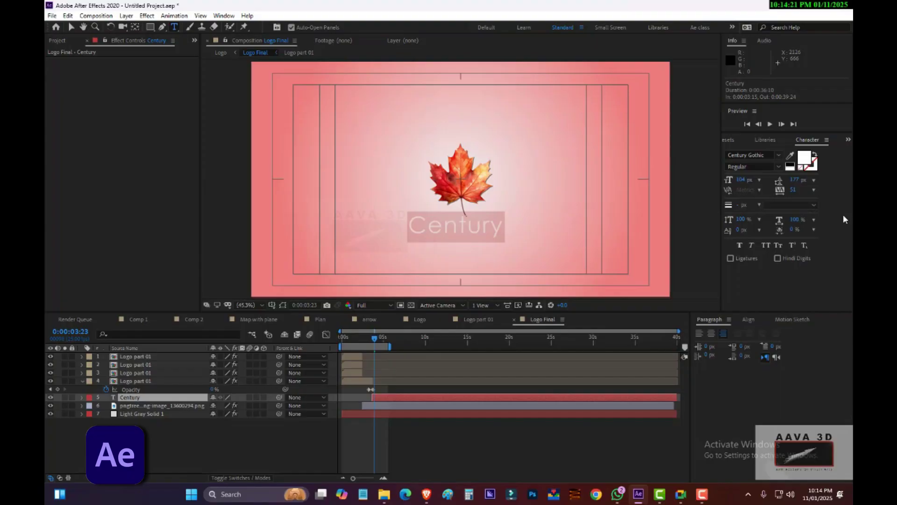
Try Century Schoolbook Regular on the Century text, and switch the font back to Century Gothic Regular
left_click(777, 157)
left_click(728, 221)
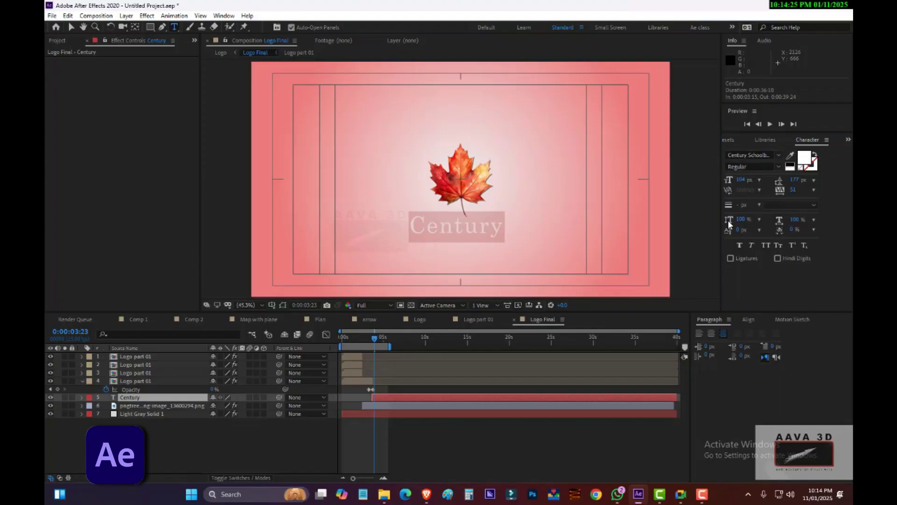
left_click(780, 156)
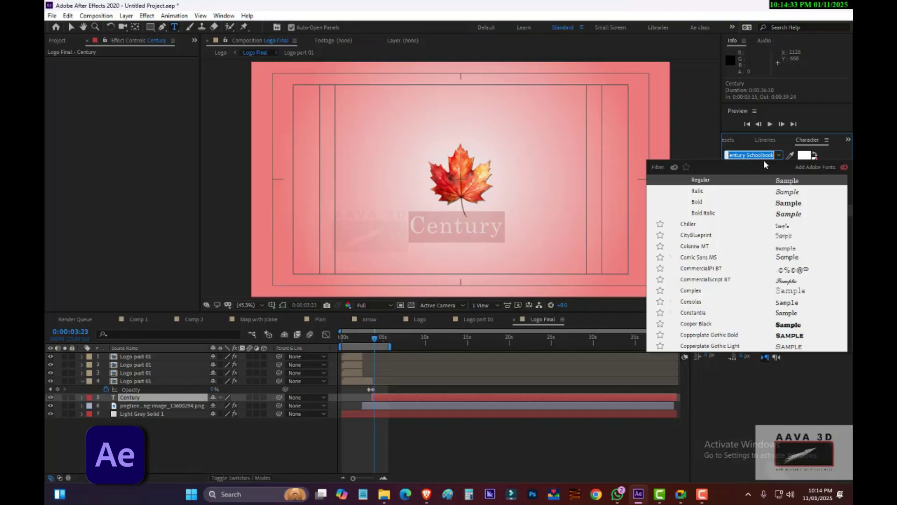
type("Century")
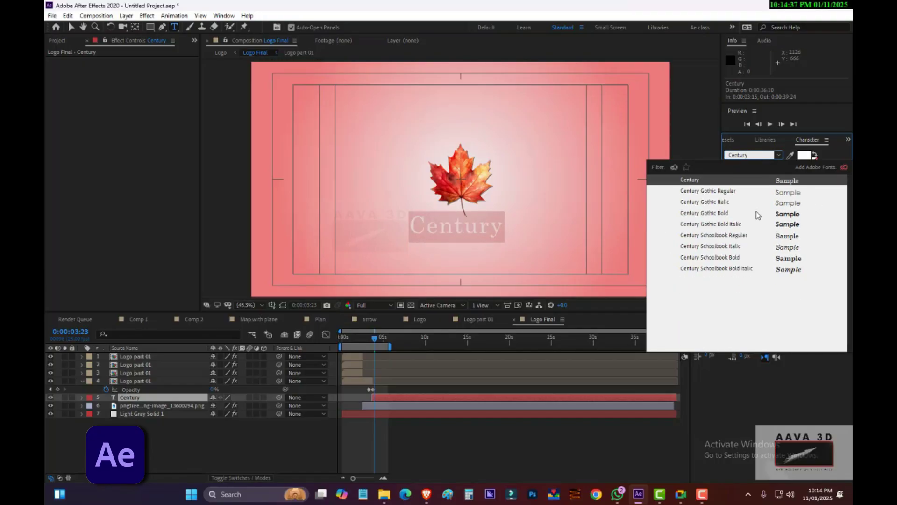
left_click(726, 191)
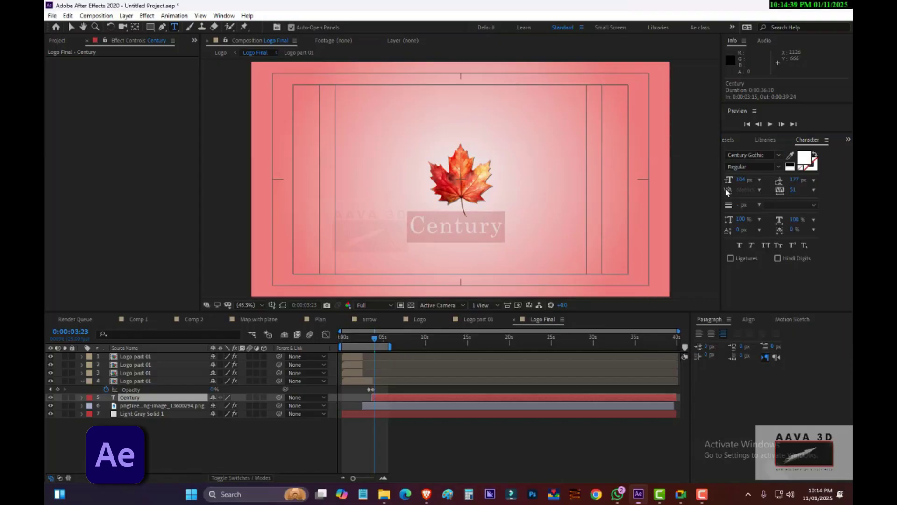
Try the italic and bold styles of Century Gothic on the Century text, and keep Regular
left_click(771, 155)
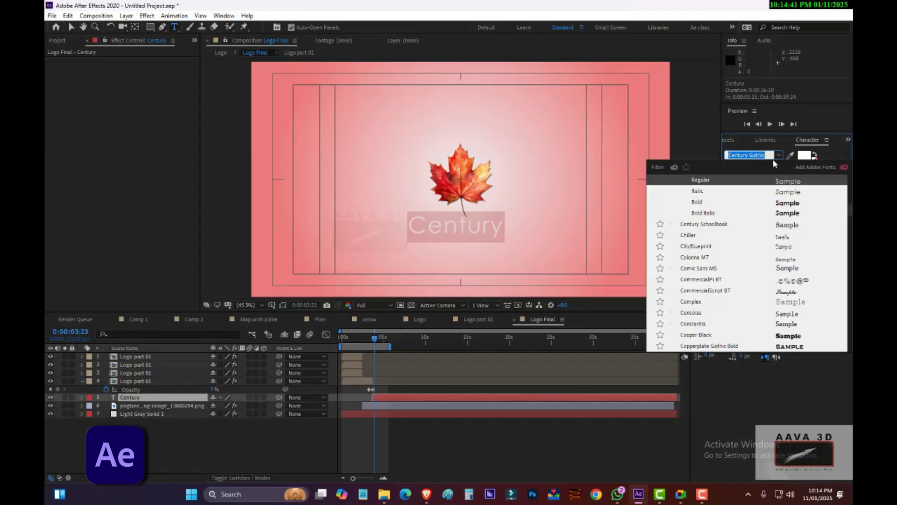
key("Down")
key("Down")
key("Down")
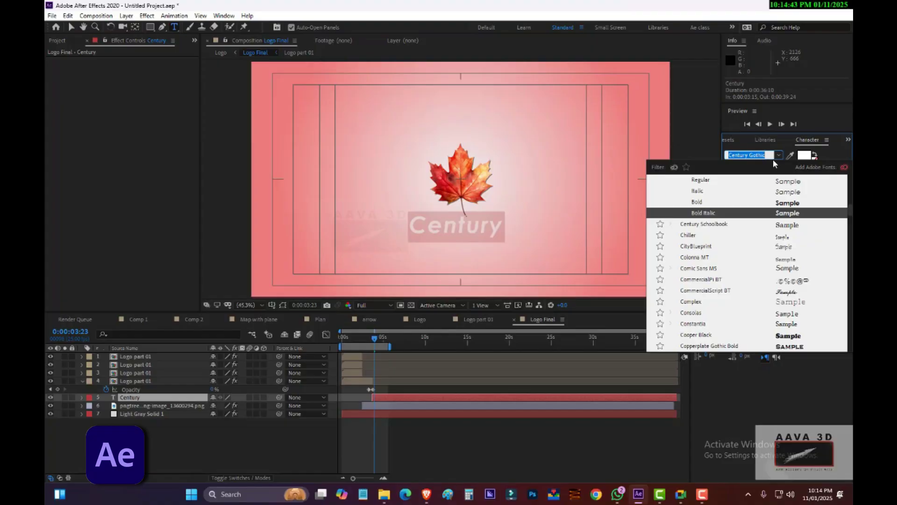
key("Up")
key("Up")
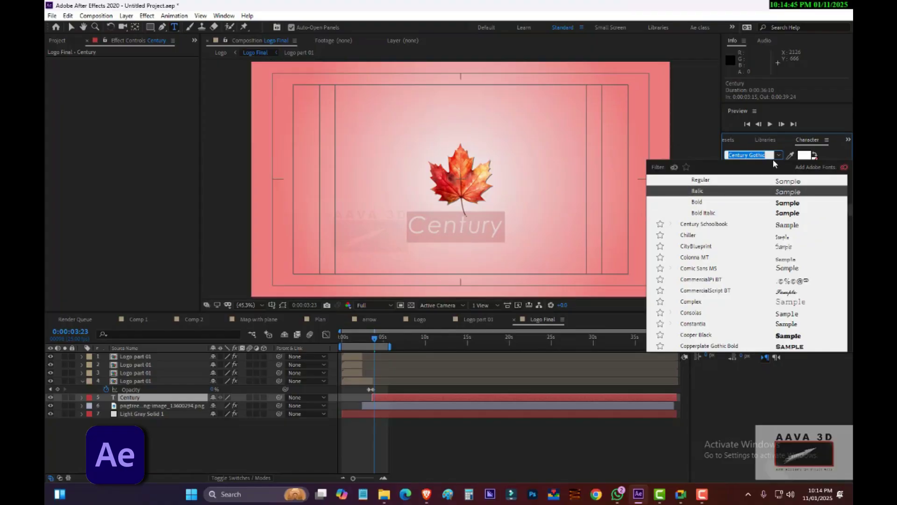
key("Up")
key("Return")
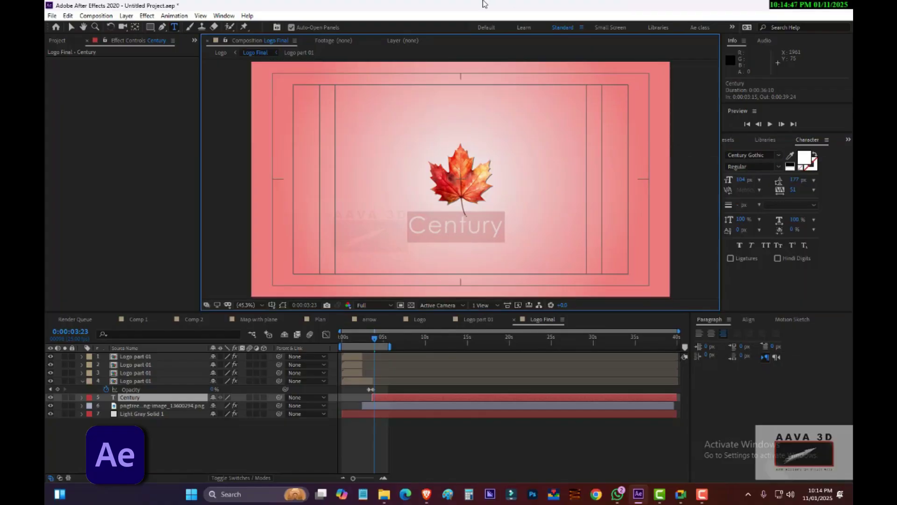
Move the Century text down so it sits just below the maple leaf's stem
left_click(71, 27)
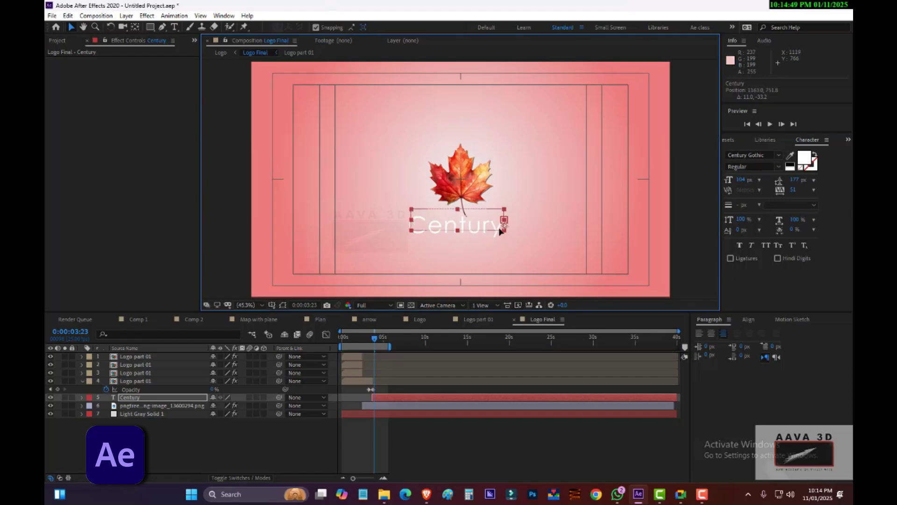
left_click_drag(494, 230, 504, 237)
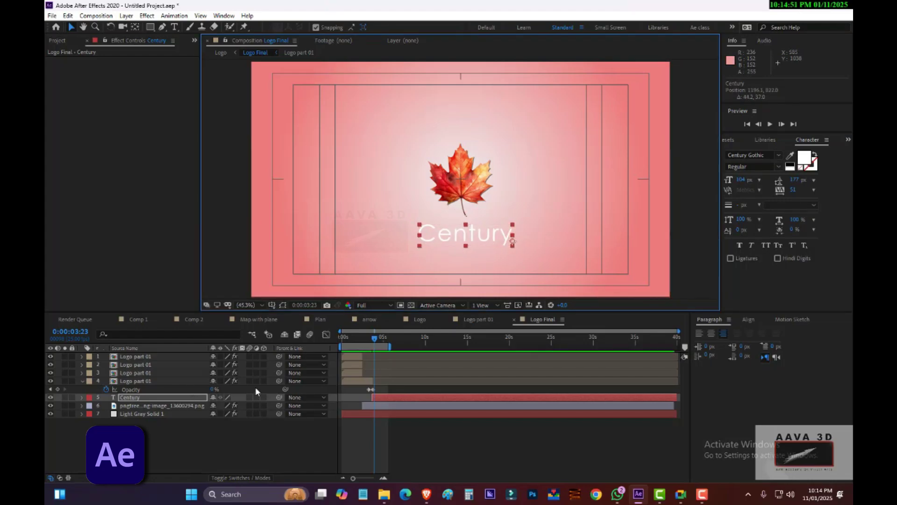
Set the font size of the Century text to 85 px
double_click(184, 396)
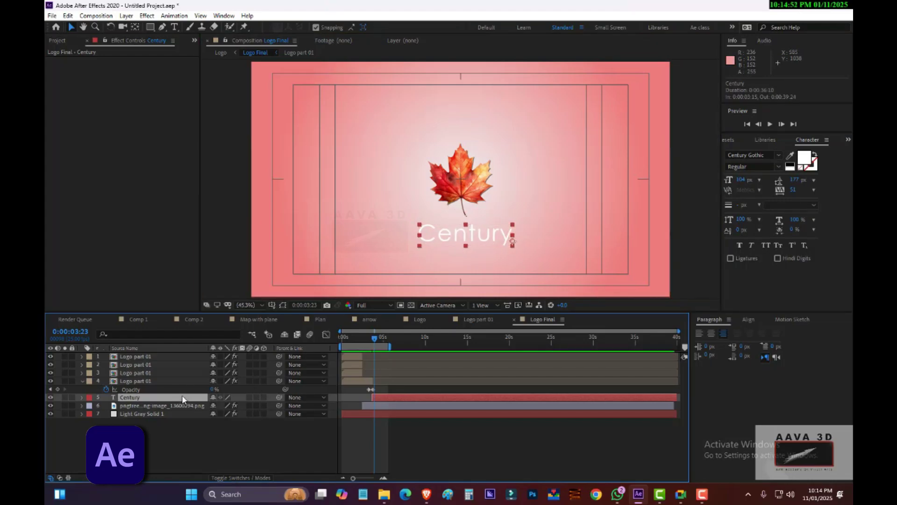
left_click(747, 179)
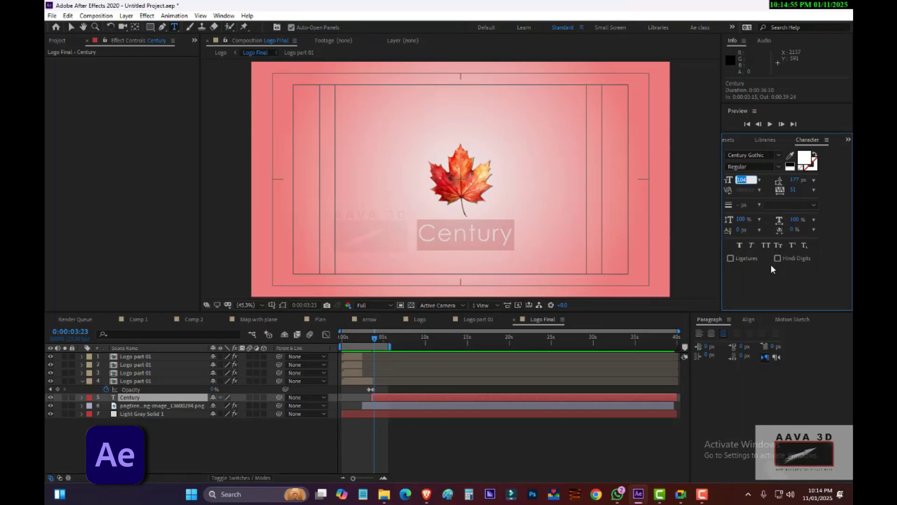
type("85")
key("Return")
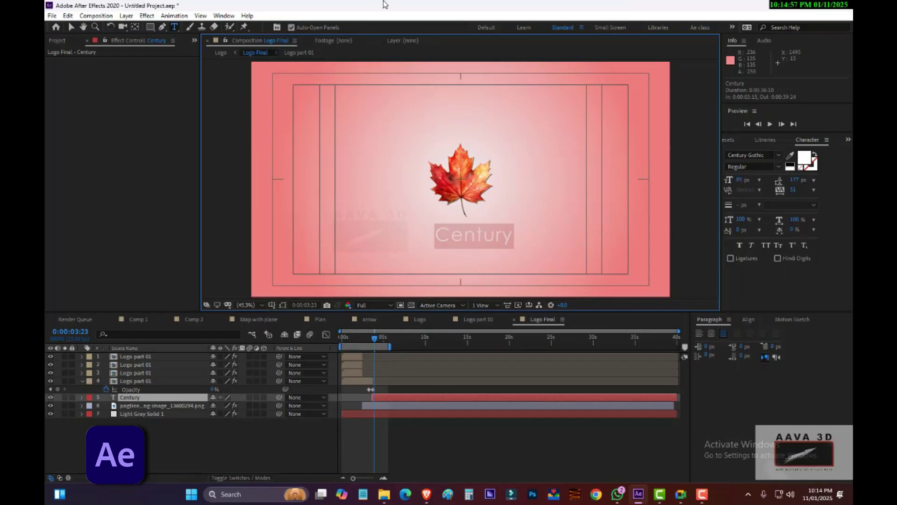
Move the resized Century text back to the centre, just beneath the maple leaf's stem
left_click(71, 26)
left_click_drag(484, 236, 473, 234)
left_click(540, 248)
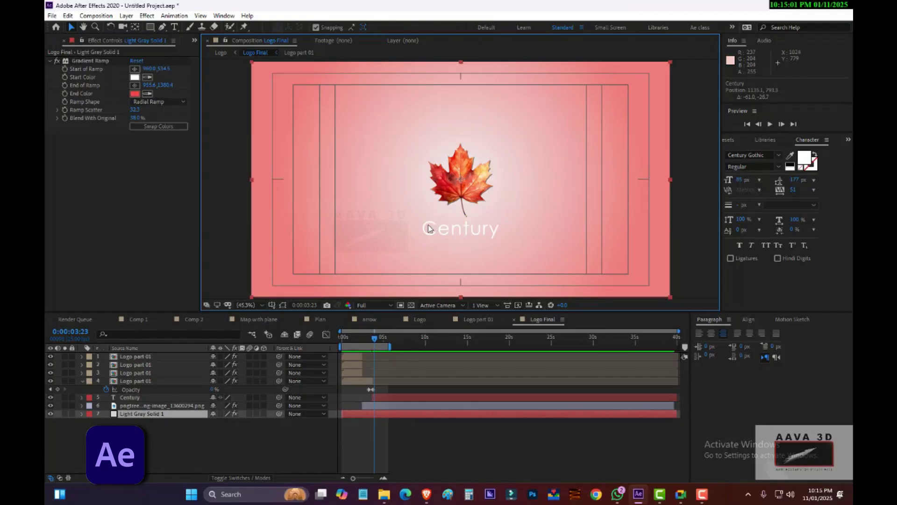
In the Logo Final composition, nudge the Century text about 12 px right and 14 px up, closer to the leaf's stem
double_click(151, 406)
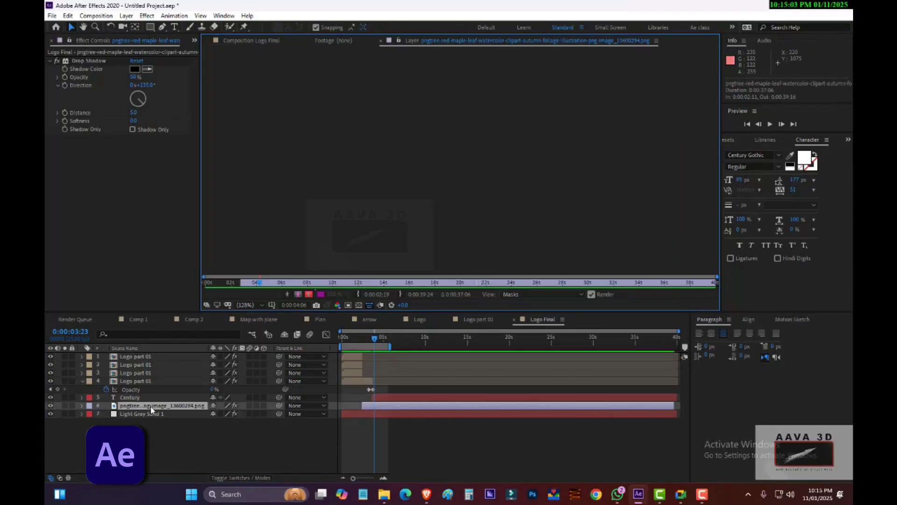
left_click(145, 397)
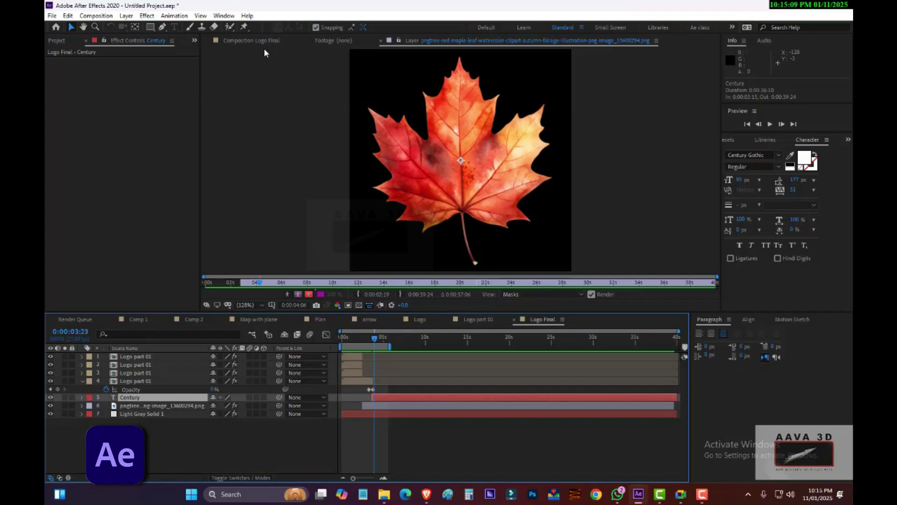
left_click(252, 42)
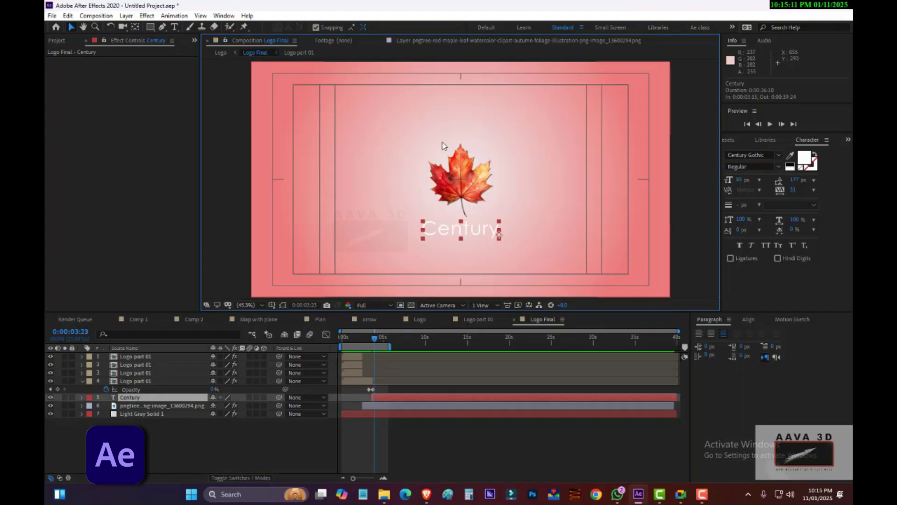
key("Right")
key("Right")
key("Right")
key("Right")
key("Right")
key("Right")
key("Right")
key("Right")
key("Right")
key("Right")
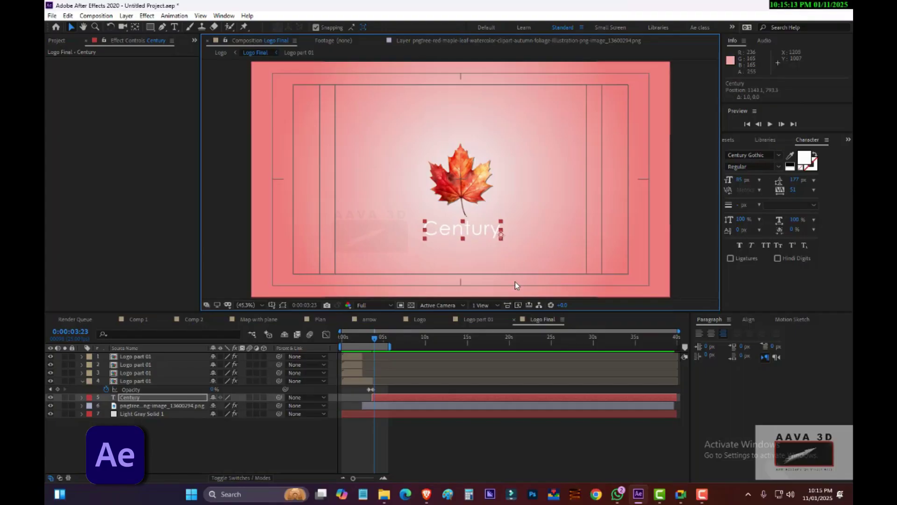
key("Up")
key("Up")
key("Up")
key("Up")
key("Up")
key("Up")
key("Up")
key("Up")
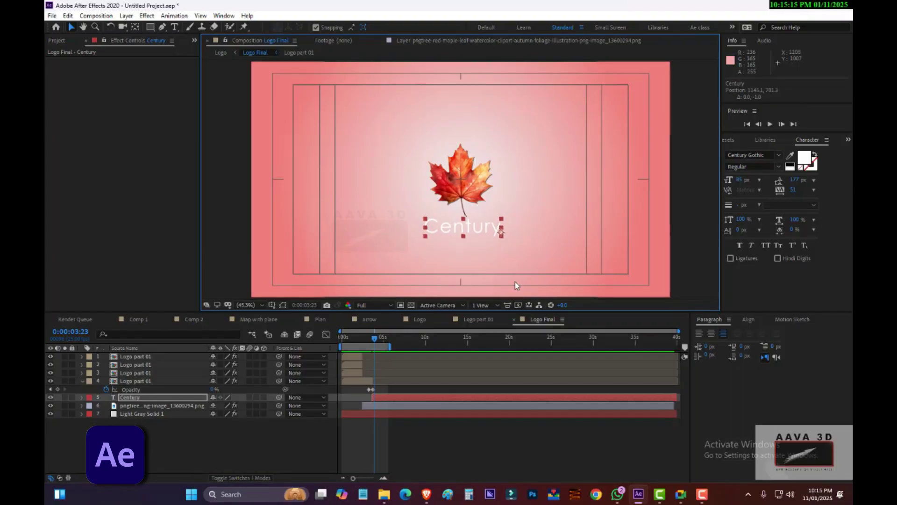
key("Right")
key("Right")
key("Up")
key("Up")
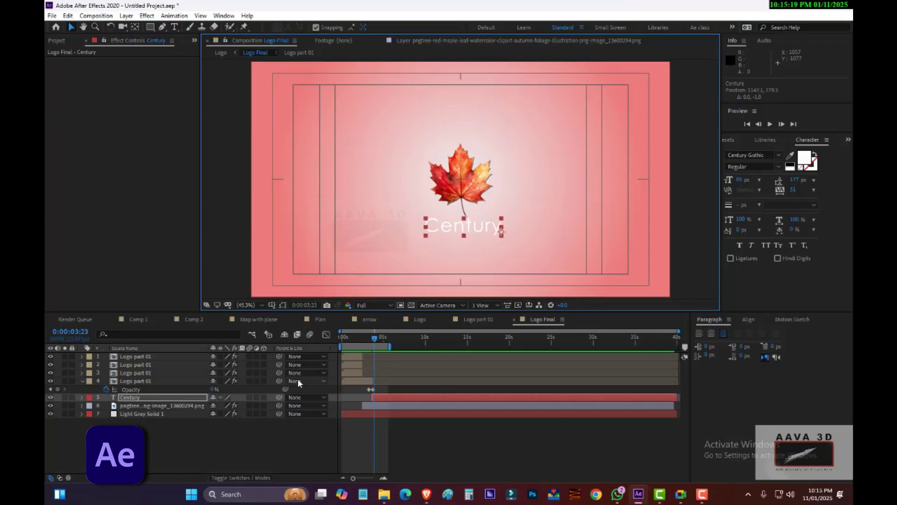
Copy the Drop Shadow effect from the maple leaf layer and paste it onto the Century text layer
left_click(193, 406)
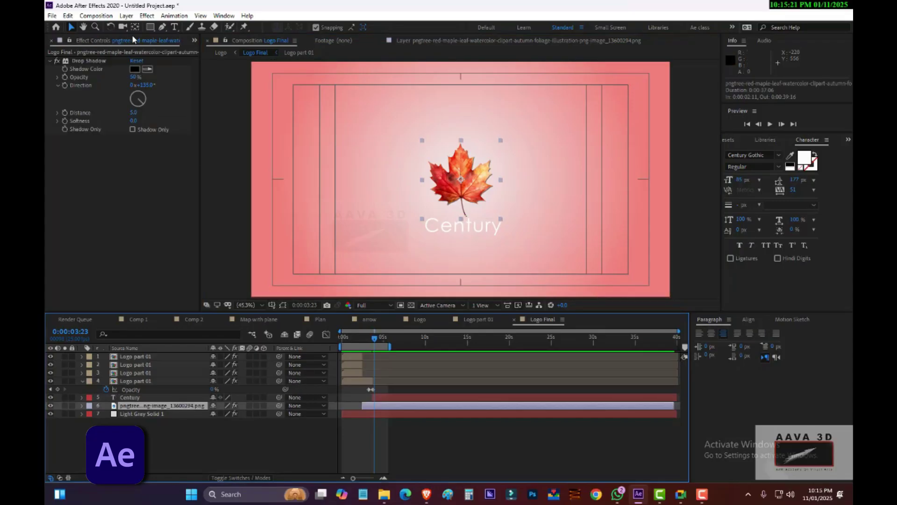
left_click(77, 61)
left_click(68, 15)
left_click(85, 74)
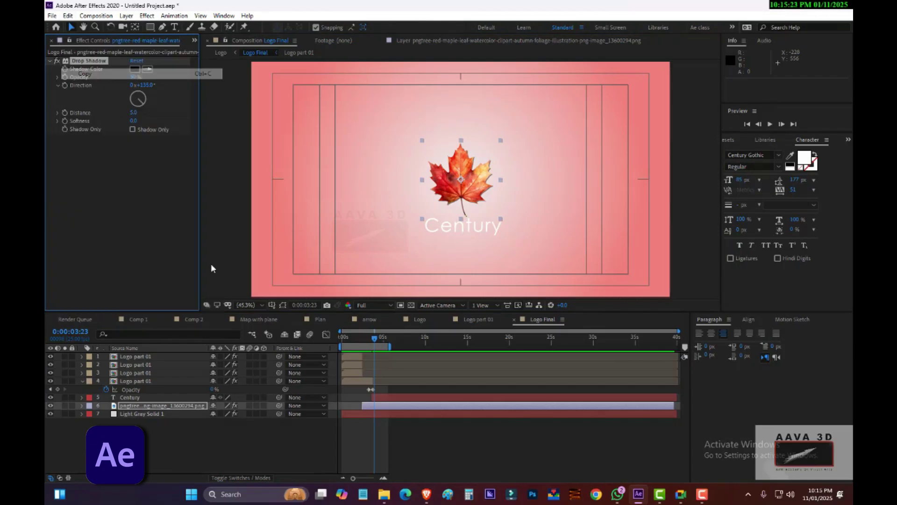
left_click(167, 414)
left_click(154, 398)
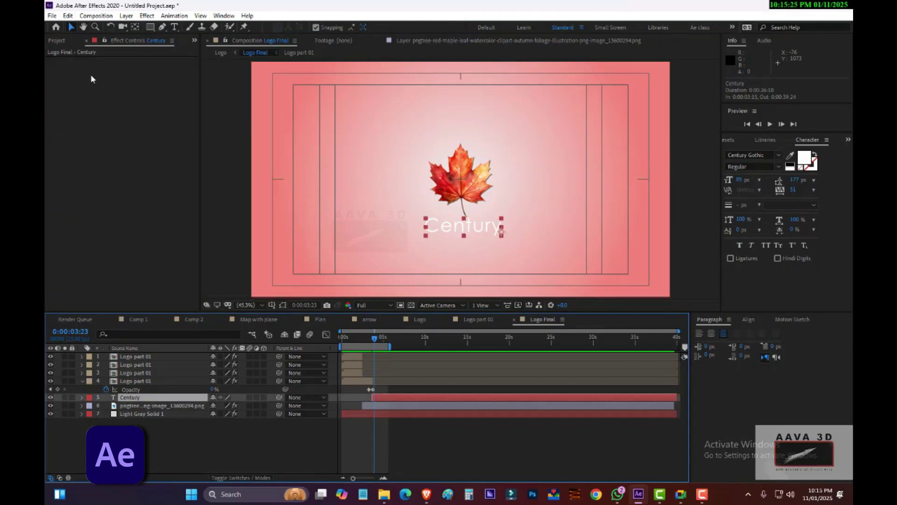
left_click(69, 16)
left_click(84, 114)
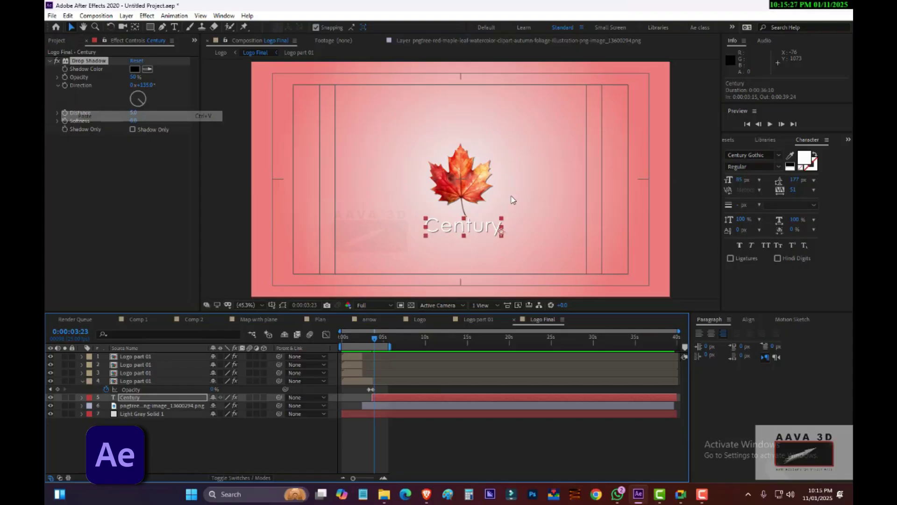
left_click(522, 244)
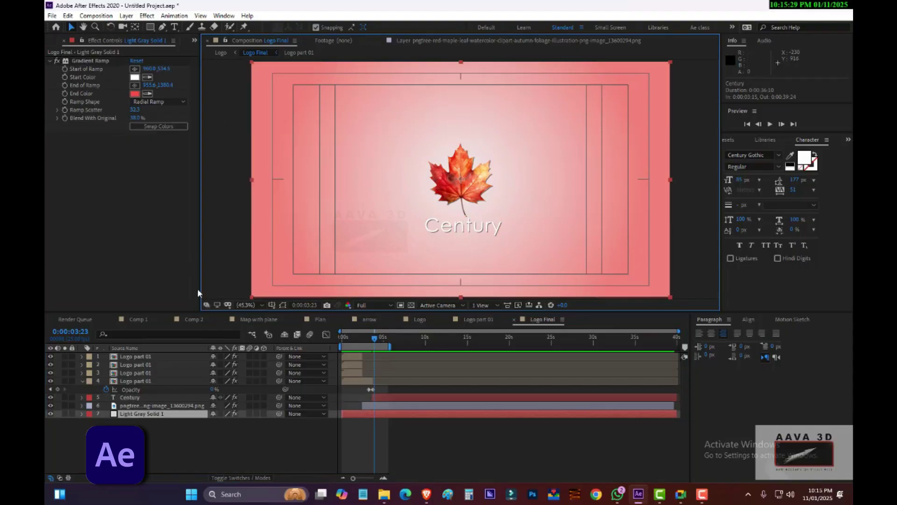
Soften the Century text's Drop Shadow by setting its Distance to 3 and its Opacity to 20%
left_click(140, 397)
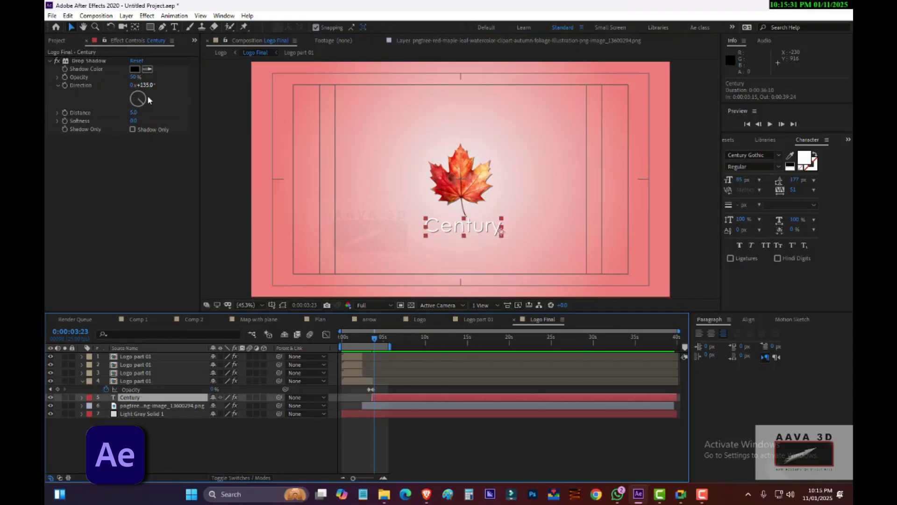
left_click(135, 112)
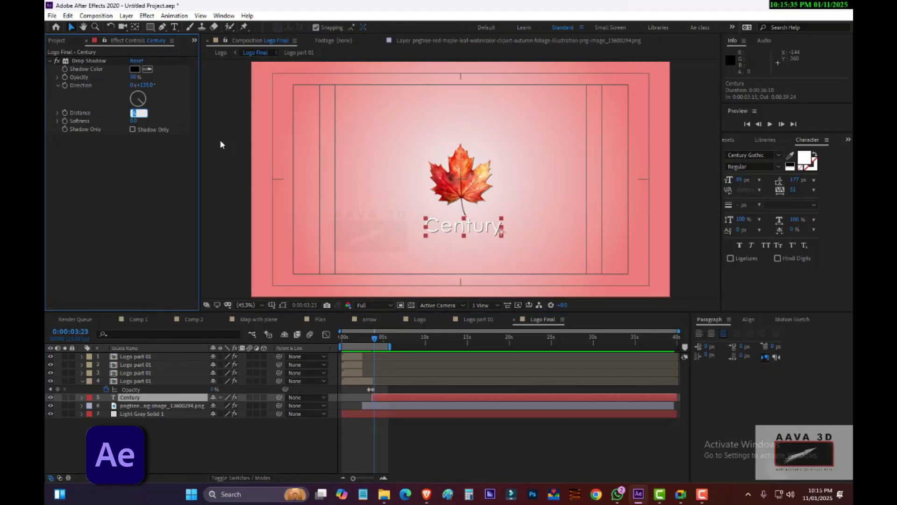
type("3")
key("Return")
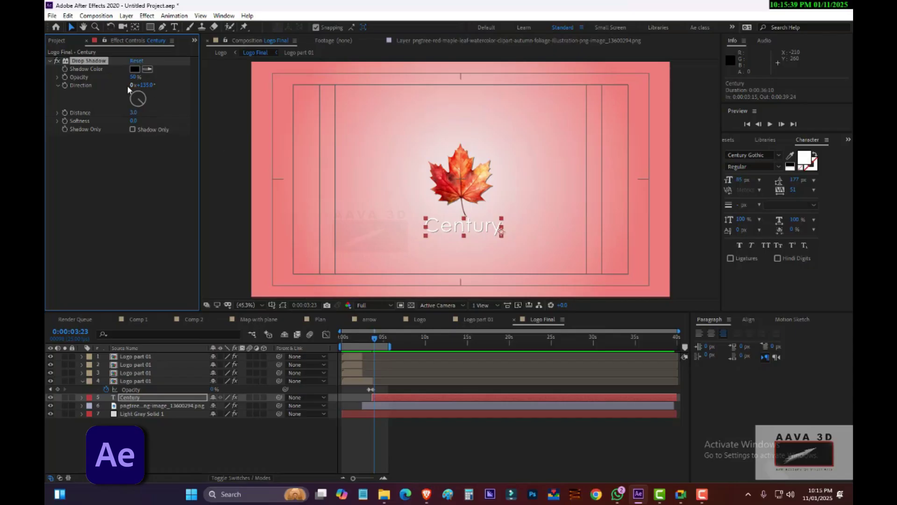
left_click(134, 76)
type("20")
key("Return")
left_click(234, 138)
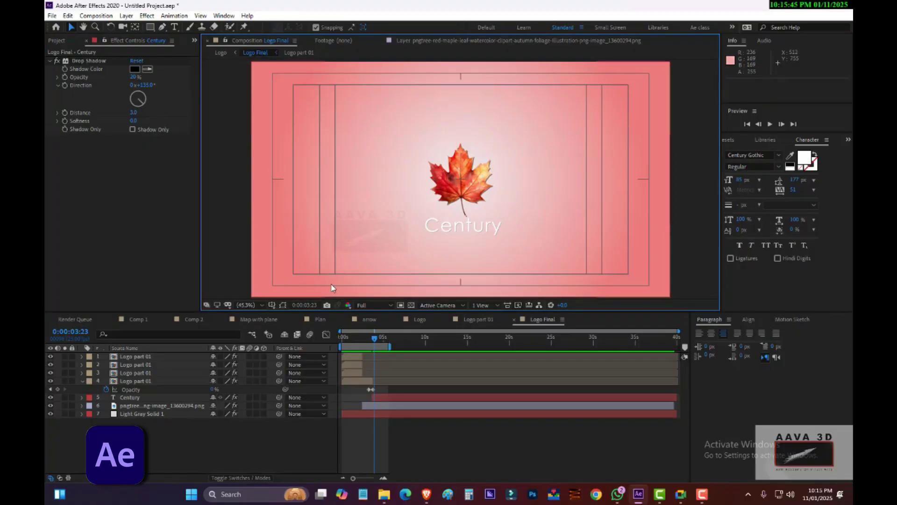
Shift the Century layer earlier in the timeline so that it starts at 0:00:03:05
mouse_move(379, 338)
left_mouse_down()
mouse_move(337, 342)
mouse_move(369, 346)
left_mouse_up()
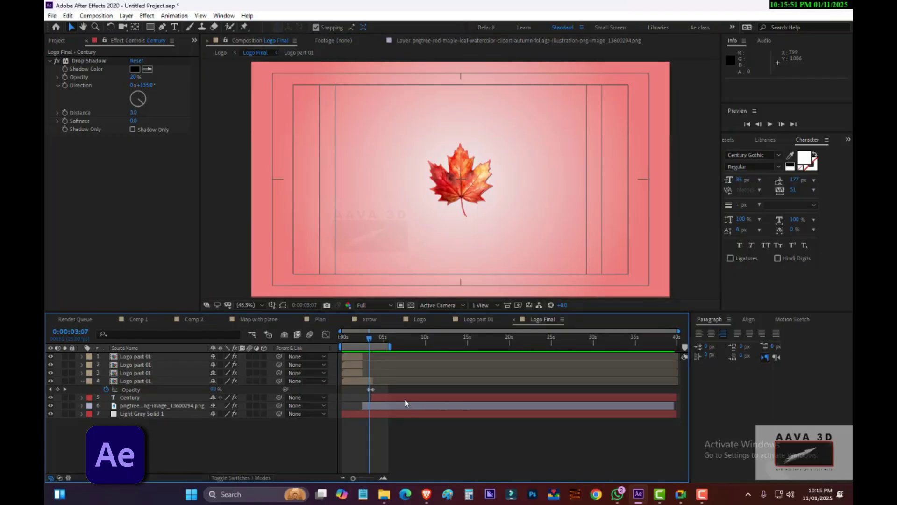
left_click(402, 396)
left_click_drag(400, 396, 397, 399)
Keyframe the Century layer's Opacity from 0% at 0:00:03:04 up to 100% about one second further on
key("Page_Up")
key("Page_Up")
key("Page_Up")
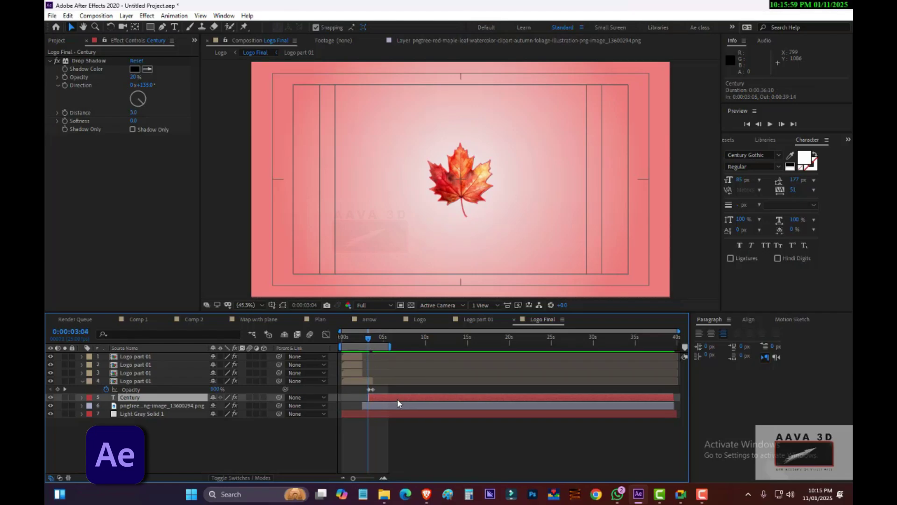
key("t")
left_click(107, 406)
left_click(347, 414)
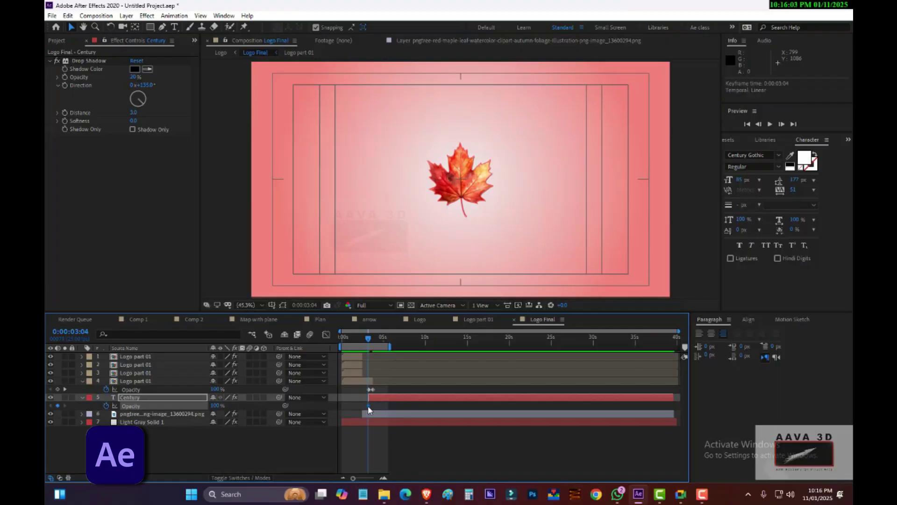
left_click_drag(369, 405, 377, 409)
left_click(216, 406)
type("0")
key("Return")
Play back the logo animation from the start to check the Century text's fade-in
key("space")
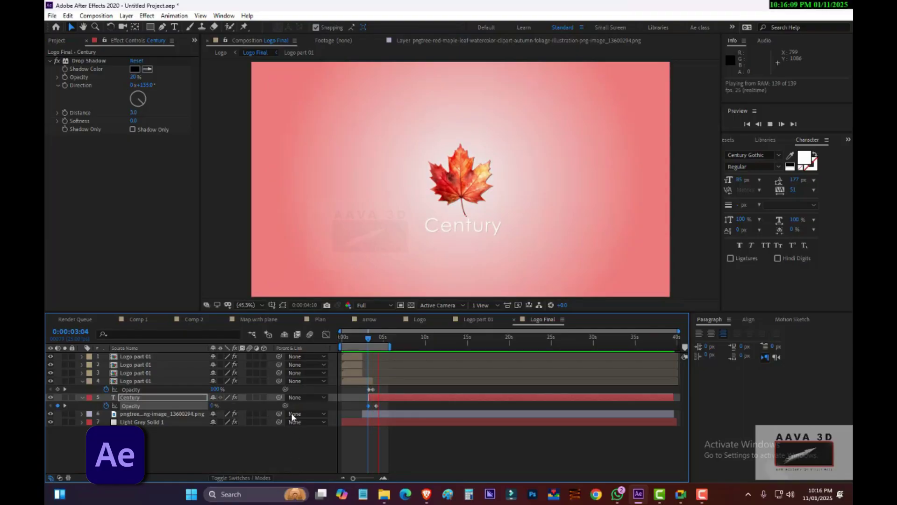
left_click(354, 338)
key("space")
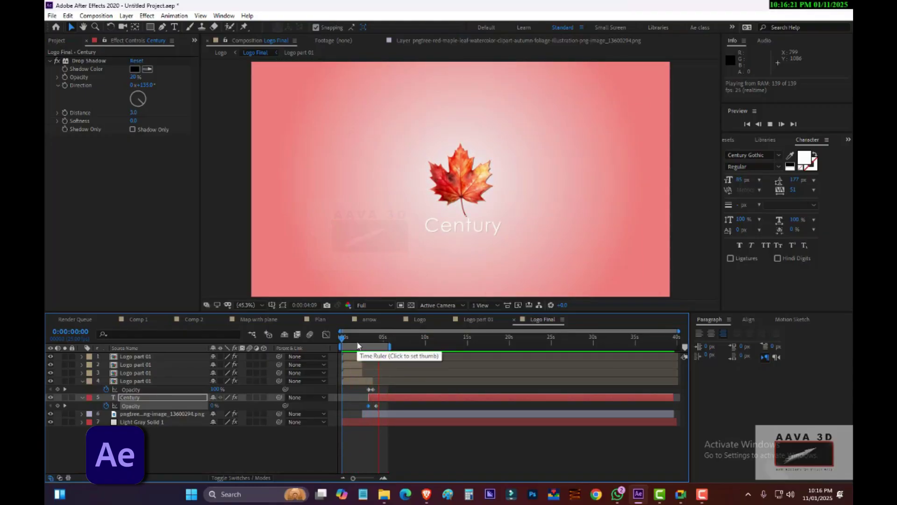
Extend the work area's end to 0:00:07:02 and, at 0:00:04:06, apply the CC Light Sweep effect to the Century text
mouse_move(364, 341)
left_mouse_down()
mouse_move(349, 342)
mouse_move(394, 339)
mouse_move(395, 355)
mouse_move(379, 339)
mouse_move(403, 346)
mouse_move(379, 336)
left_mouse_up()
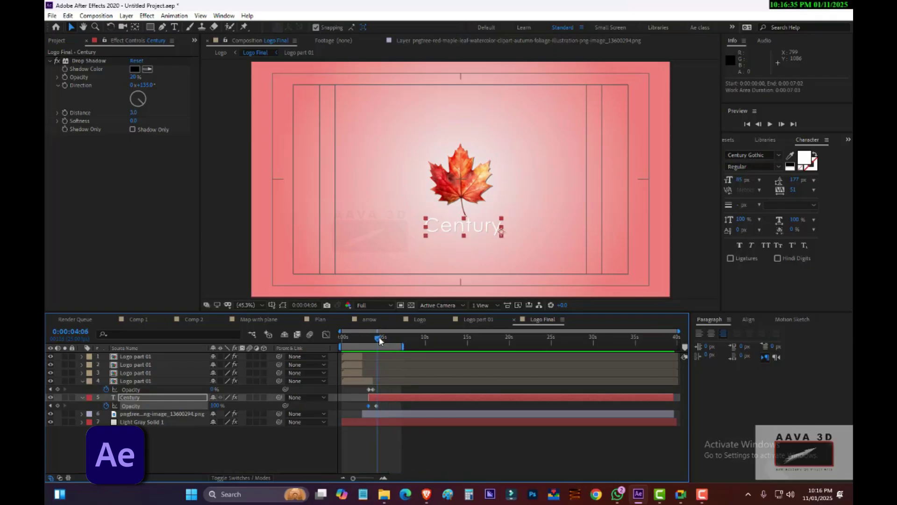
left_click(743, 140)
left_click(788, 153)
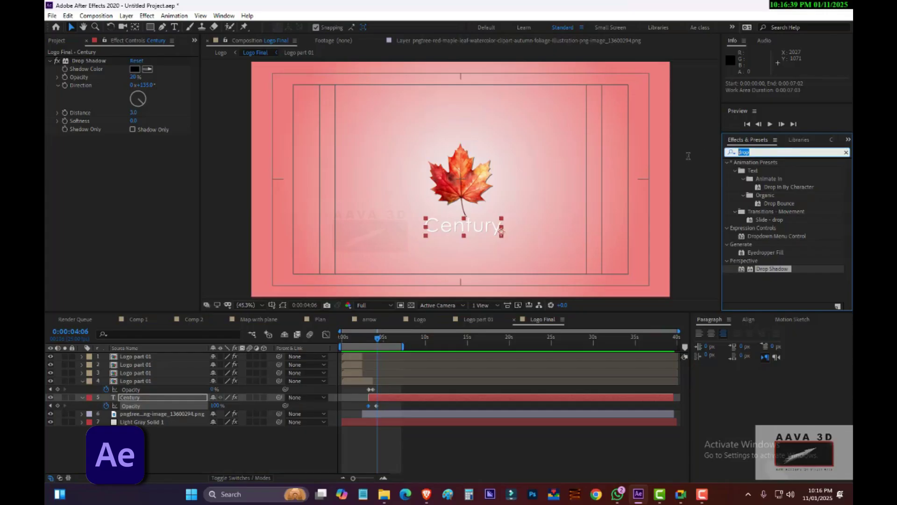
type("cc l")
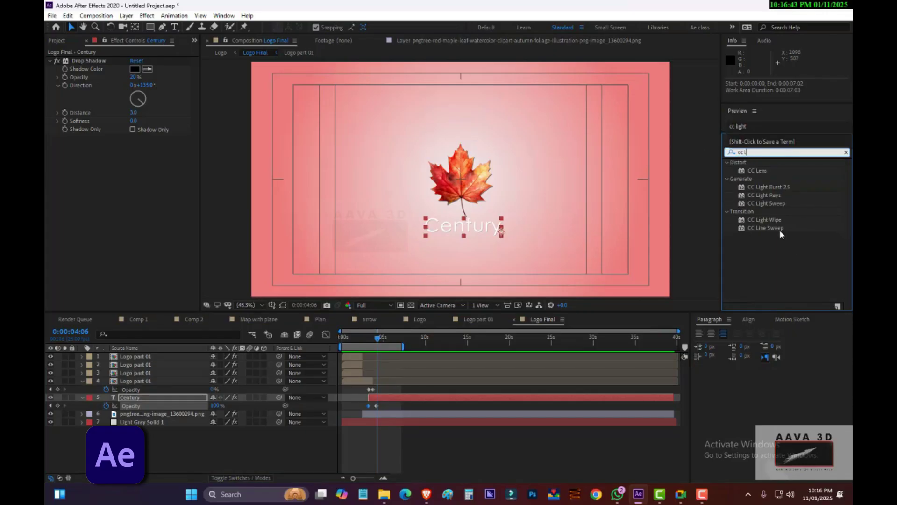
left_click(780, 230)
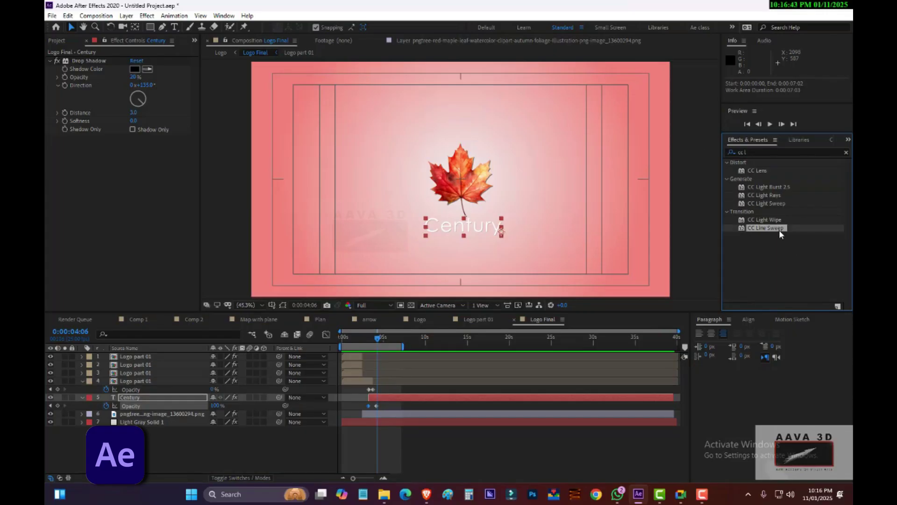
left_click(780, 204)
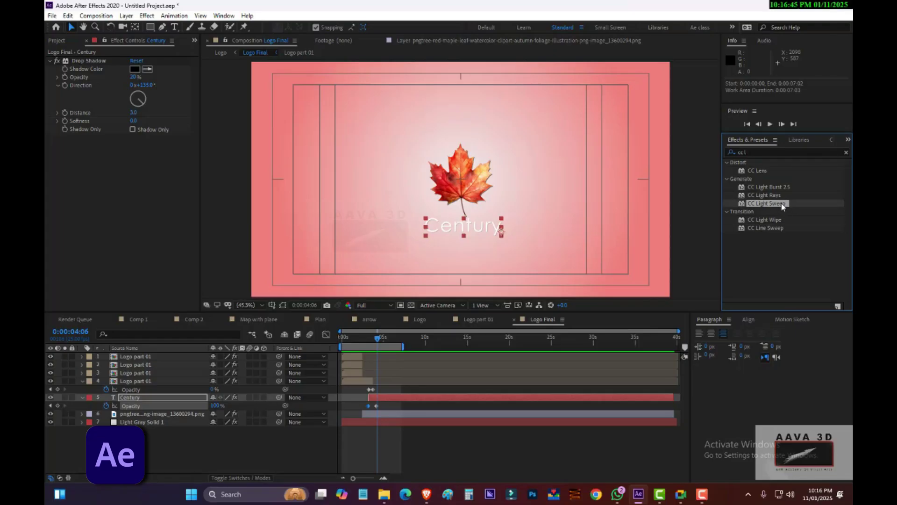
double_click(766, 204)
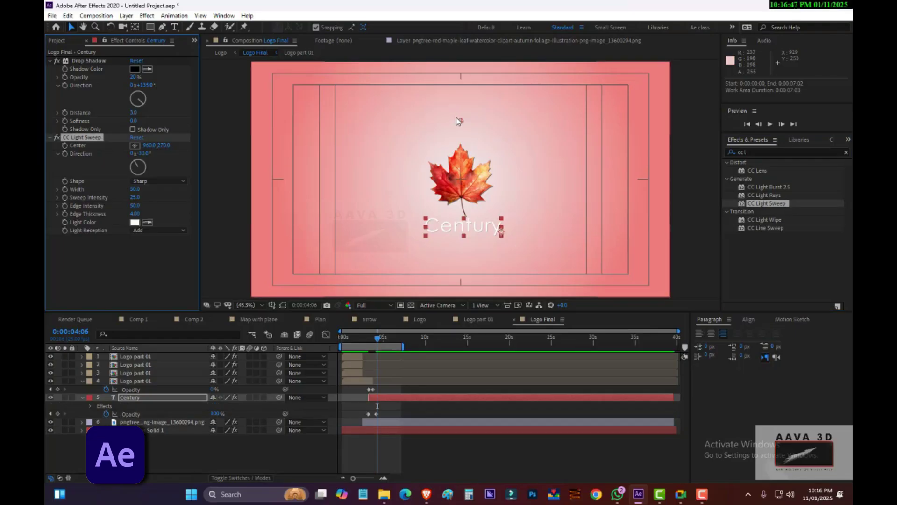
Move the CC Light Sweep centre to just above the start of the Century text and set its Light Color to FFAA00
left_click_drag(451, 179, 438, 215)
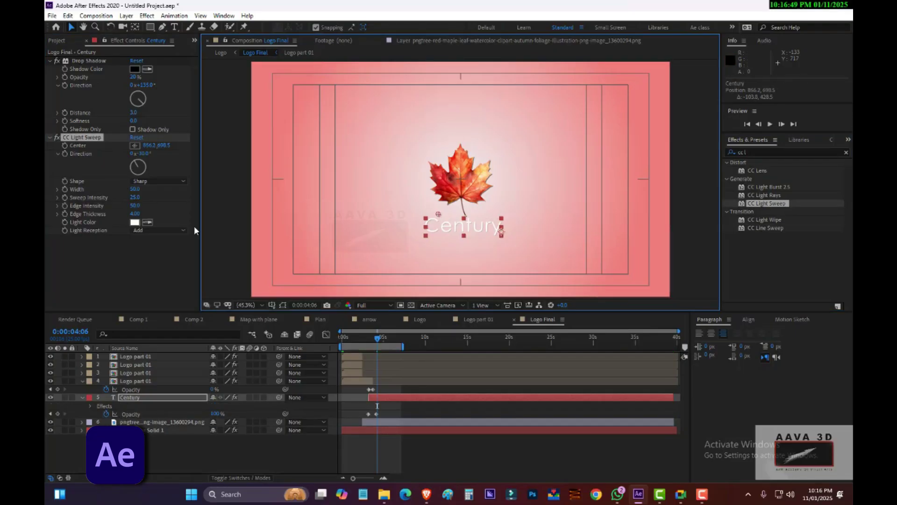
left_click(131, 223)
left_click(206, 248)
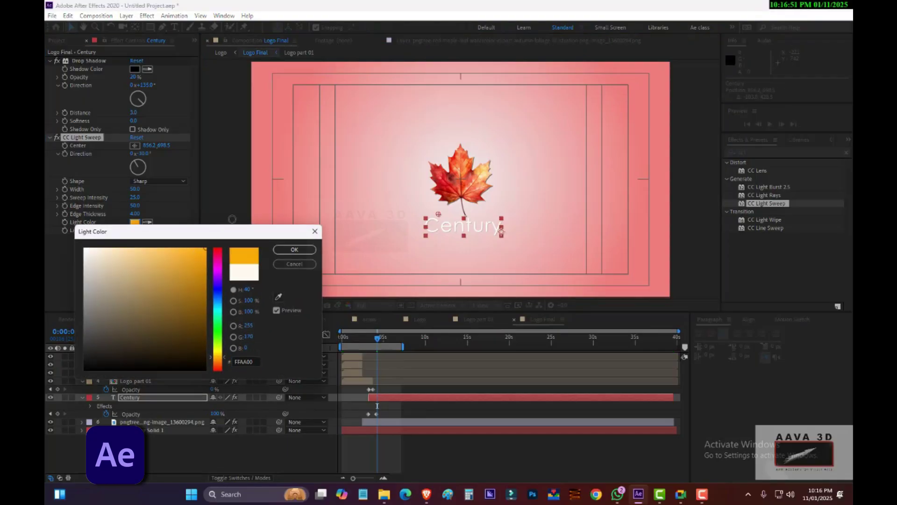
left_click(294, 250)
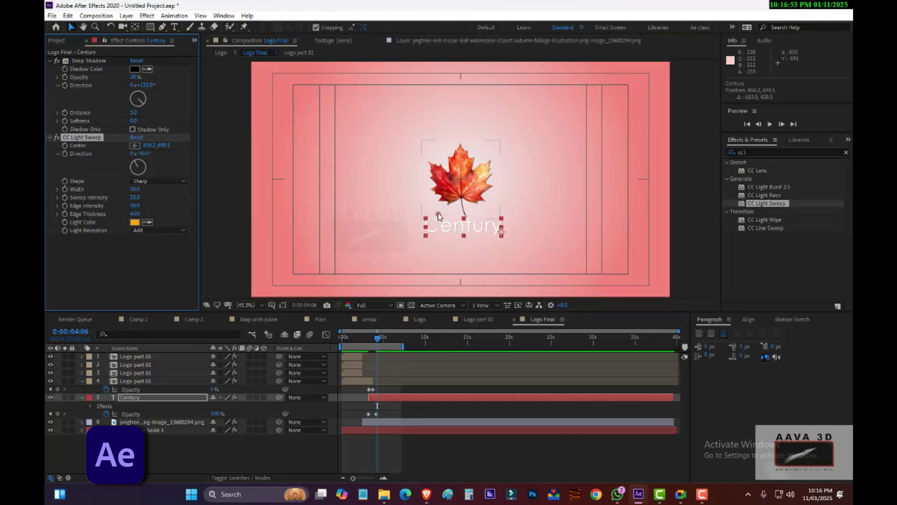
Place the CC Light Sweep centre on the Century text at about 894, 769, and solo the Century layer
mouse_move(439, 214)
left_mouse_down()
mouse_move(466, 216)
mouse_move(447, 229)
left_mouse_up()
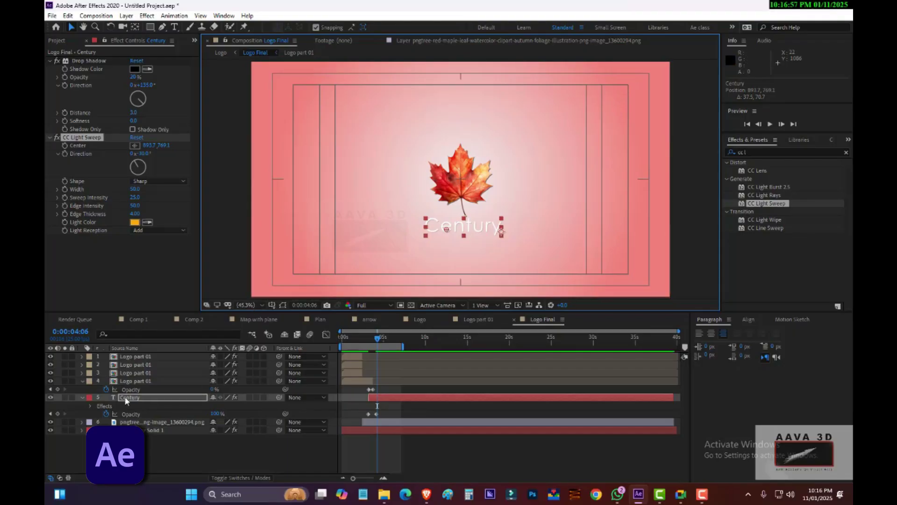
left_click(65, 397)
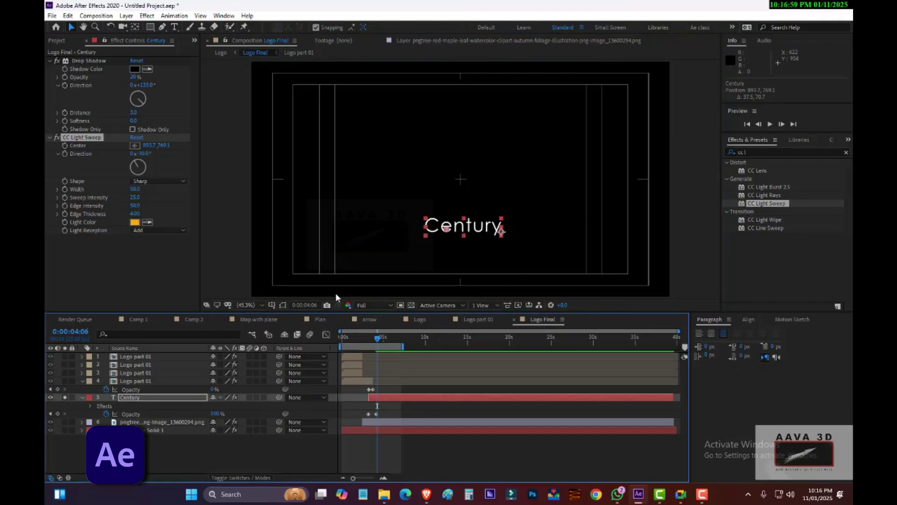
Move the CC Light Sweep centre to the start of the Century text at about 794, 744, and raise the Width to 1003
left_click(257, 306)
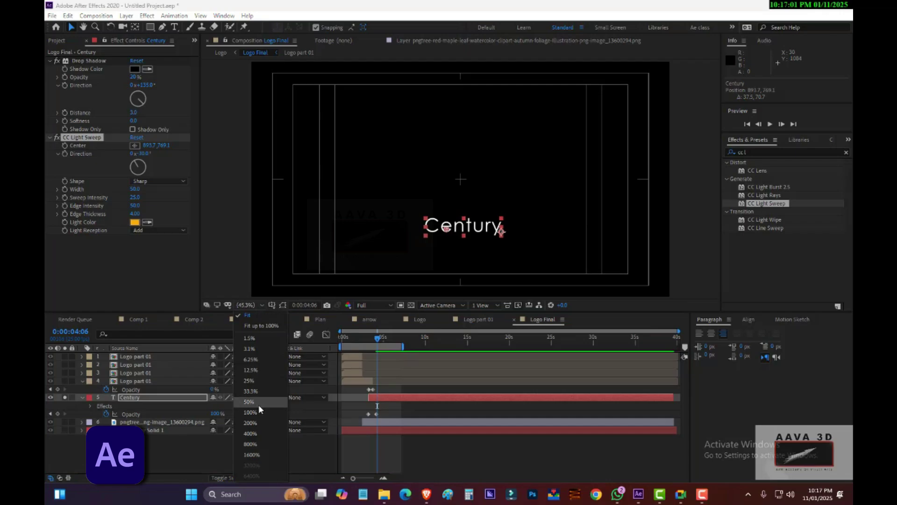
left_click(259, 412)
left_click_drag(547, 229, 552, 143)
key("v")
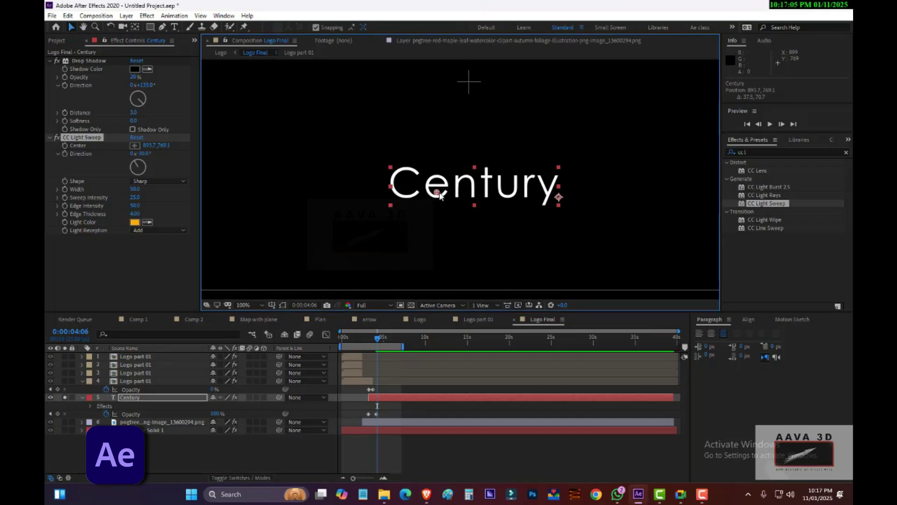
left_click_drag(438, 193, 415, 182)
left_click_drag(136, 190, 280, 190)
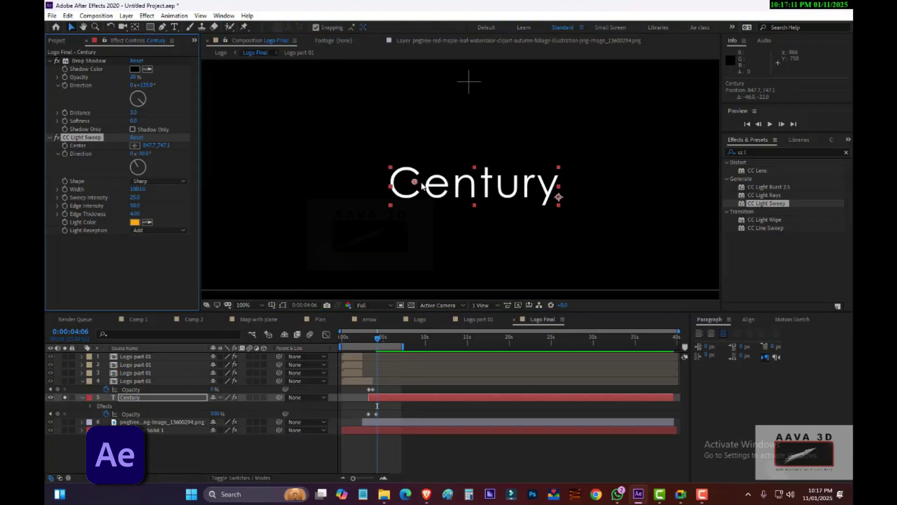
left_click_drag(415, 182, 391, 182)
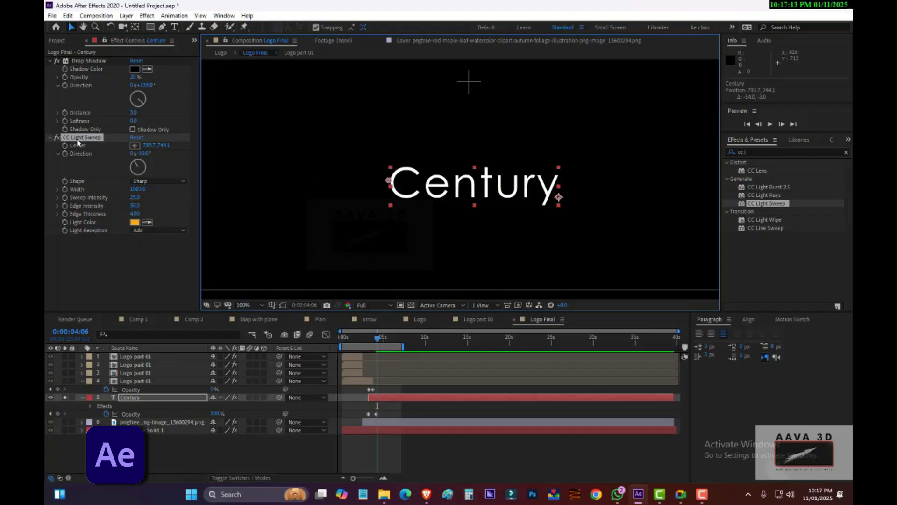
Reorder CC Light Sweep above Drop Shadow on the Century text and set its Sweep Intensity to 500
left_click_drag(78, 137, 81, 59)
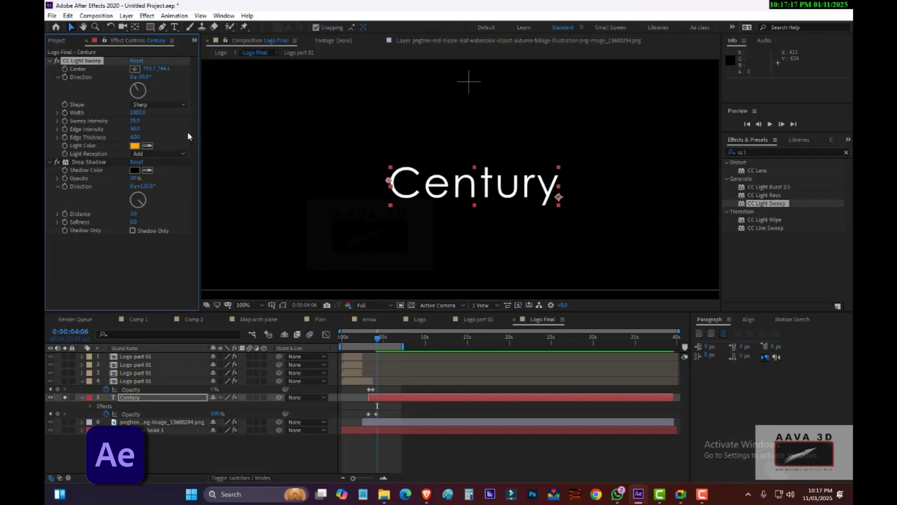
left_click(136, 121)
type("500")
key("Return")
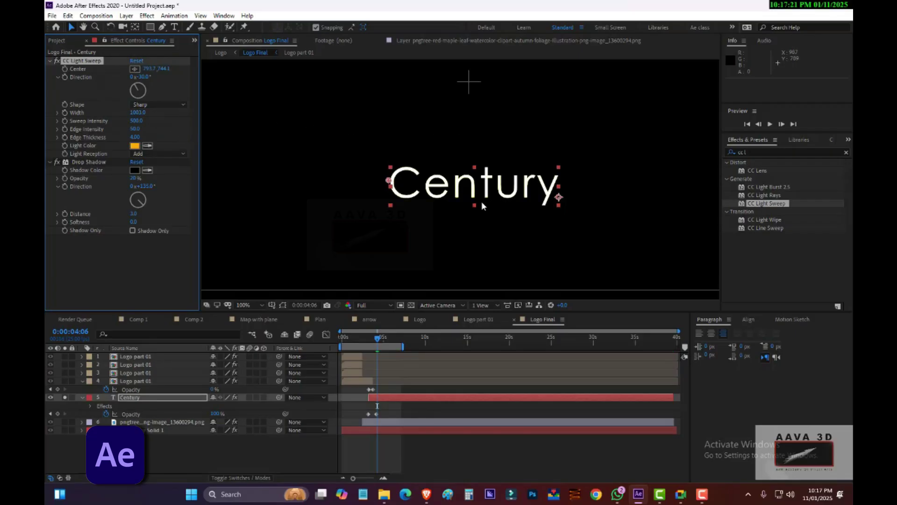
Raise the CC Light Sweep Edge Intensity to 178 and set its Light Color to red, FF0000
left_click(251, 304)
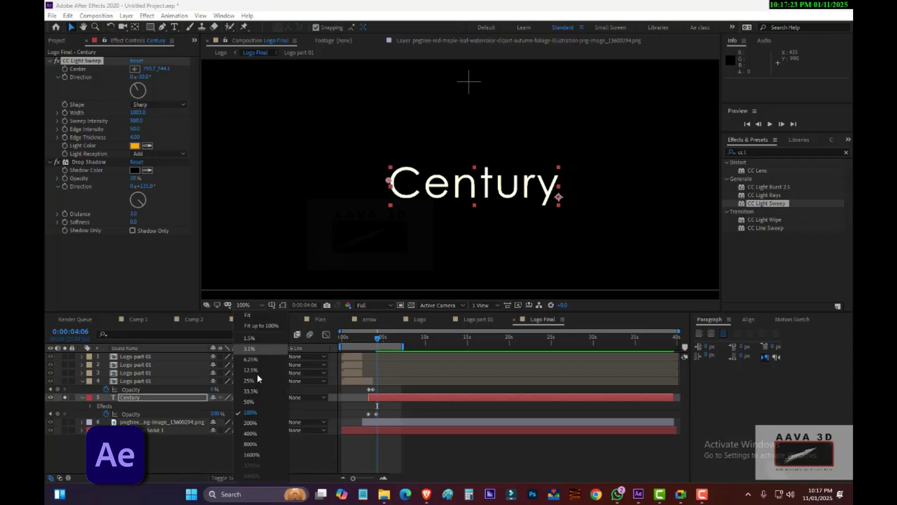
left_click(255, 421)
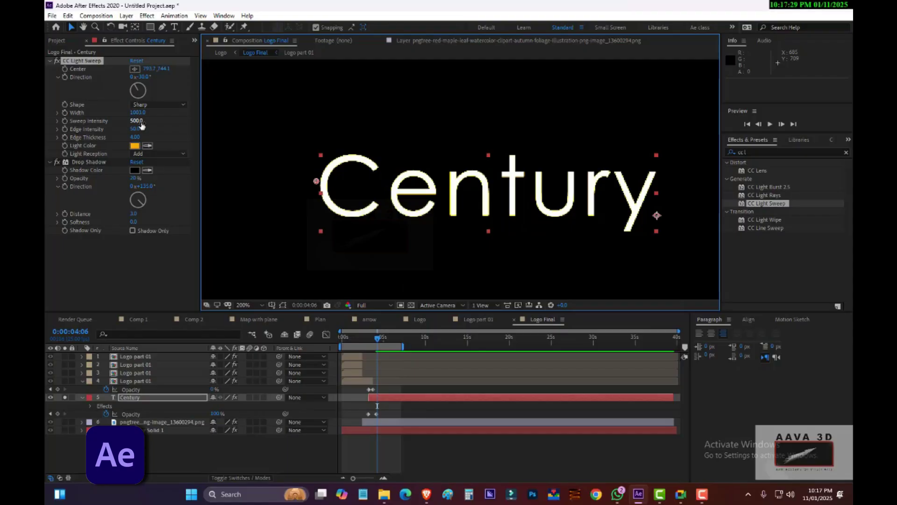
left_click_drag(140, 129, 224, 130)
left_click(135, 145)
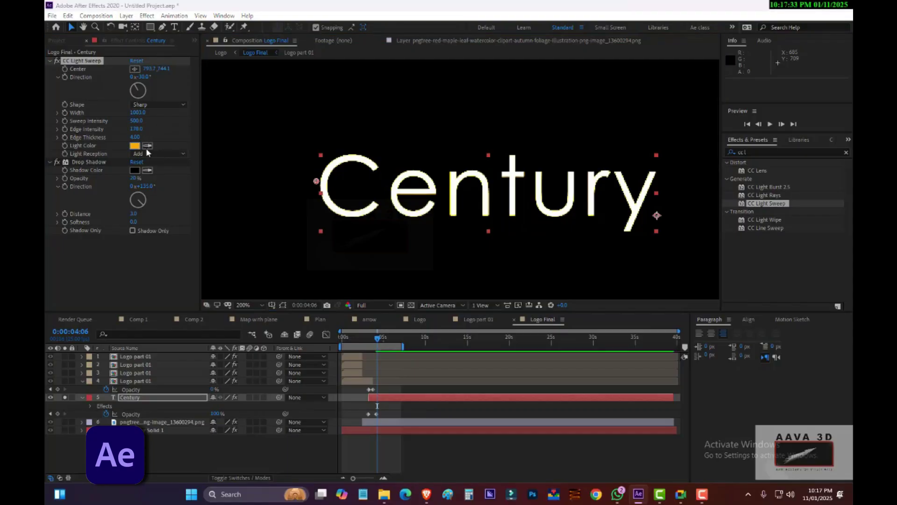
left_click(220, 255)
left_click_drag(221, 255, 221, 248)
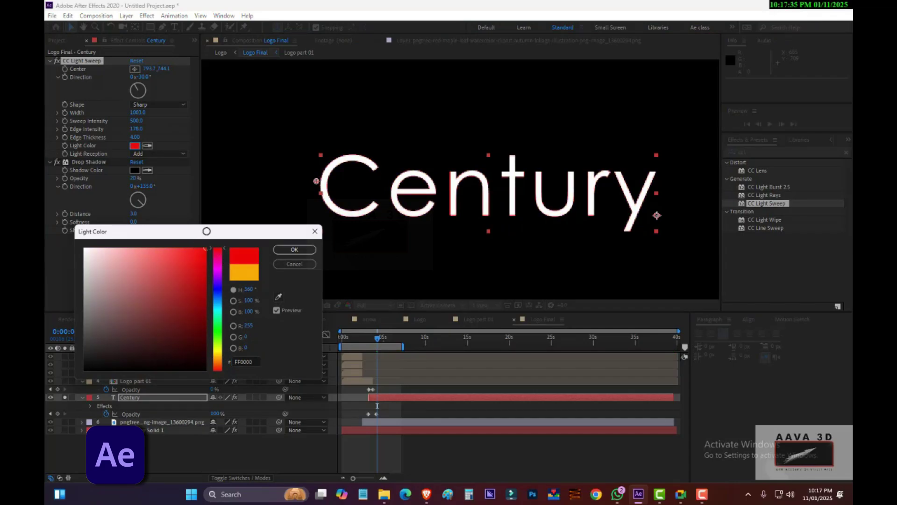
left_click(292, 249)
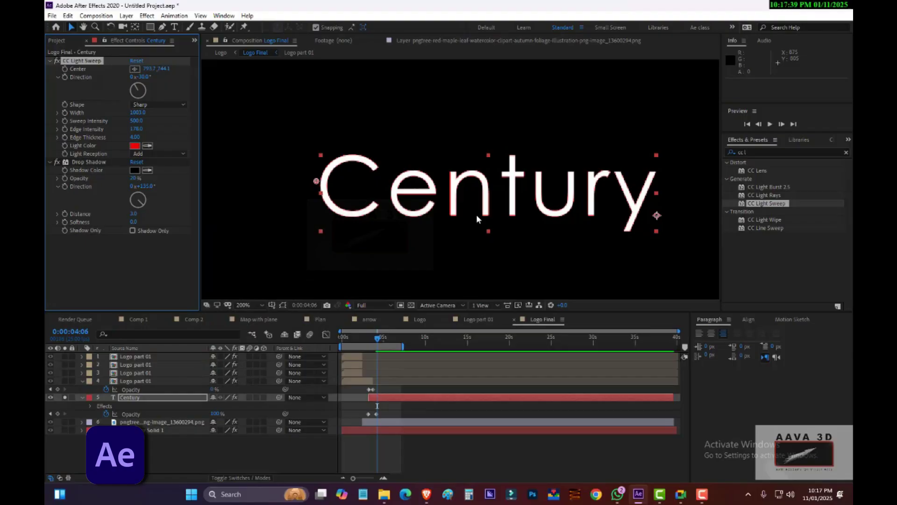
Reduce the CC Light Sweep Width to 866, and set Shape to Smooth and Light Reception to Composite
left_click_drag(145, 117, 100, 114)
left_click(154, 105)
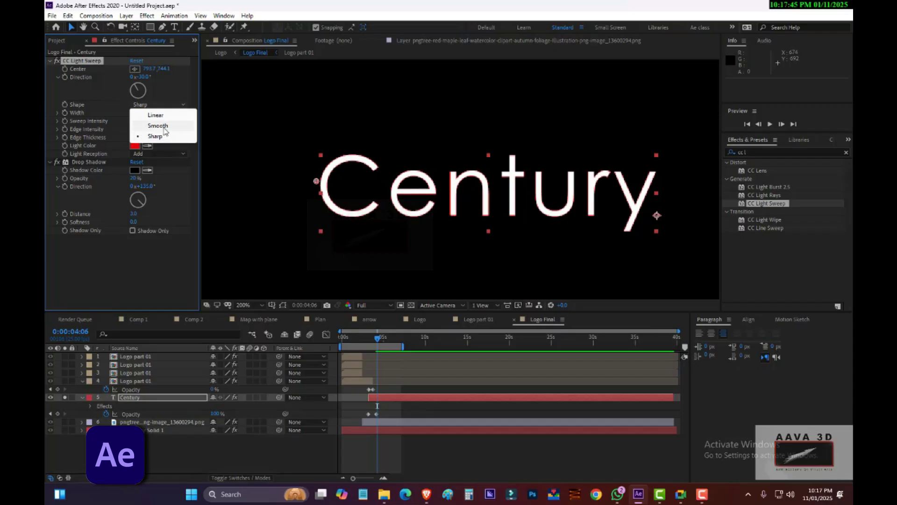
left_click(159, 127)
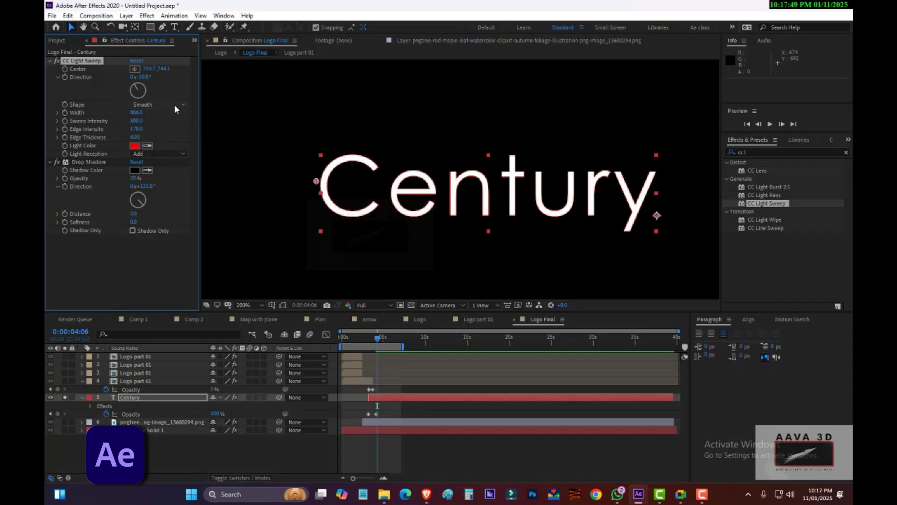
left_click(165, 153)
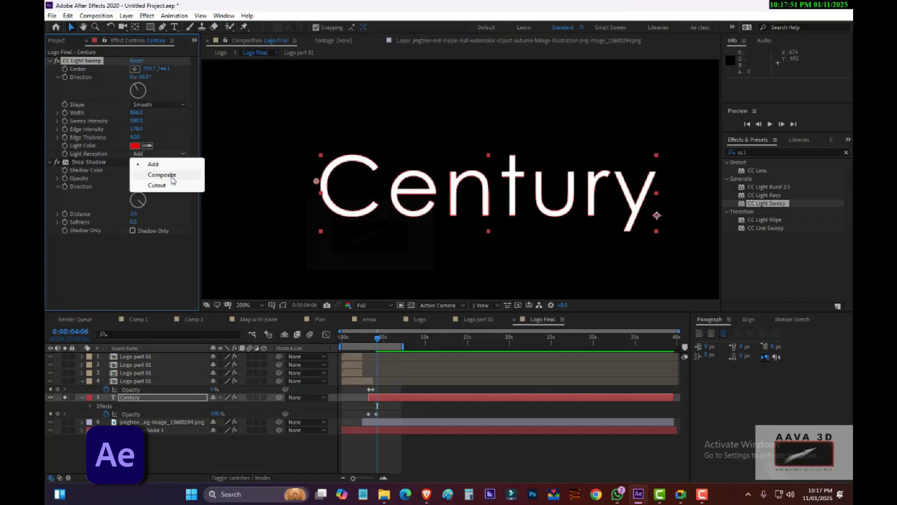
left_click(173, 175)
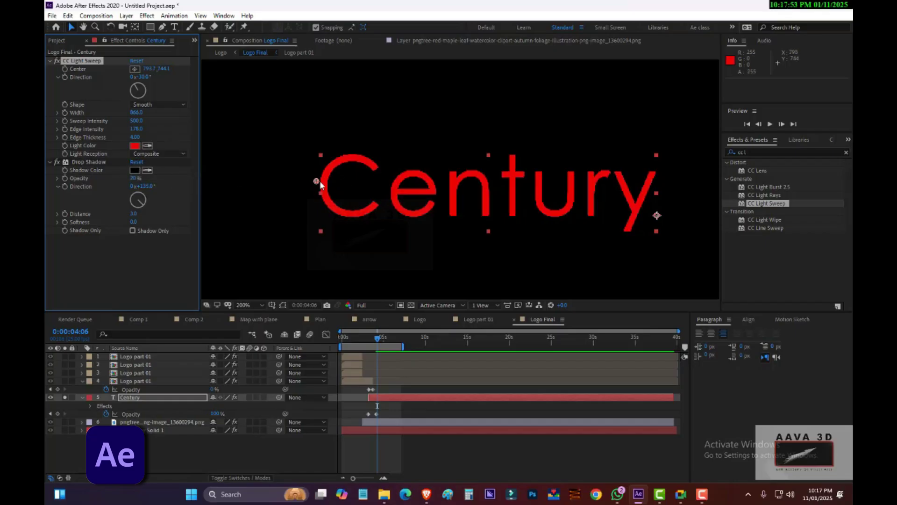
Nudge the CC Light Sweep centre slightly up and reduce Width to 604, Edge Intensity to 1 and Sweep Intensity to 138
mouse_move(317, 181)
left_mouse_down()
mouse_move(411, 186)
mouse_move(317, 179)
left_mouse_up()
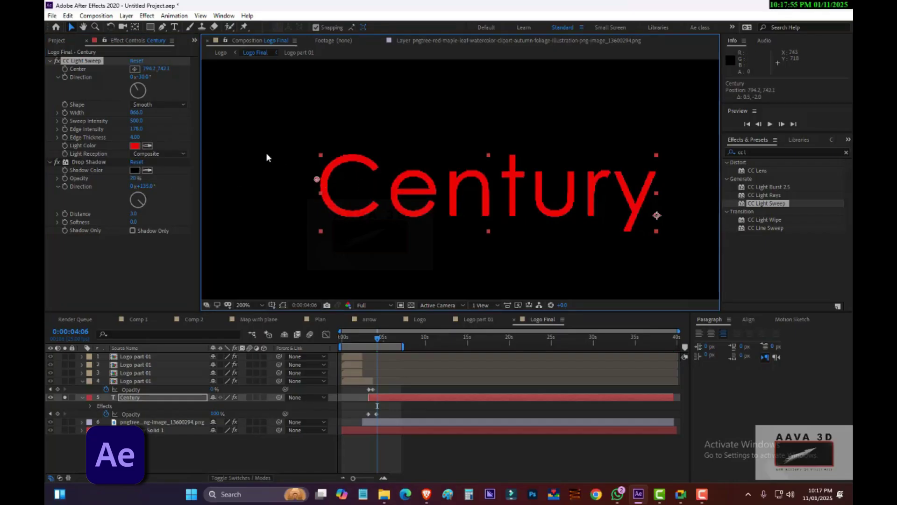
left_click_drag(135, 115, 136, 115)
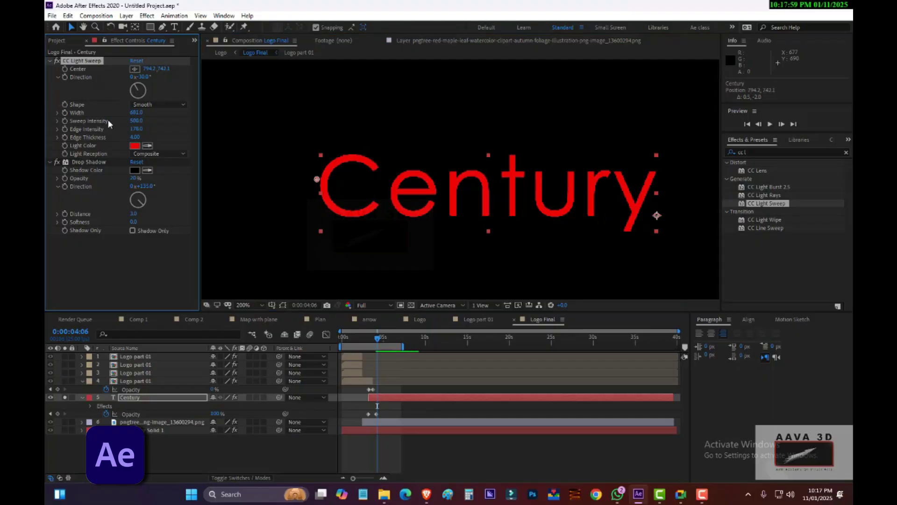
left_click_drag(136, 113, 97, 128)
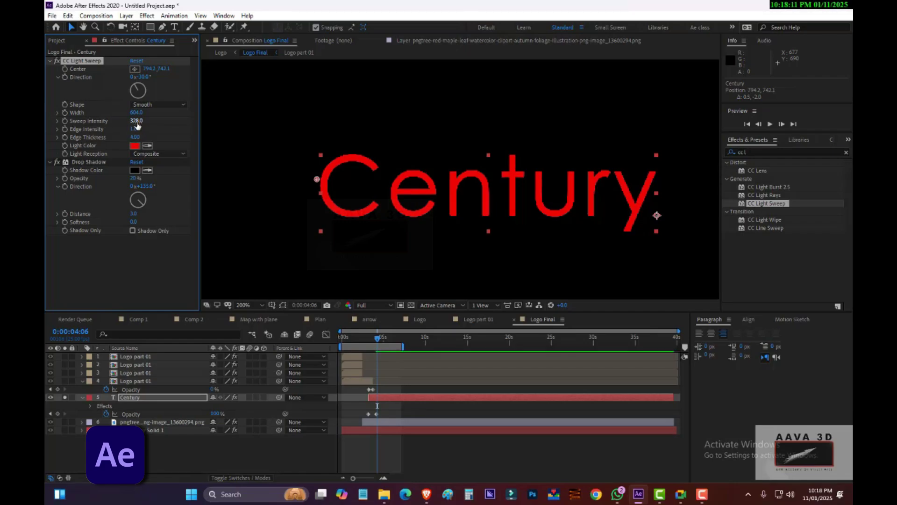
left_click_drag(136, 120, 85, 120)
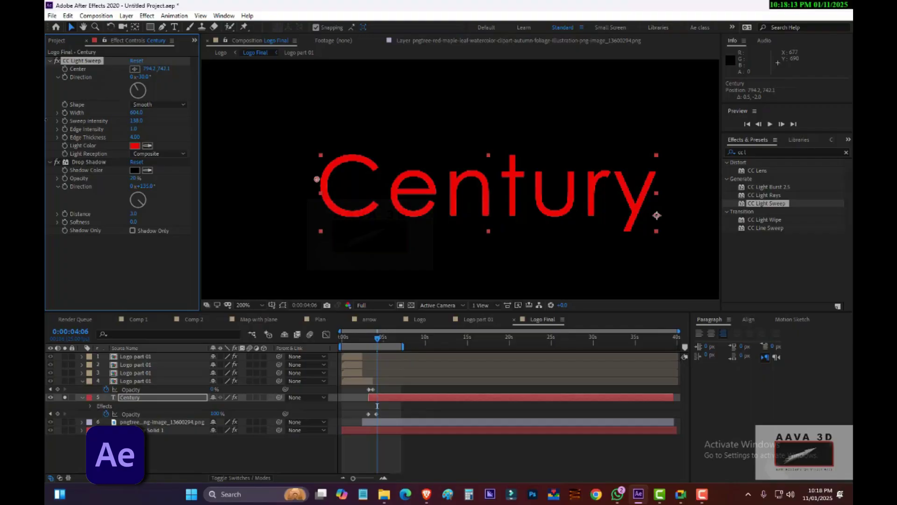
Narrow the CC Light Sweep Width on the Century text to 100, and further to 20
left_click_drag(136, 112, 86, 106)
left_click(136, 113)
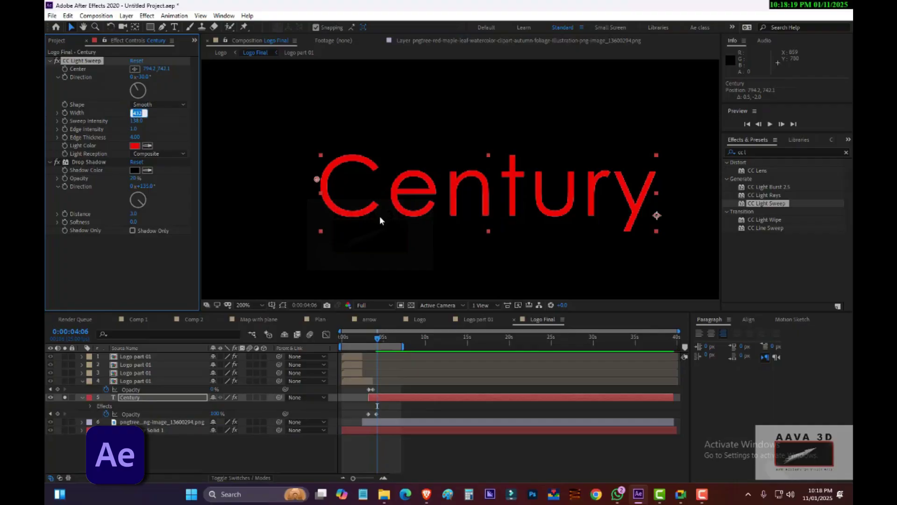
type("100")
key("Return")
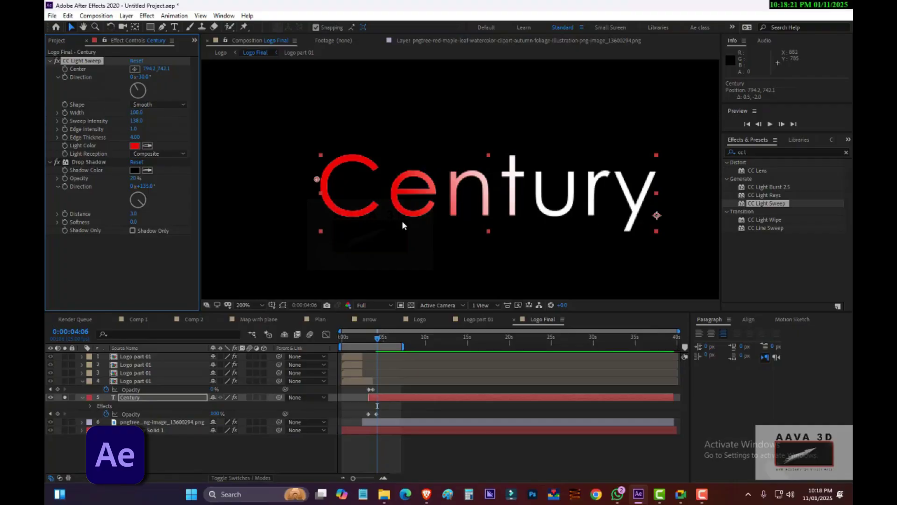
left_click(145, 113)
type("20")
key("Return")
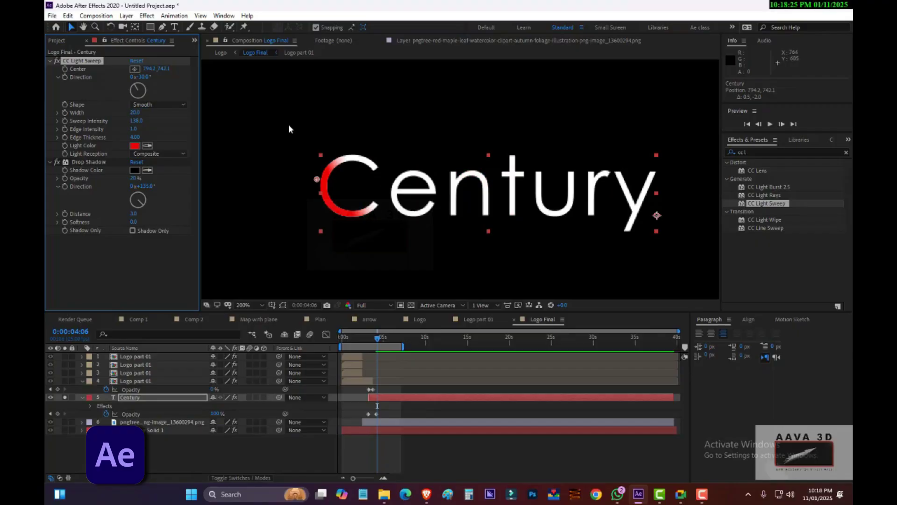
Move the CC Light Sweep centre off the start of the Century text to about 764, 768, and set Light Color to FF8400
left_click_drag(317, 179, 287, 203)
left_click(135, 146)
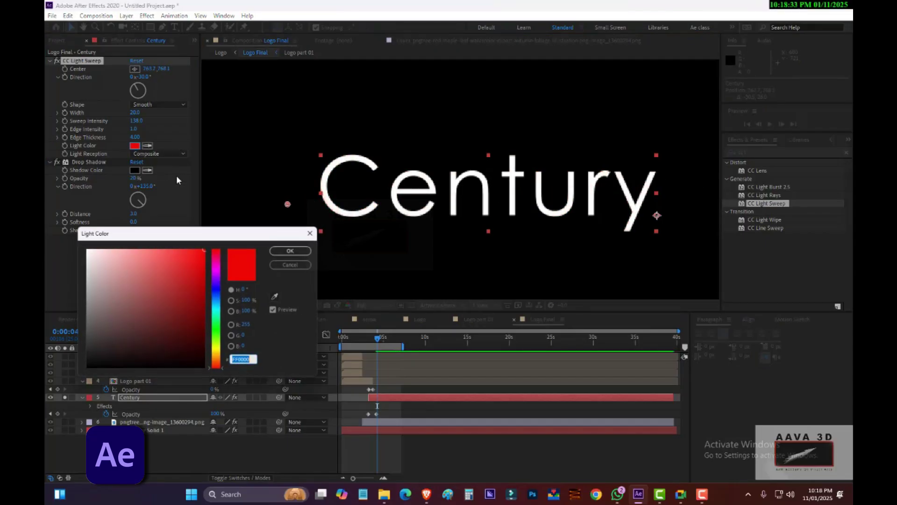
left_click_drag(224, 346, 224, 365)
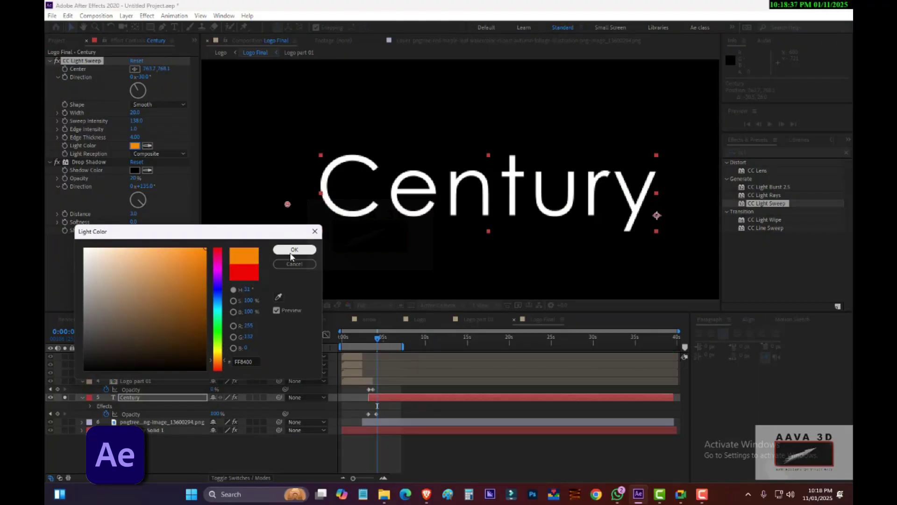
left_click(294, 250)
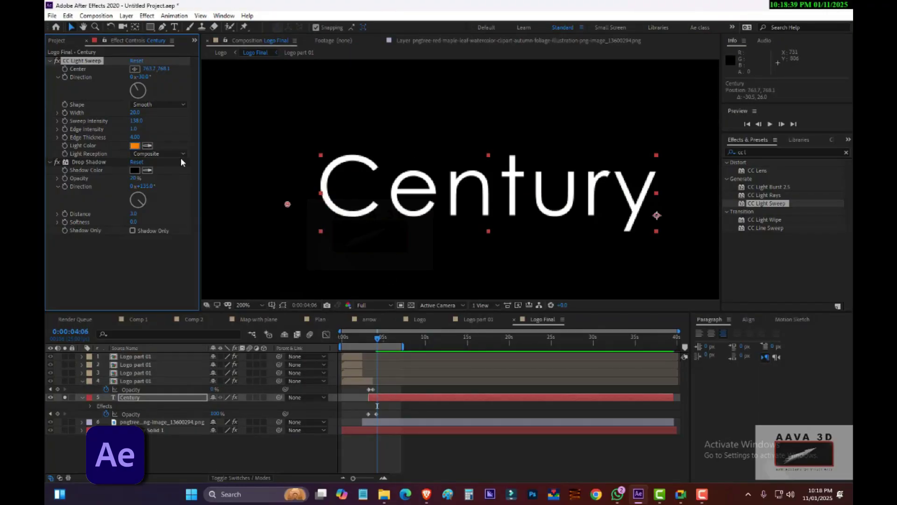
Keyframe the CC Light Sweep Center at 0:00:04:06, and at 0:00:06:09 move it past the end of the Century text to about 1351, 757
left_click(64, 68)
left_click(396, 344)
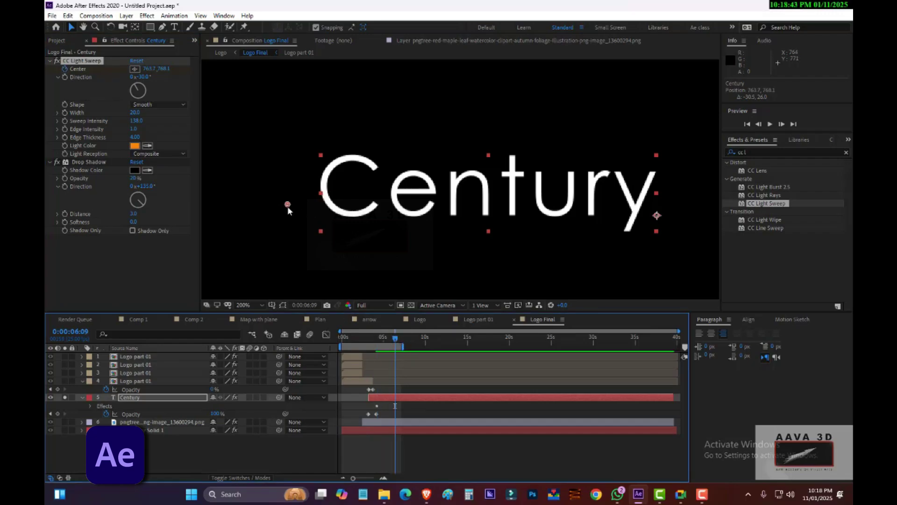
left_click_drag(287, 206, 830, 197)
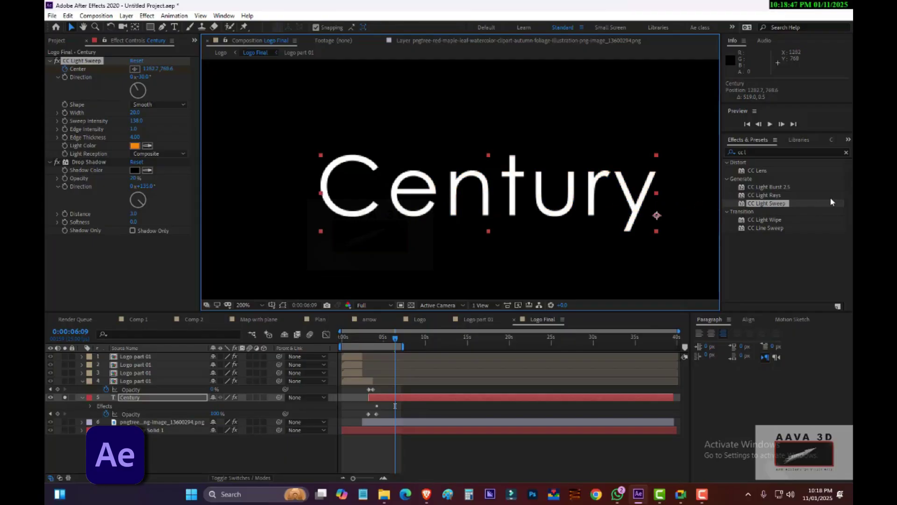
Unsolo the Century layer, fit the whole composition in view, and play back the animation to check the light sweep
left_click(64, 397)
left_click(256, 306)
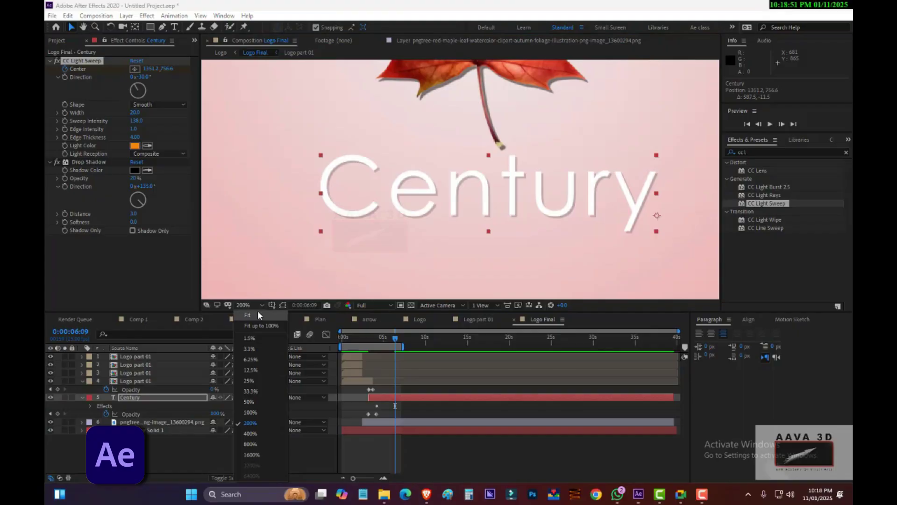
left_click(257, 315)
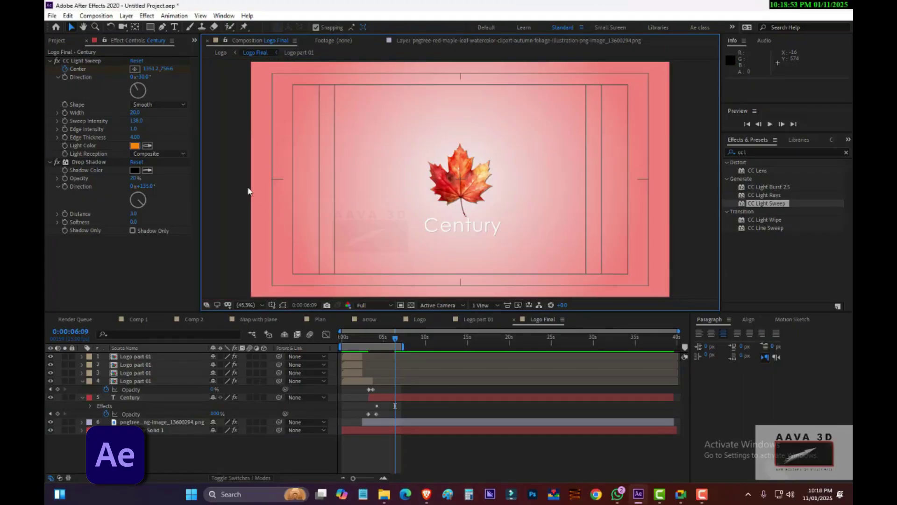
key("space")
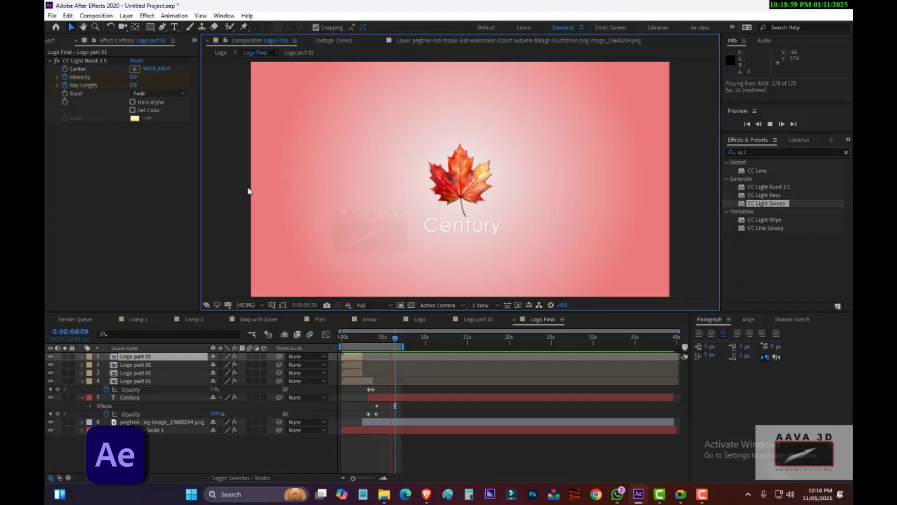
left_click(254, 189)
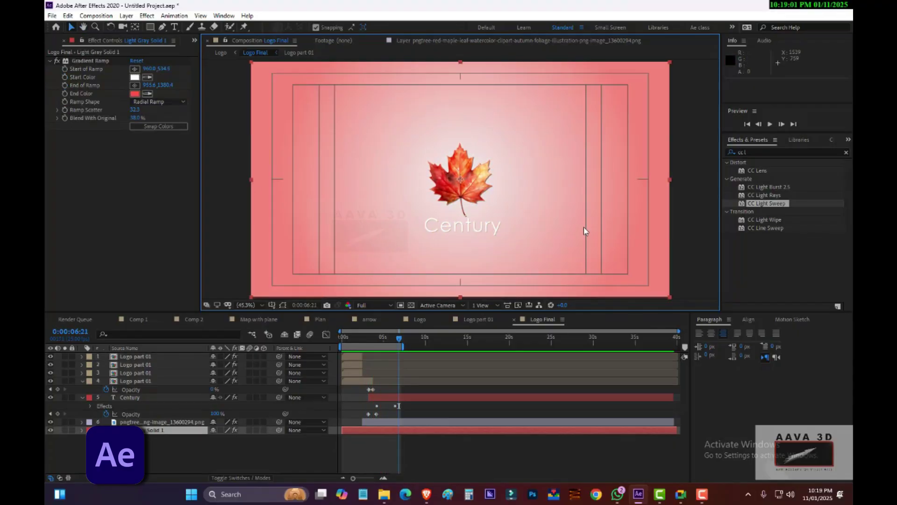
Shift the Century text's CC Light Sweep Center keyframes forward in time so the last sits at 0:00:07:08, and scrub to 0:00:06:12 to check the sweep
left_click(426, 398)
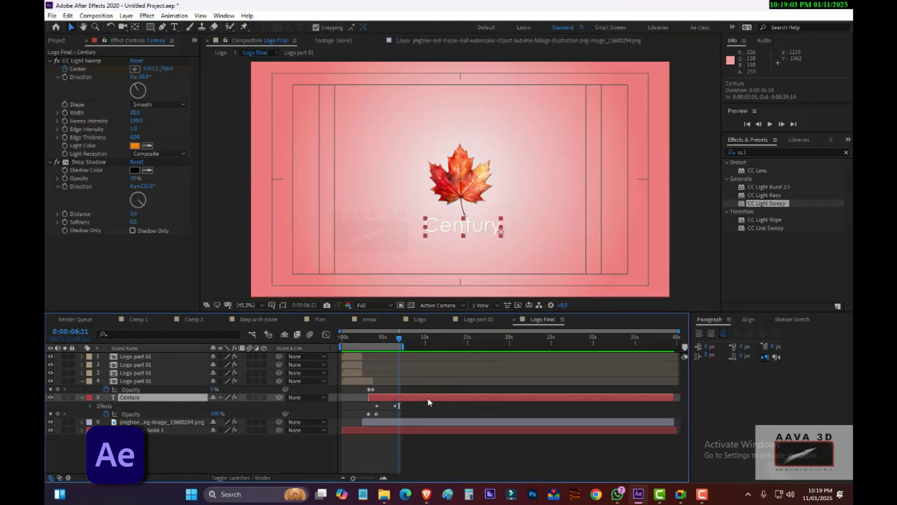
key("u")
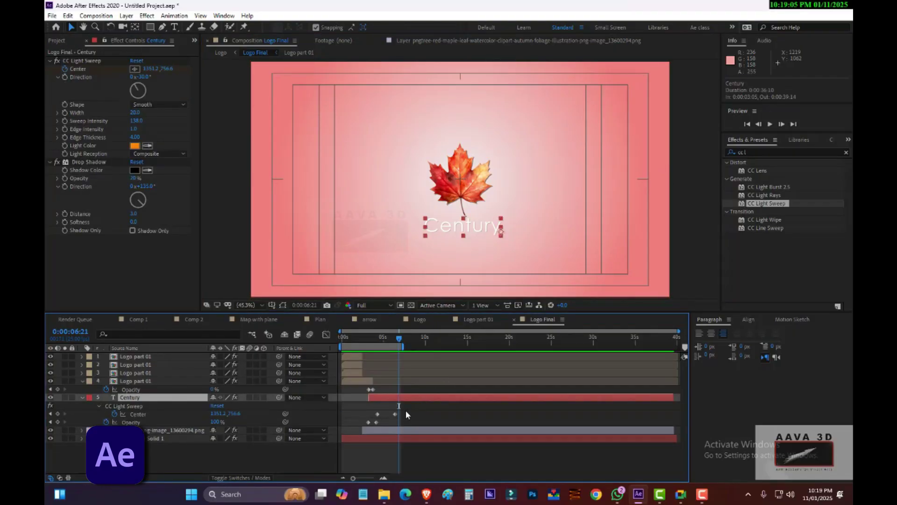
mouse_move(405, 410)
left_mouse_down()
mouse_move(376, 419)
mouse_move(403, 415)
left_mouse_up()
left_click(397, 341)
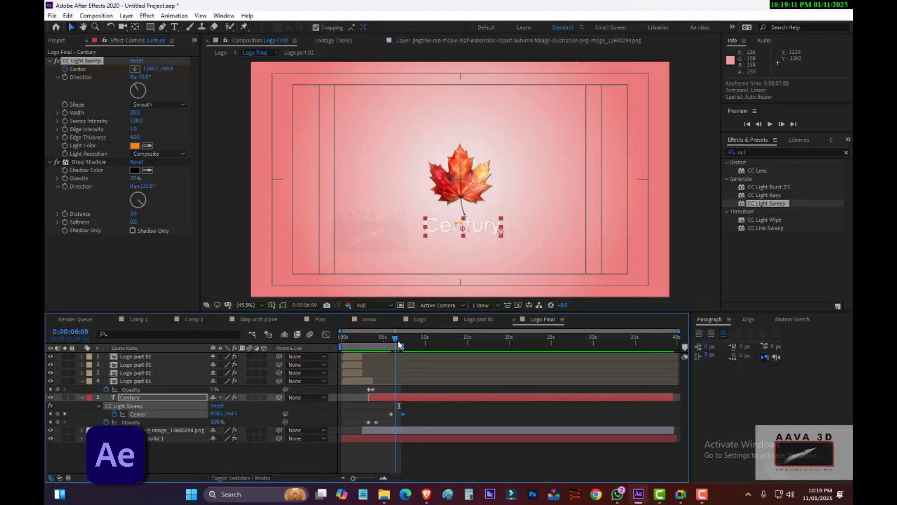
left_click_drag(397, 340, 399, 340)
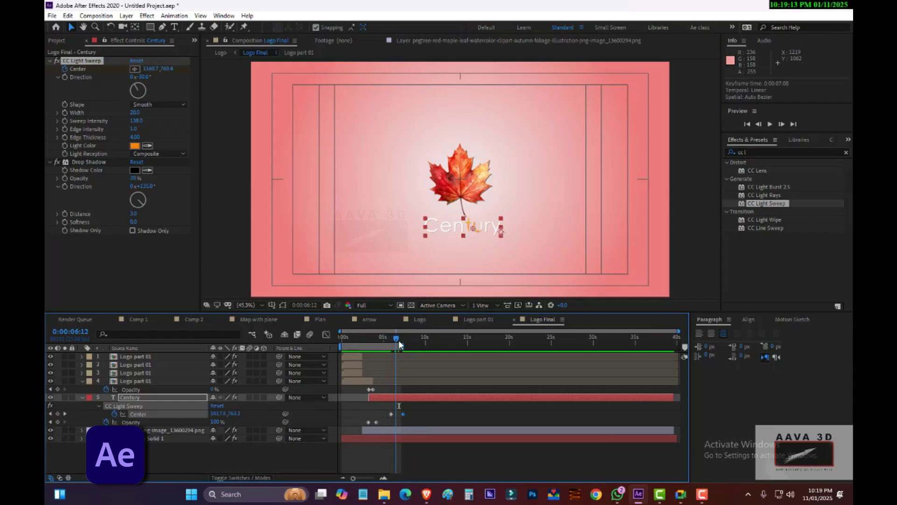
View the composition at 100% and set the Century text's CC Light Sweep Light Color to a dark red sampled from the maple leaf
left_click(247, 305)
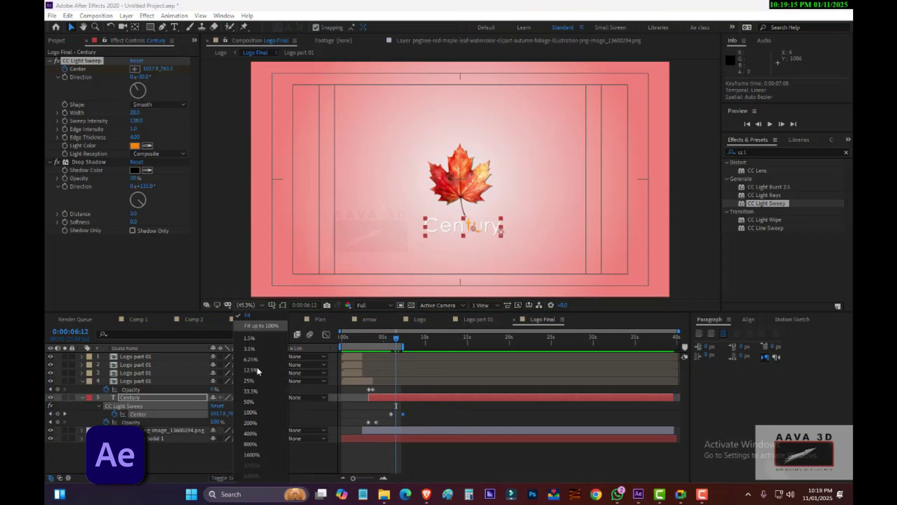
left_click(255, 411)
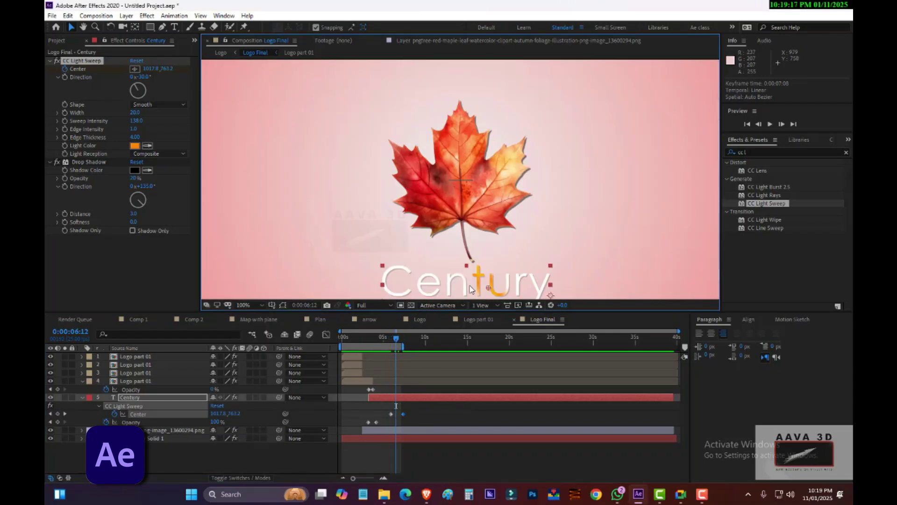
left_click(147, 145)
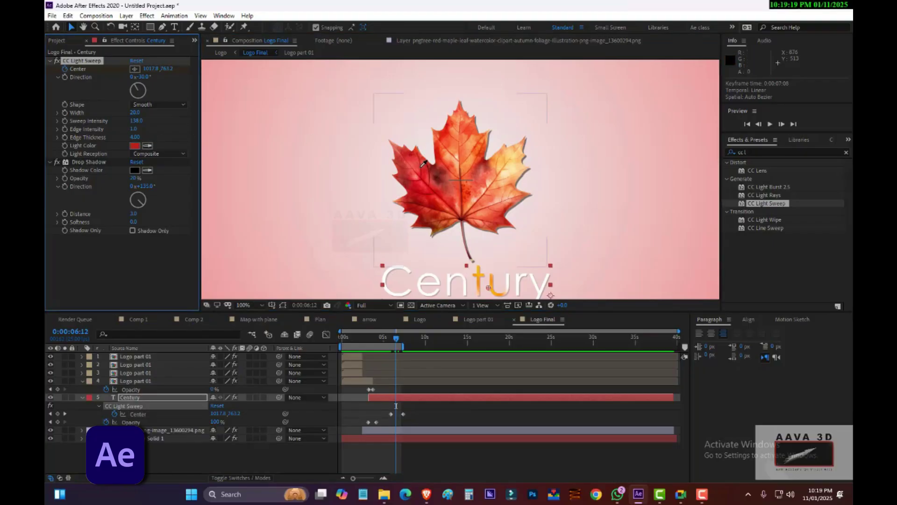
left_click(422, 164)
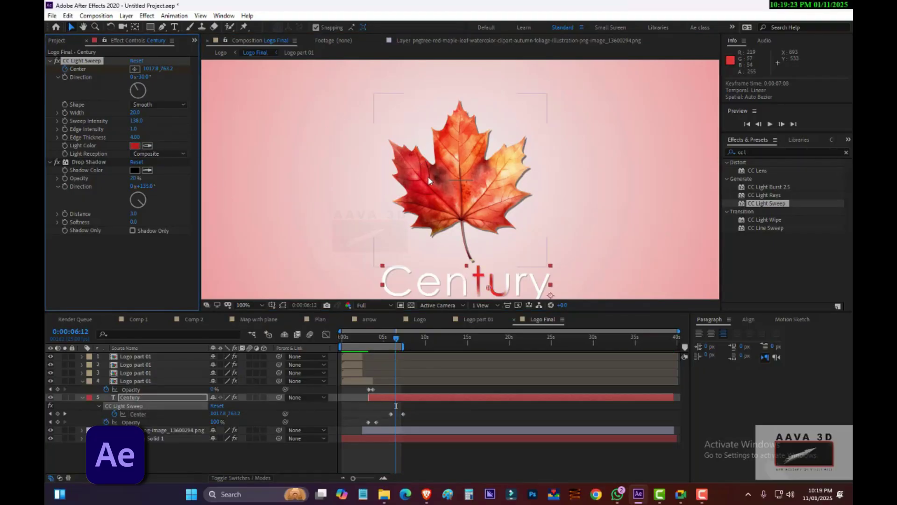
Play back the animation to check the red light sweep, with the whole composition fitted in view, and stop at 0:00:03:23
left_click(323, 267)
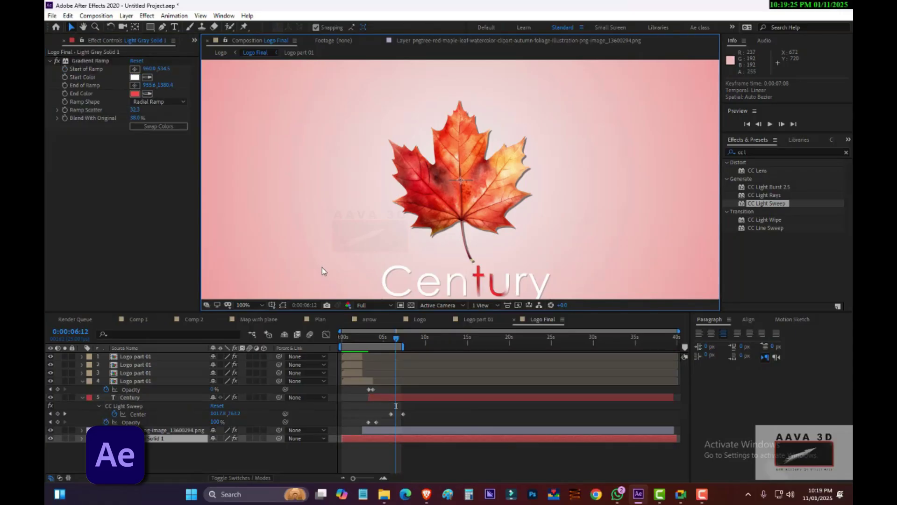
key("space")
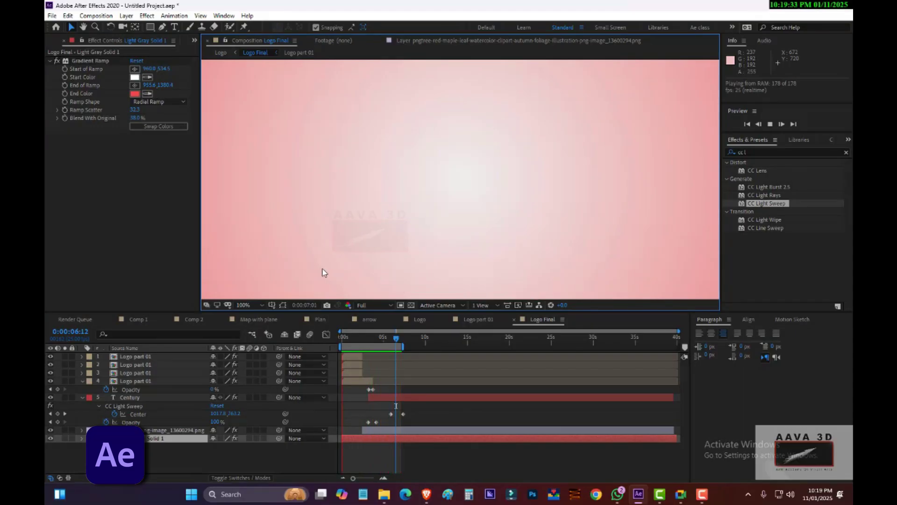
key("shift+slash")
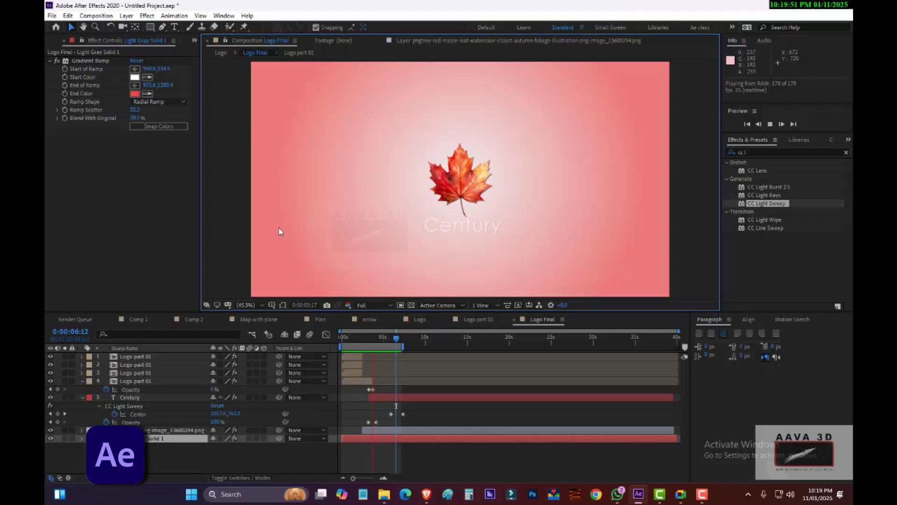
key("space")
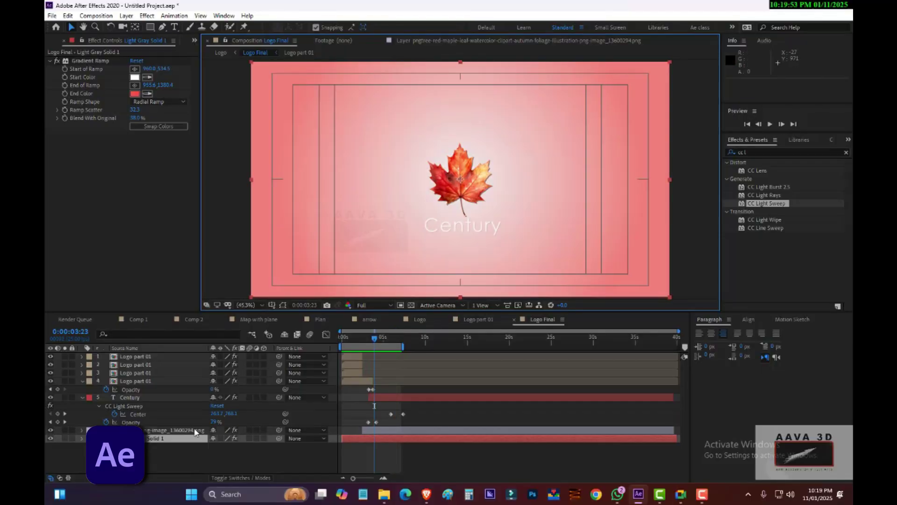
Scrub back to 0:00:03:07, collapse the expanded layer properties, and preview the animation from 0:00:00:20
mouse_move(374, 345)
left_mouse_down()
mouse_move(400, 346)
mouse_move(361, 344)
mouse_move(398, 345)
mouse_move(369, 344)
left_mouse_up()
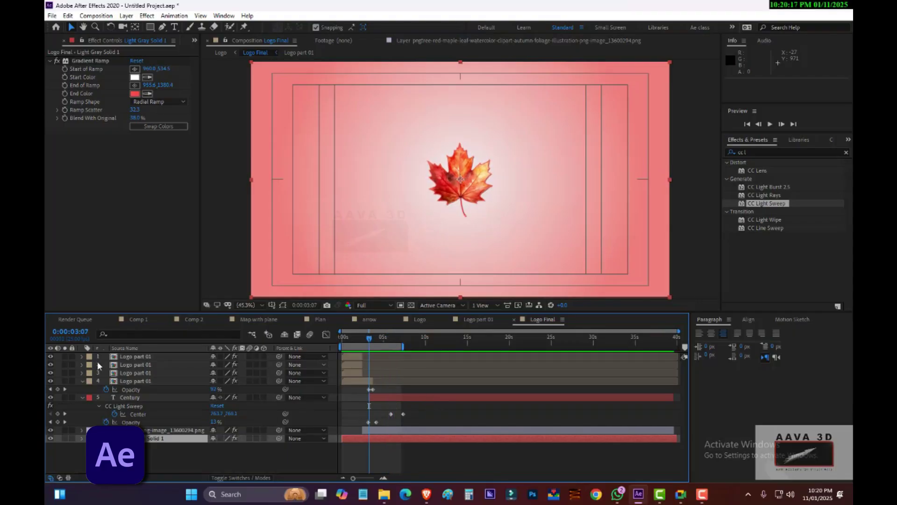
left_click(82, 382)
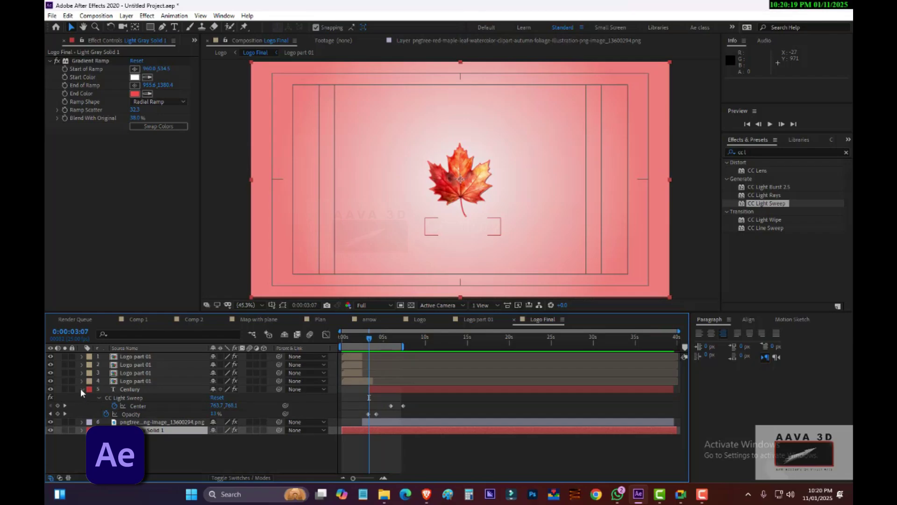
left_click(80, 389)
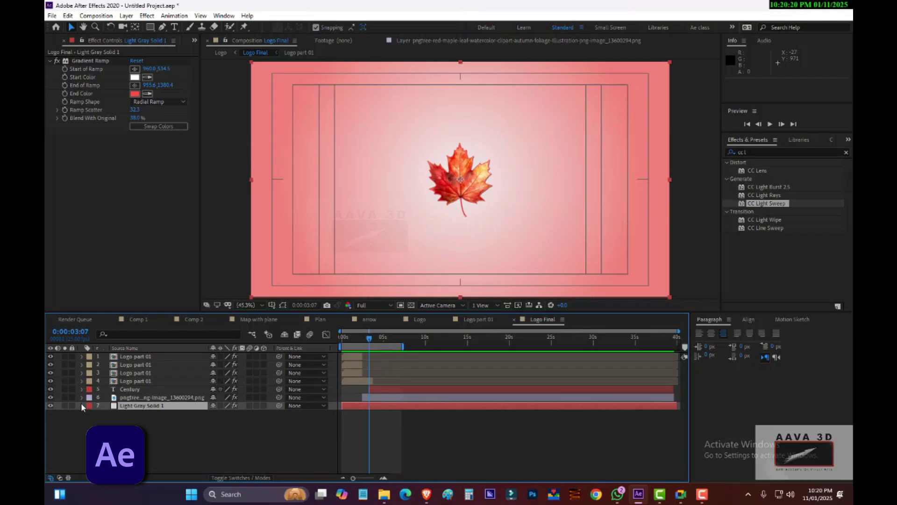
left_click(349, 337)
key("space")
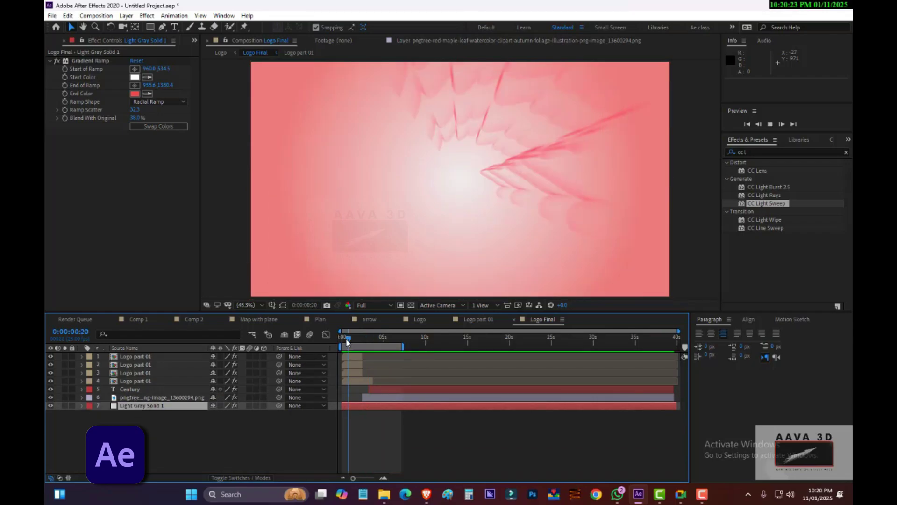
Reveal the animated properties of all layers and apply Easy Ease to every keyframe on the Logo part 01 and Century layers
left_click_drag(163, 433, 136, 363)
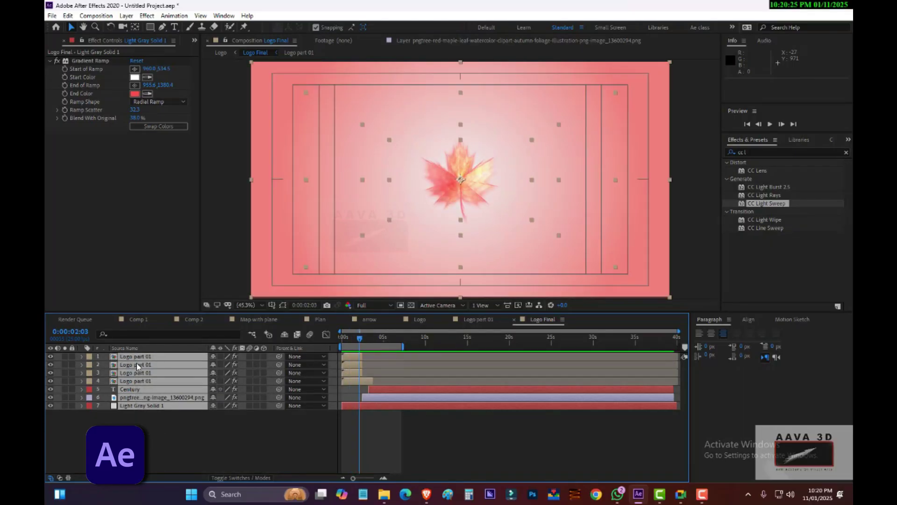
key("u")
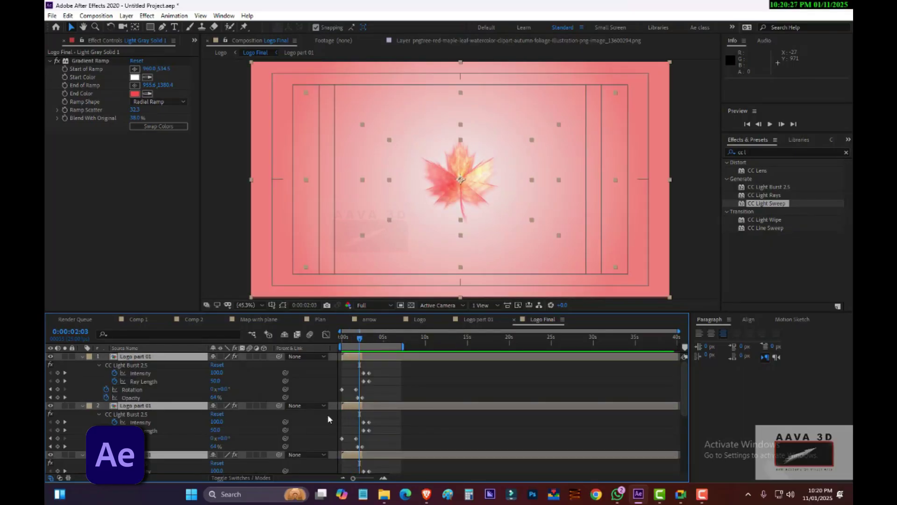
left_click_drag(397, 371, 314, 473)
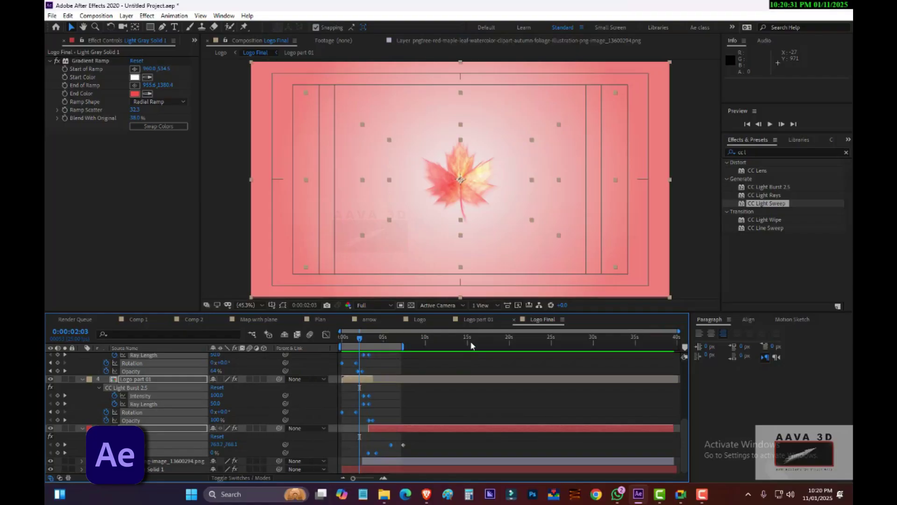
left_click_drag(464, 354, 275, 473)
scroll(686, 438, "up", 5)
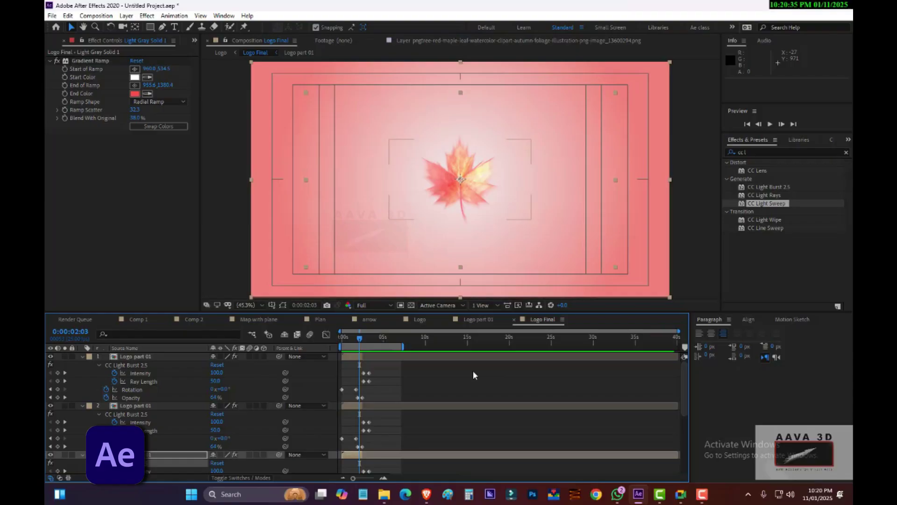
left_click_drag(468, 368, 263, 473)
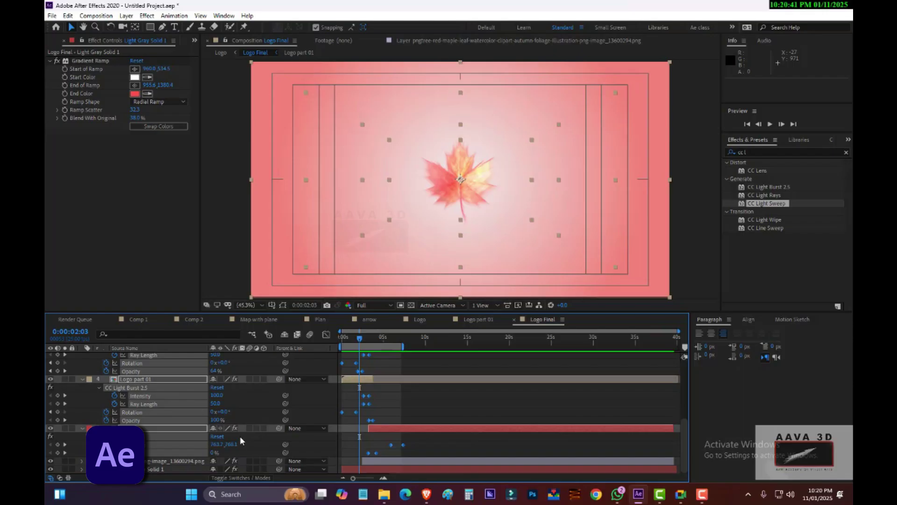
Collapse the keyframed properties, play back the eased animation from the start, and stop at 0:00:04:04
key("u")
key("Home")
key("space")
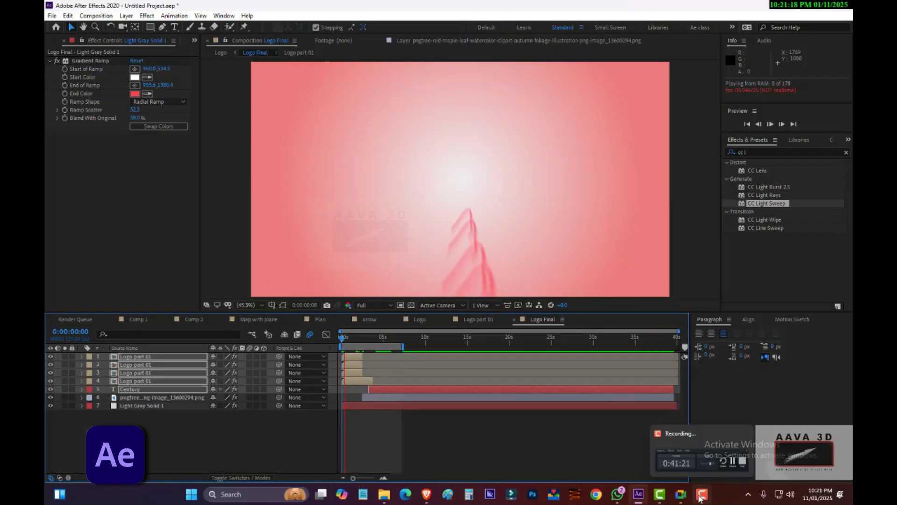
left_click(696, 463)
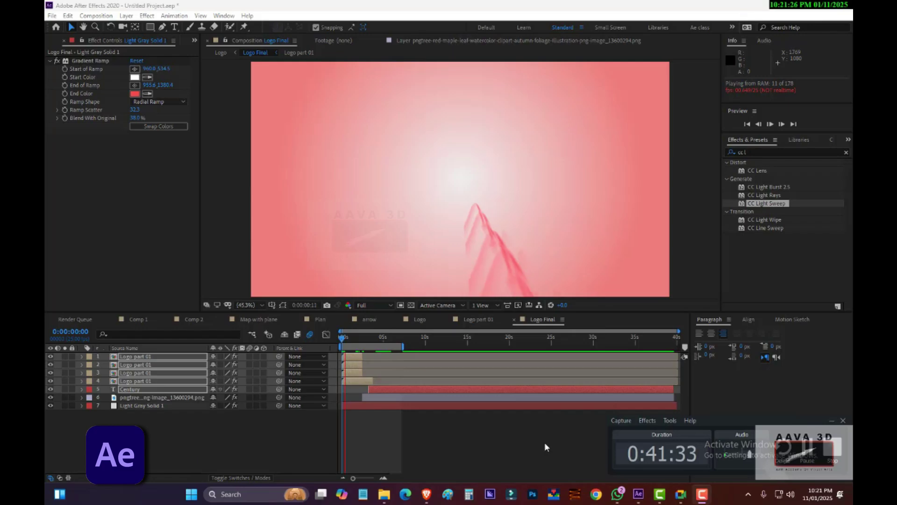
left_click(831, 421)
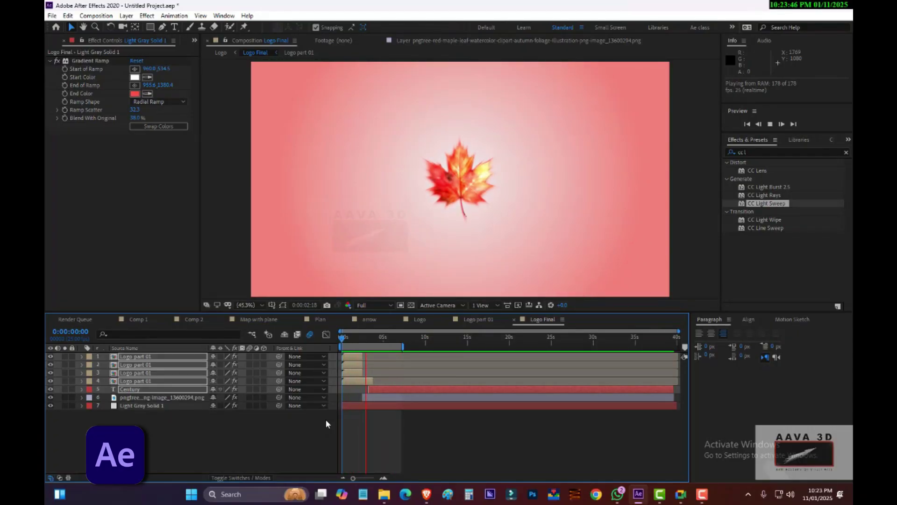
key("space")
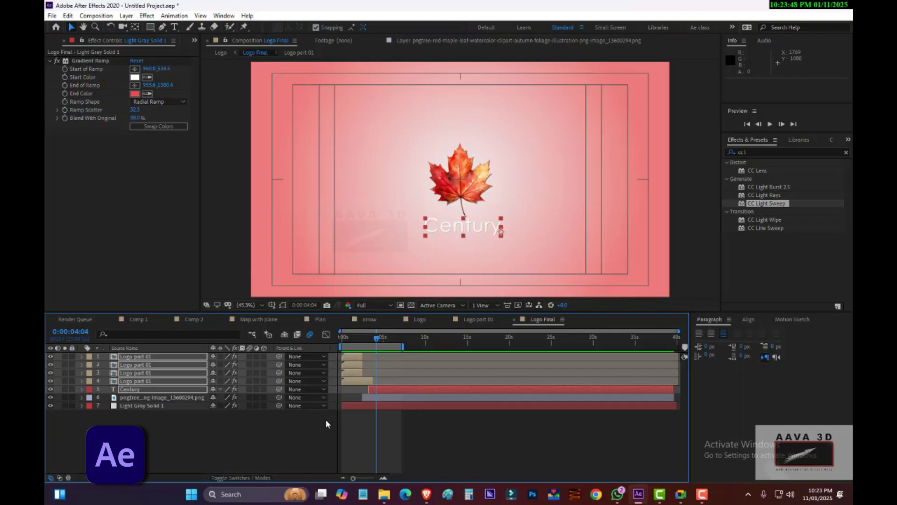
Reveal the keyframes of the Logo part 01 and Century layers to review their easing, and collapse all the layers again
left_click(377, 389, "shift")
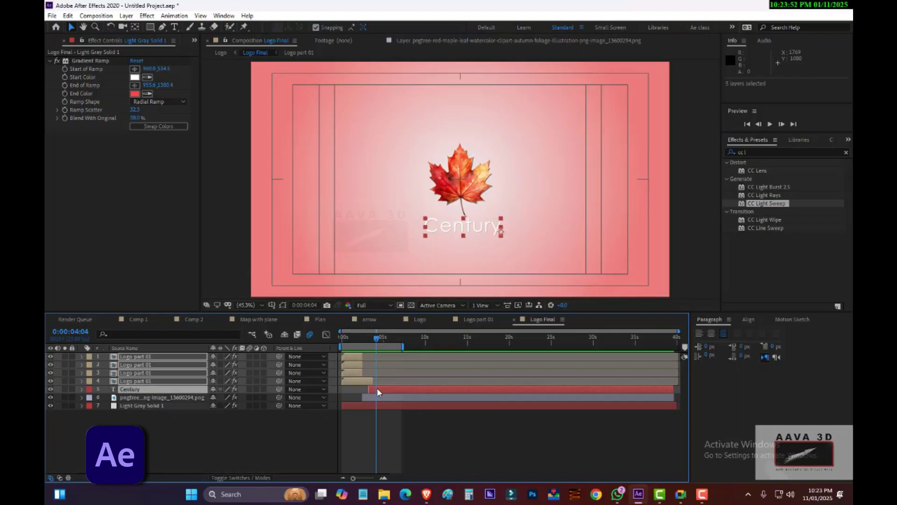
key("u")
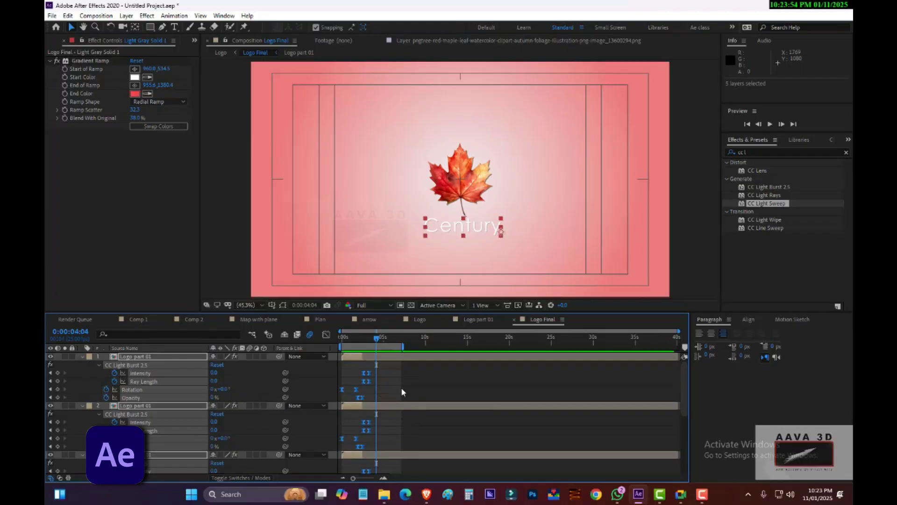
left_click(220, 247)
left_click(83, 356)
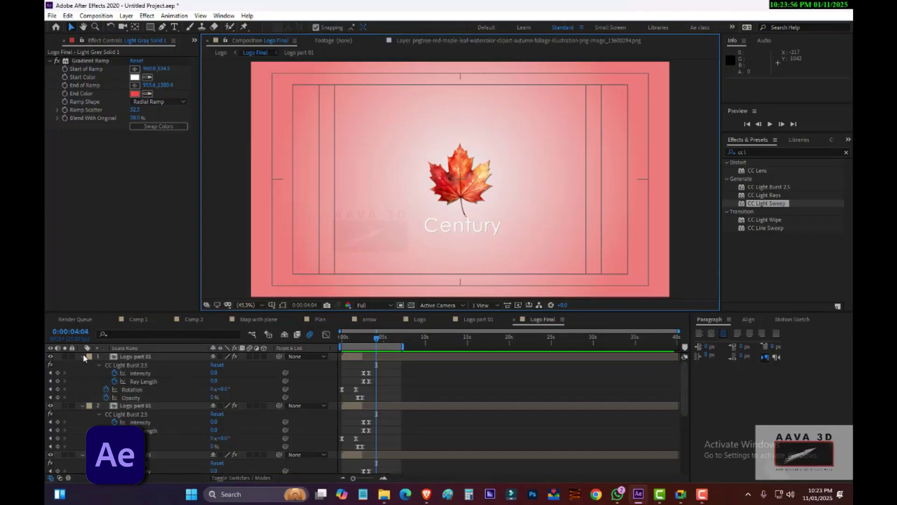
left_click(83, 365)
left_click(83, 373)
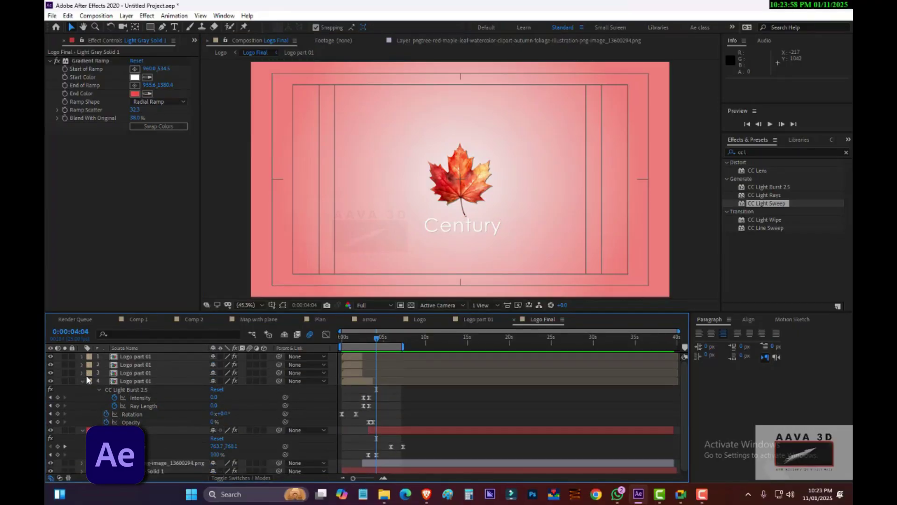
left_click(83, 381)
left_click(82, 389)
Show the Century layer's keyframes and extend the work area's end to about 0:00:09:13
left_click(144, 389)
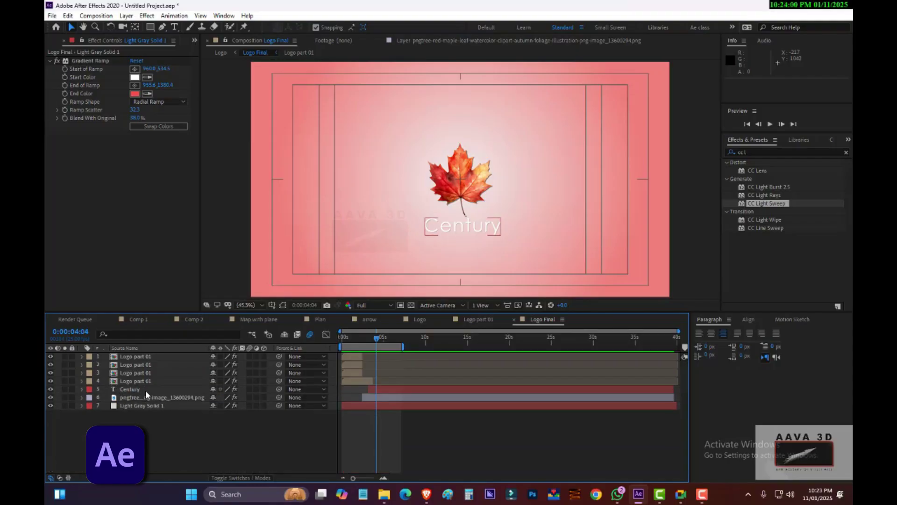
key("u")
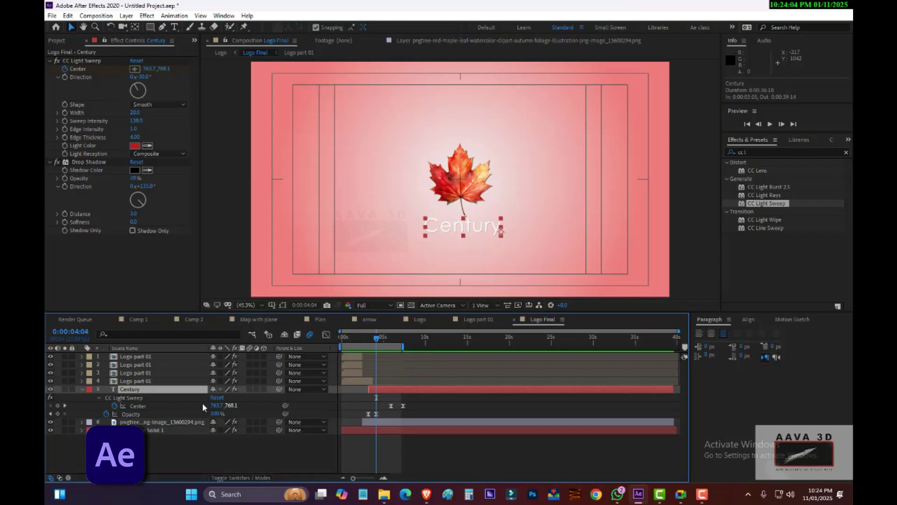
left_click(142, 399)
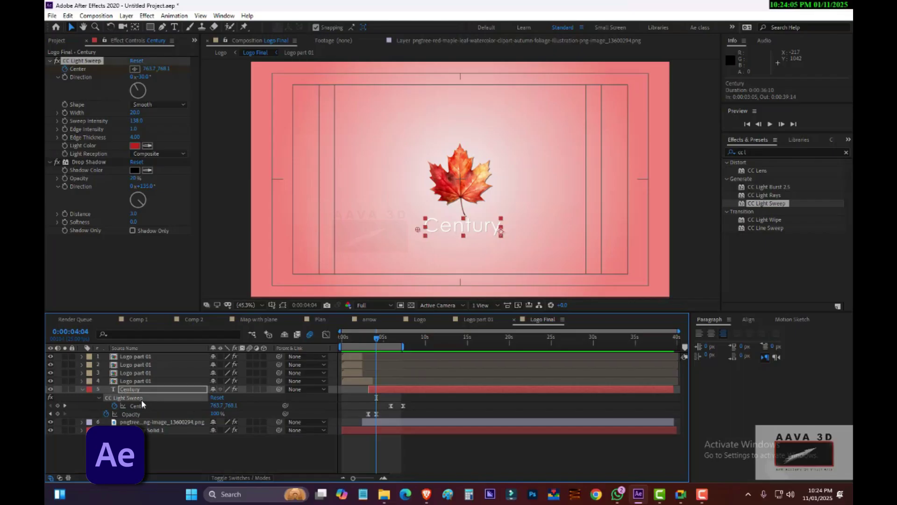
left_click(392, 413)
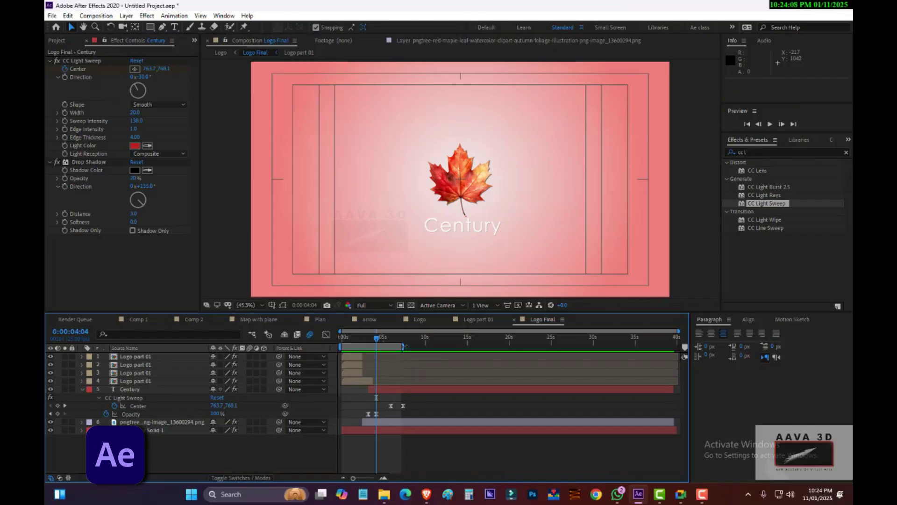
left_click_drag(403, 346, 423, 346)
Move Century's first CC Light Sweep Center keyframe to about 0:00:05:04 and the last to 0:00:09:01, and play back the slower sweep
left_click(385, 405)
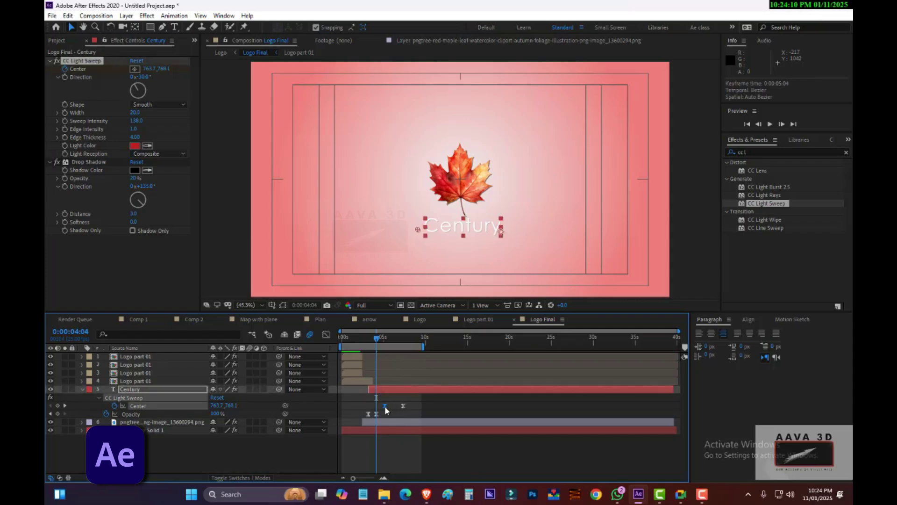
left_click_drag(403, 405, 417, 405)
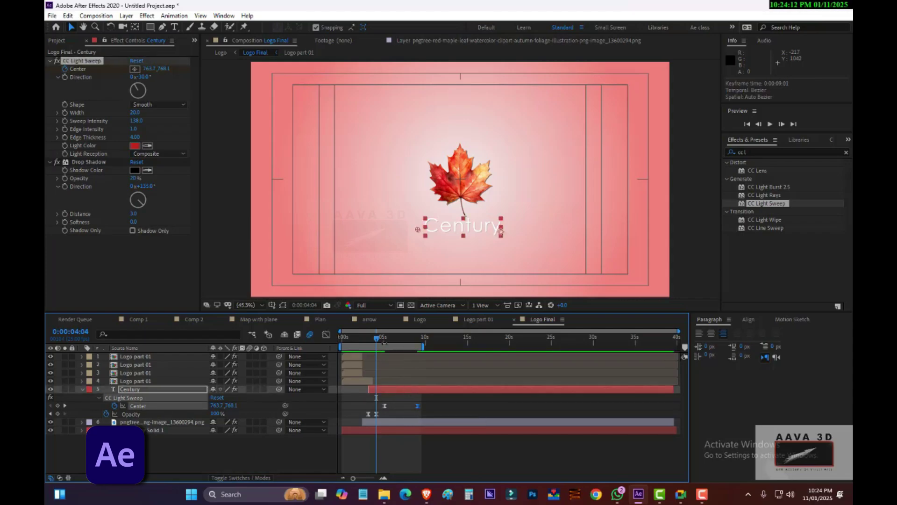
key("space")
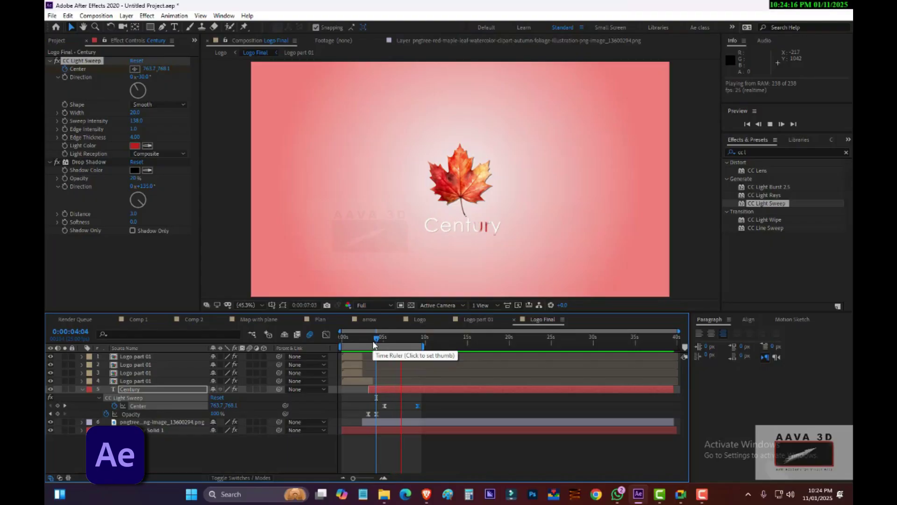
key("space")
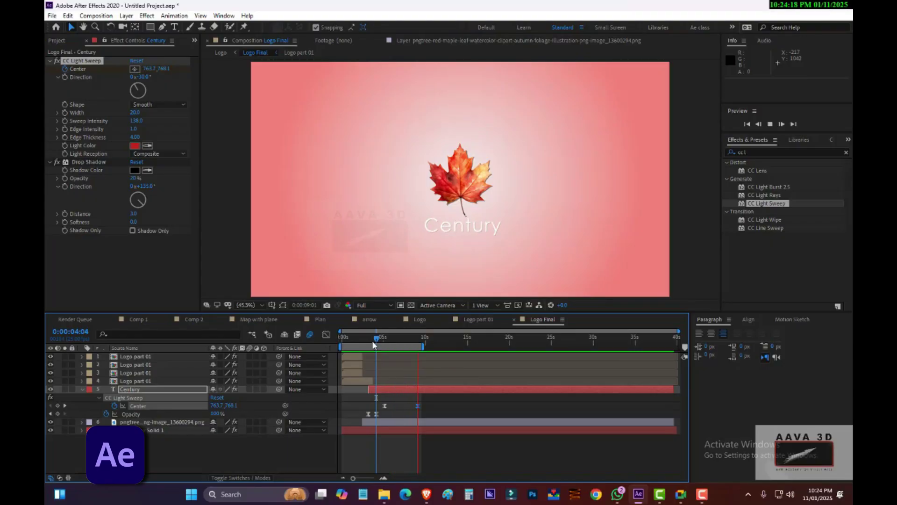
Move the last CC Light Sweep Center keyframe to 0:00:09:10, extend the work area to about 10 seconds, and play from the start
left_click_drag(419, 407, 422, 407)
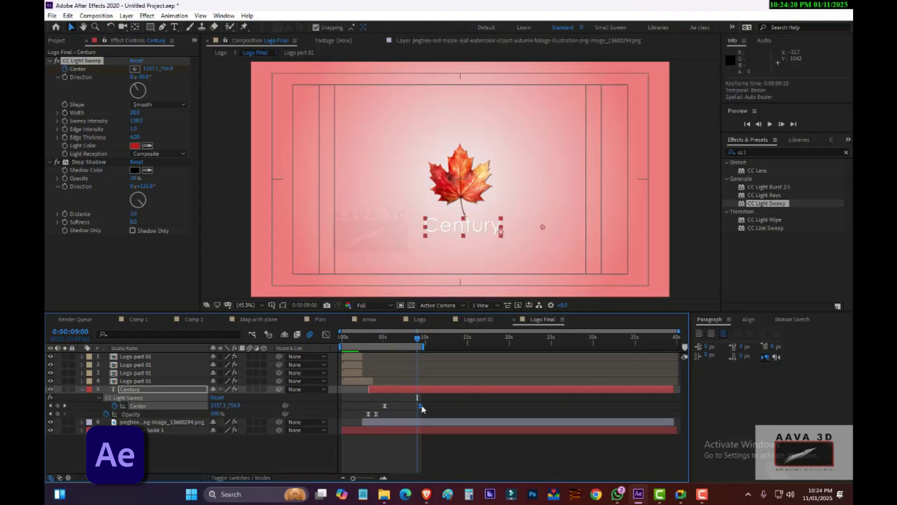
key("space")
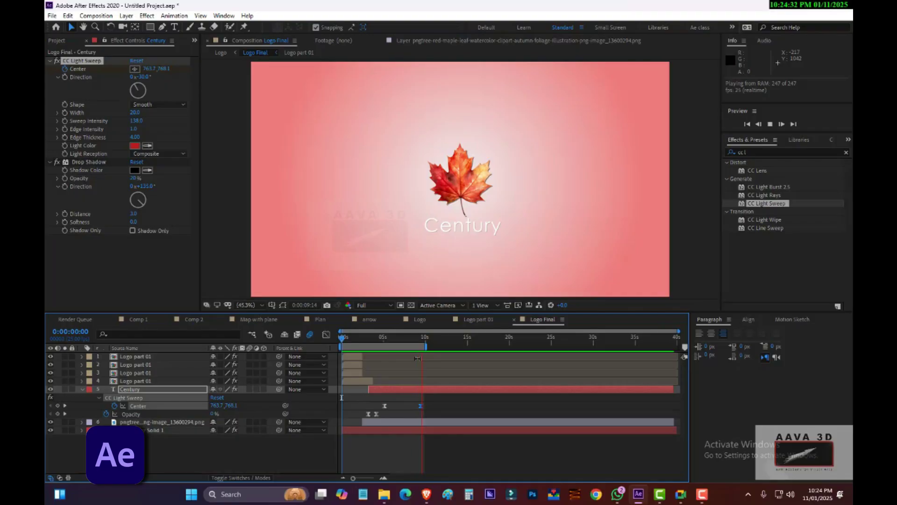
Change the Light Gray Solid 1 background's Gradient Ramp End Color to a light yellow-green and play the preview
key("space")
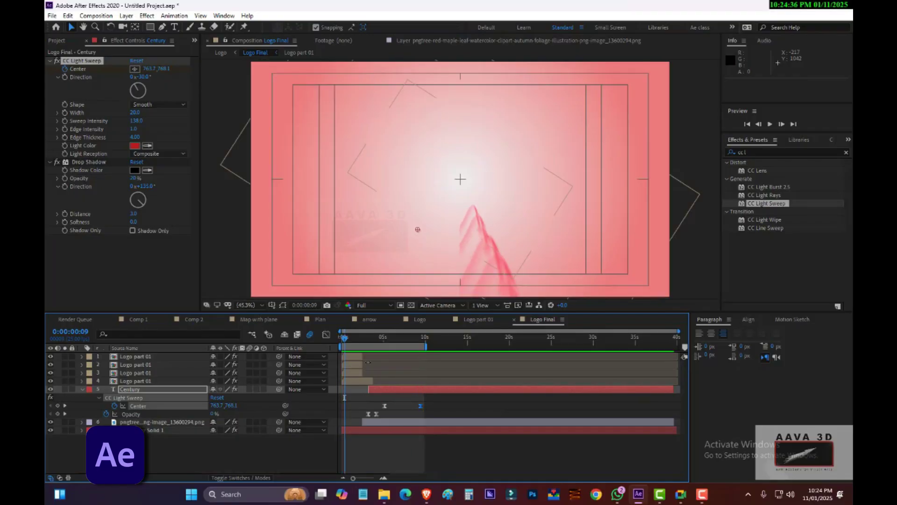
left_click(169, 428)
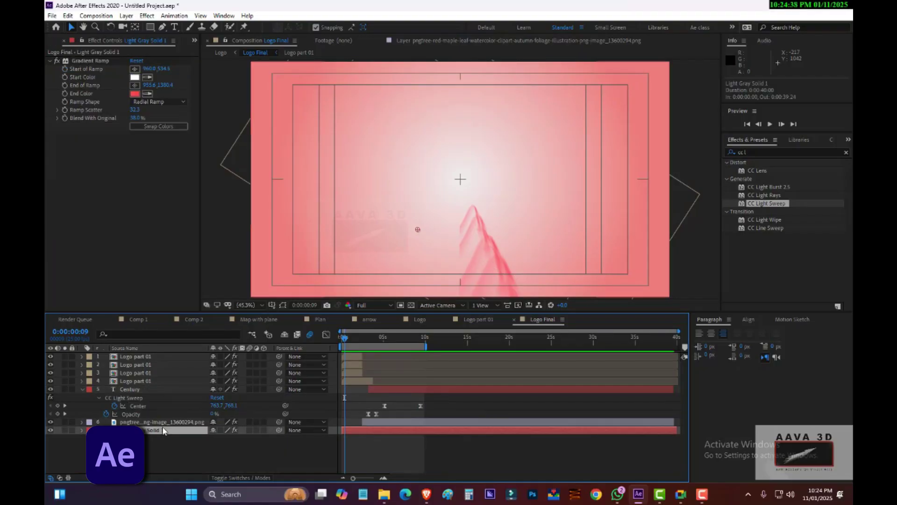
left_click(135, 94)
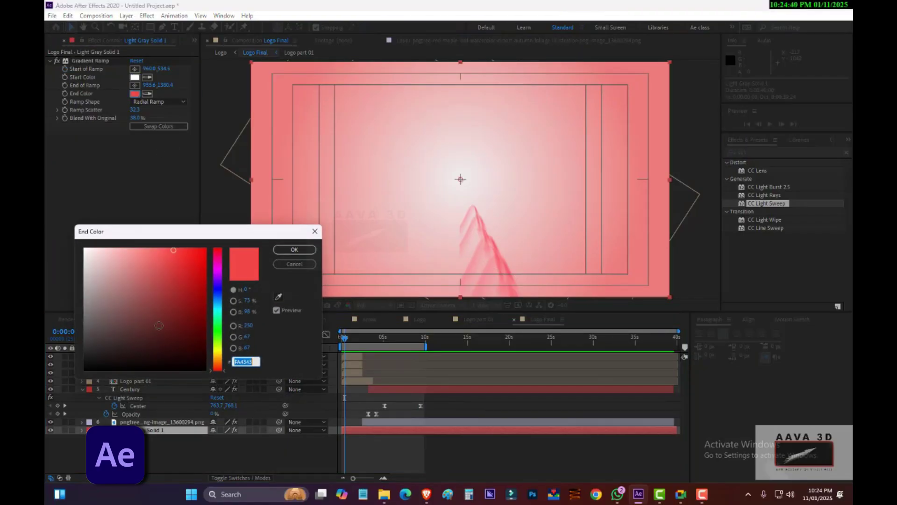
left_click(220, 350)
left_click(137, 258)
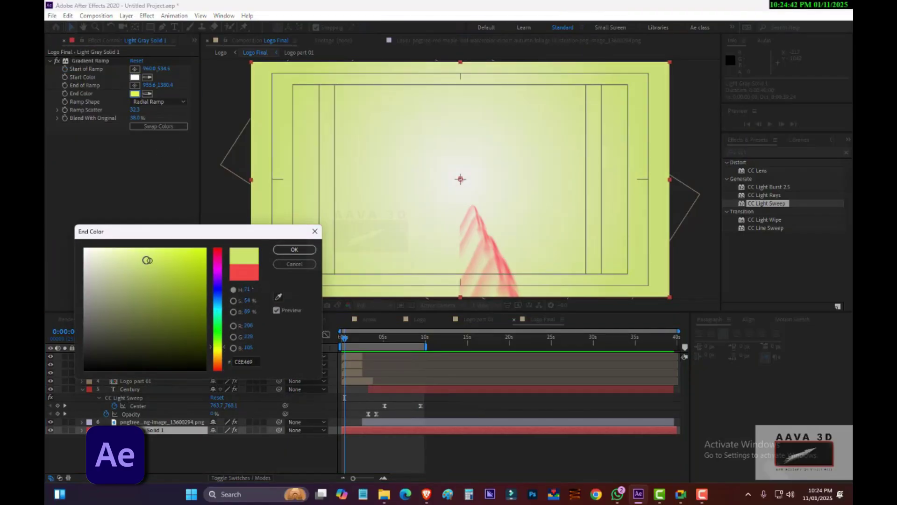
left_click(295, 250)
mouse_move(369, 341)
left_mouse_down()
mouse_move(404, 341)
mouse_move(352, 341)
left_mouse_up()
key("space")
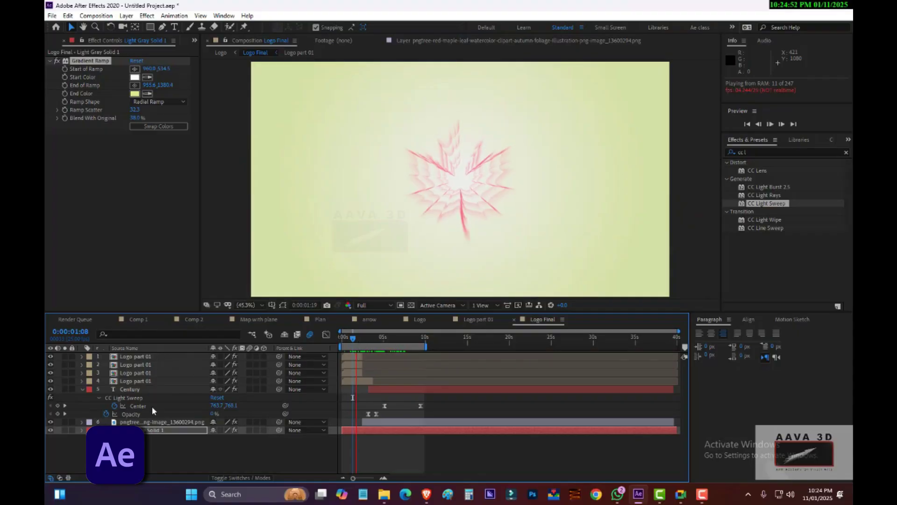
Review the Logo part 01 and Logo compositions, then inspect the Century and leaf image layers' effects in Logo Final
left_click(147, 357)
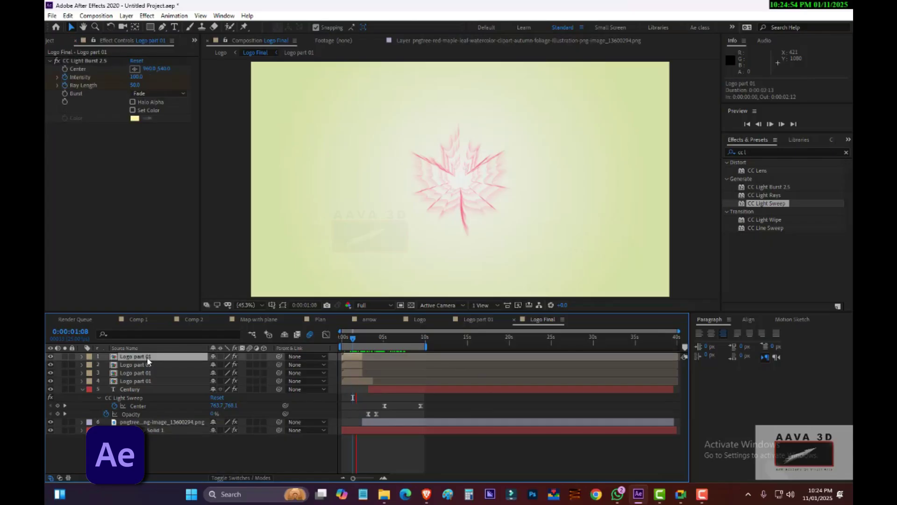
double_click(161, 365)
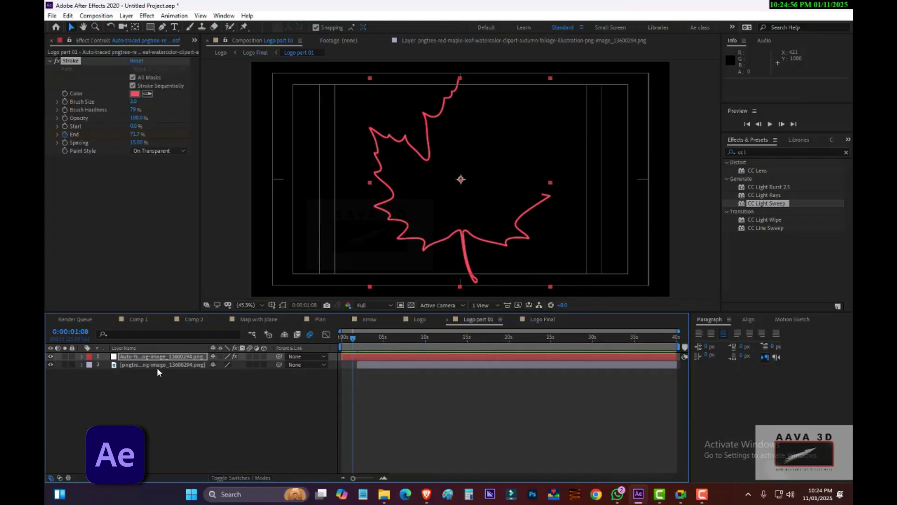
left_click(419, 319)
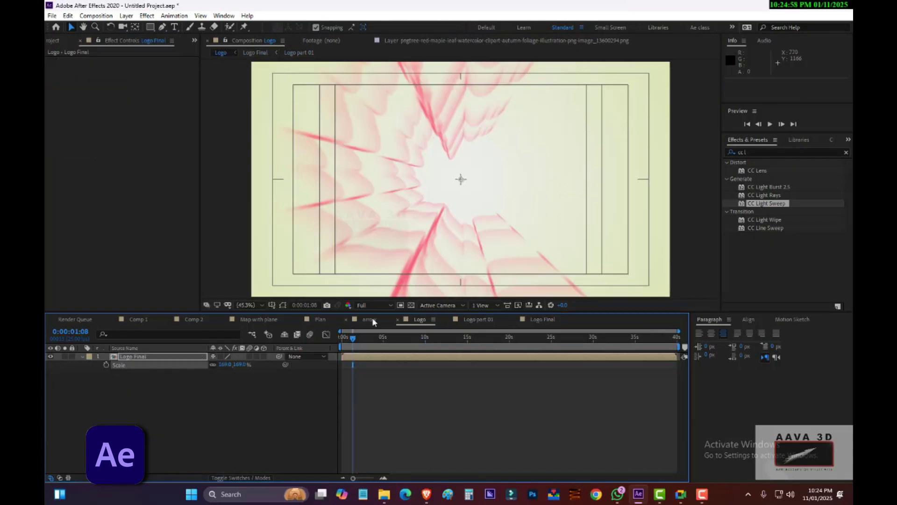
left_click(529, 318)
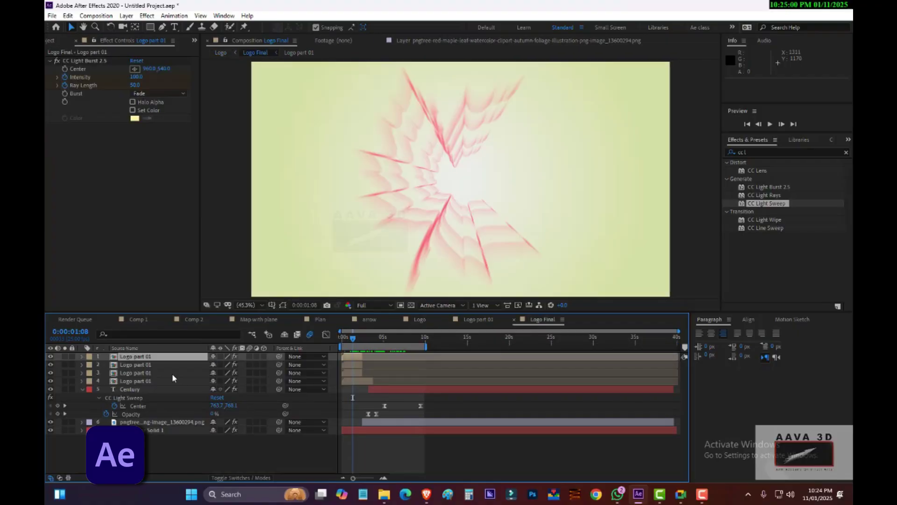
left_click(383, 389)
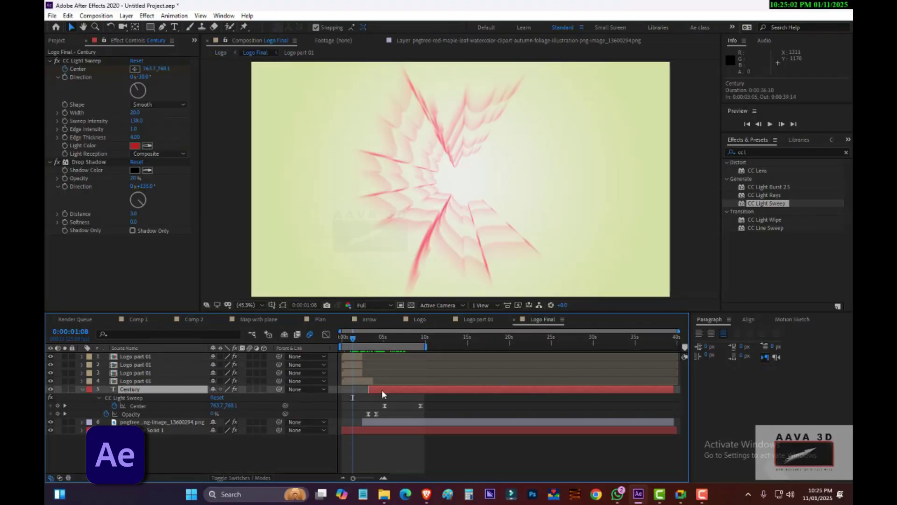
left_click(142, 423)
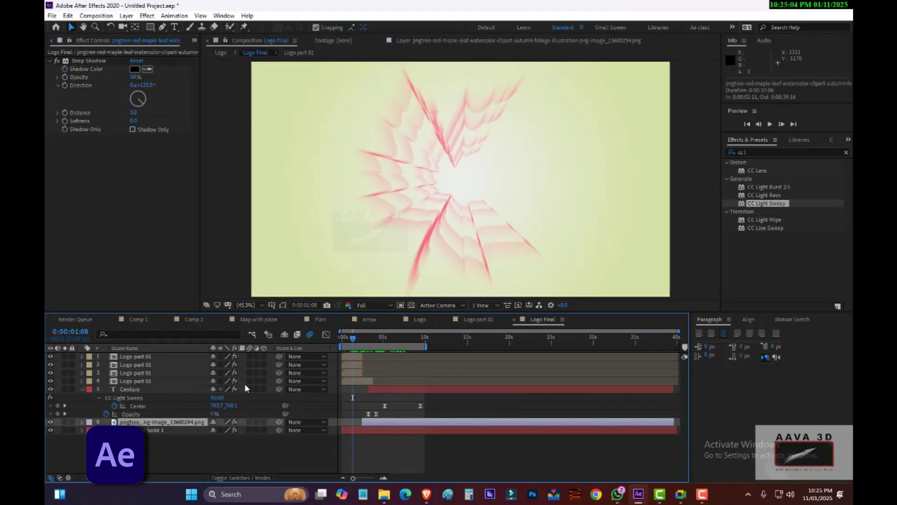
left_click(157, 395)
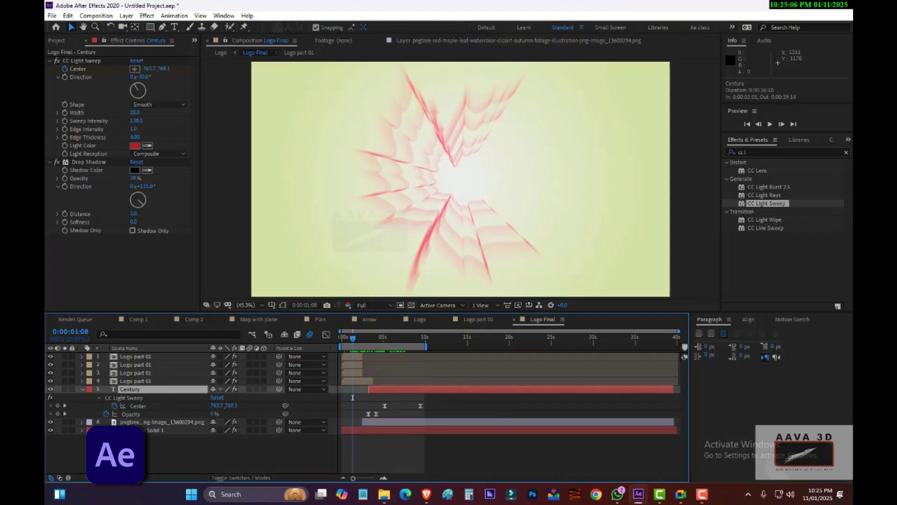
Toggle the visibility of the leaf image and Light Gray Solid 1 layers off and on to compare the composition without them
left_click(177, 430)
left_click(141, 423, "ctrl")
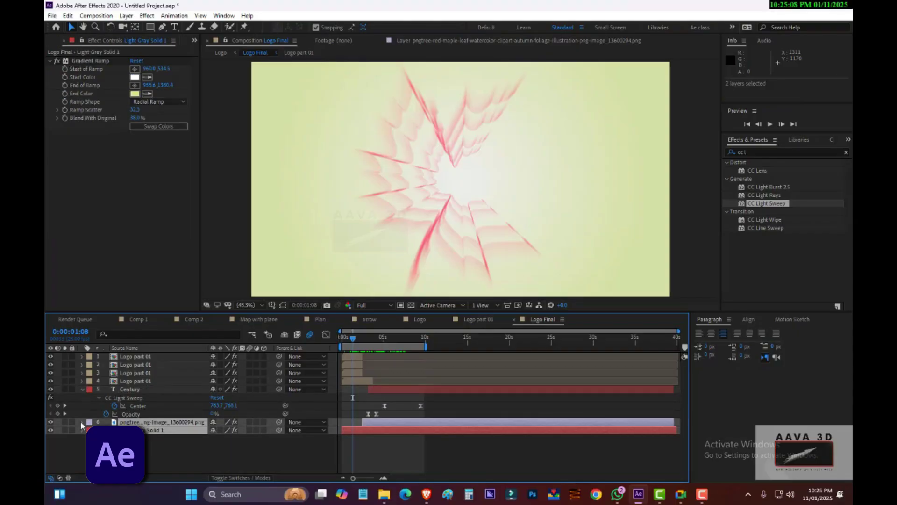
left_click(51, 422)
left_click(52, 422)
left_click(51, 422)
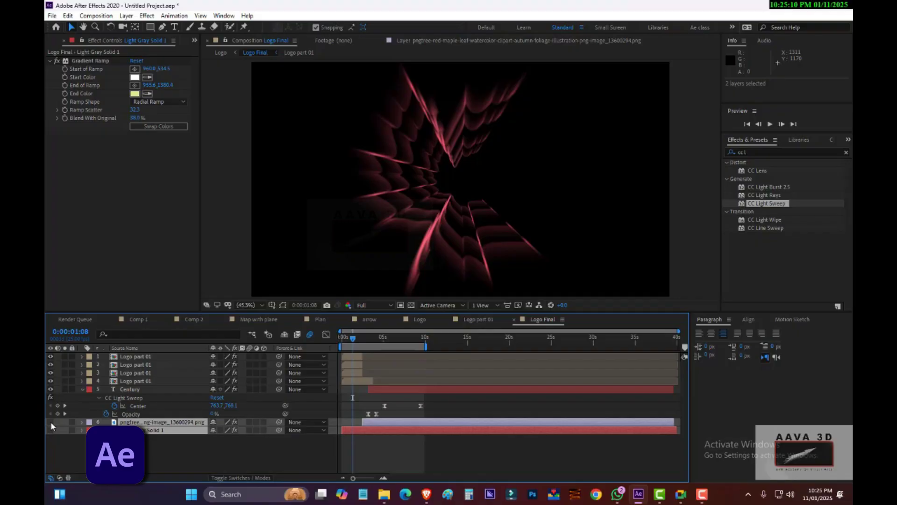
left_click(52, 423)
left_click(51, 422)
left_click(52, 423)
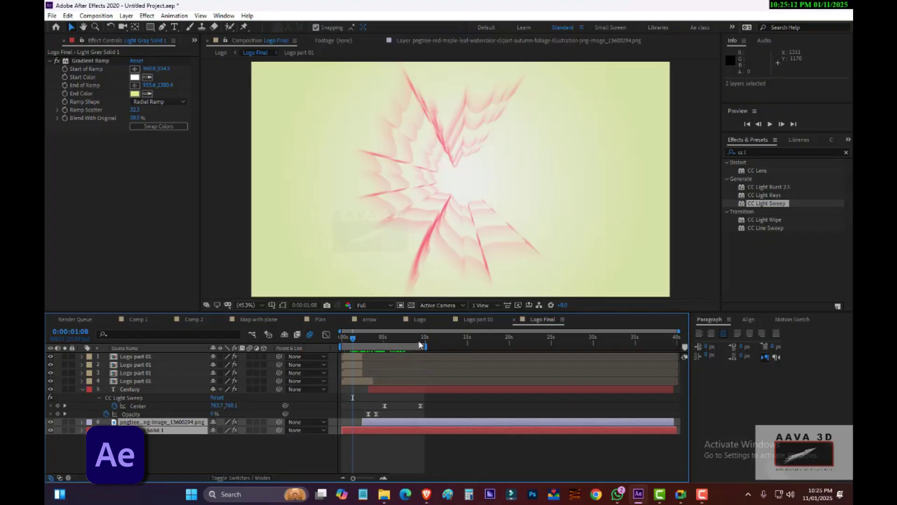
Play the Logo Final animation from the start and move to 0:00:09:00 to check the leaf and Century title
left_click_drag(370, 337, 323, 338)
key("space")
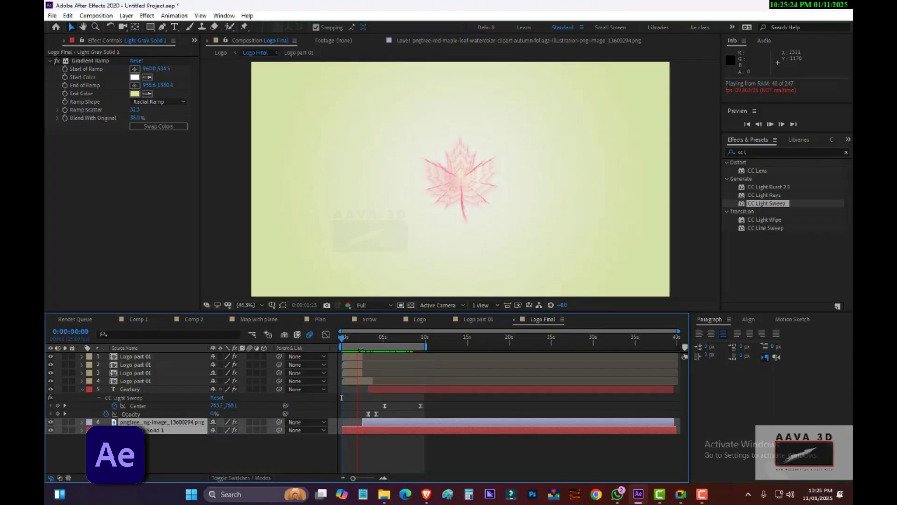
left_click_drag(370, 346, 417, 340)
left_click(424, 257)
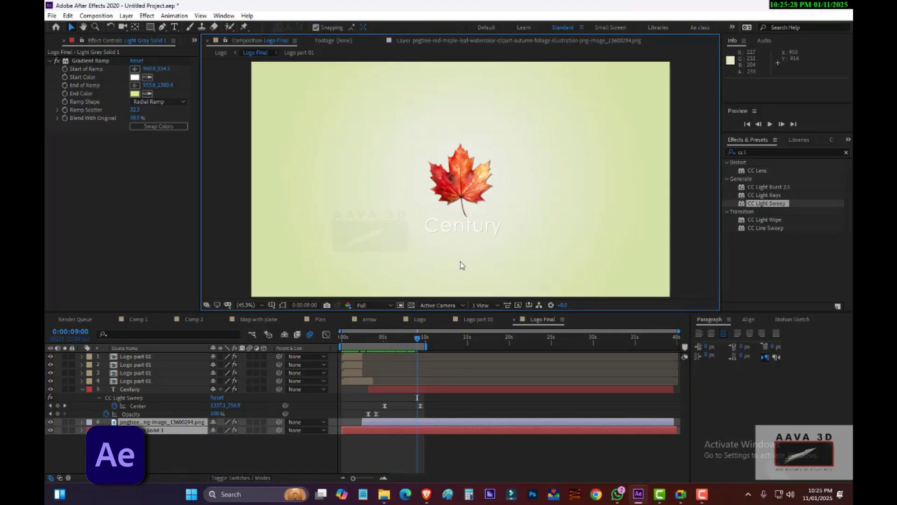
Undo the recent visibility changes on the leaf image and Light Gray Solid 1 layers
key("ctrl+z")
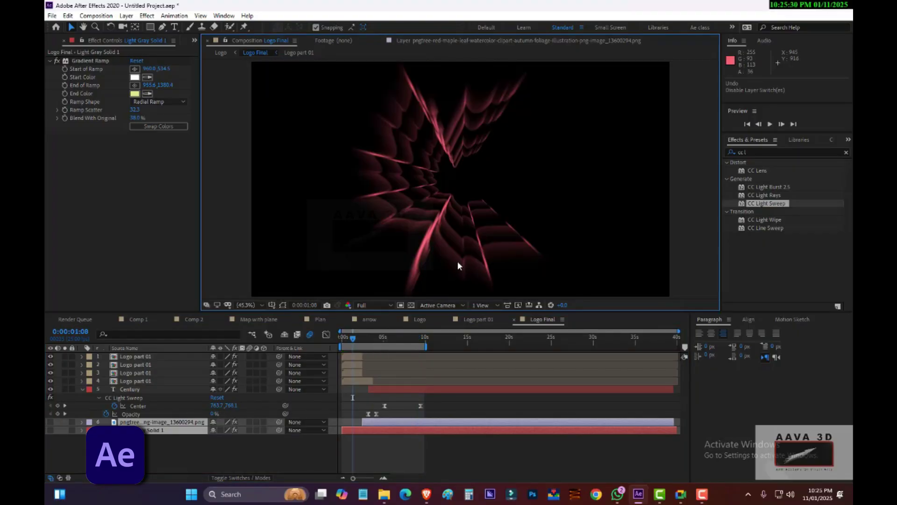
key("ctrl+z")
key("ctrl+z")
key("ctrl+z")
key("ctrl+z")
key("ctrl+z")
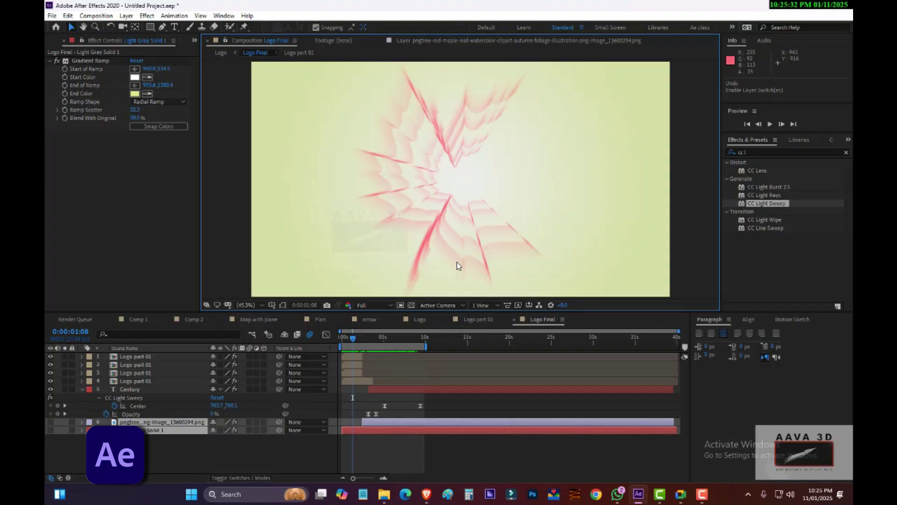